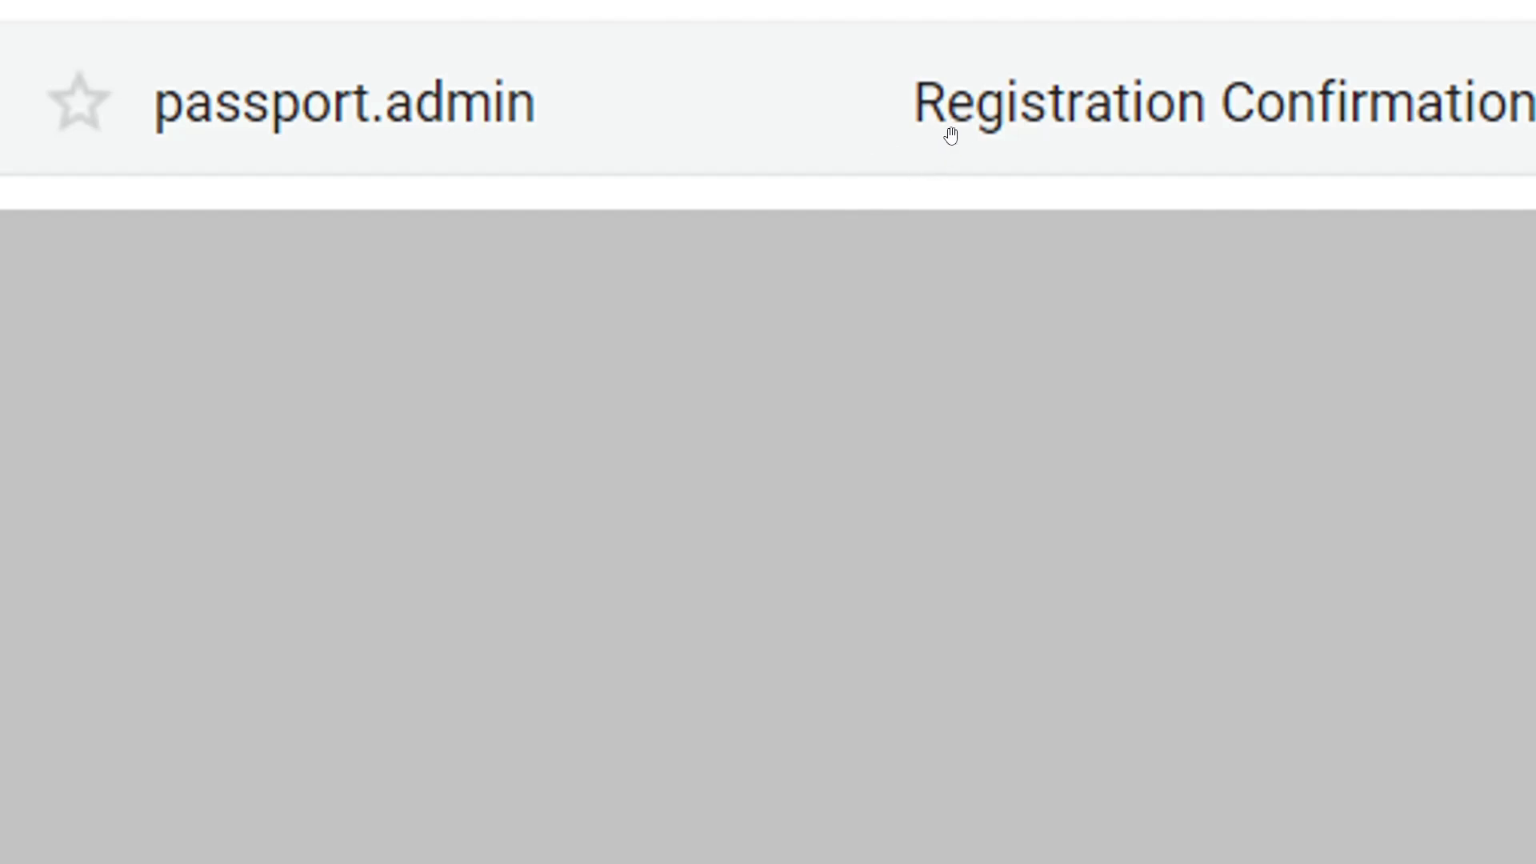
Open the Registration Confirmation email in Gmail and follow its account activation link
left_click(950, 136)
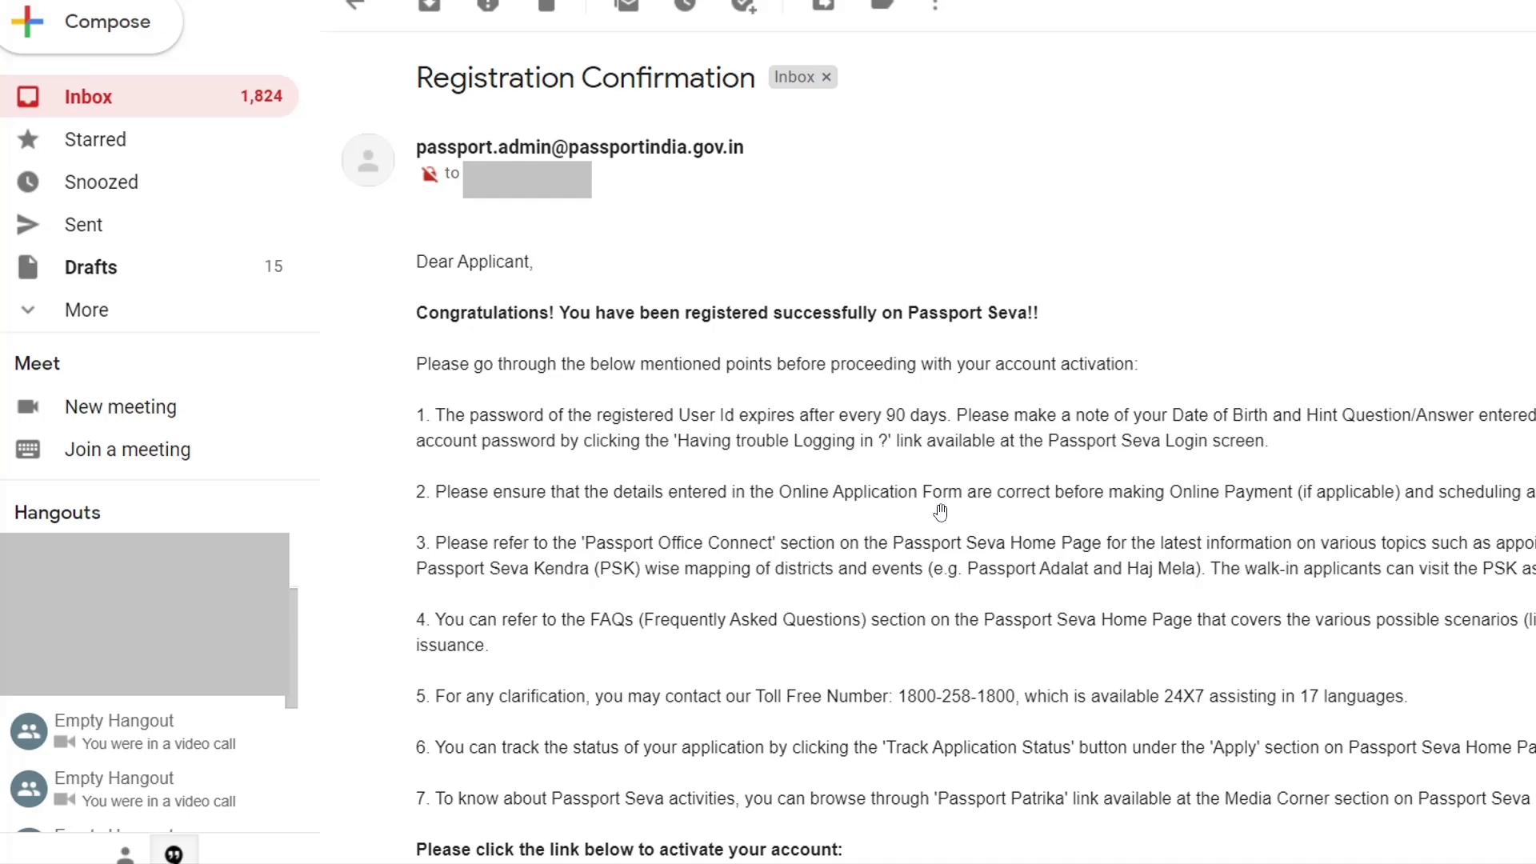
scroll(940, 512, "down", 3)
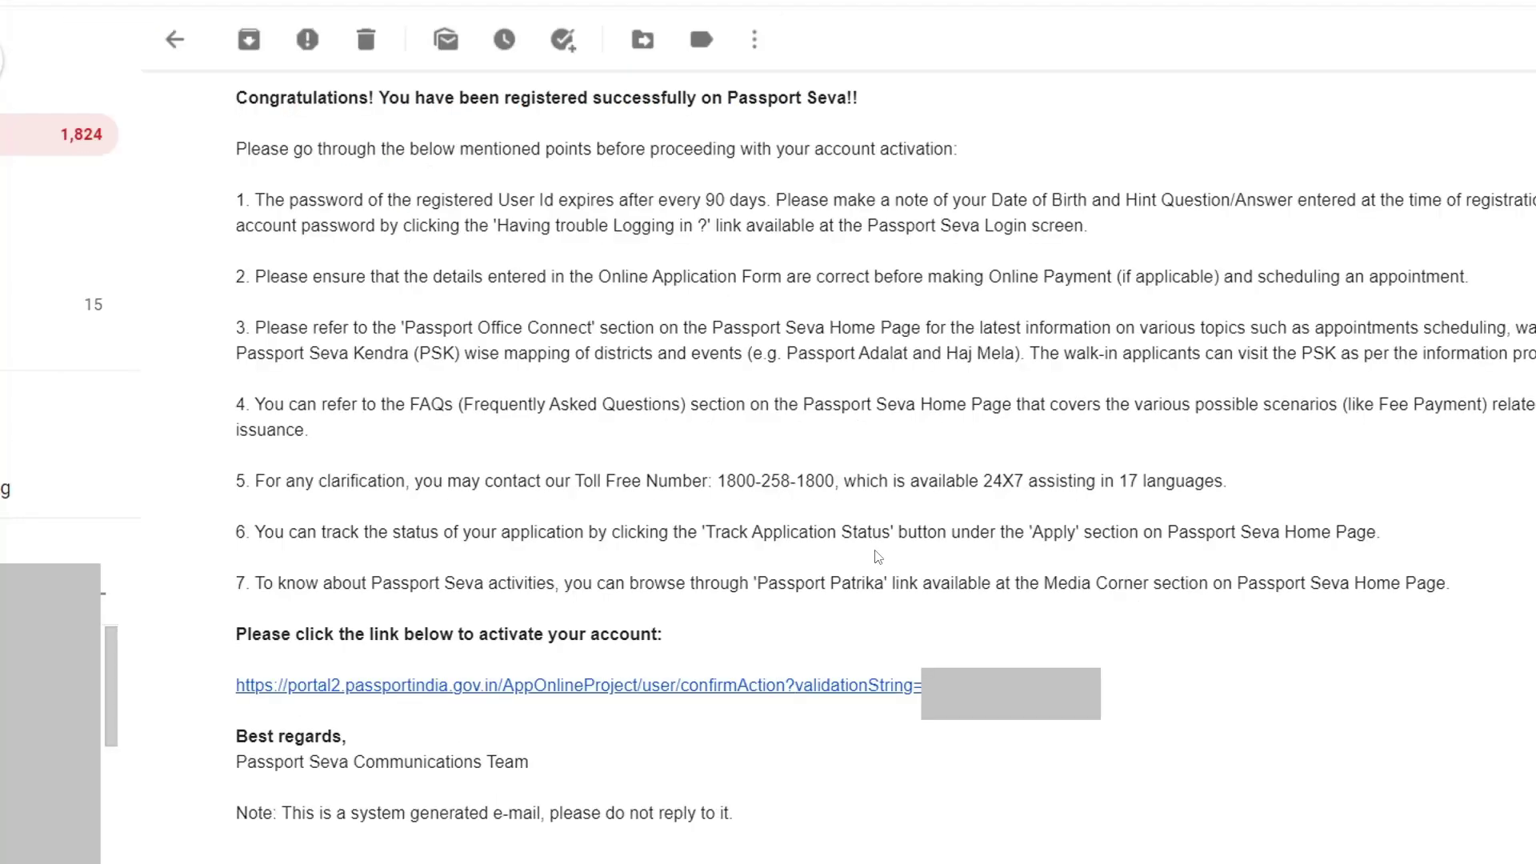
left_click(670, 688)
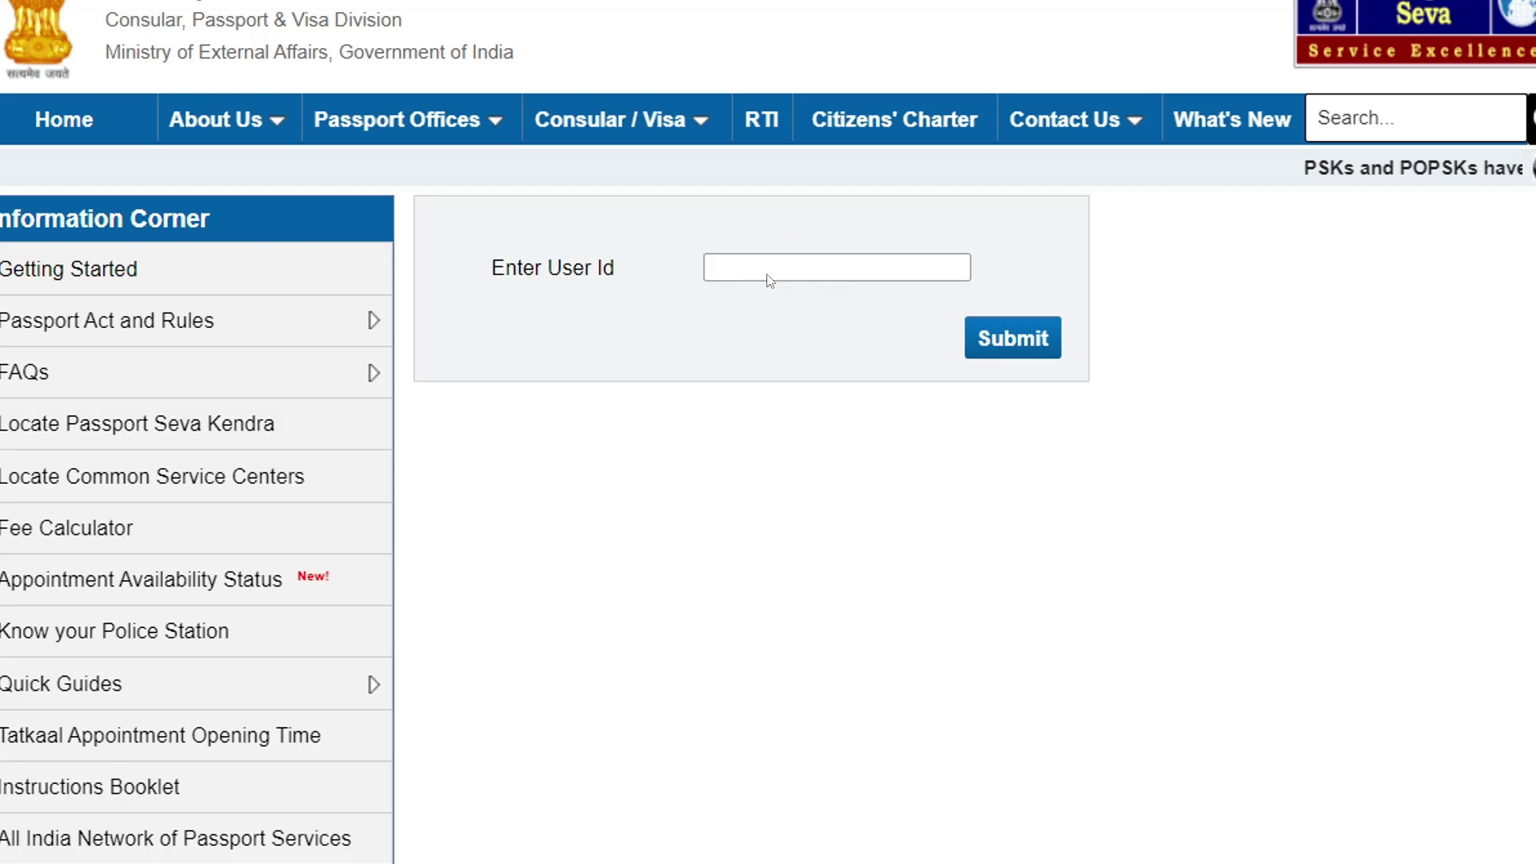
Submit the User Id to activate the account, then log in as an existing user
left_click(1018, 343)
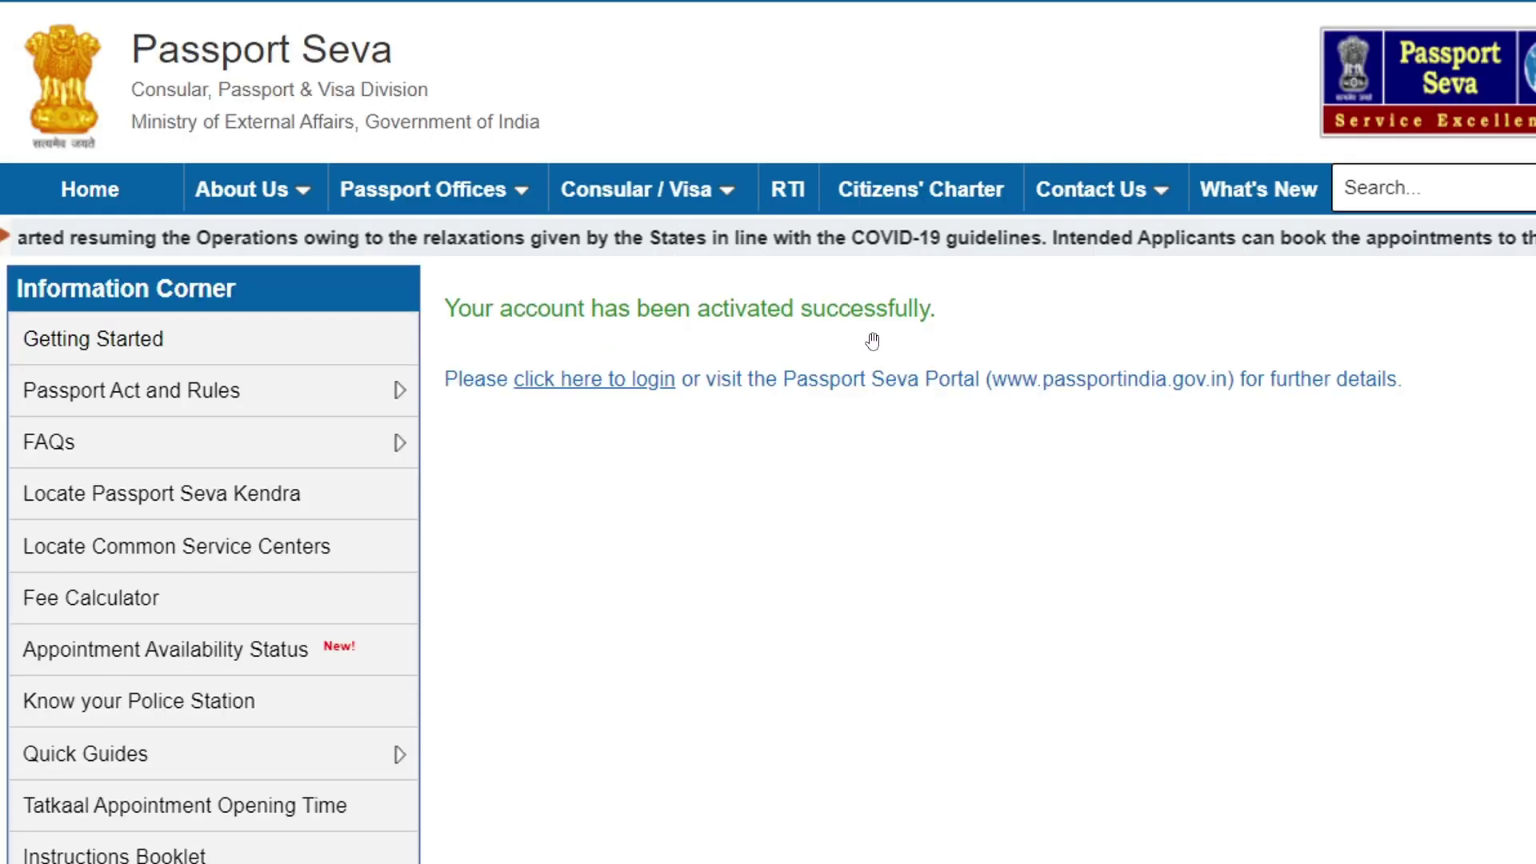
left_click(607, 383)
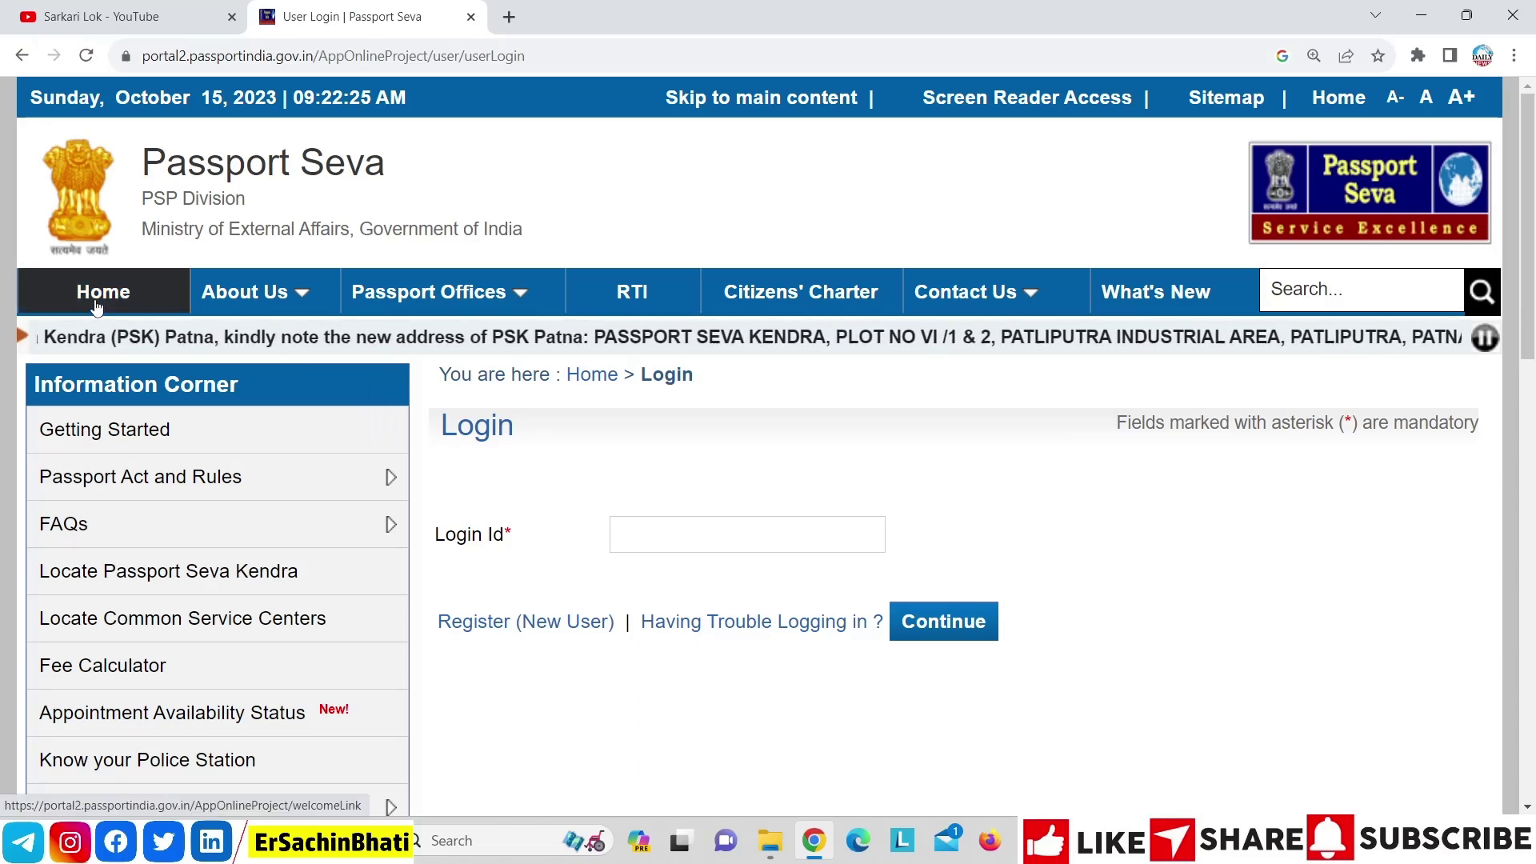
left_click(97, 307)
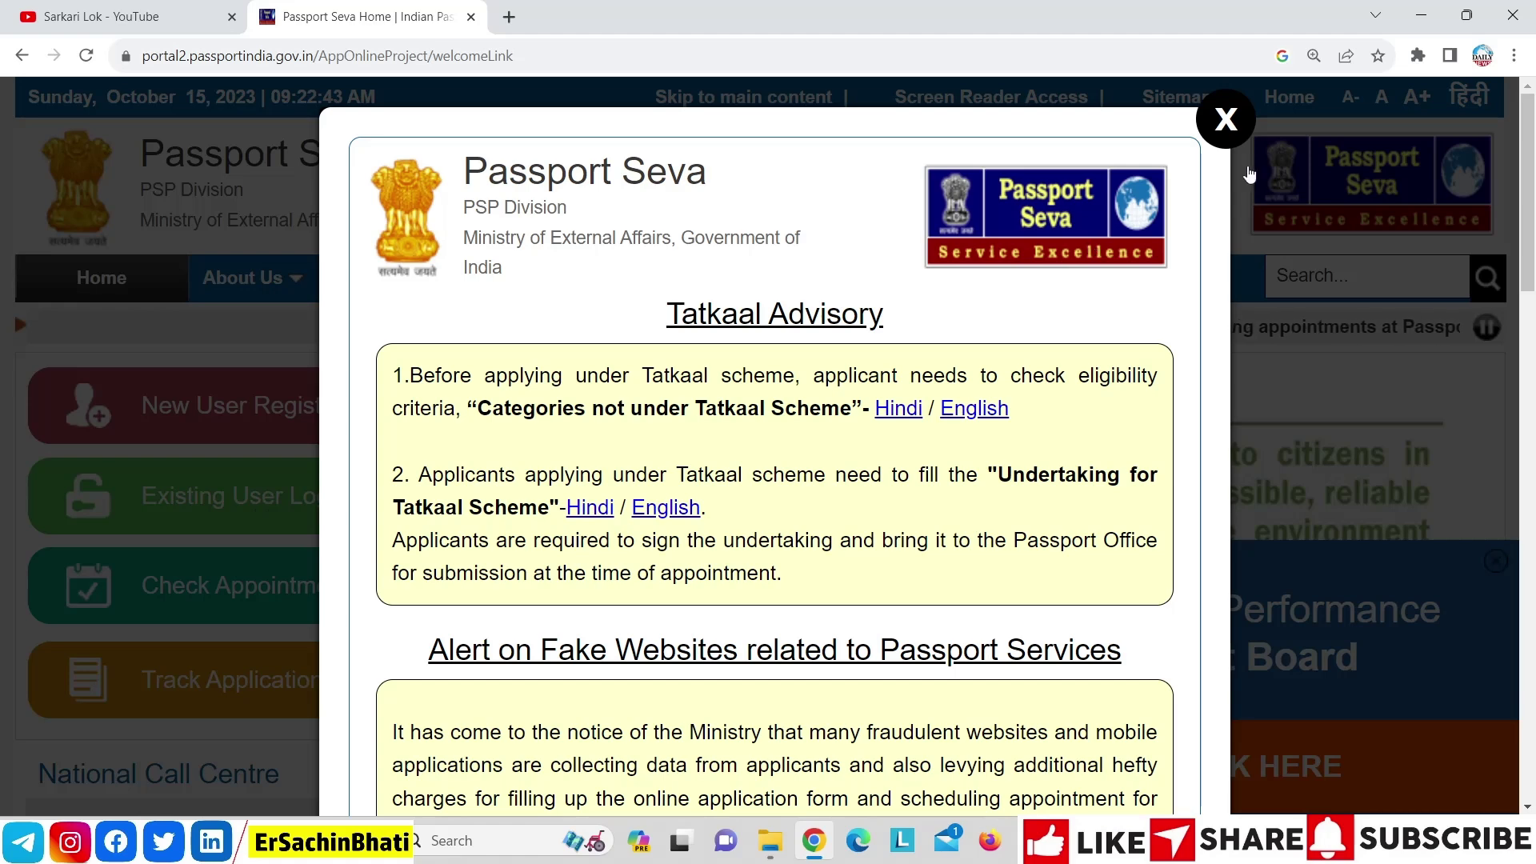
left_click(1225, 118)
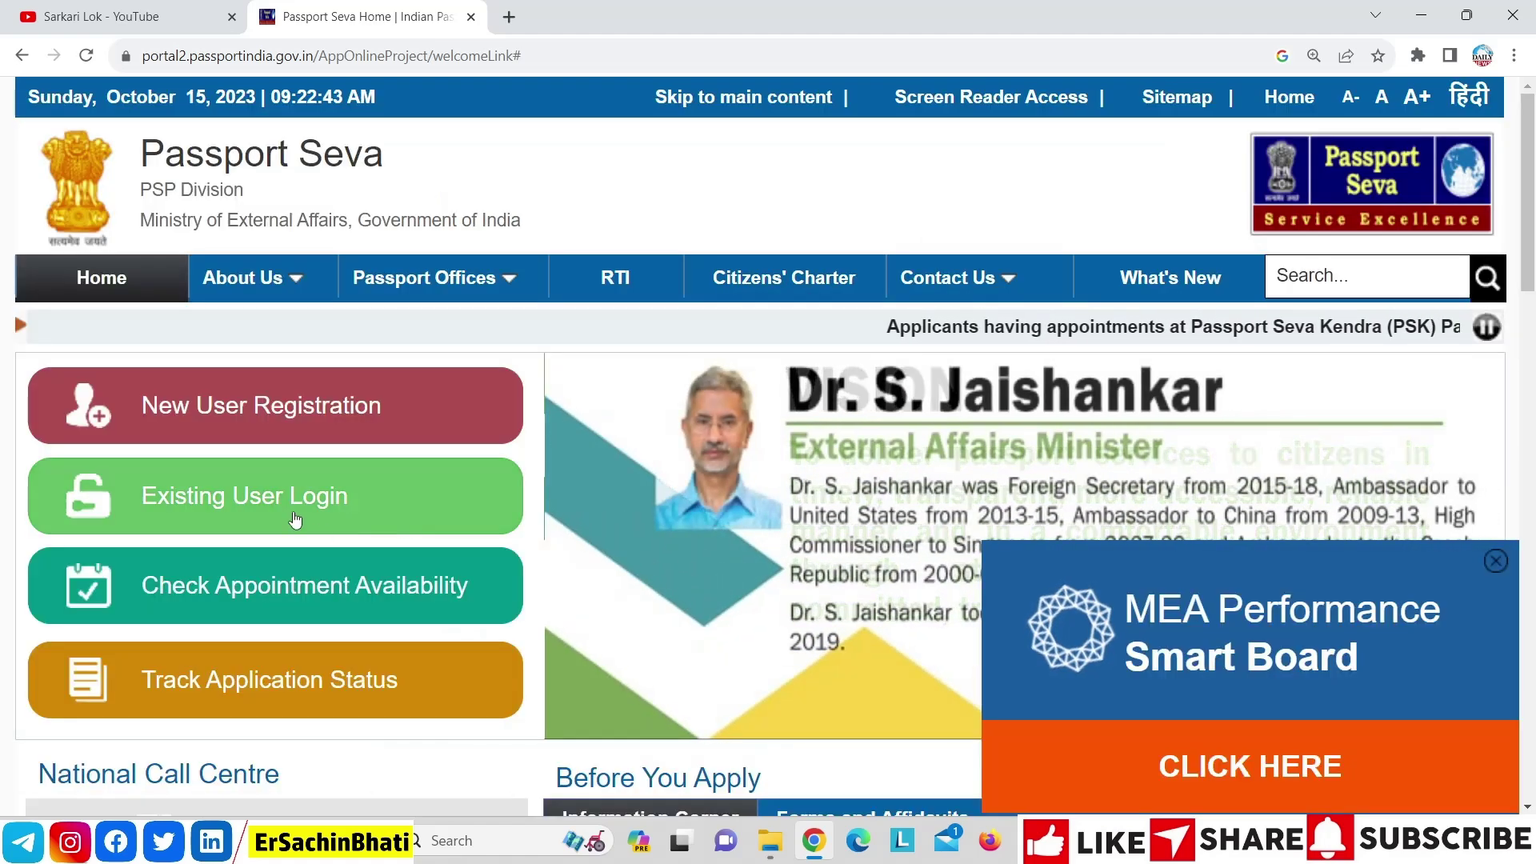
left_click(335, 494)
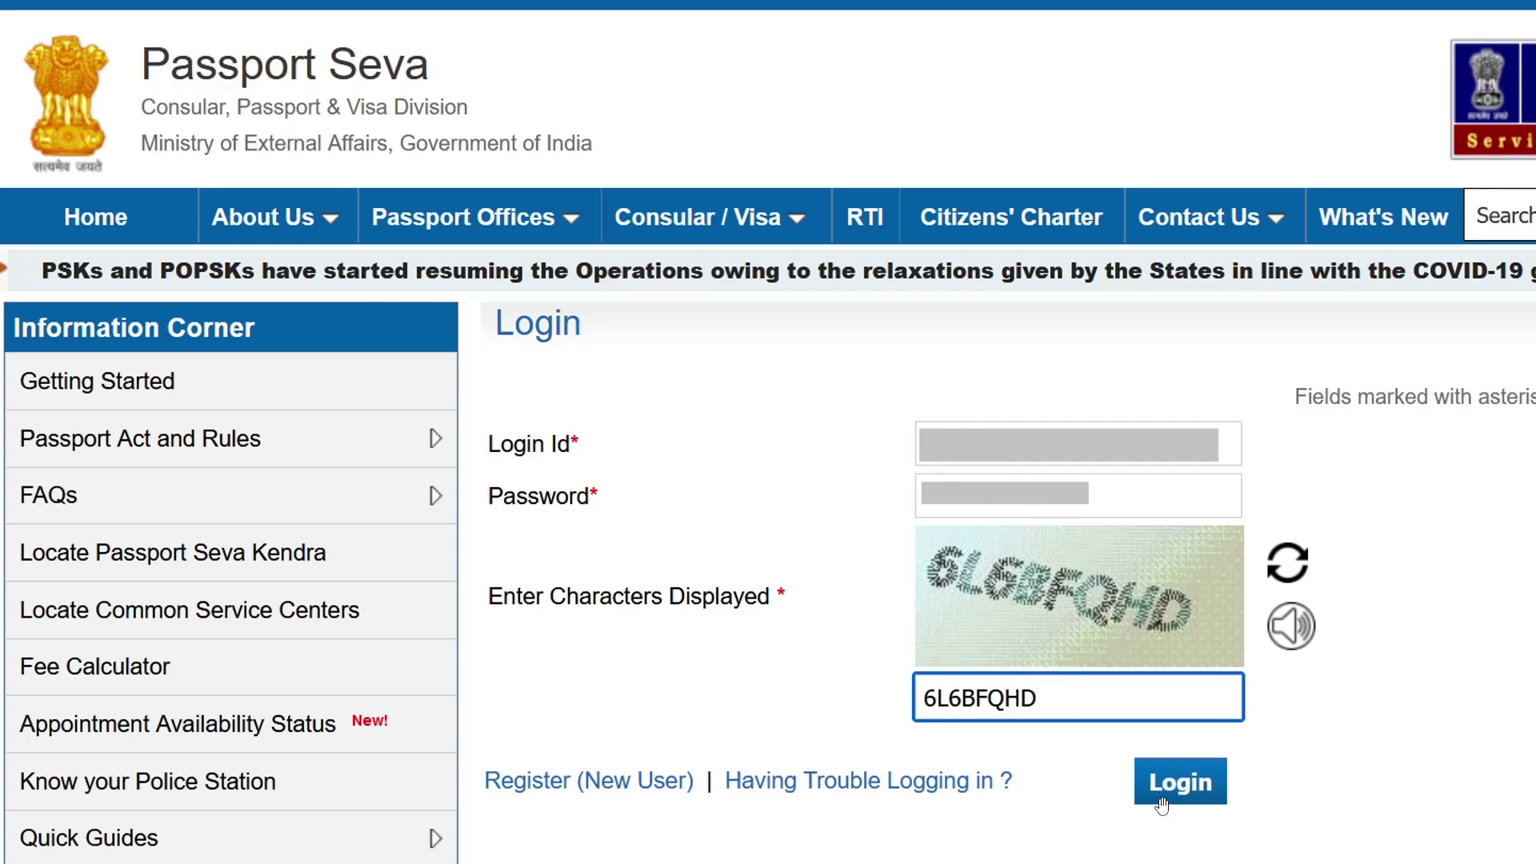
left_click(1179, 782)
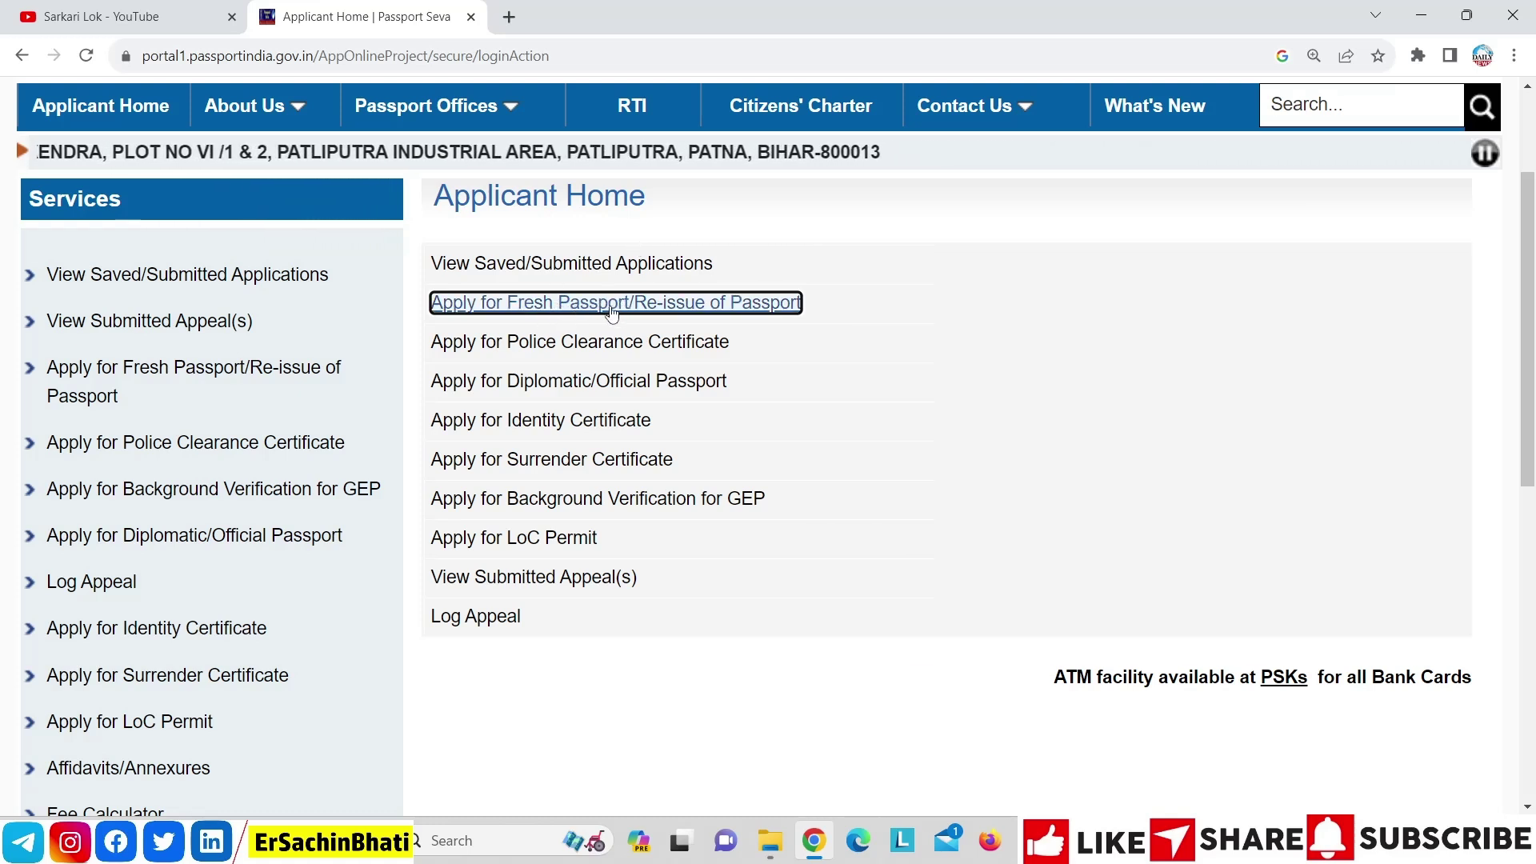
Start an Apply for Fresh Passport/Re-issue of Passport application and open its form
left_click(240, 371)
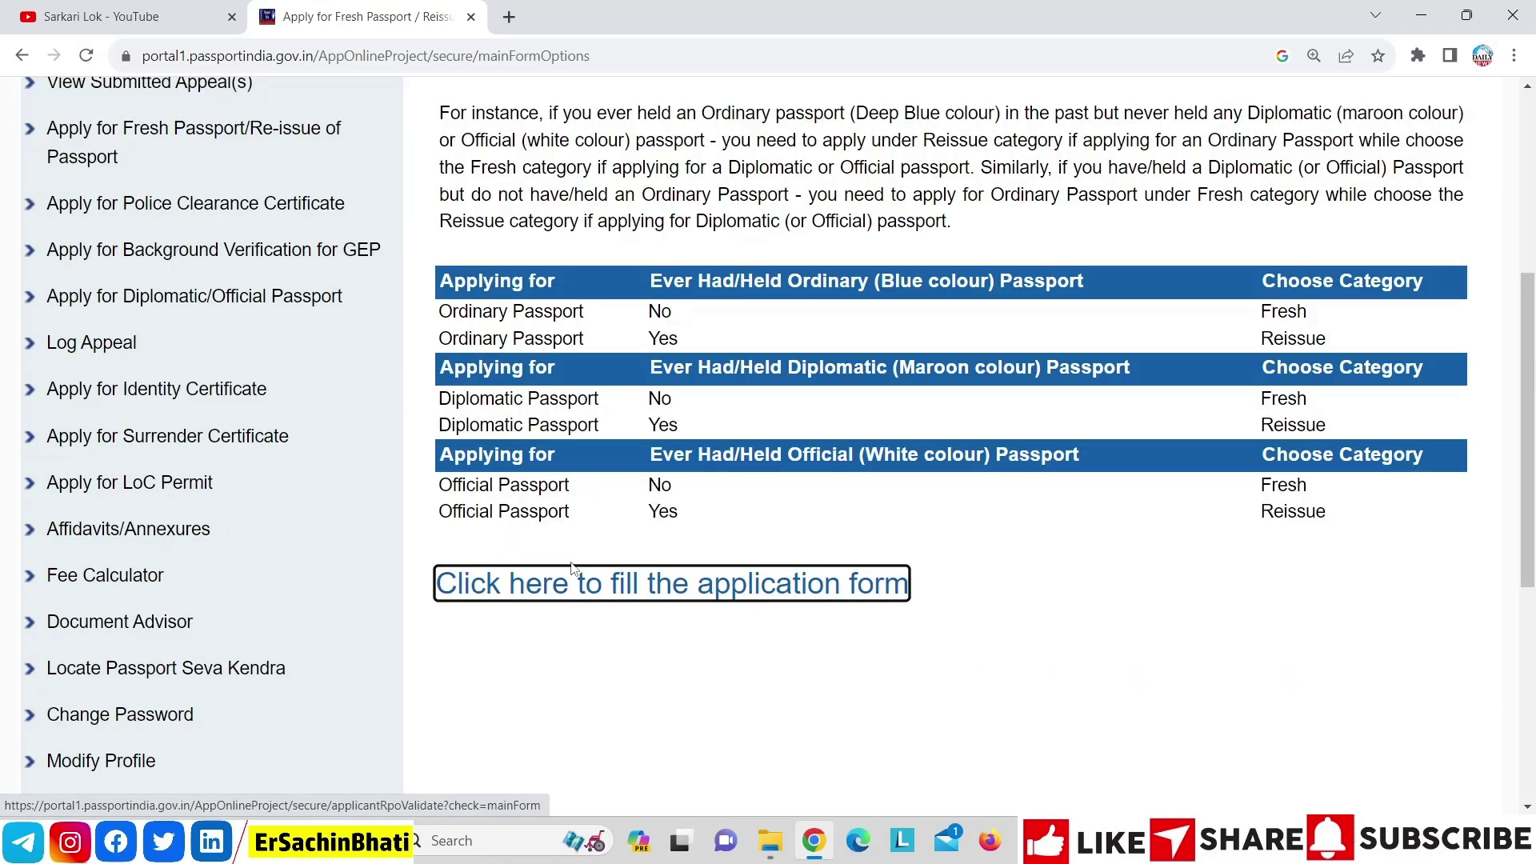
left_click(676, 592)
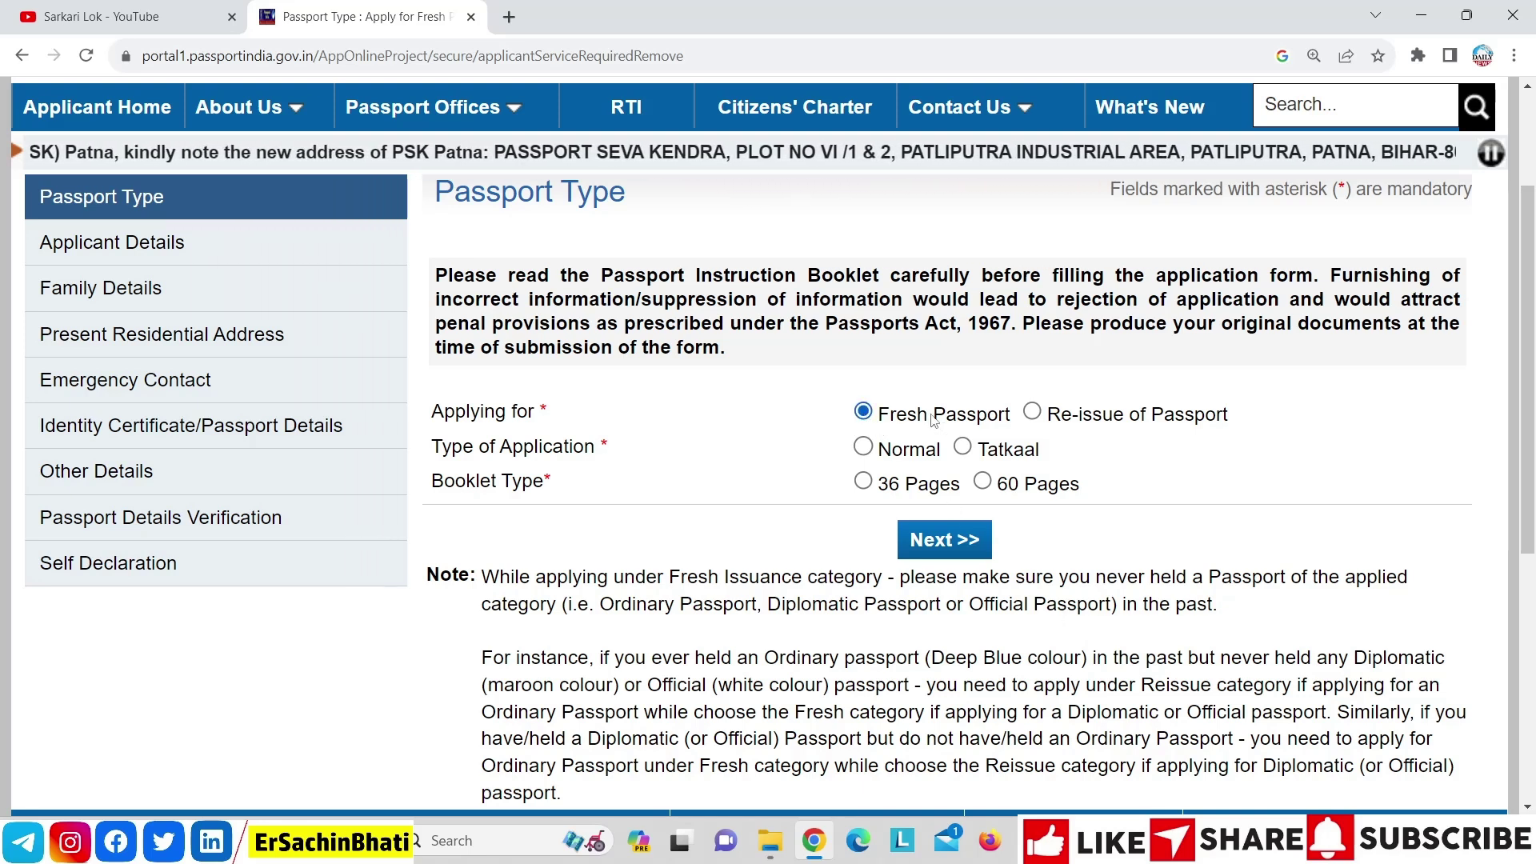
Choose Fresh Passport, Normal application type and a 36 Pages booklet, then continue
left_click(1033, 413)
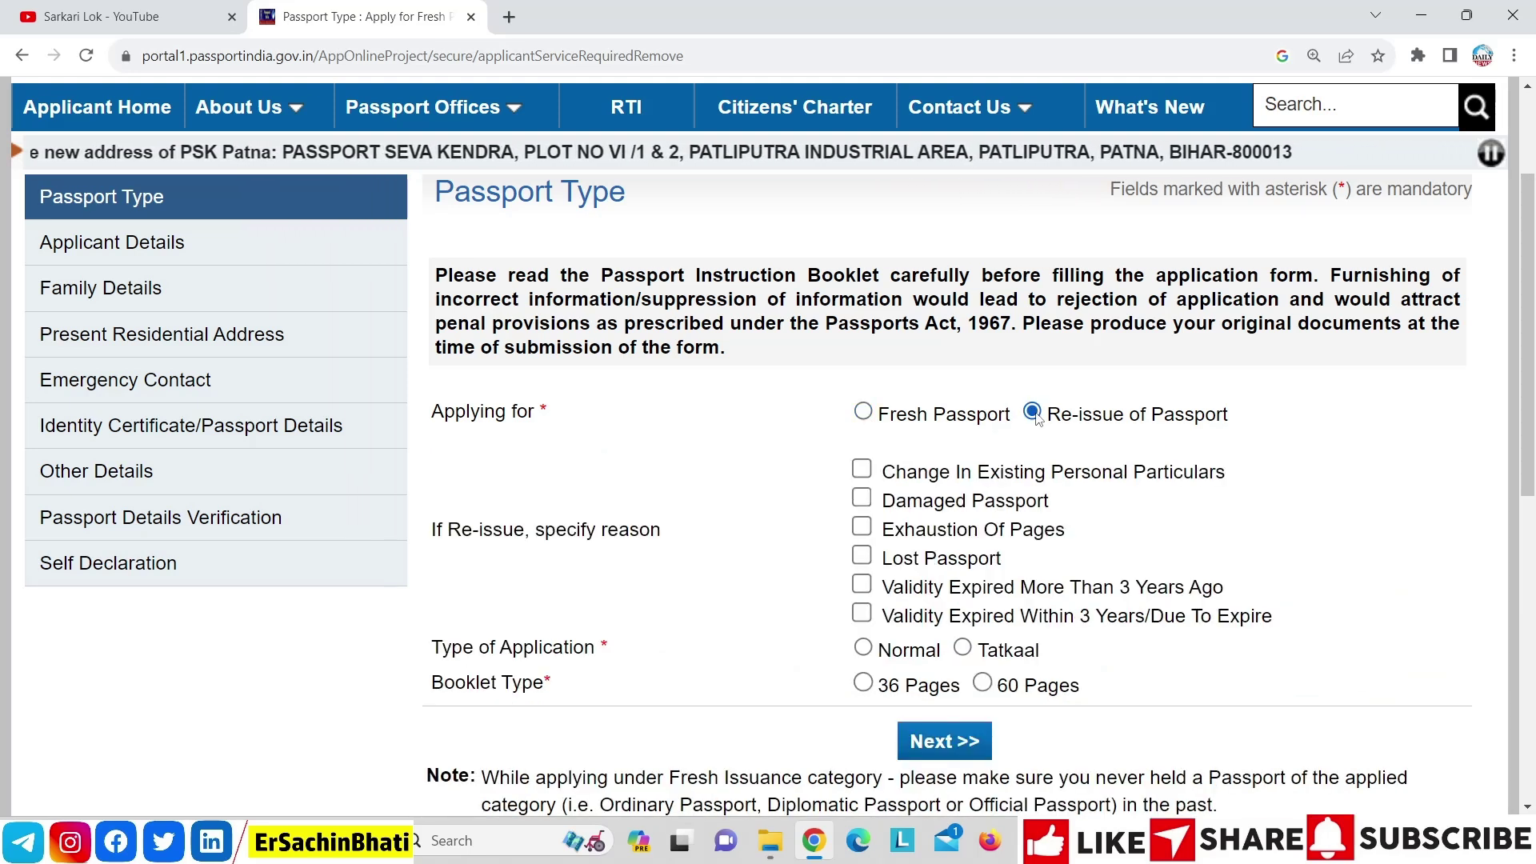
left_click(862, 412)
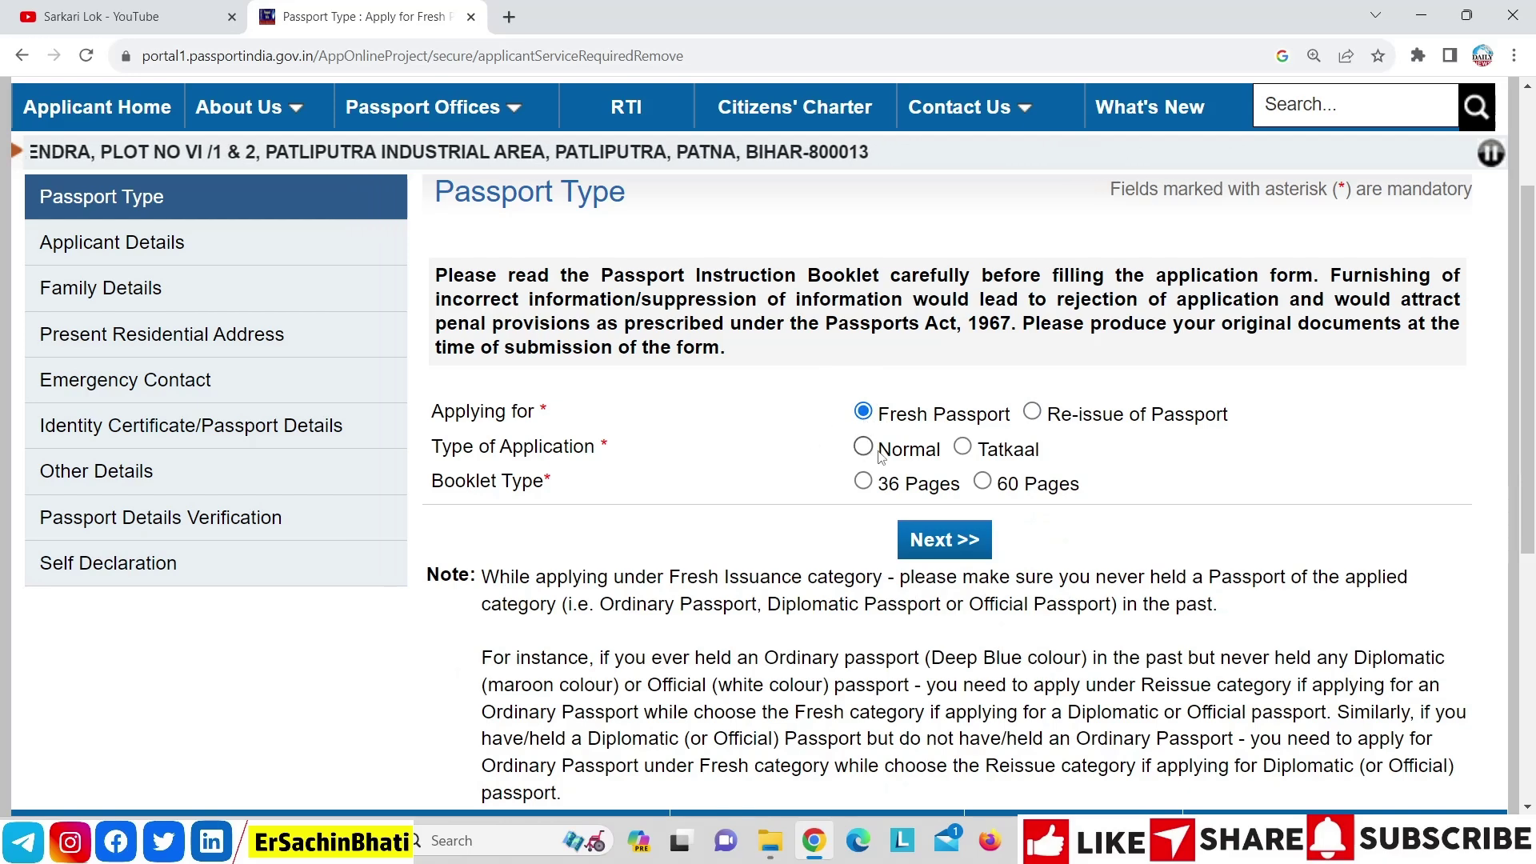
left_click(870, 450)
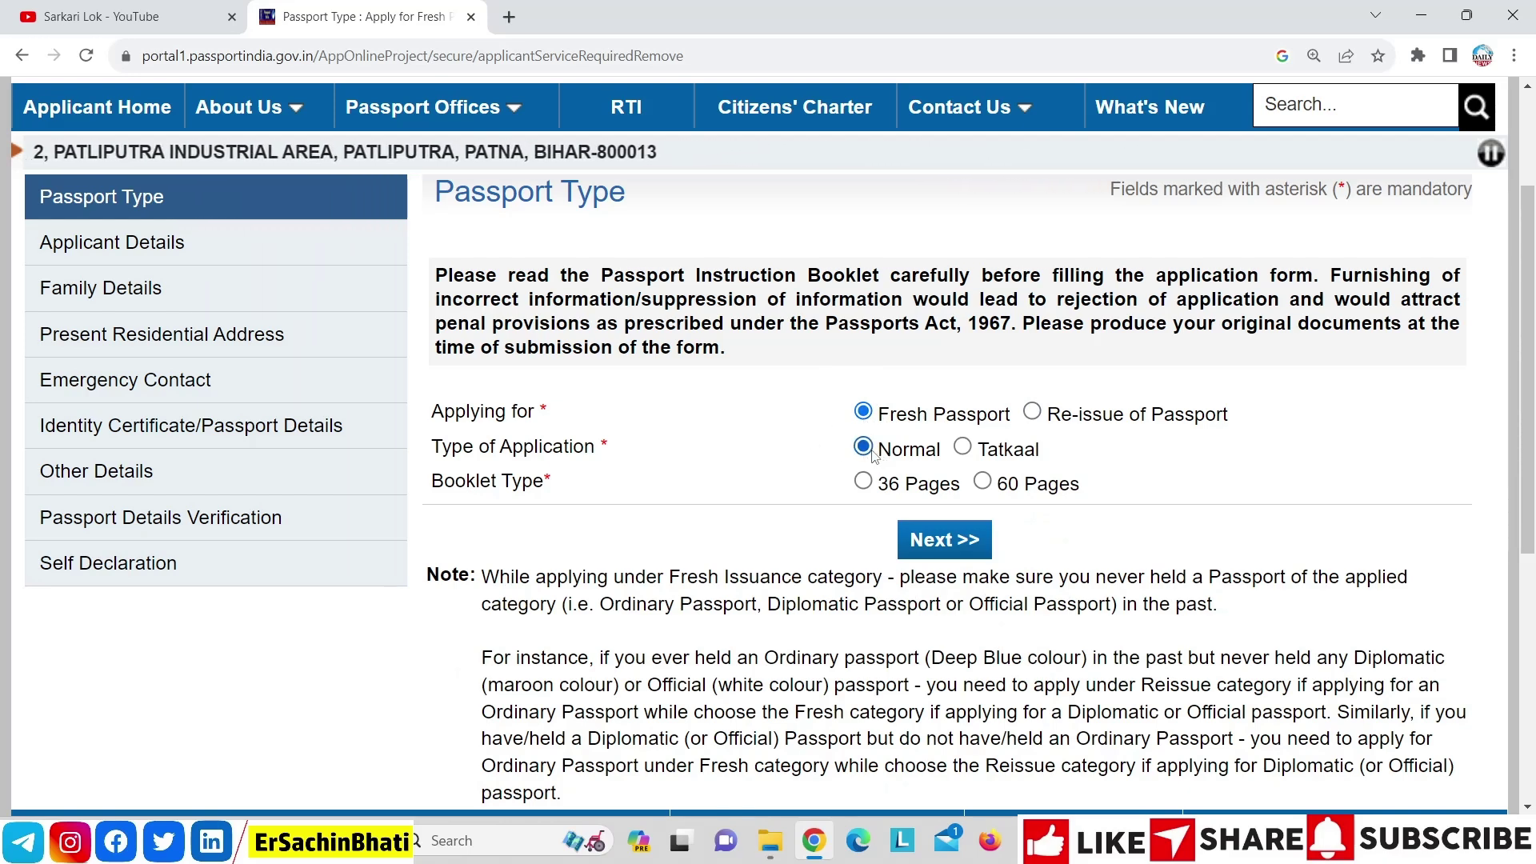
left_click(962, 447)
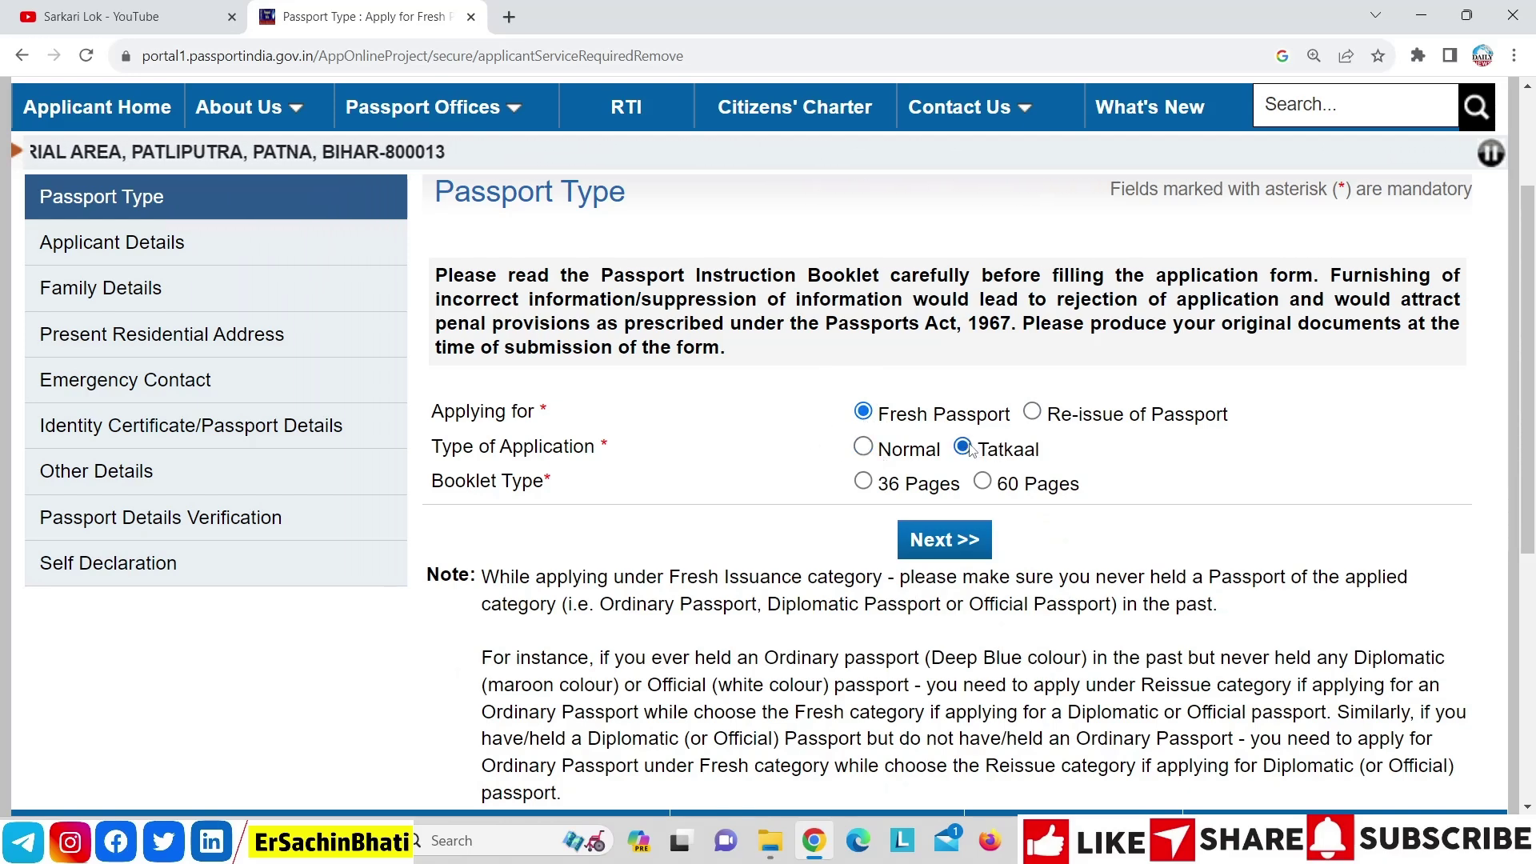
left_click(868, 451)
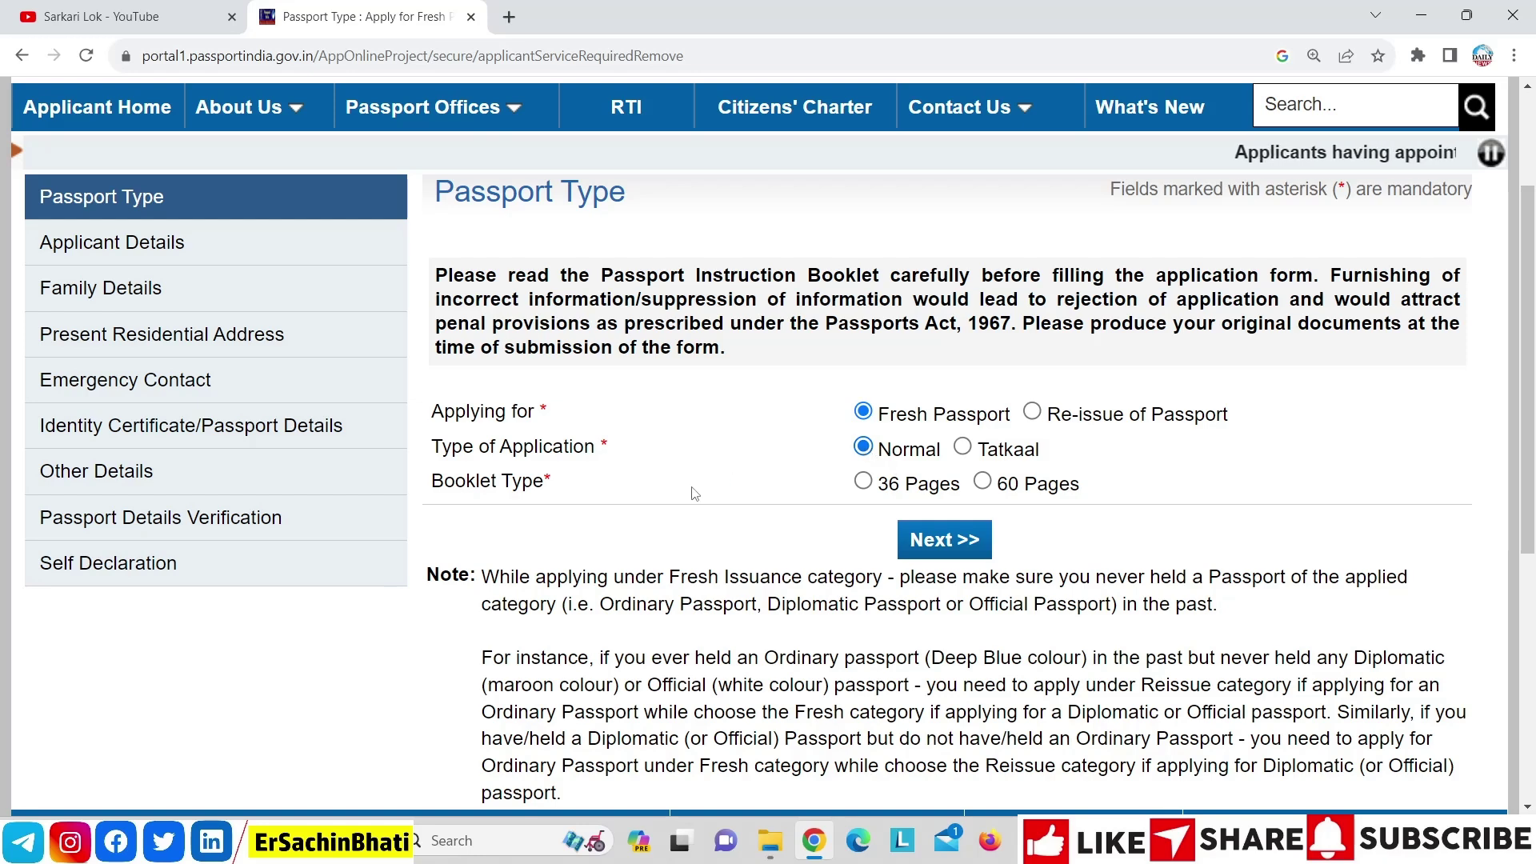
left_click(865, 484)
left_click(981, 482)
left_click(863, 481)
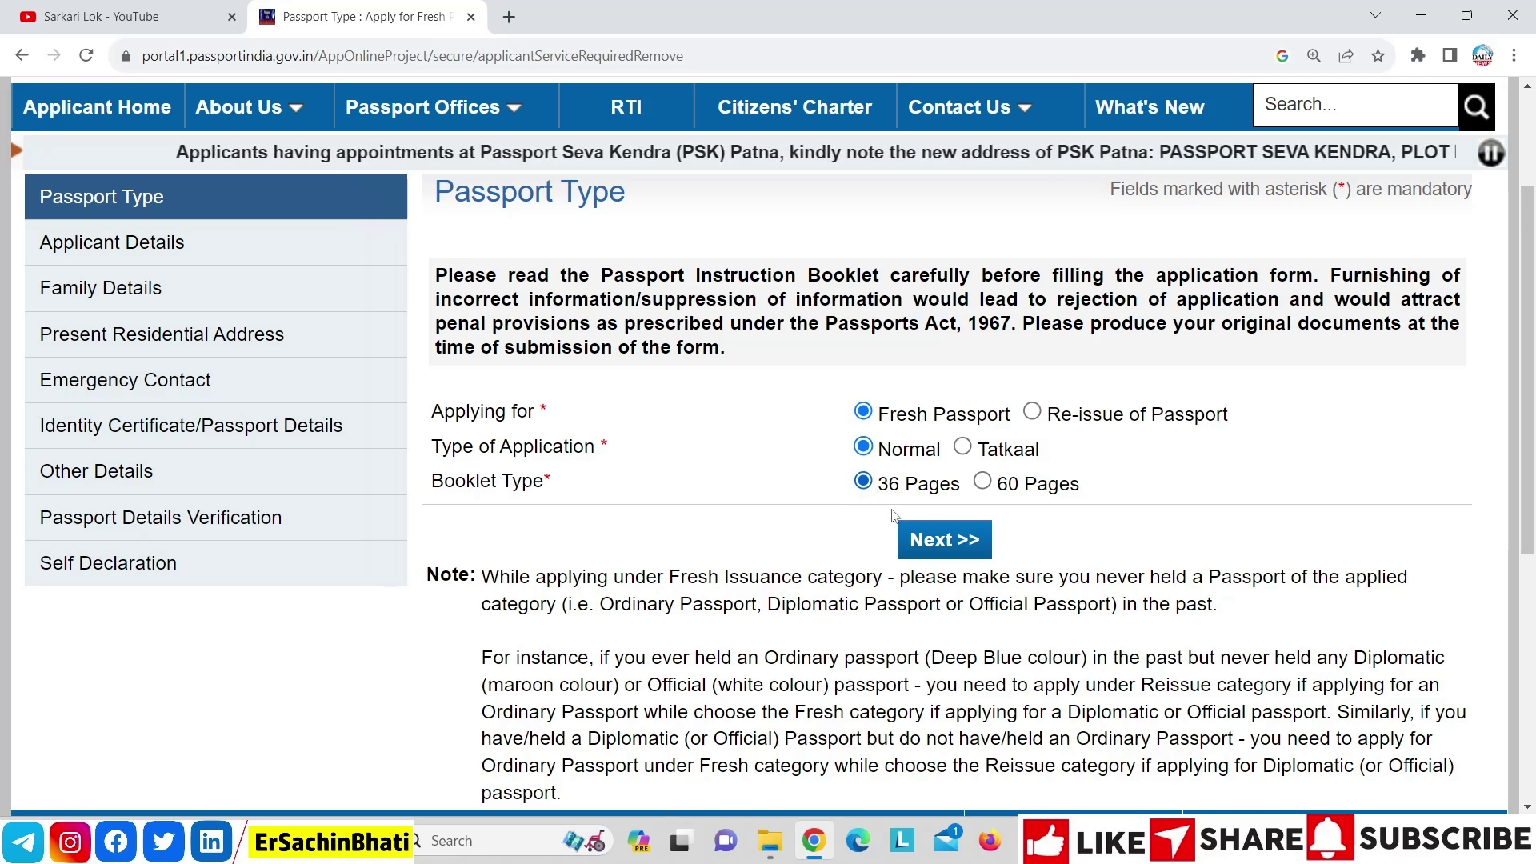
left_click(944, 543)
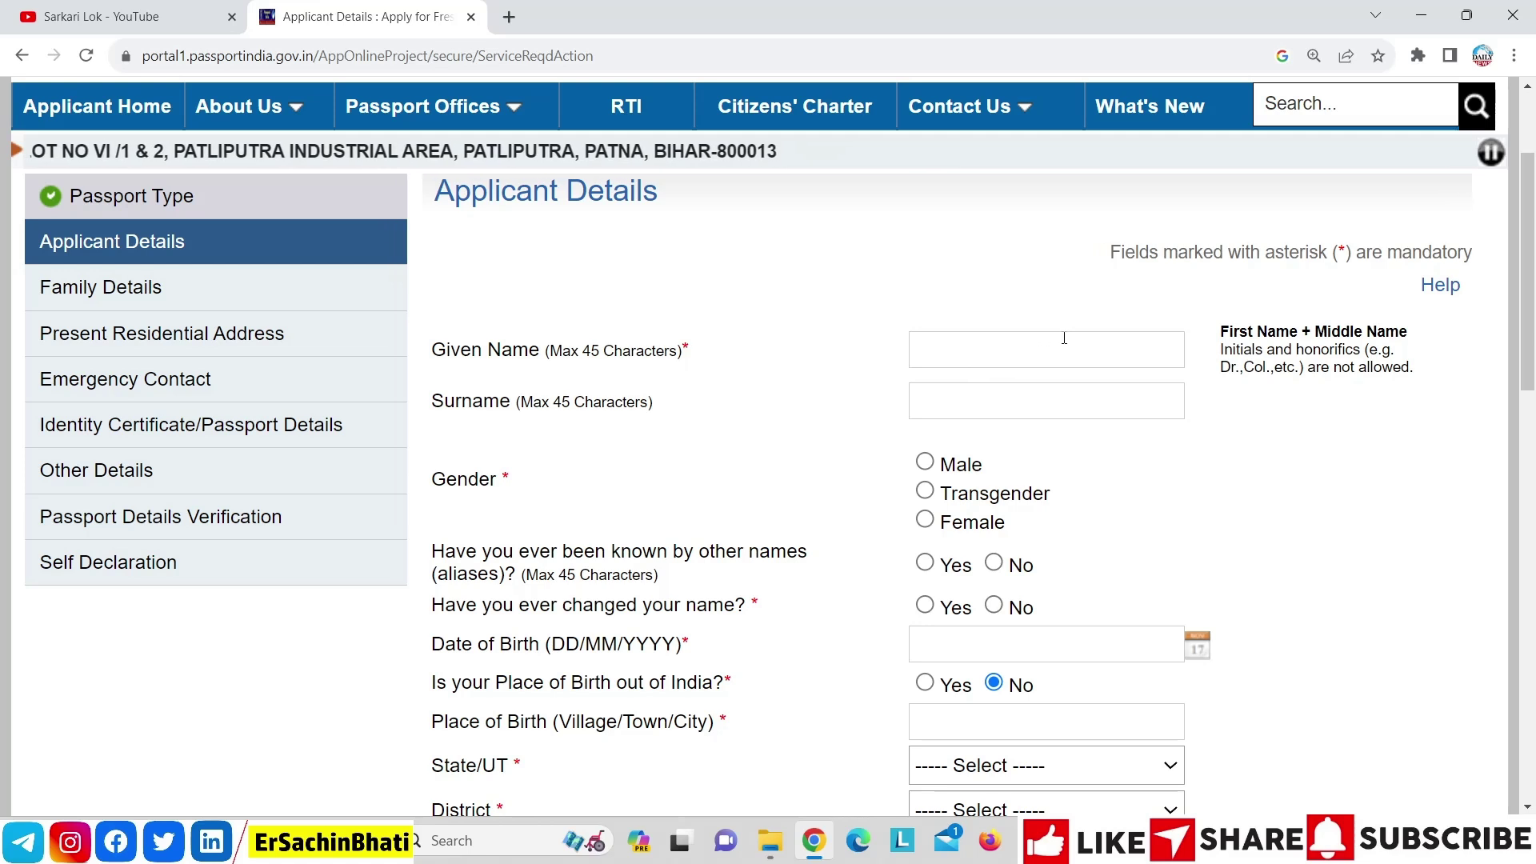
Paste and edit the applicant's name across the Given Name and Surname fields
left_click(1110, 349)
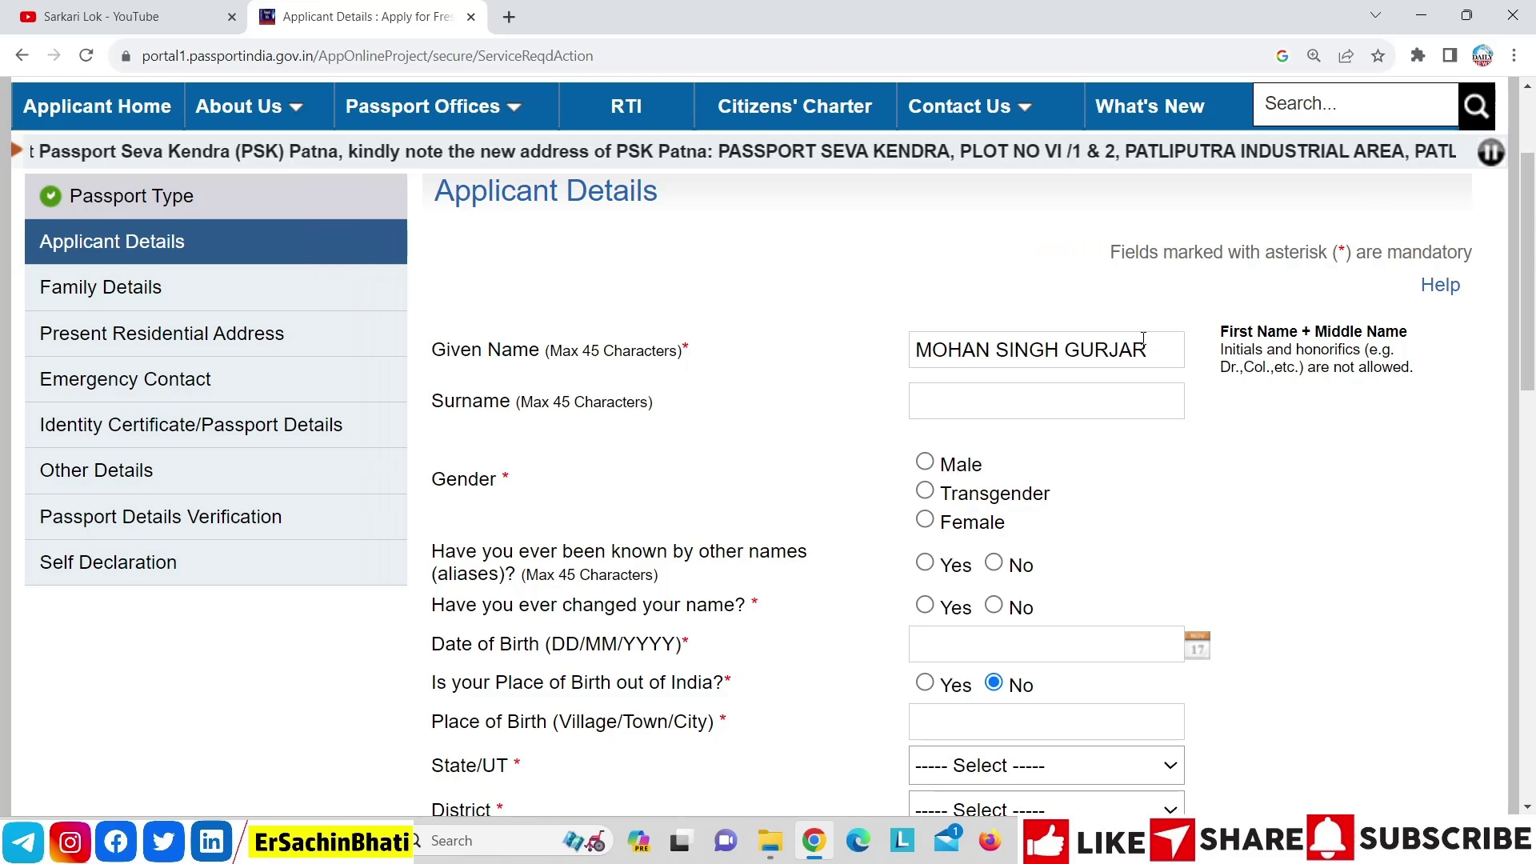
triple_click(1130, 349)
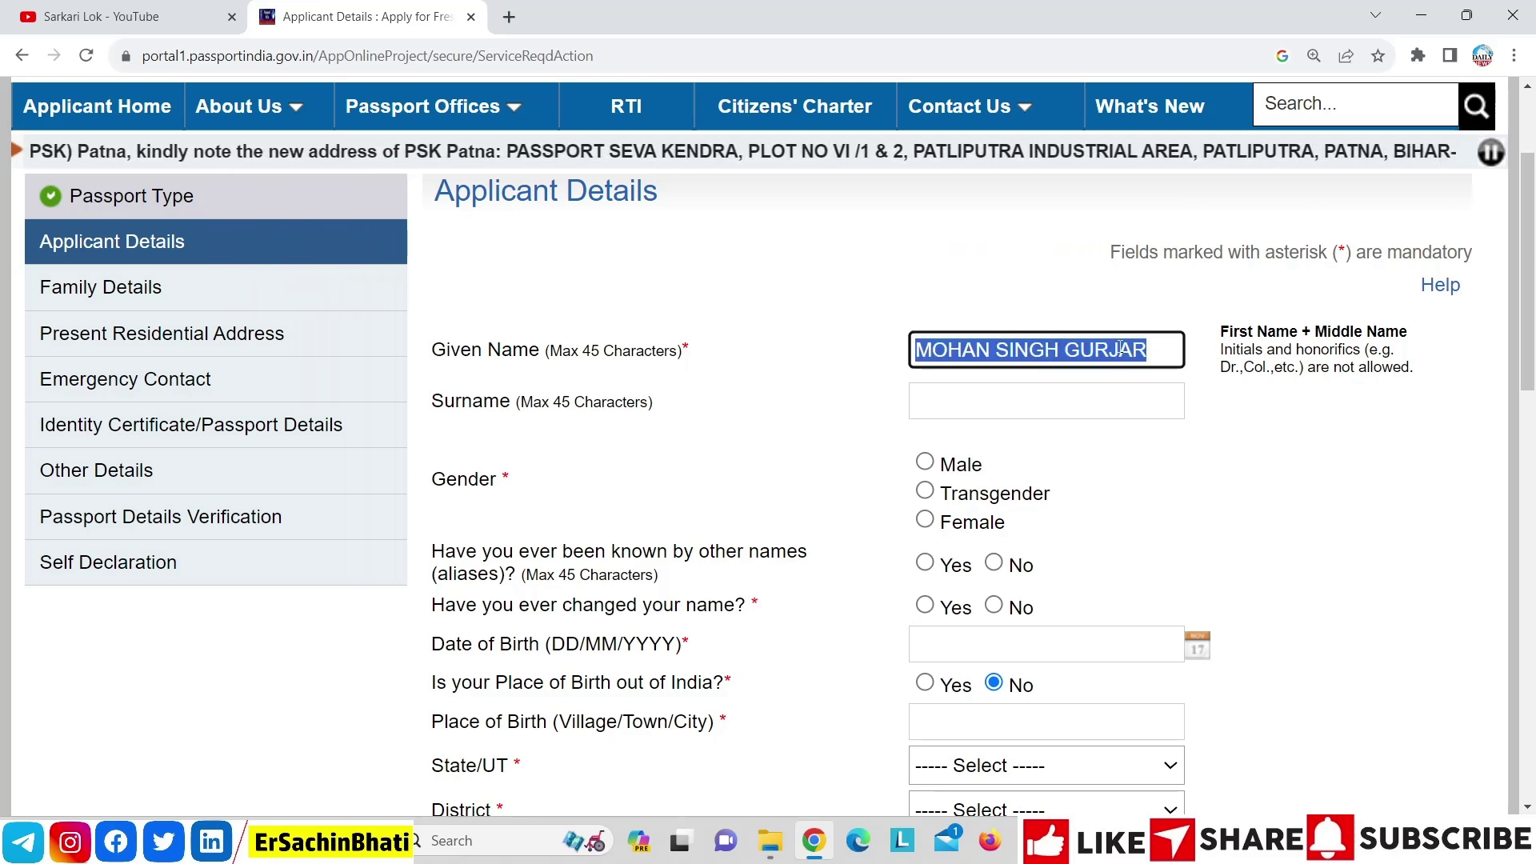
double_click(1107, 352)
key("ctrl+c")
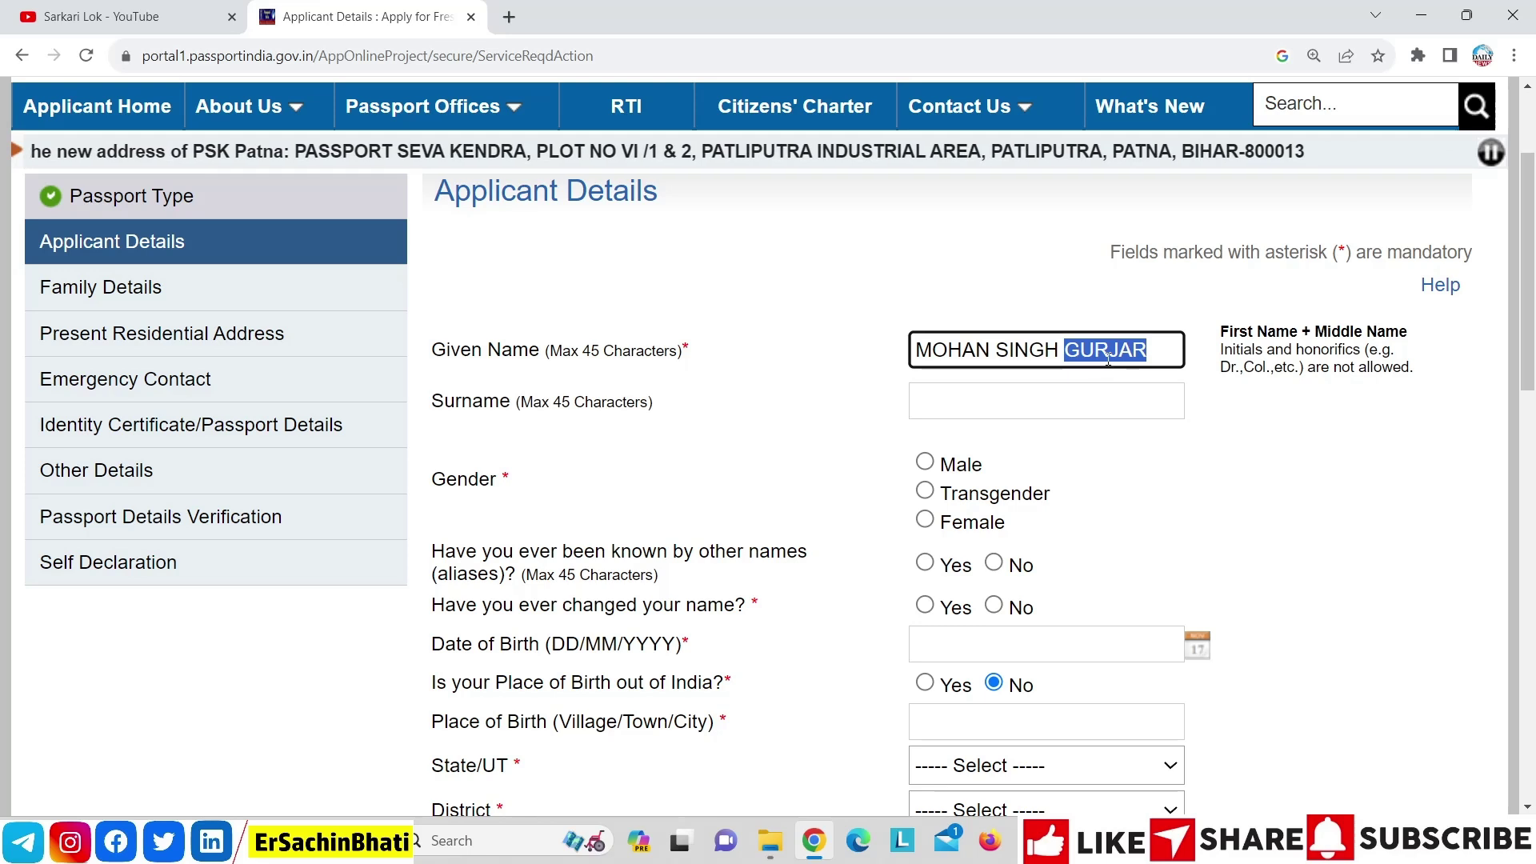
key("BackSpace")
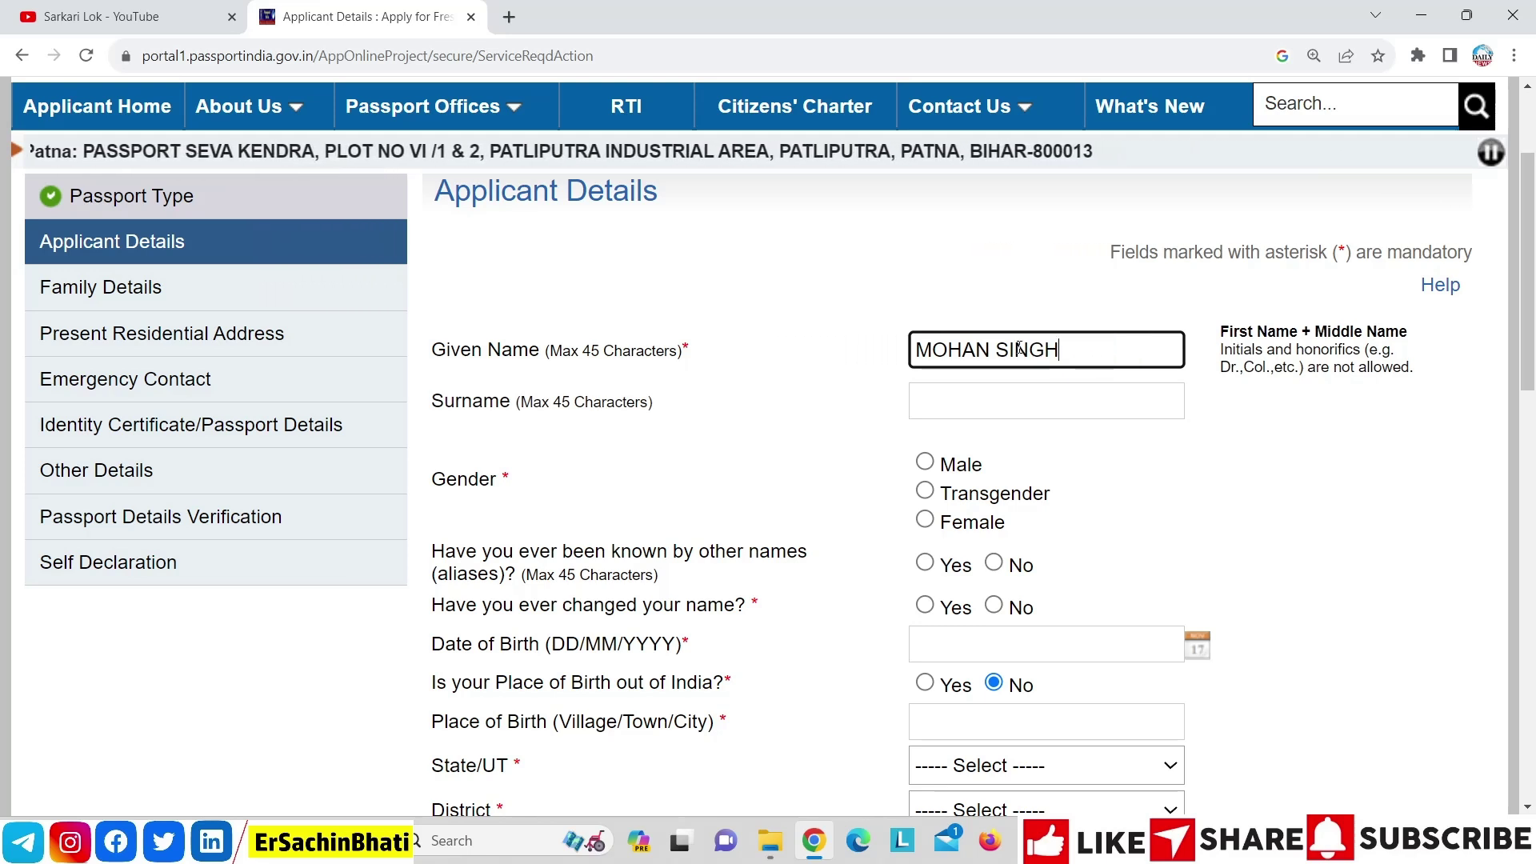
left_click(1009, 385)
key("ctrl+v")
left_click(786, 379)
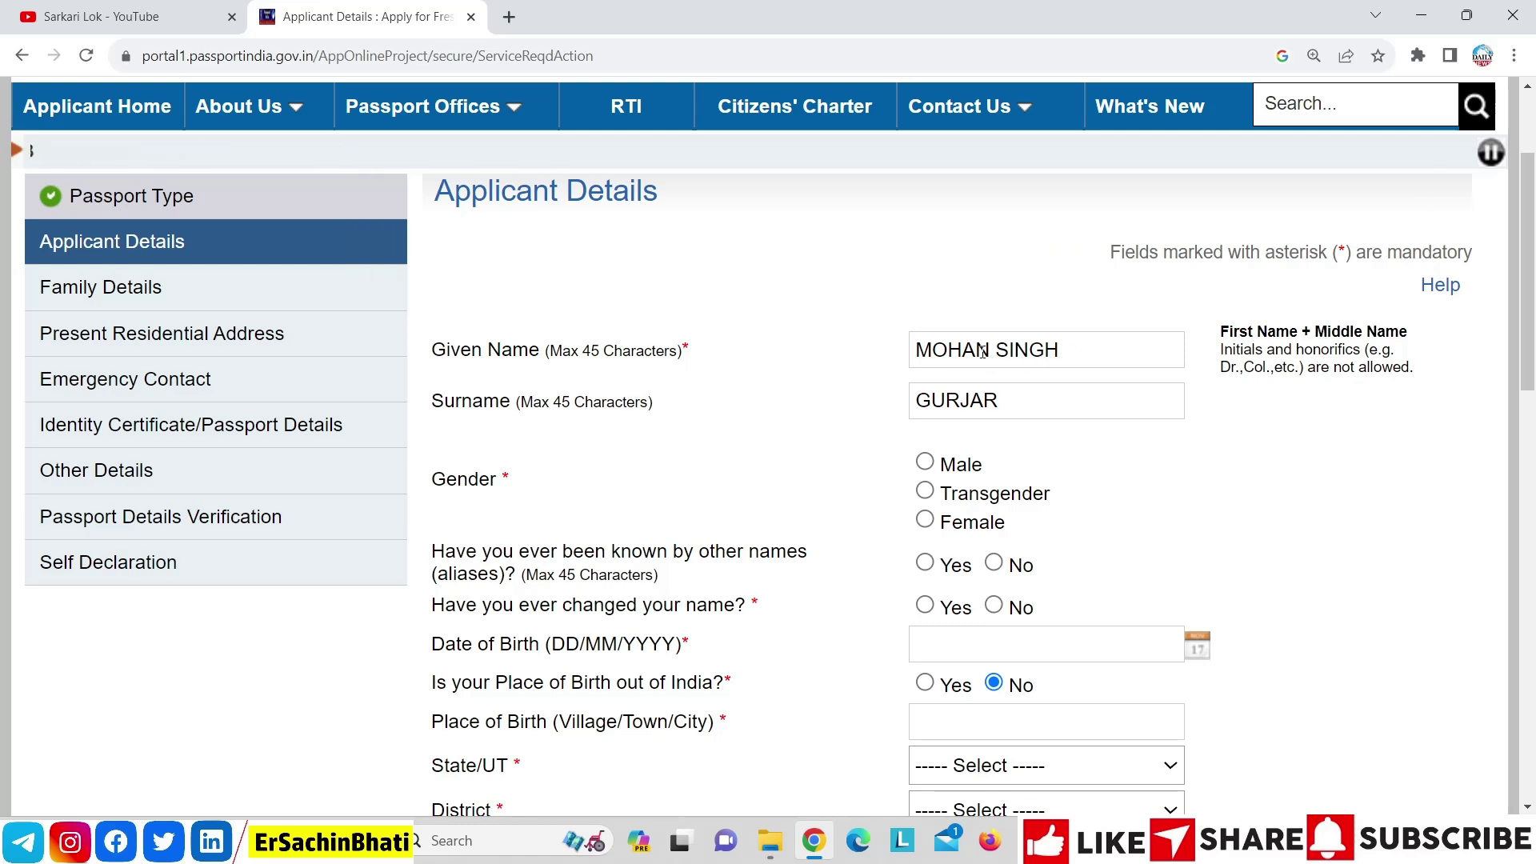
left_click(1000, 400)
type(",")
left_click_drag(1027, 408, 758, 418)
key("BackSpace")
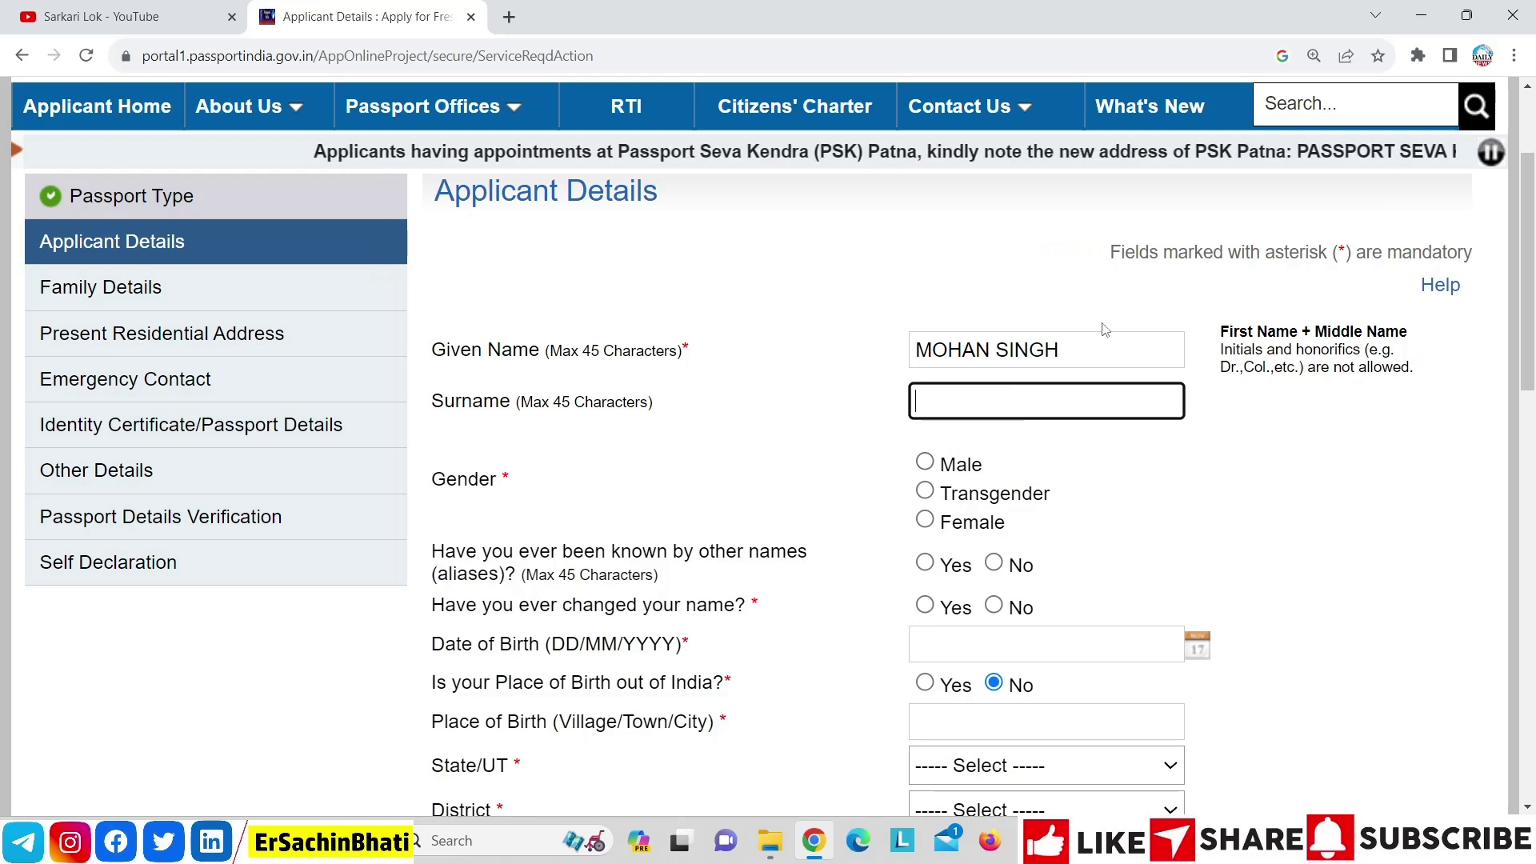
double_click(1051, 344)
left_click(874, 286)
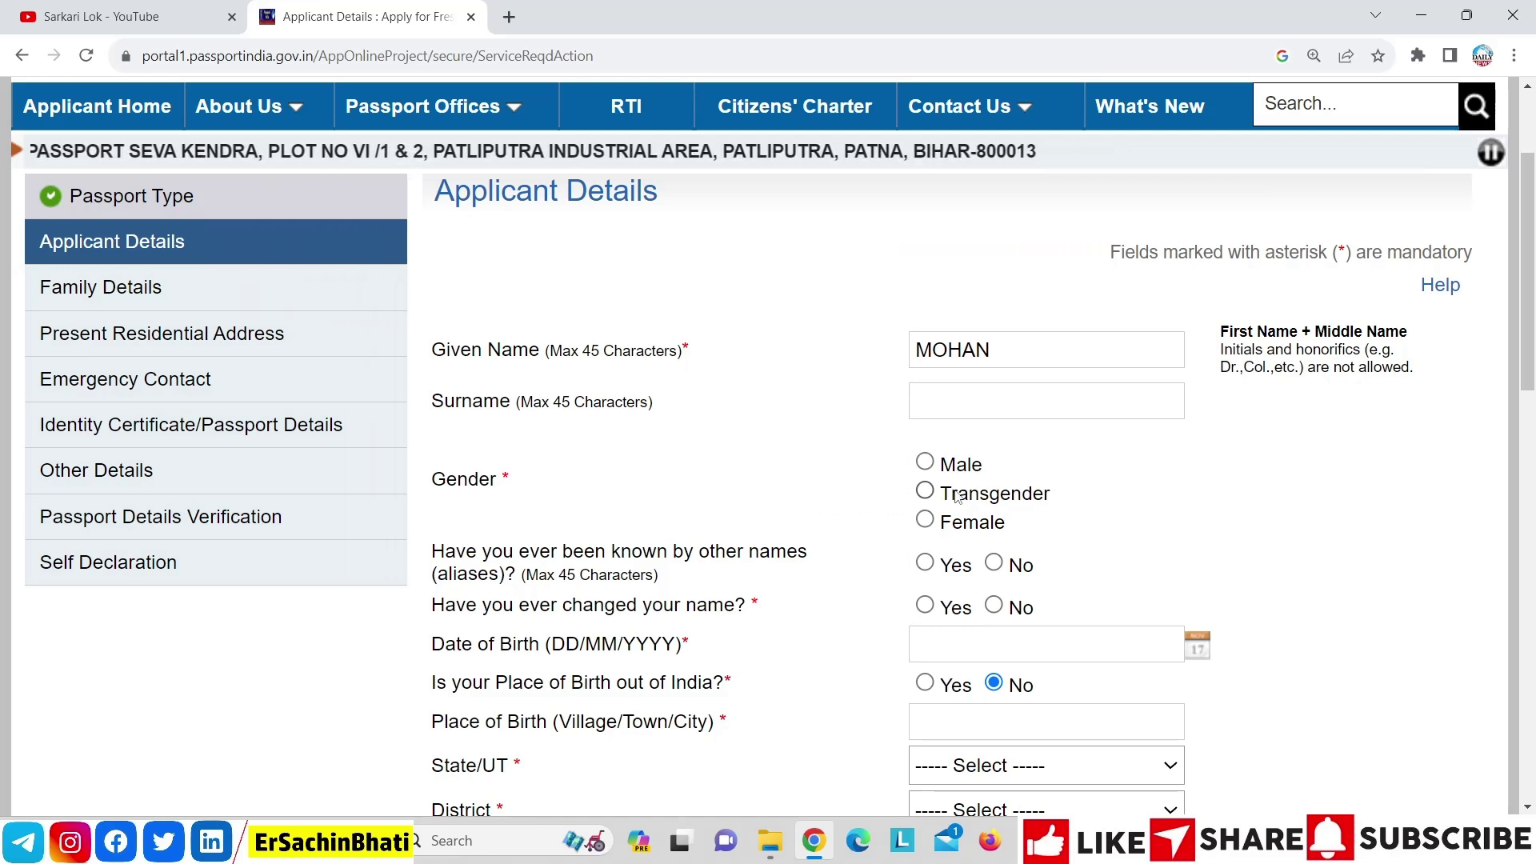
Set gender to Male and complete the applicant's given name and surname
left_click(926, 463)
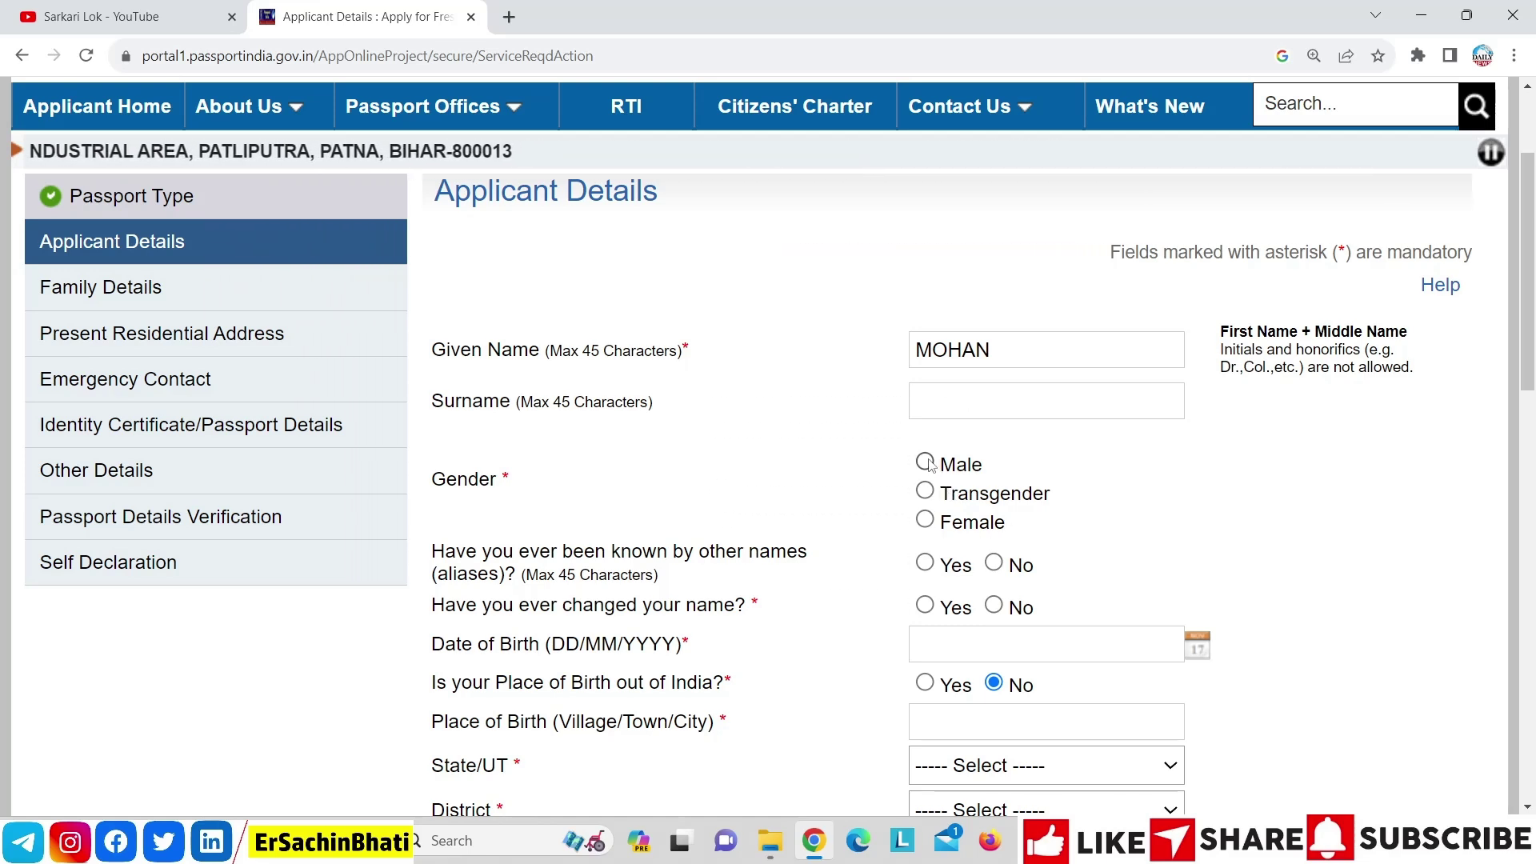
left_click(1047, 350)
left_click(975, 401)
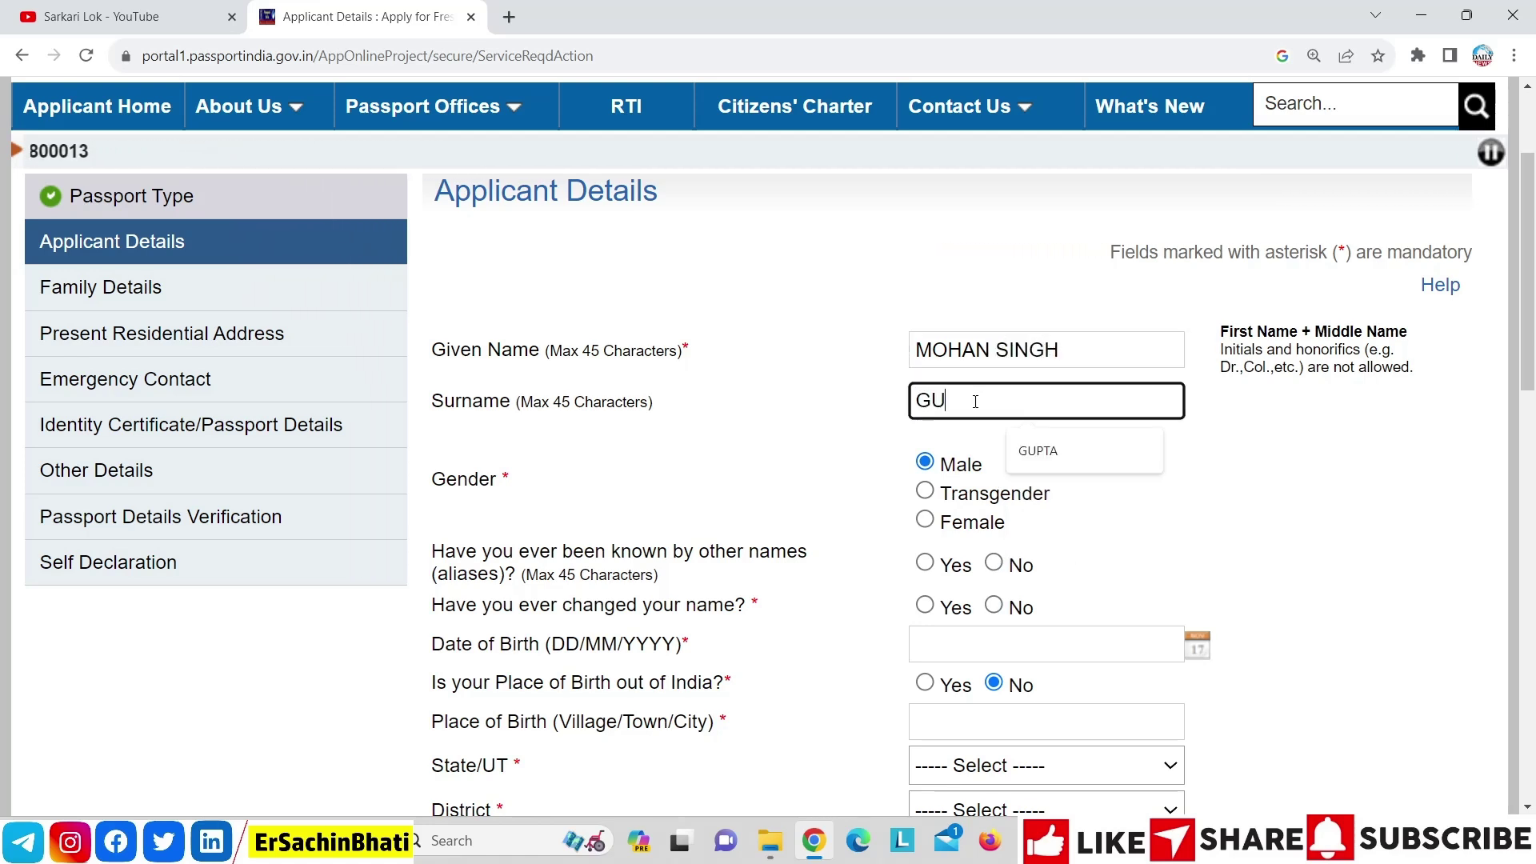
left_click(819, 443)
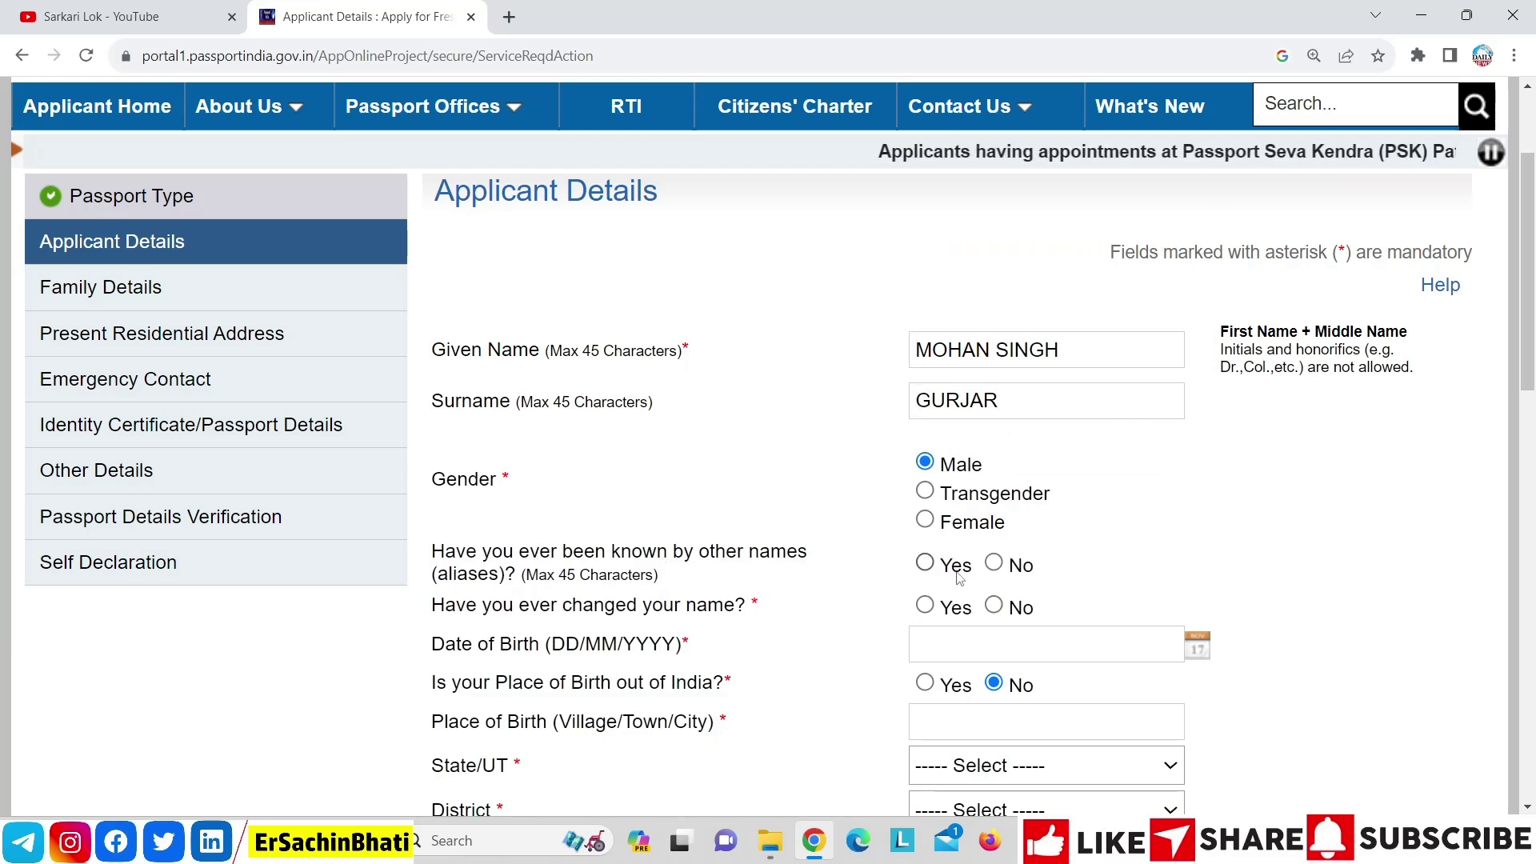
Answer No to other names, name change, and birth outside India
left_click(994, 564)
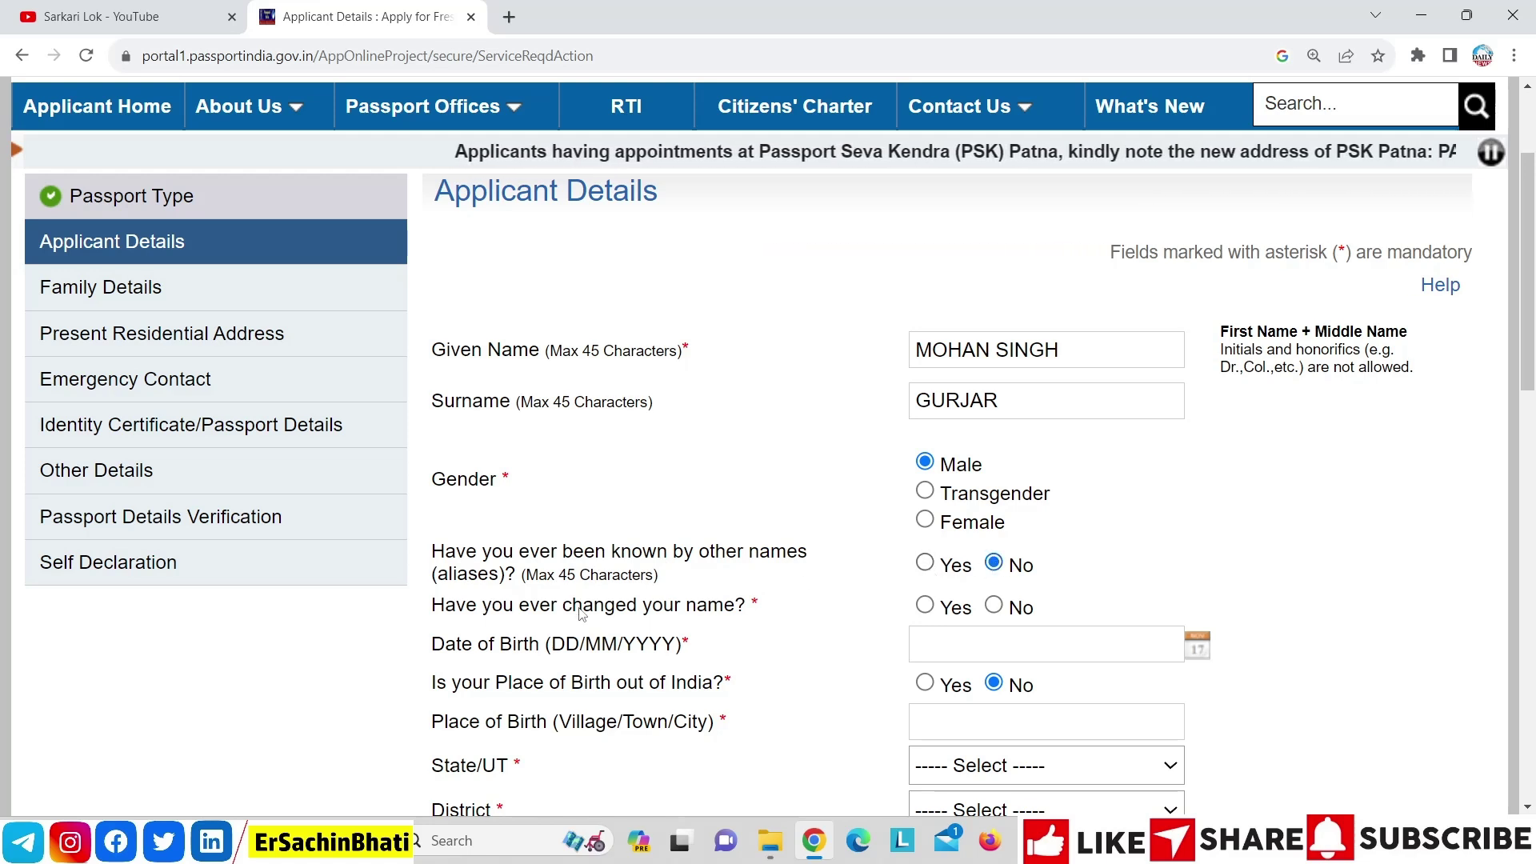
left_click(925, 606)
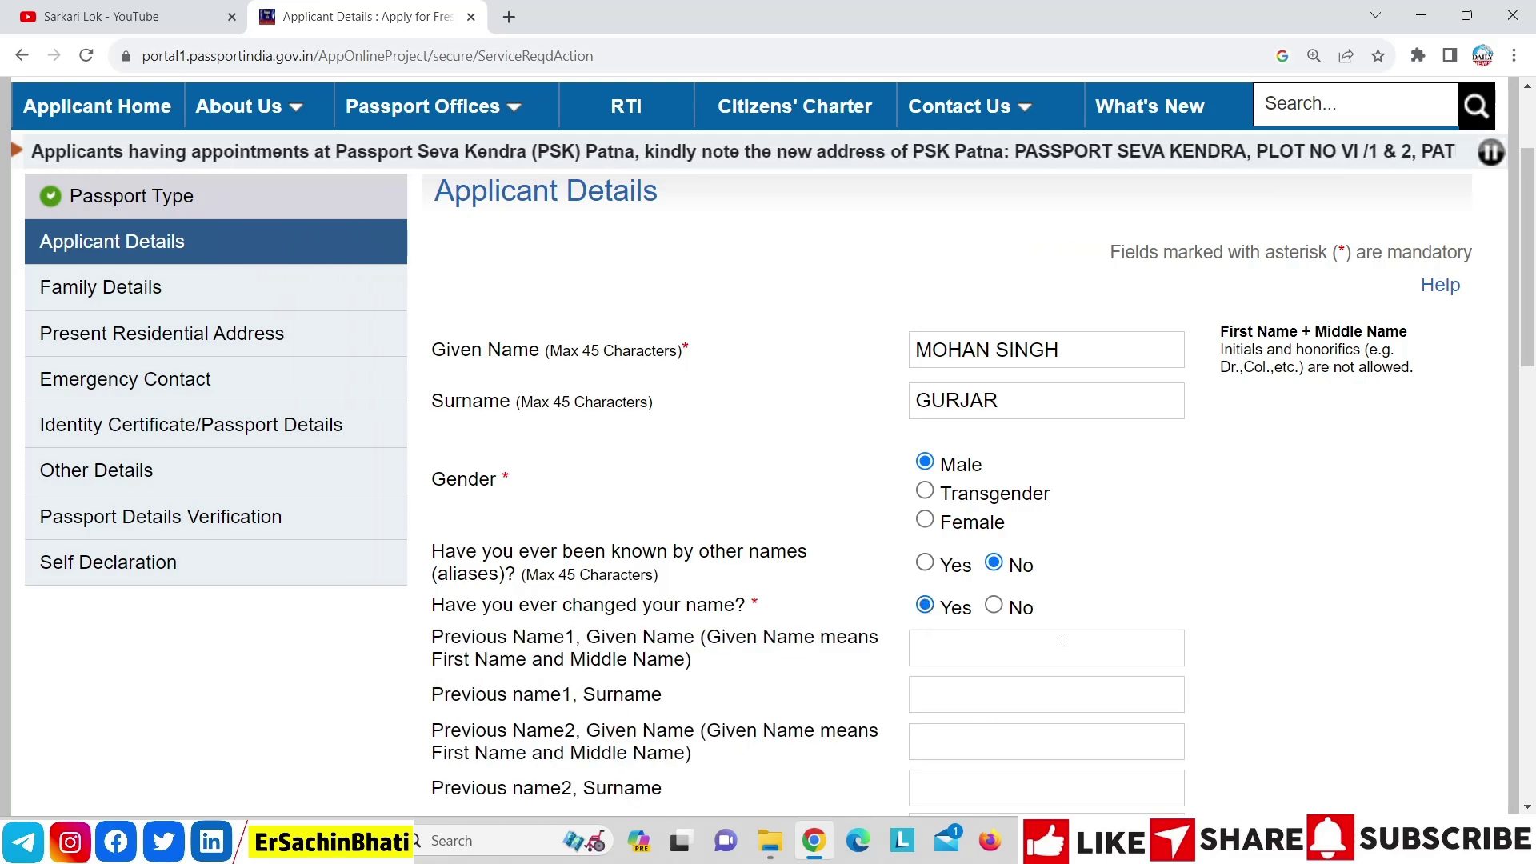
left_click(993, 607)
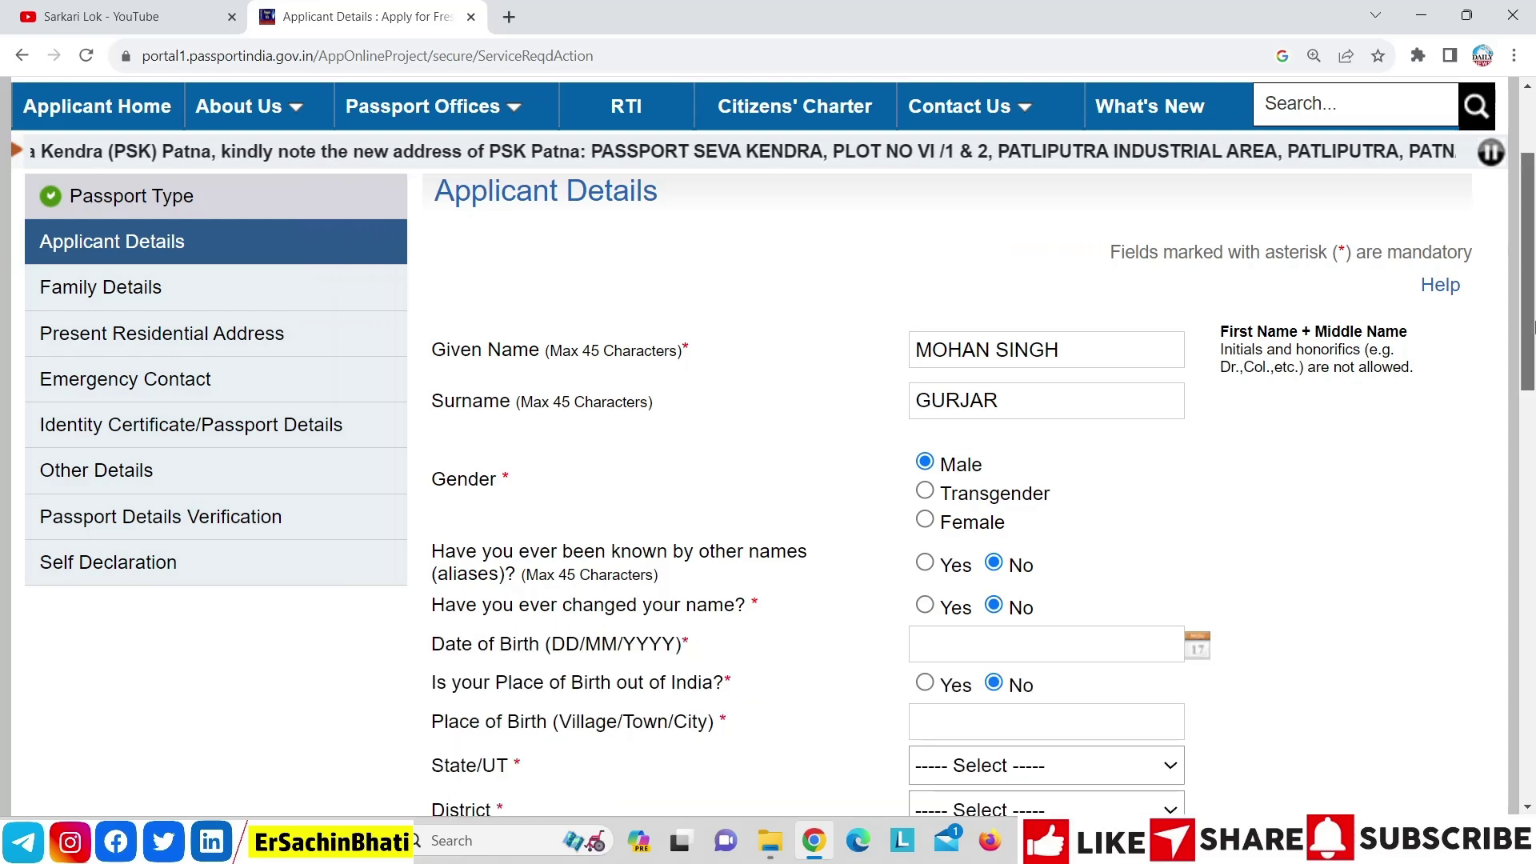
scroll(1121, 255, "down", 5)
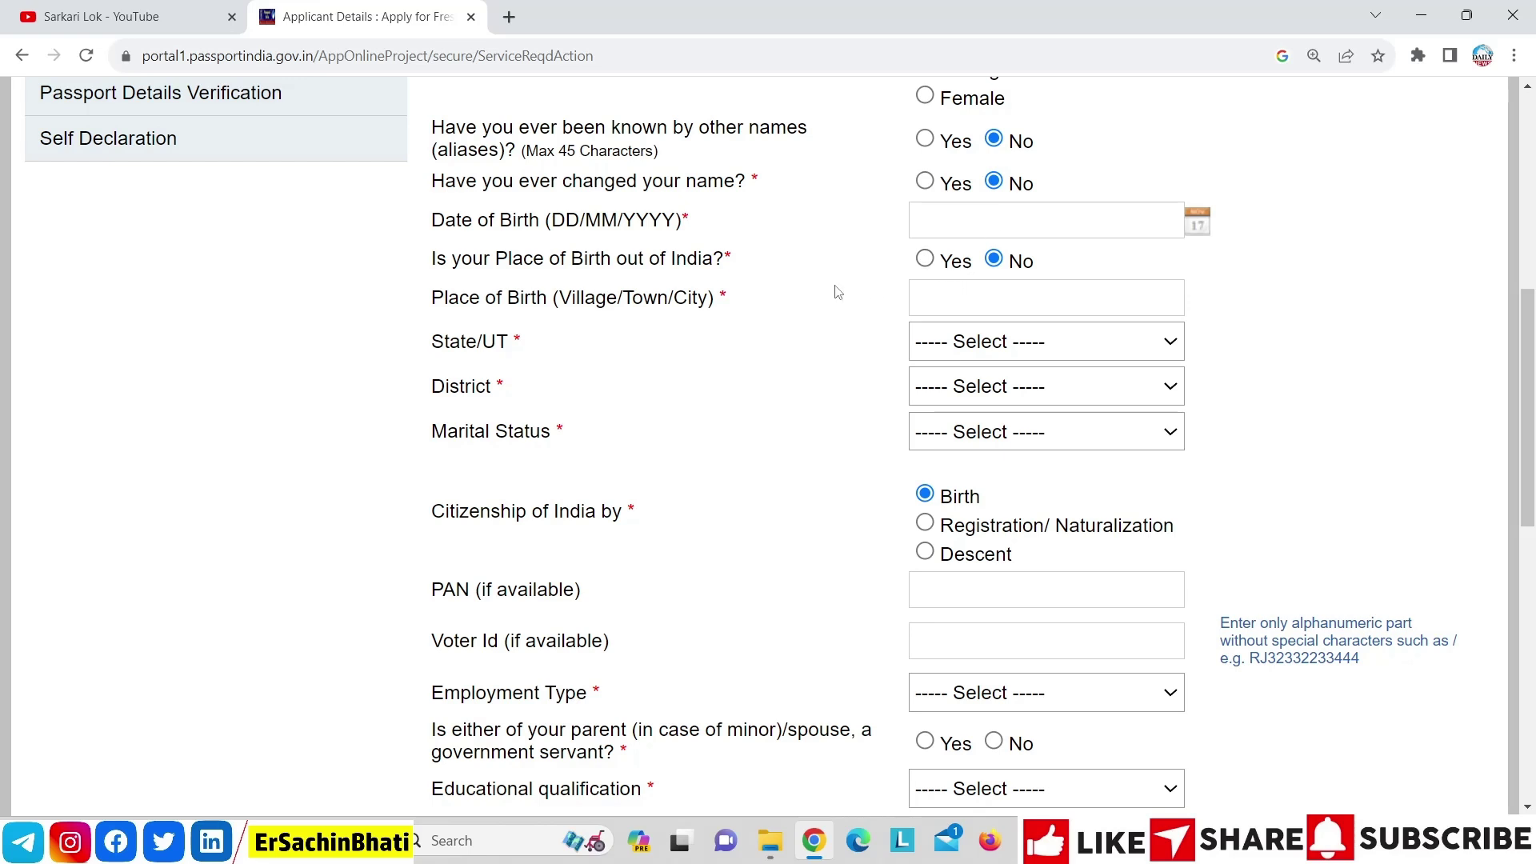
left_click(925, 260)
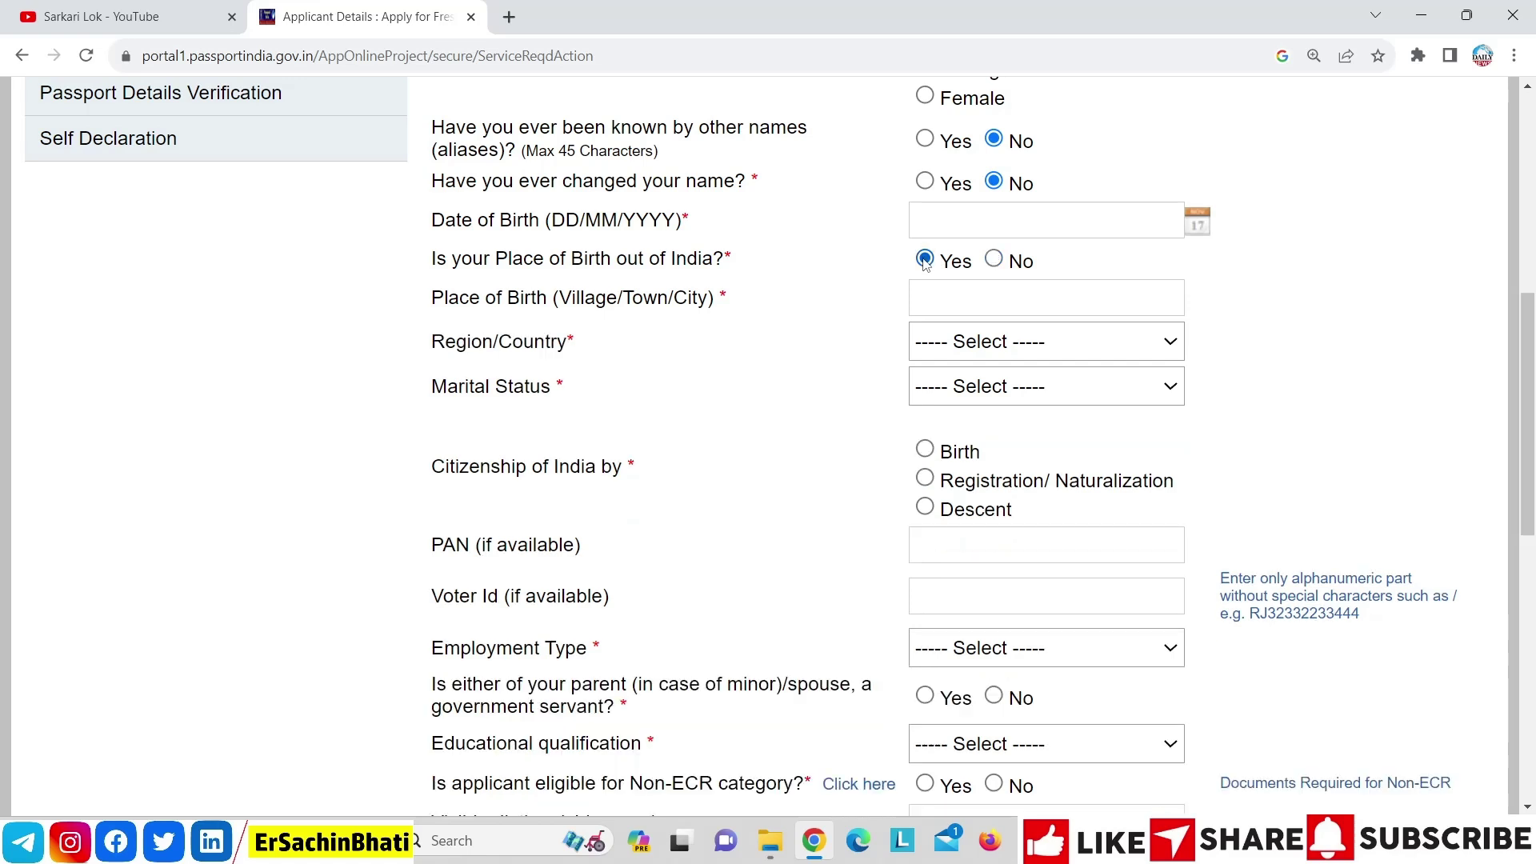
left_click(995, 261)
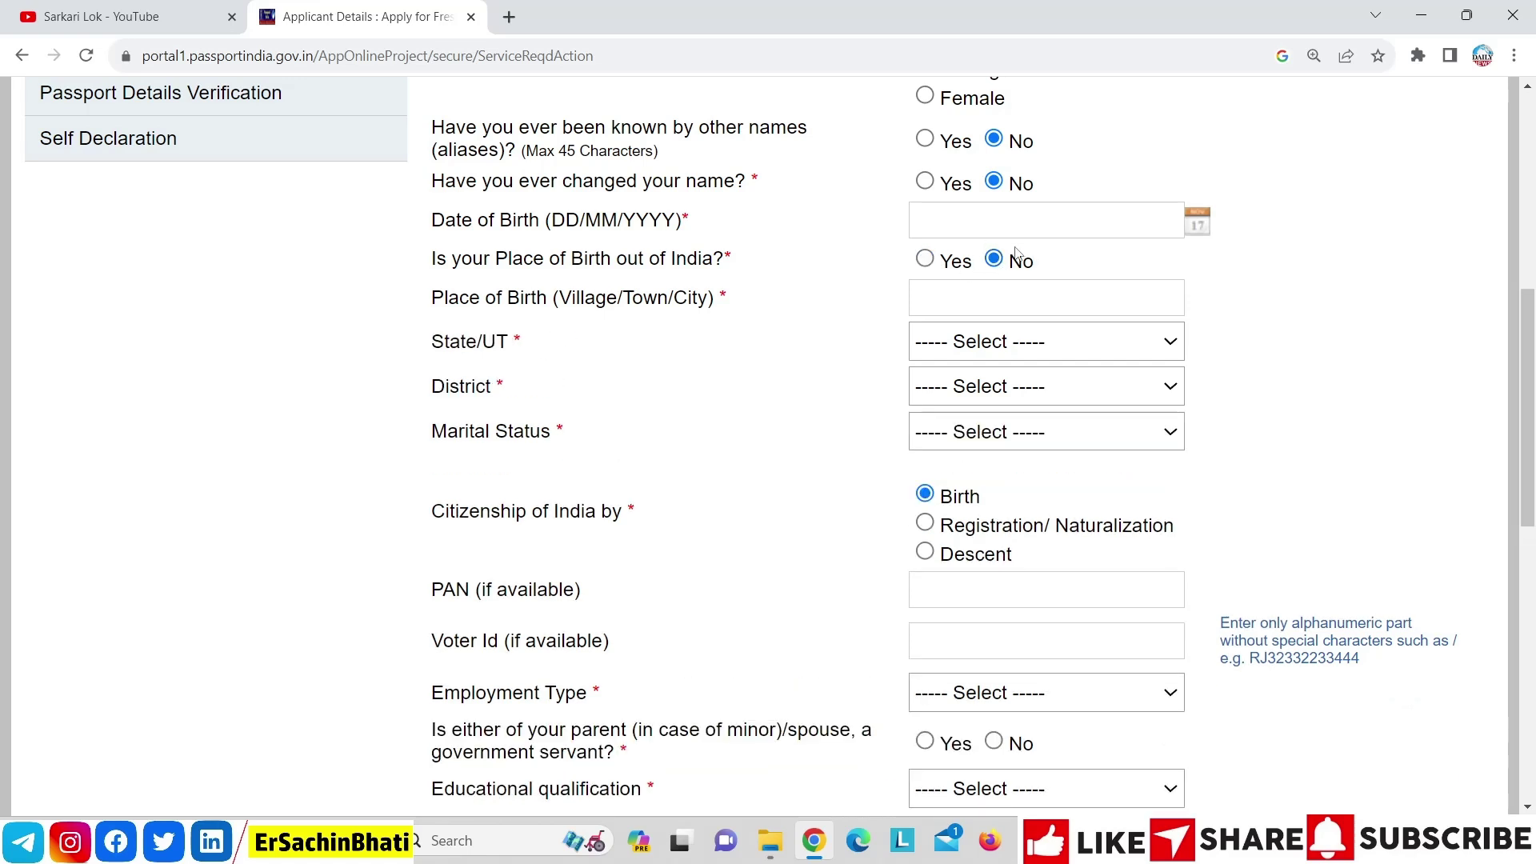
Set birthplace NOIDA, Uttar Pradesh, Gautam Budh Nagar, and marital status Single
left_click(1008, 305)
type("N")
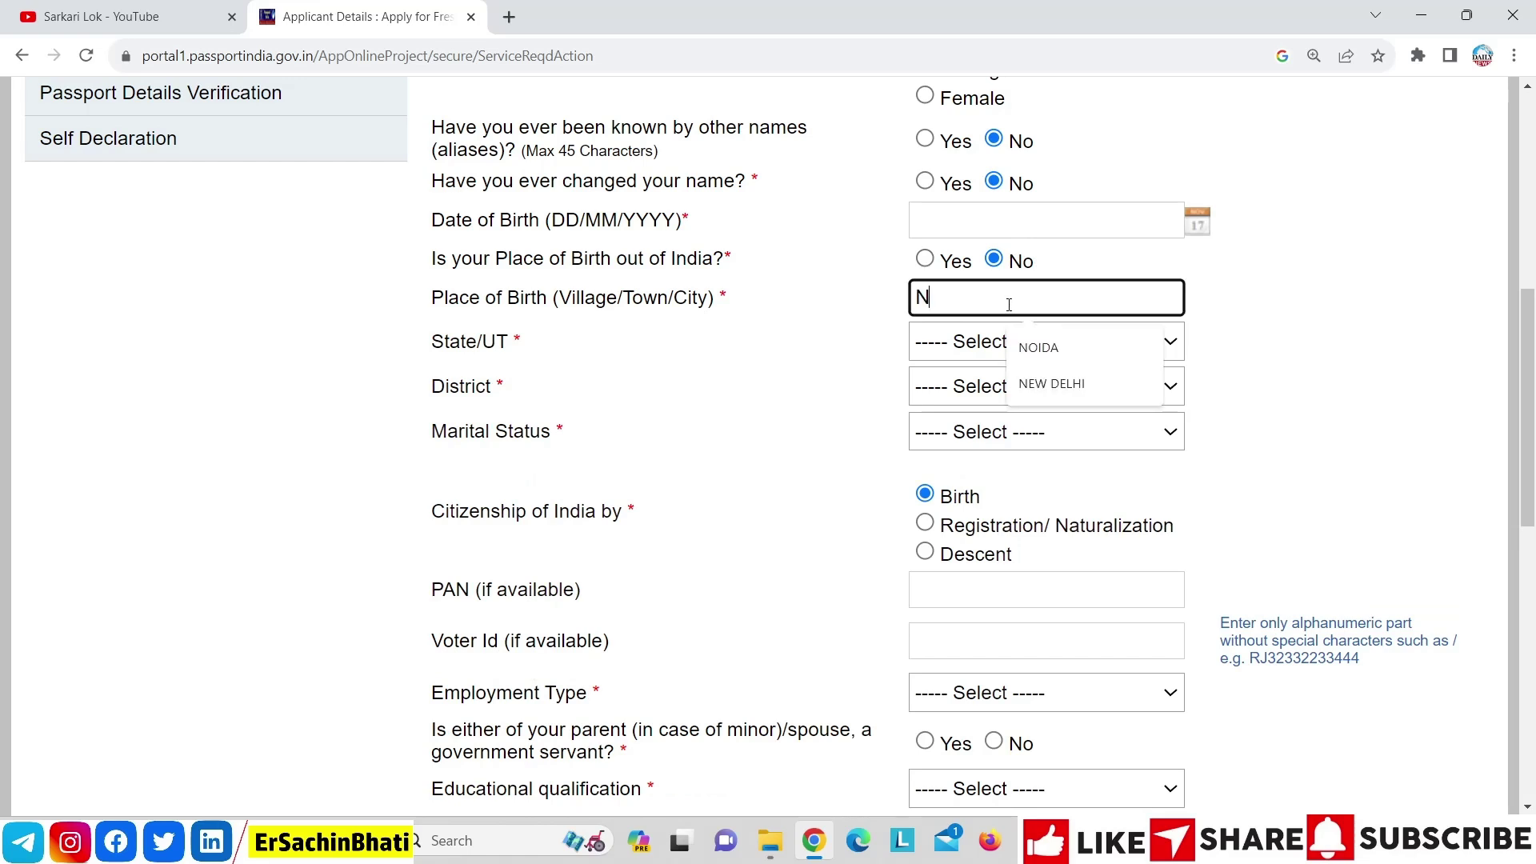
key("Down")
key("Return")
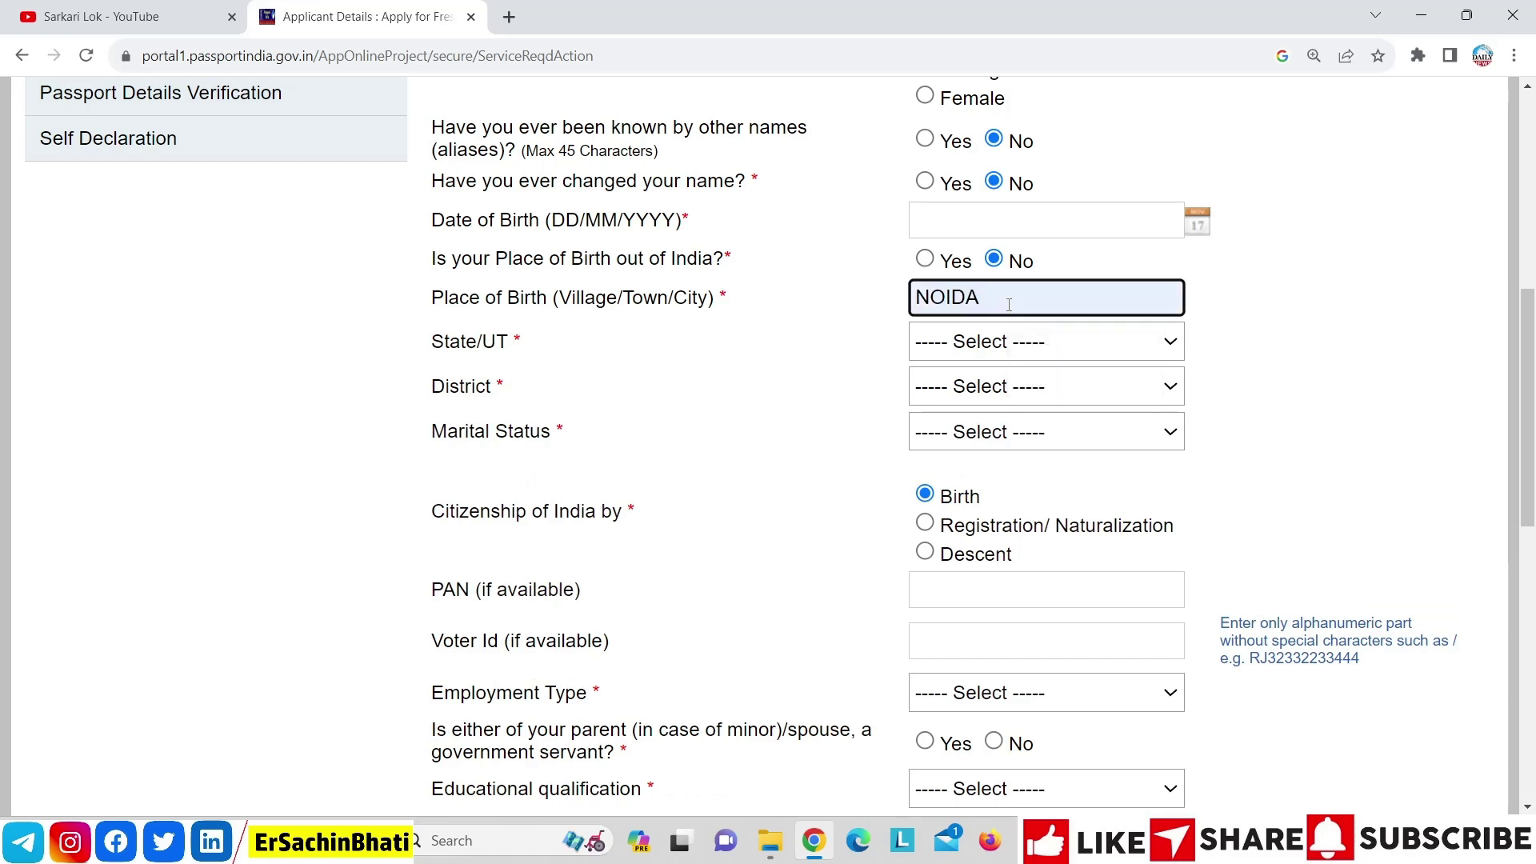
left_click(995, 342)
key("u")
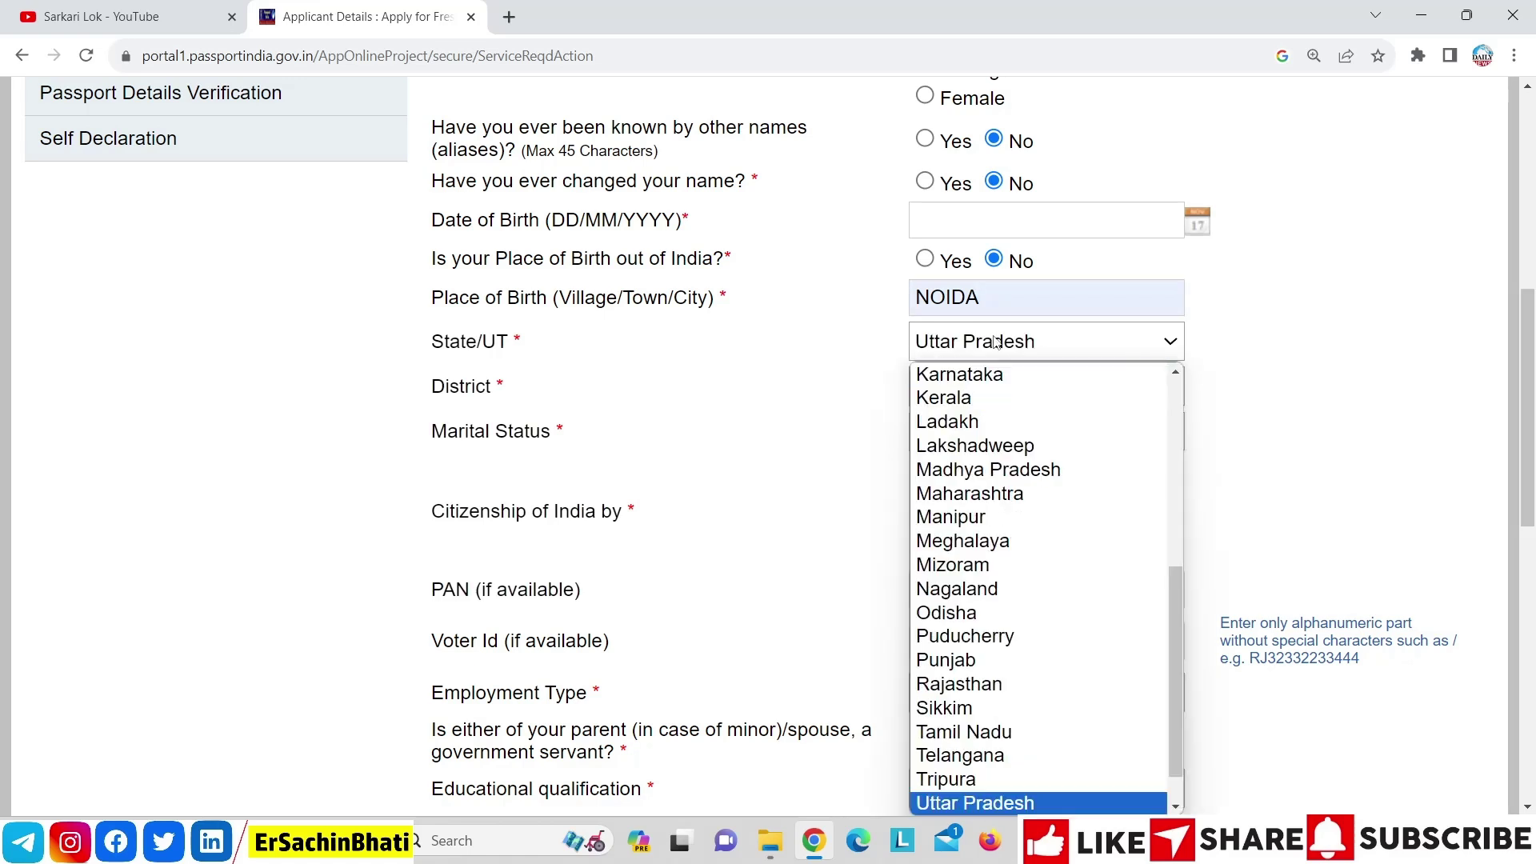
key("Return")
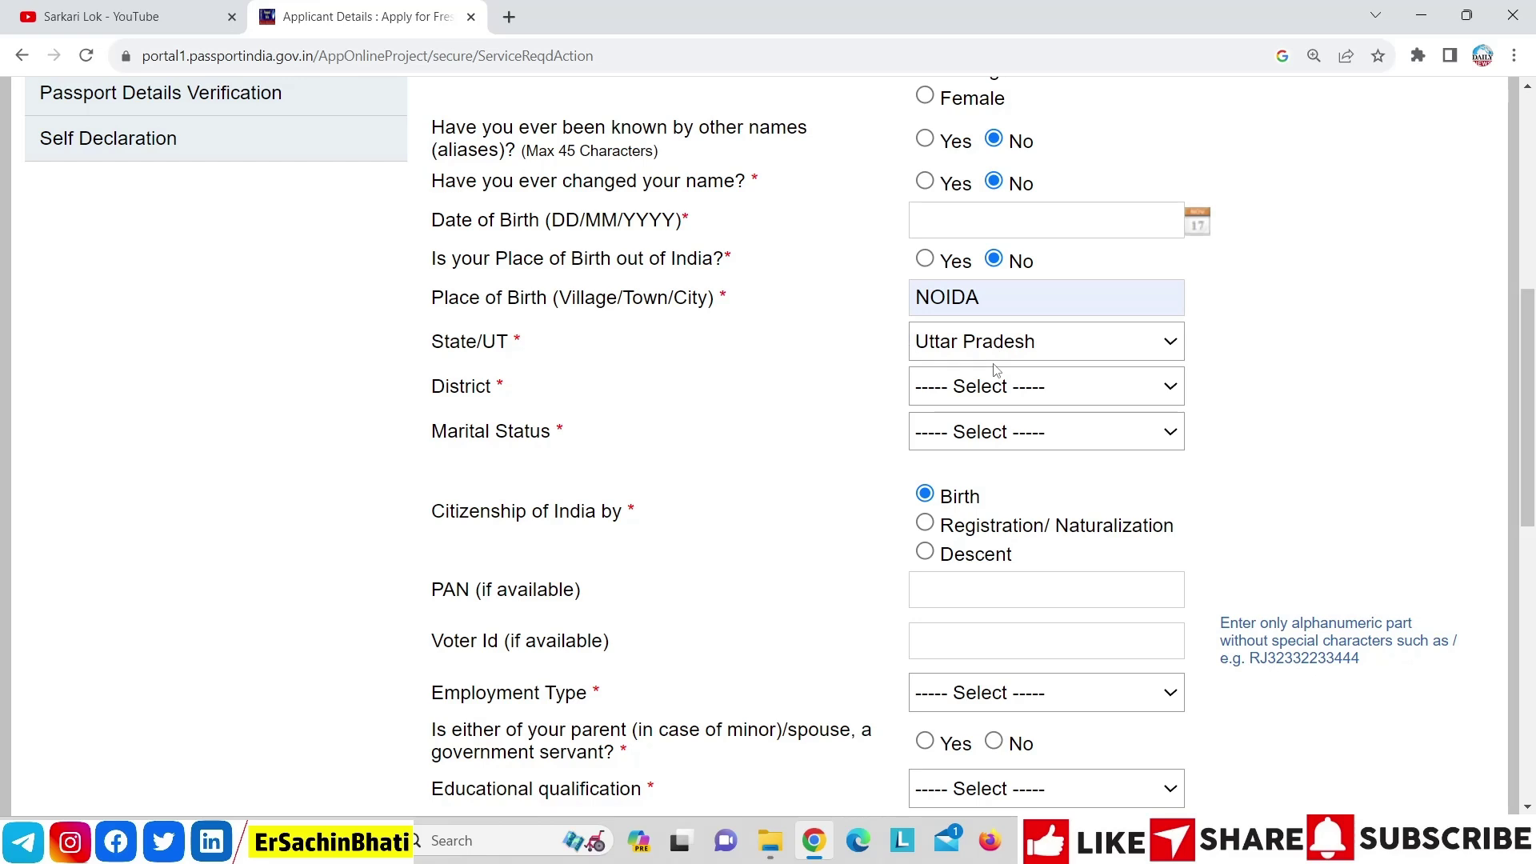
left_click(996, 376)
key("g")
key("Return")
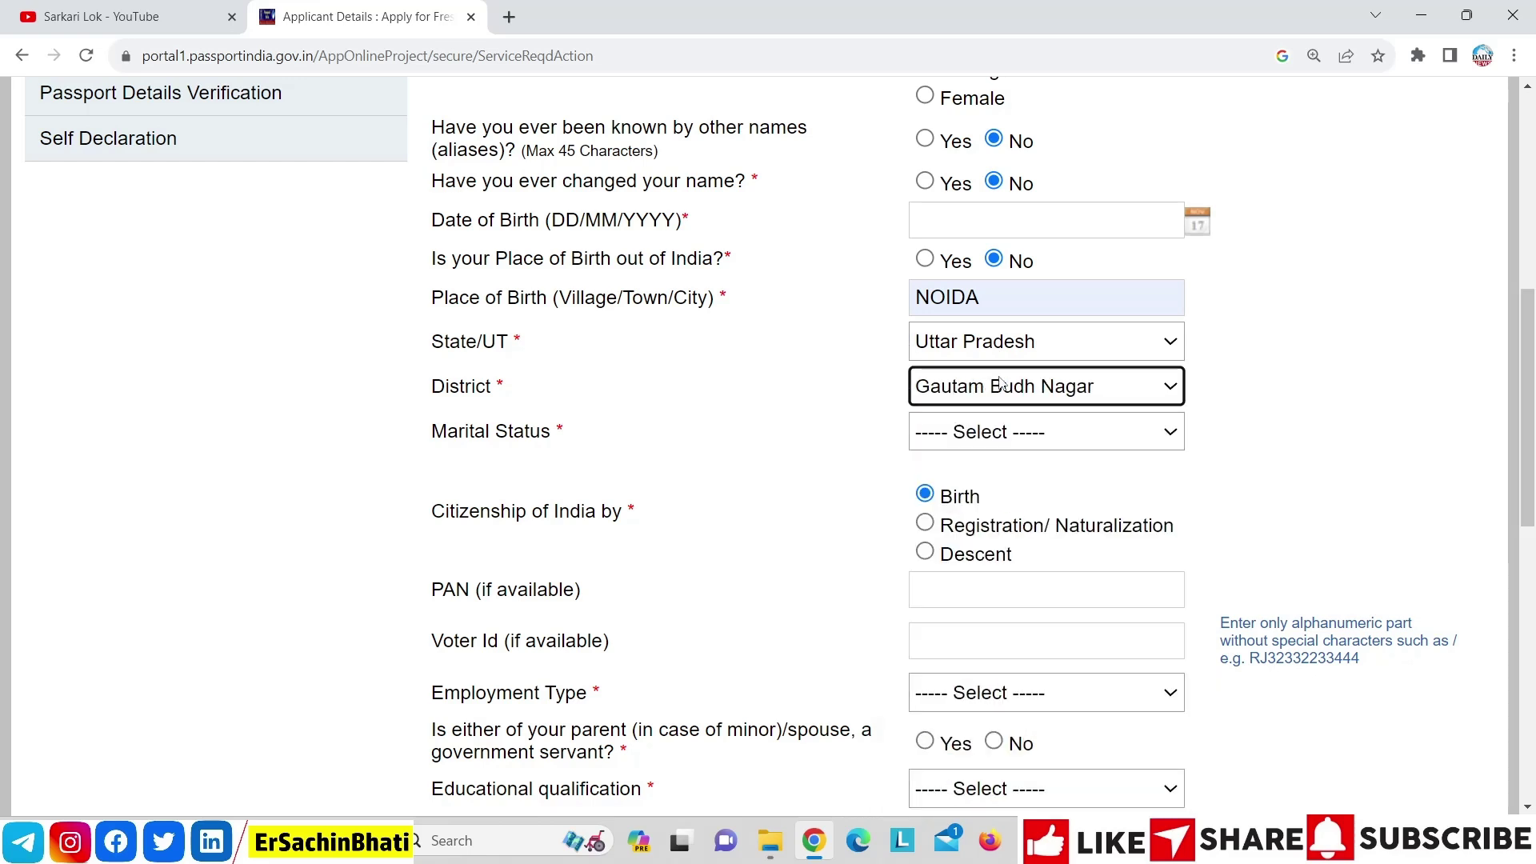
left_click(978, 426)
key("Down")
key("Down")
key("Down")
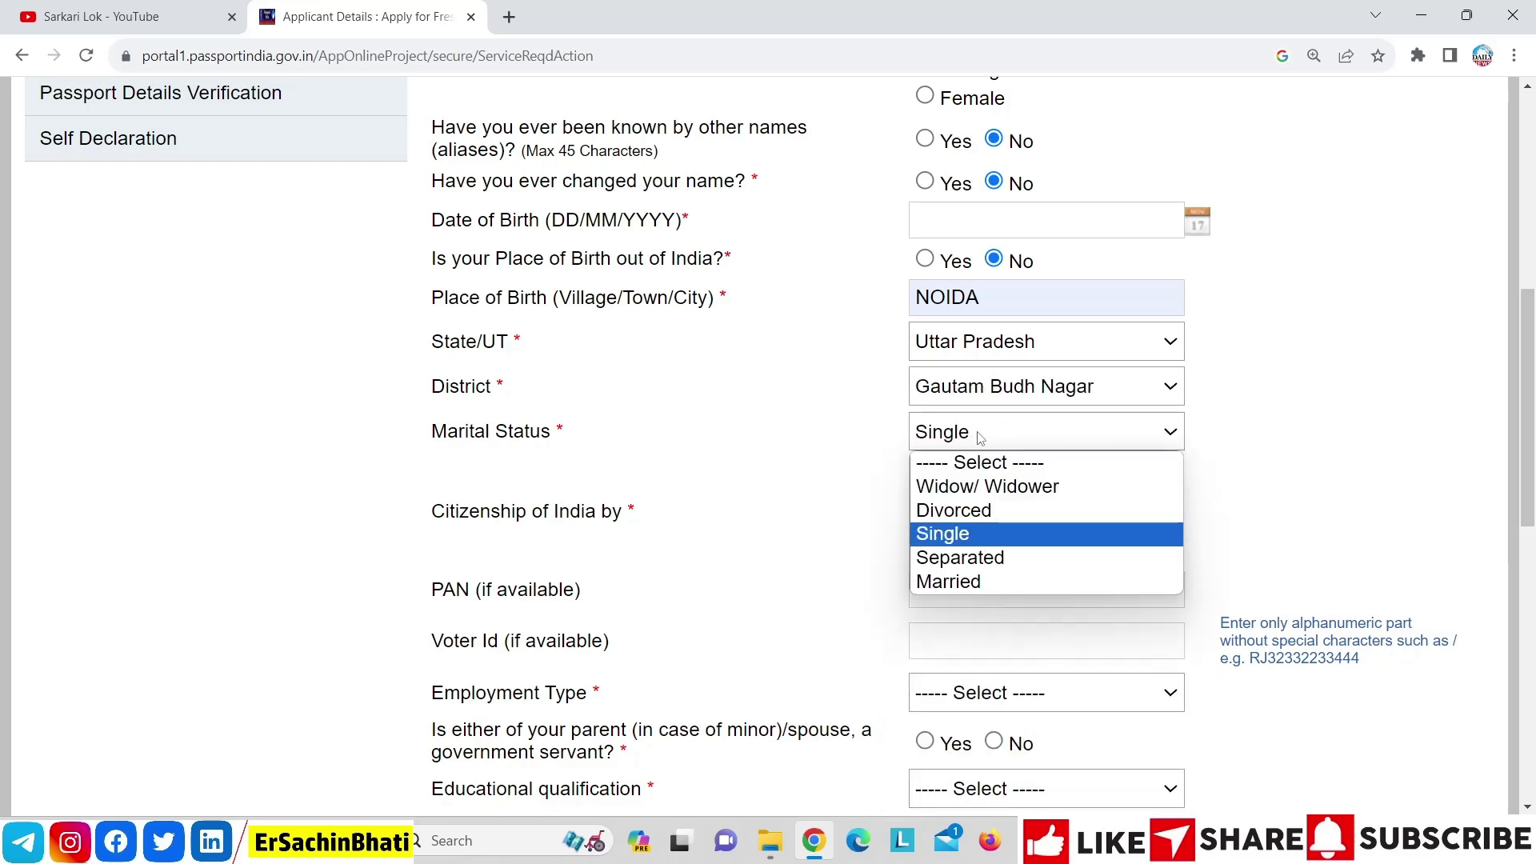
key("Return")
left_click_drag(1520, 404, 1533, 490)
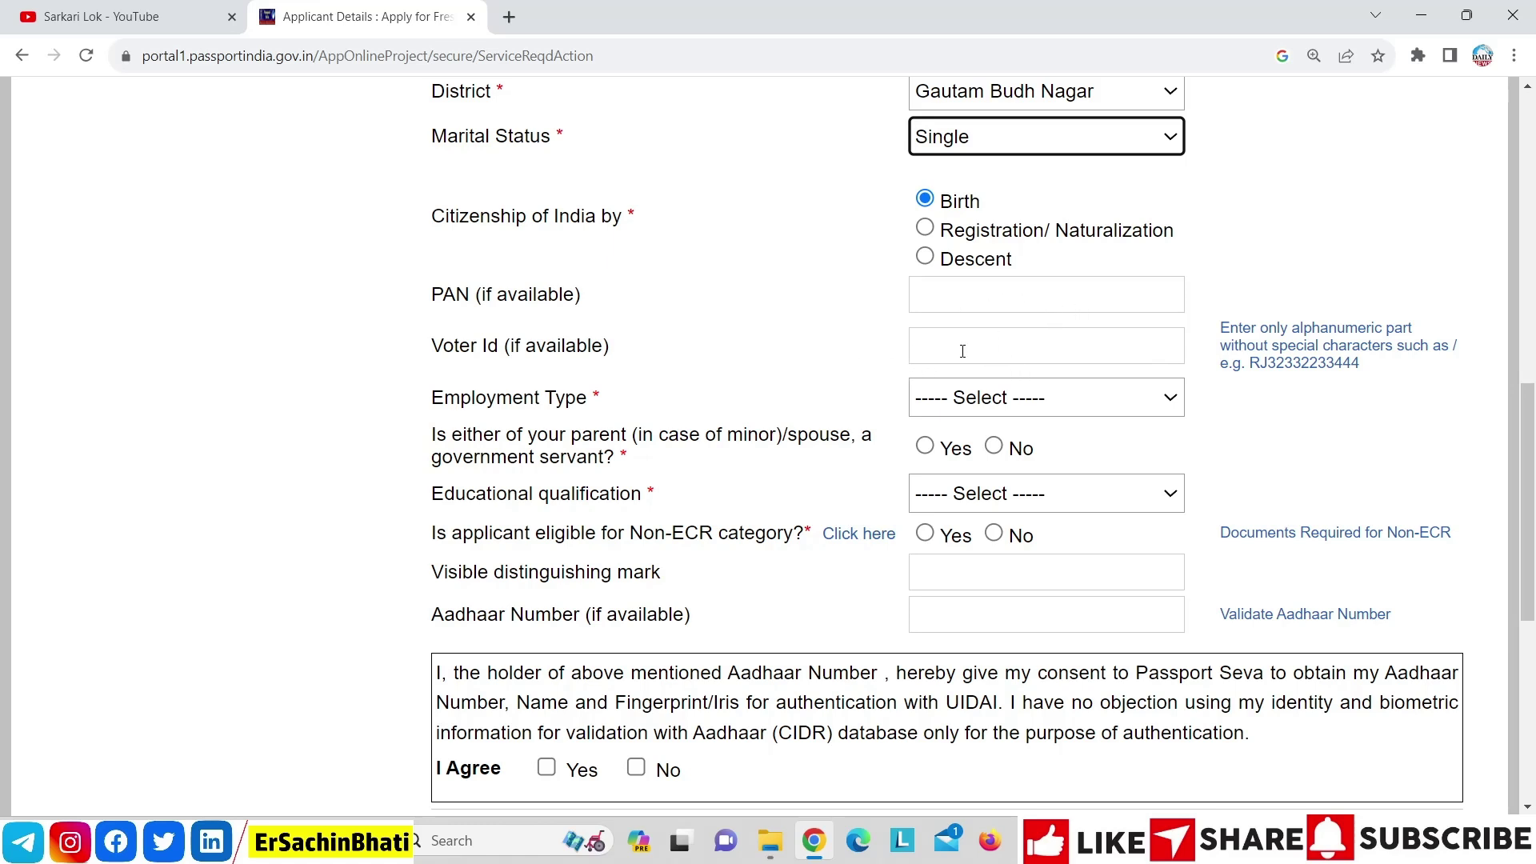
Set employment type to Student, government-servant parent to No, and qualification 7th Pass Or Less
left_click(984, 393)
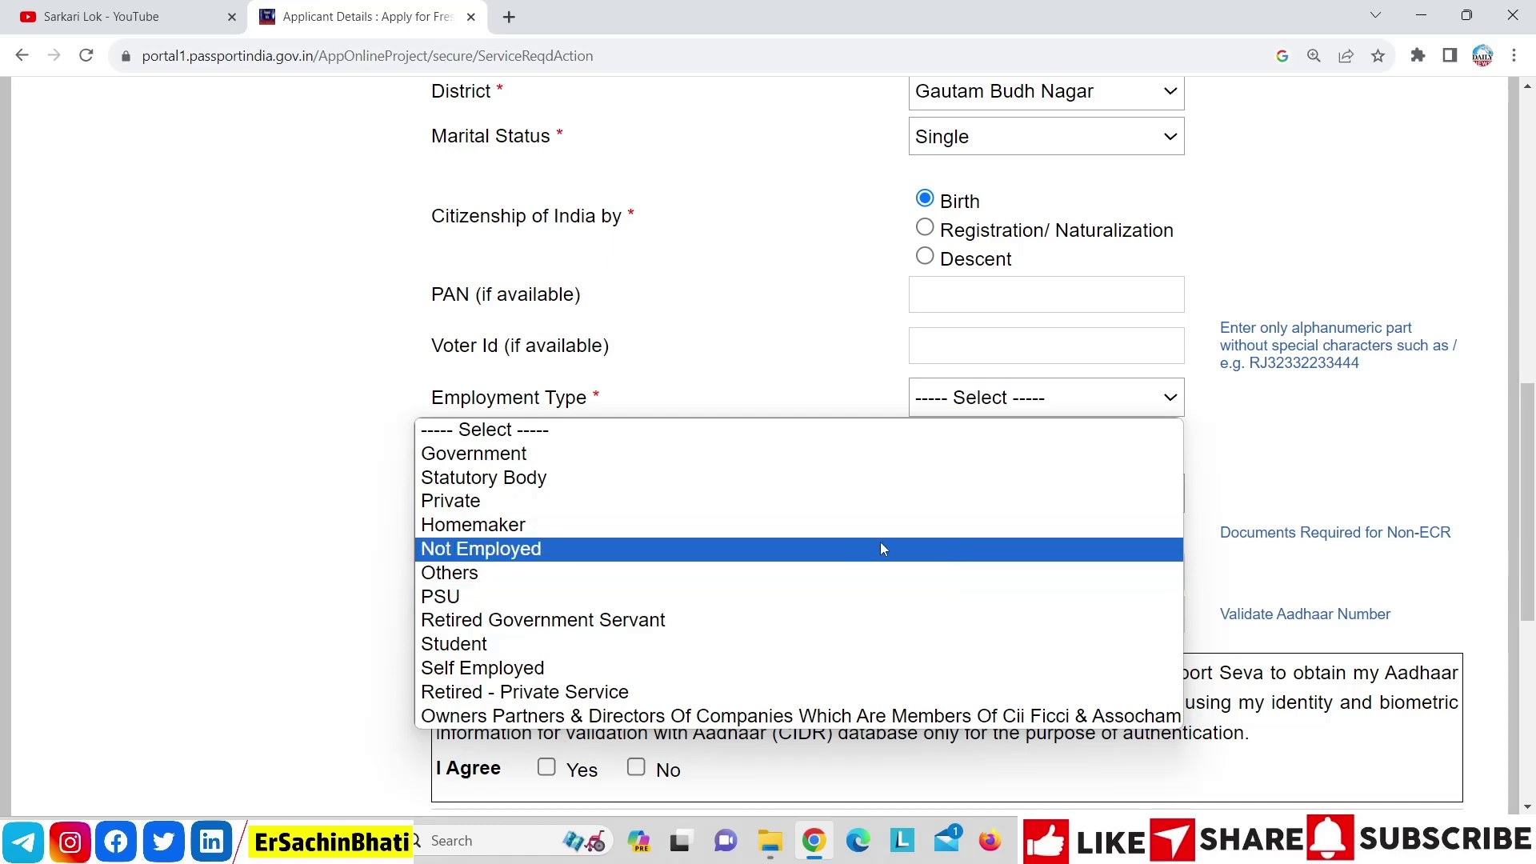
left_click(786, 645)
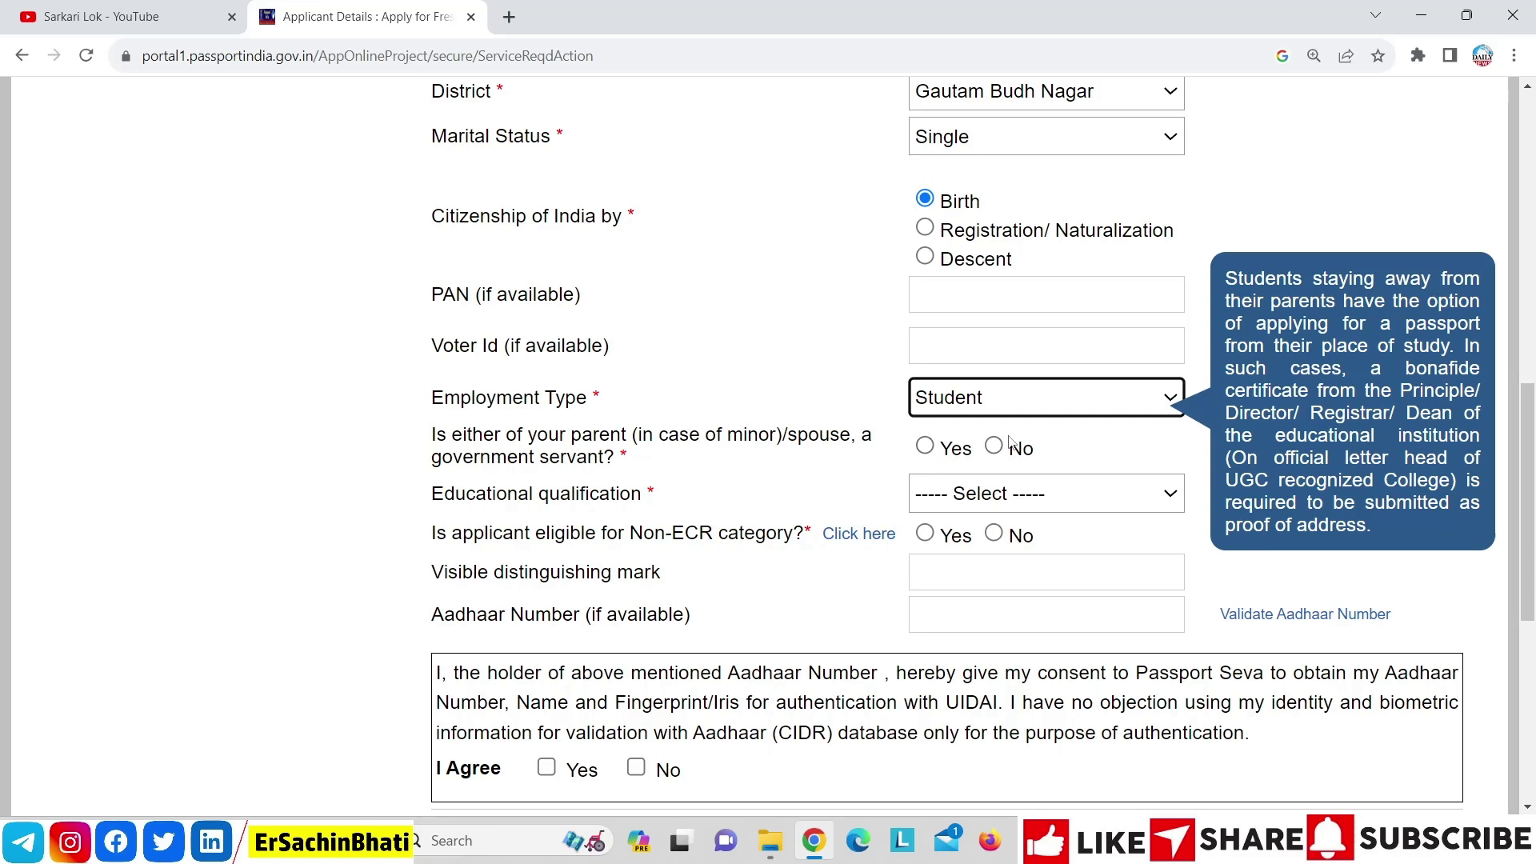
left_click(994, 446)
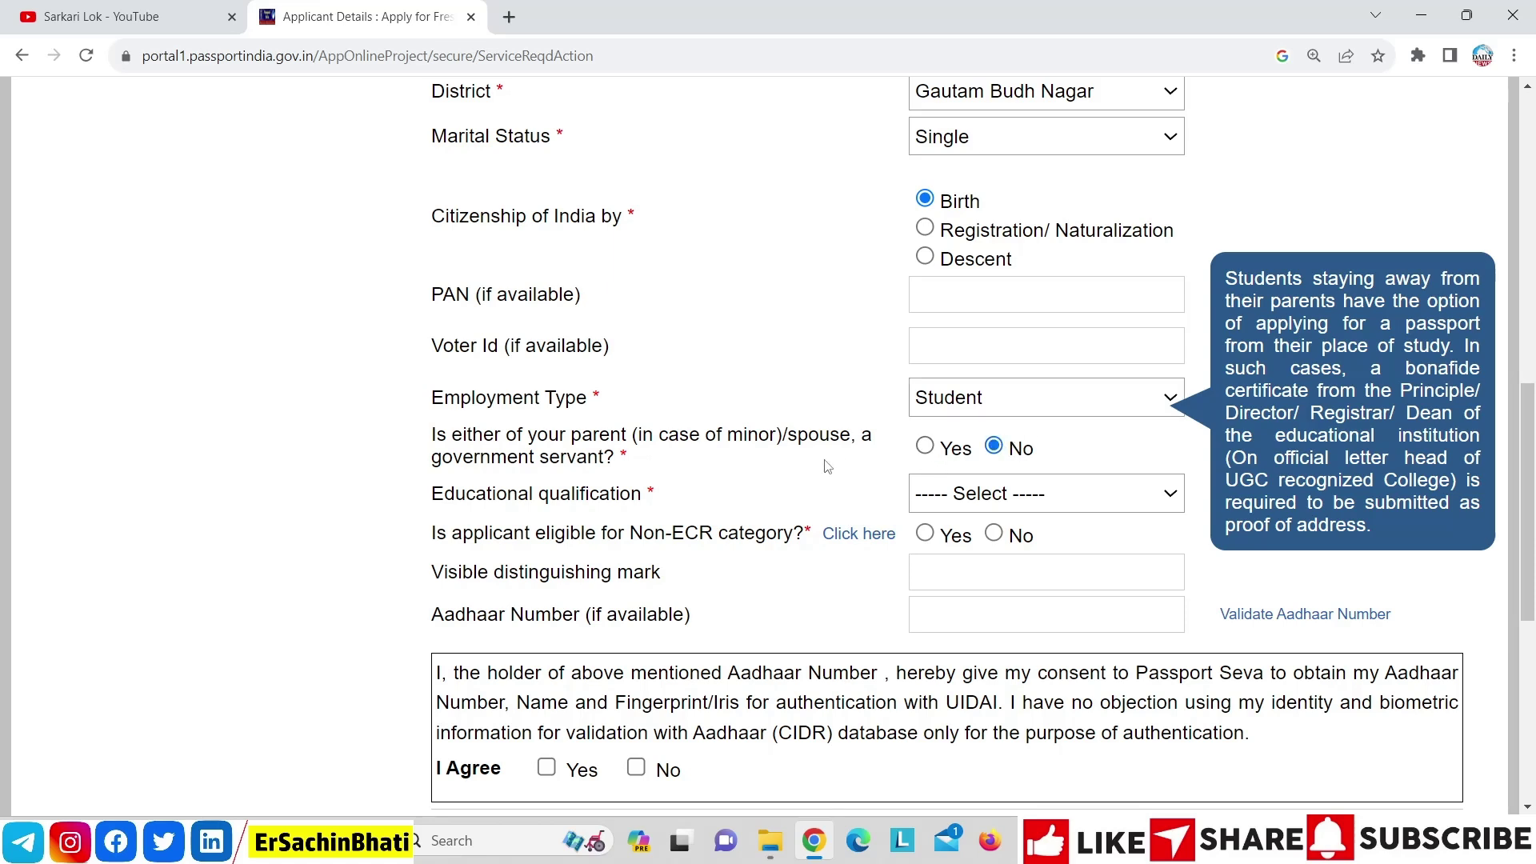
left_click(959, 512)
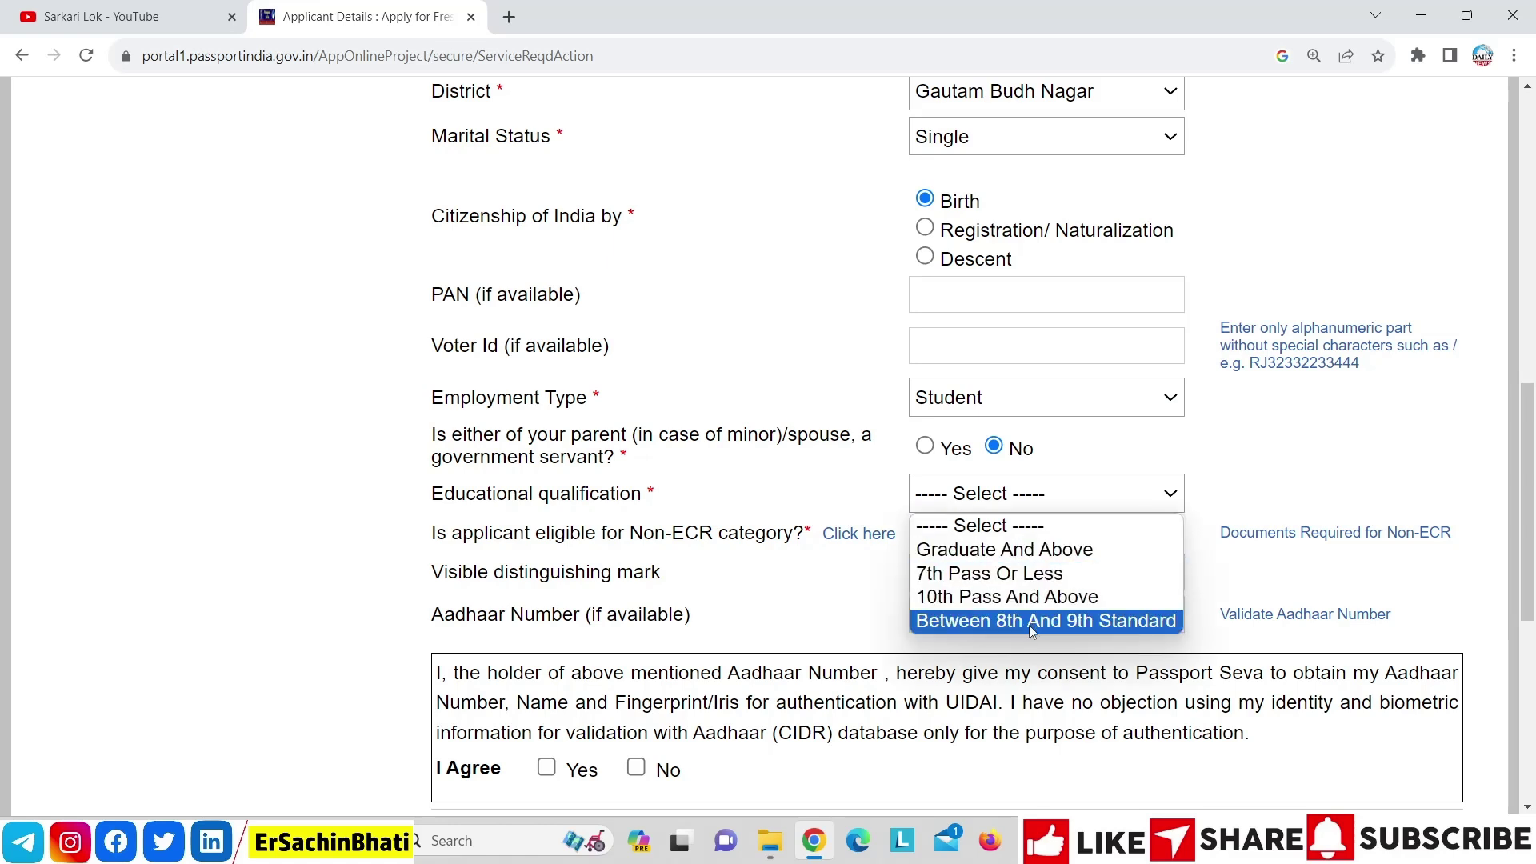
left_click(1032, 581)
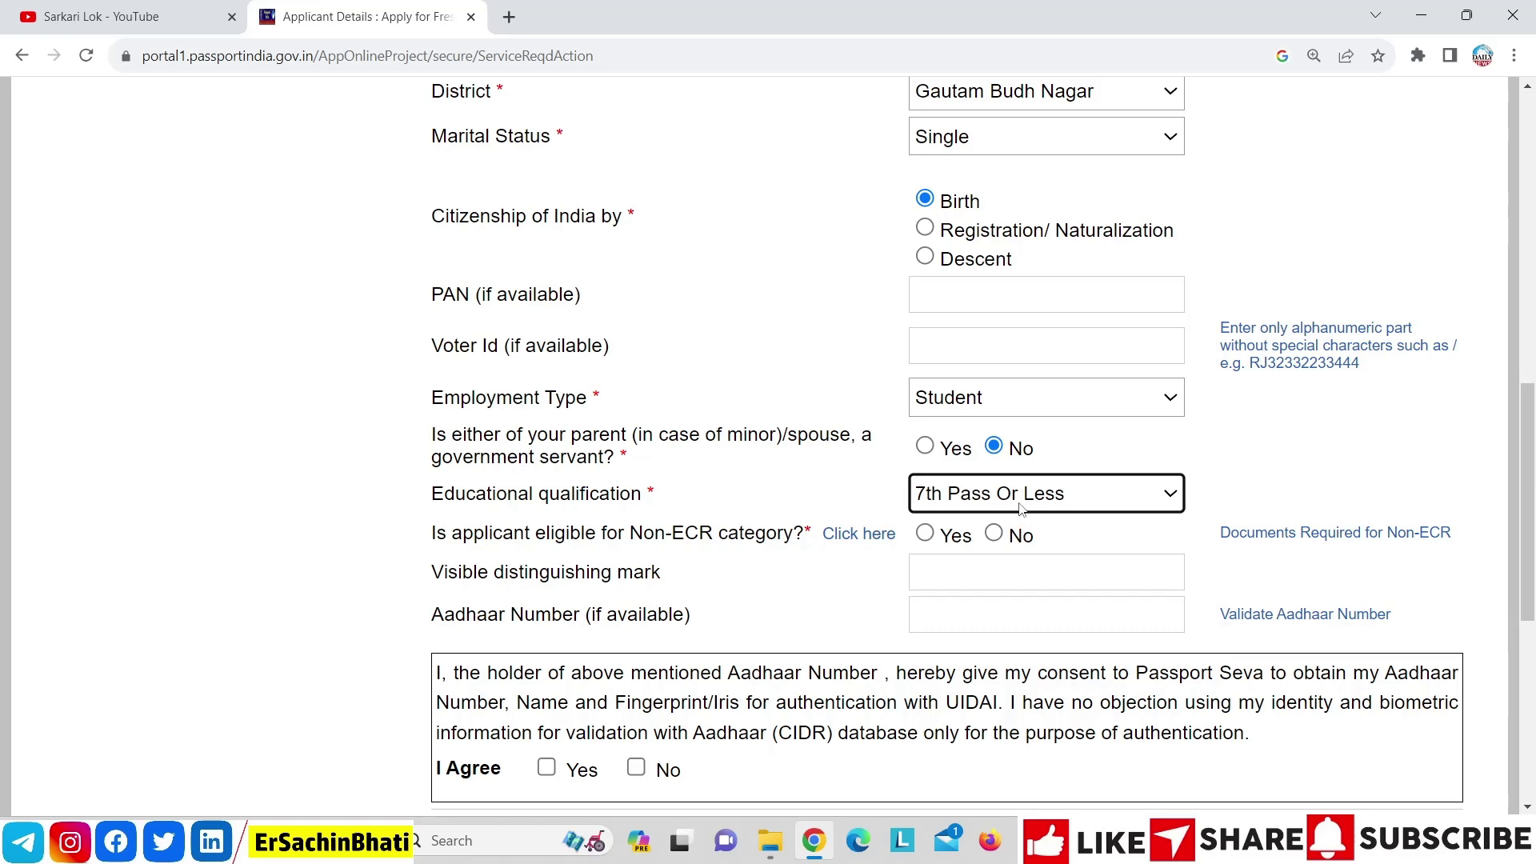
Try several educational qualification options, settling back on 7th Pass Or Less
scroll(1114, 407, "down", 1)
left_click(1114, 407)
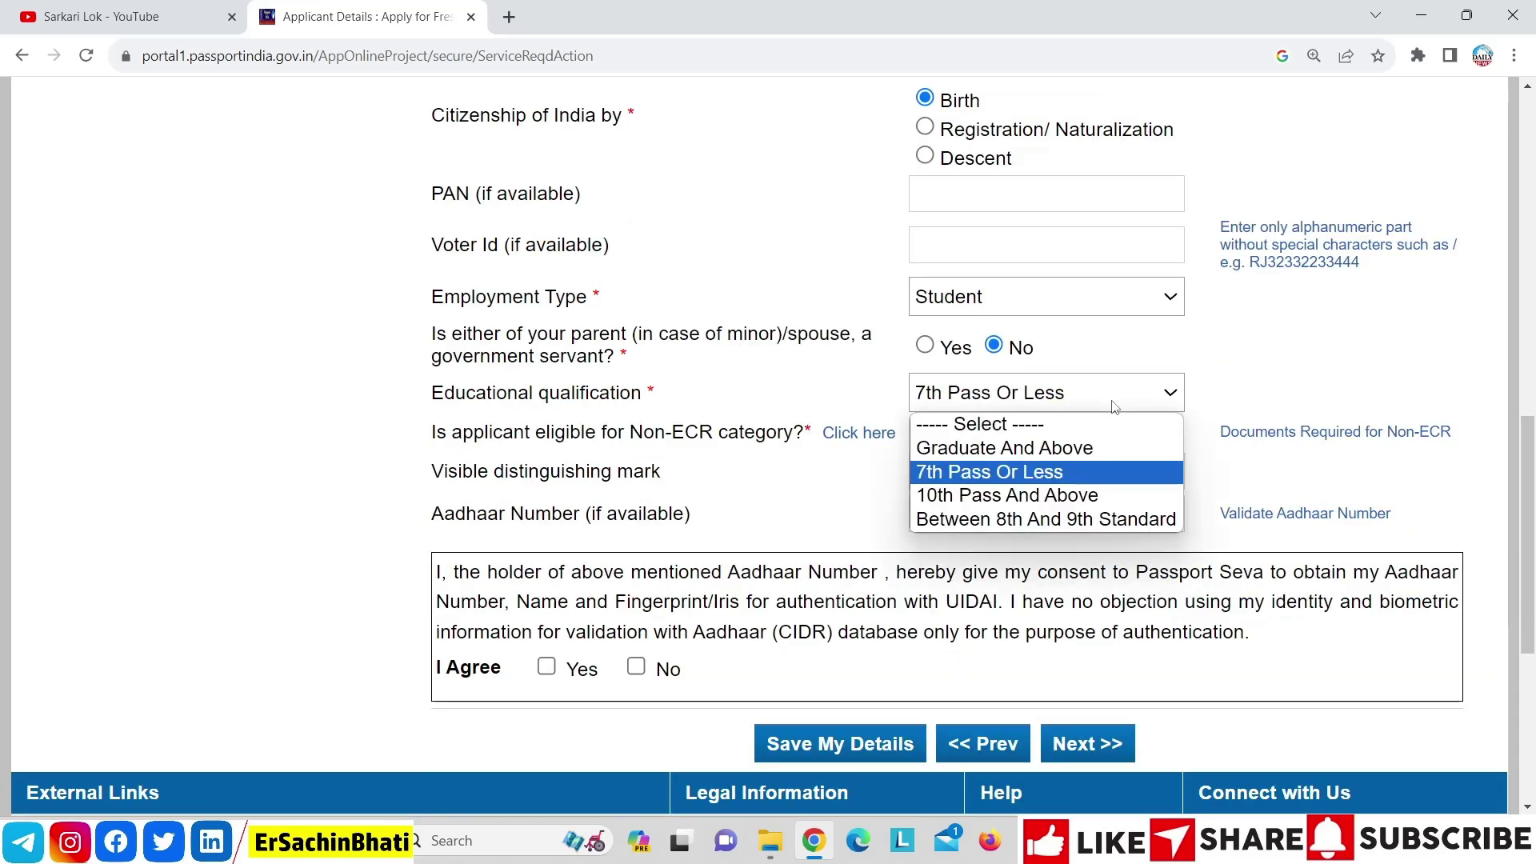
left_click(1095, 456)
left_click(1064, 394)
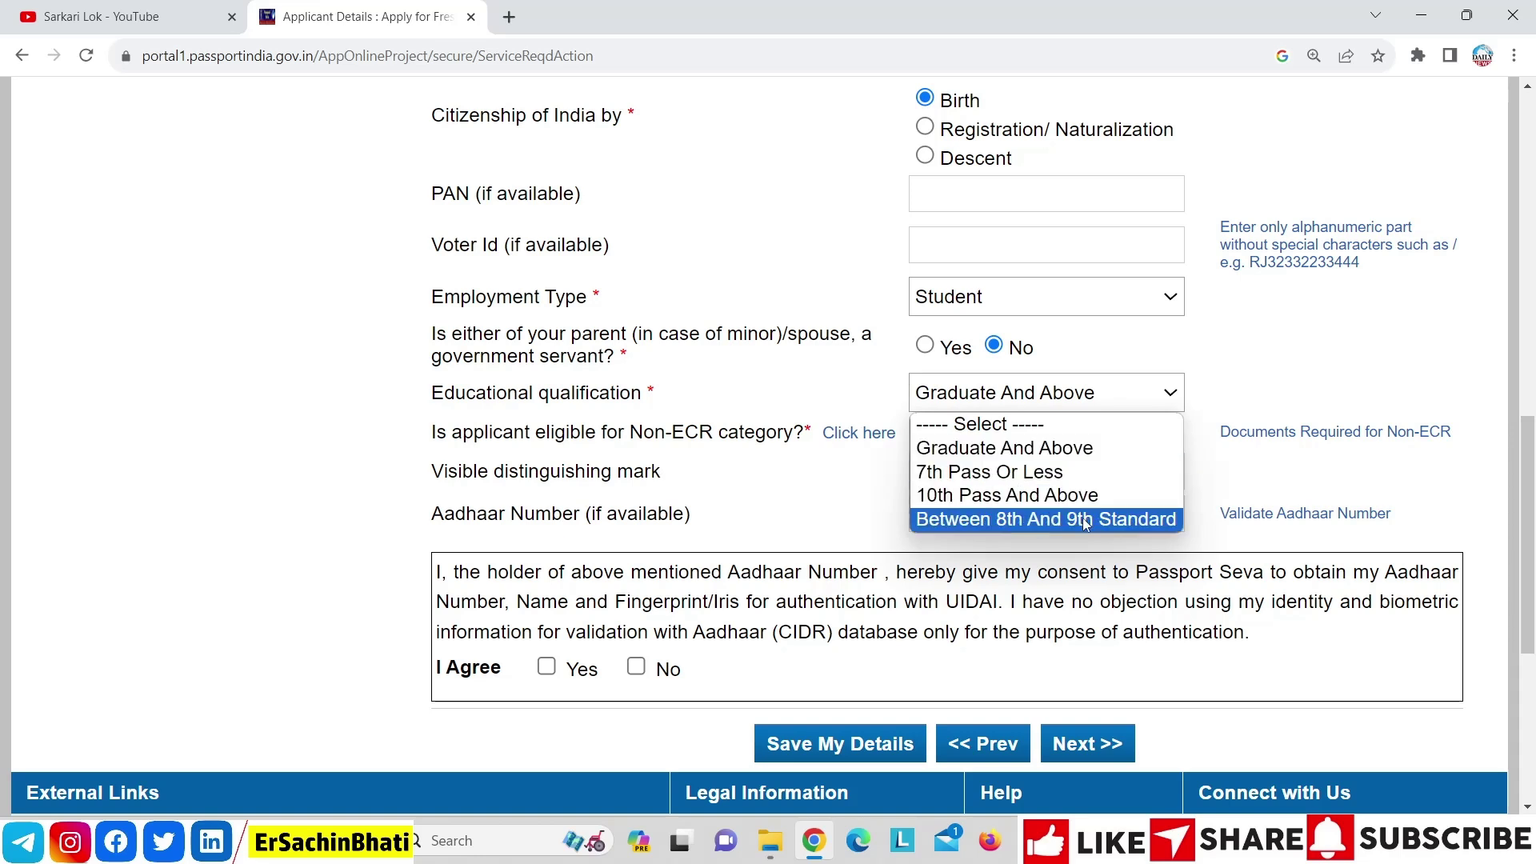
key("Escape")
left_click(1085, 518)
left_click(1090, 408)
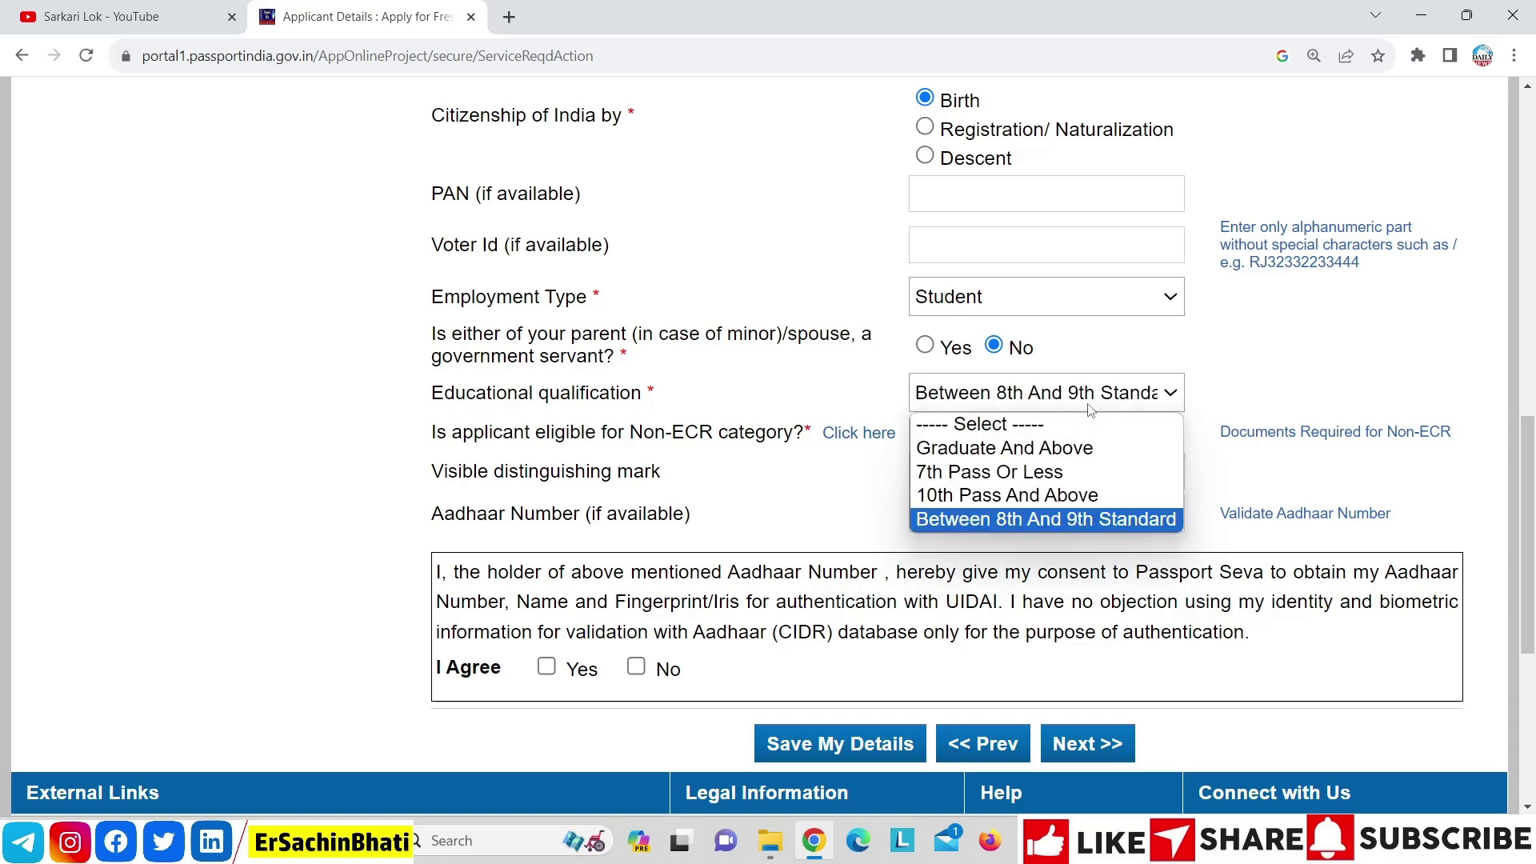
left_click(1095, 472)
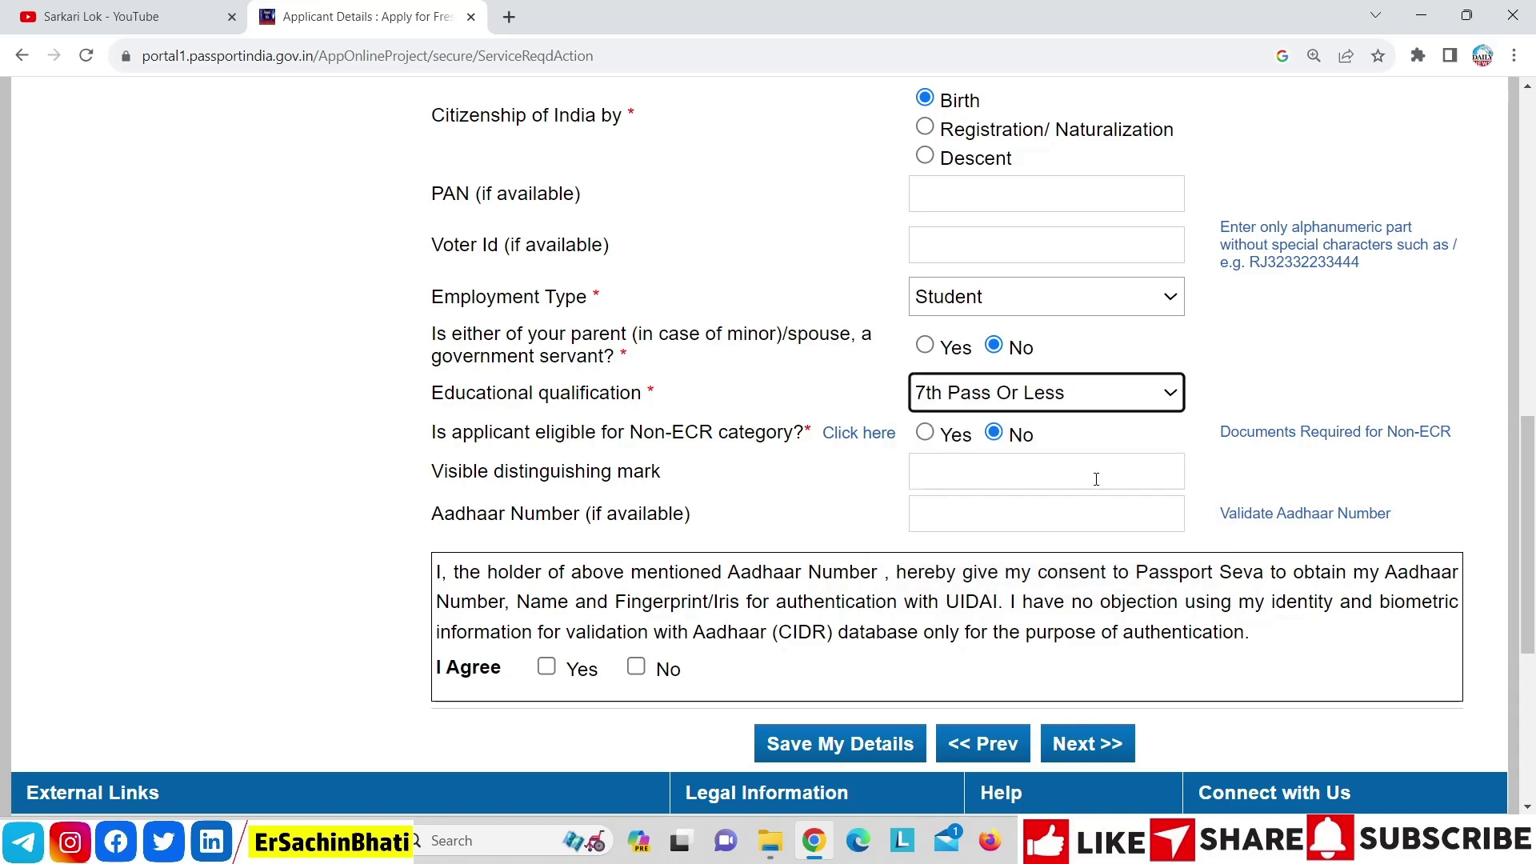
left_click(1100, 407)
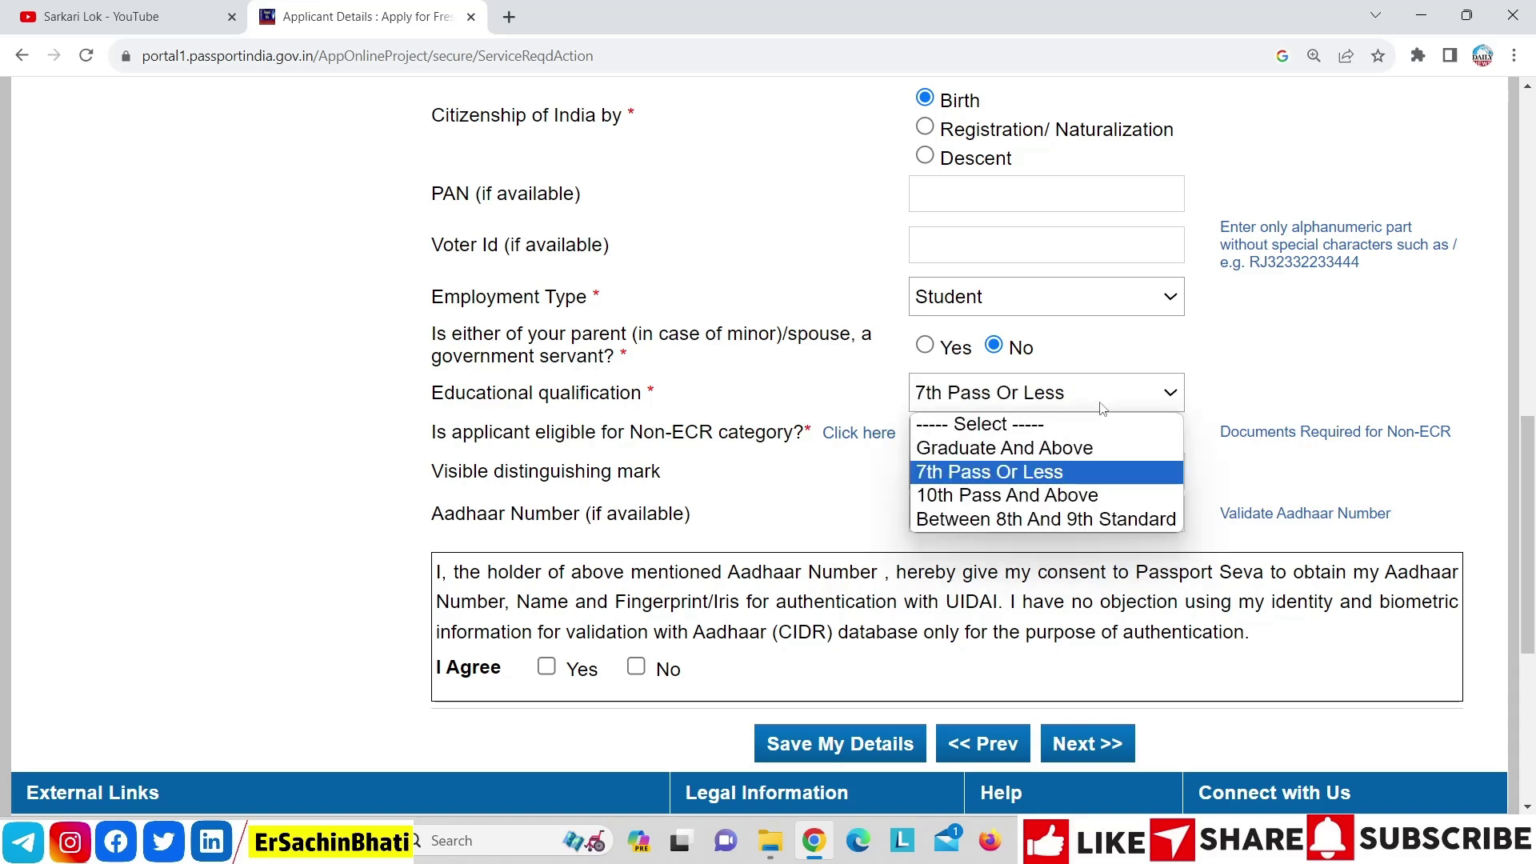
left_click(1081, 518)
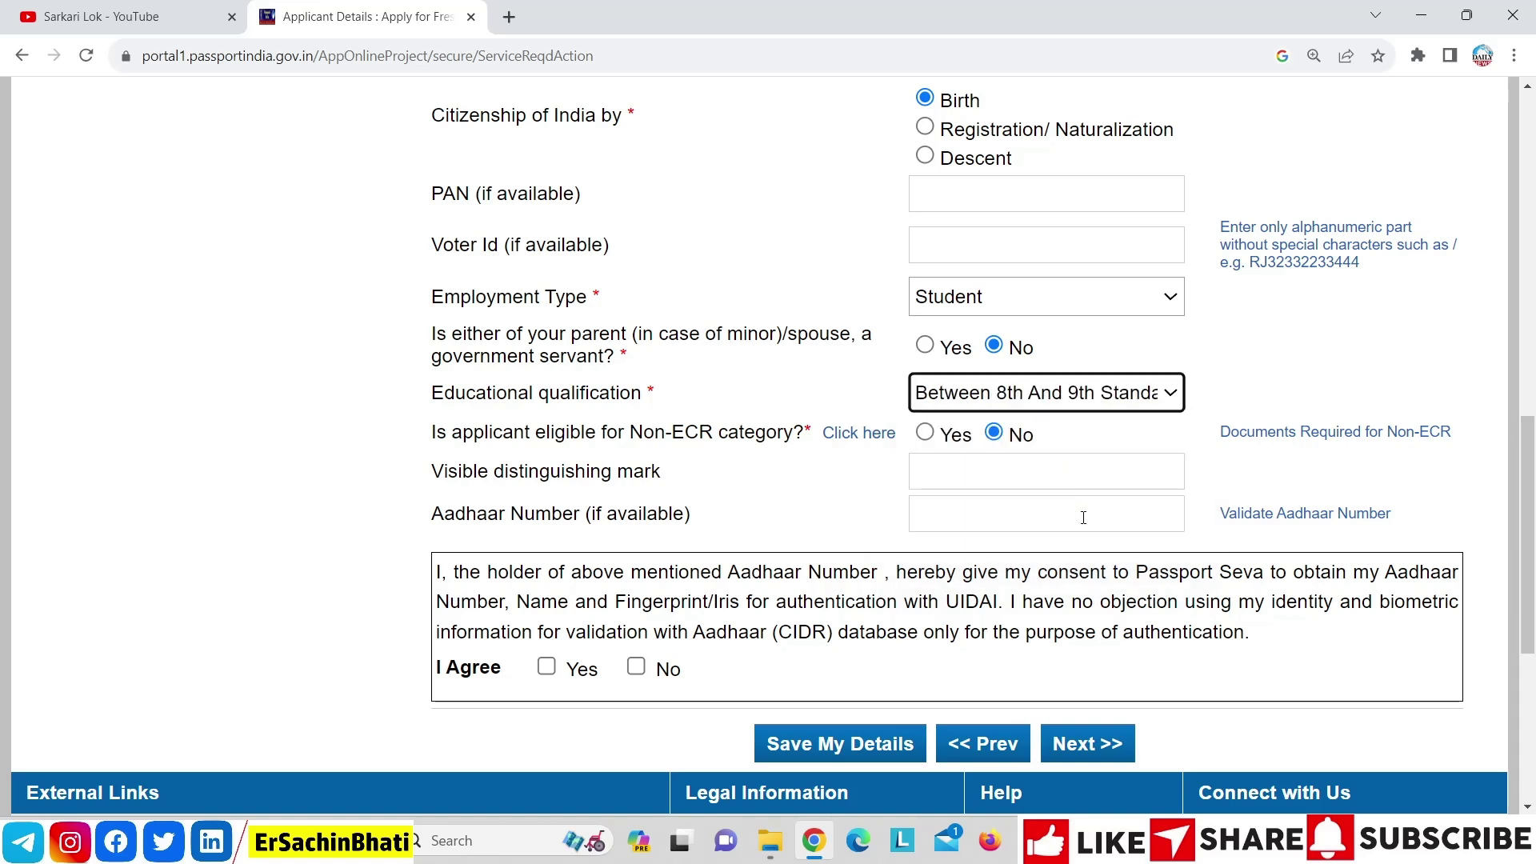
left_click(1067, 396)
left_click(1061, 478)
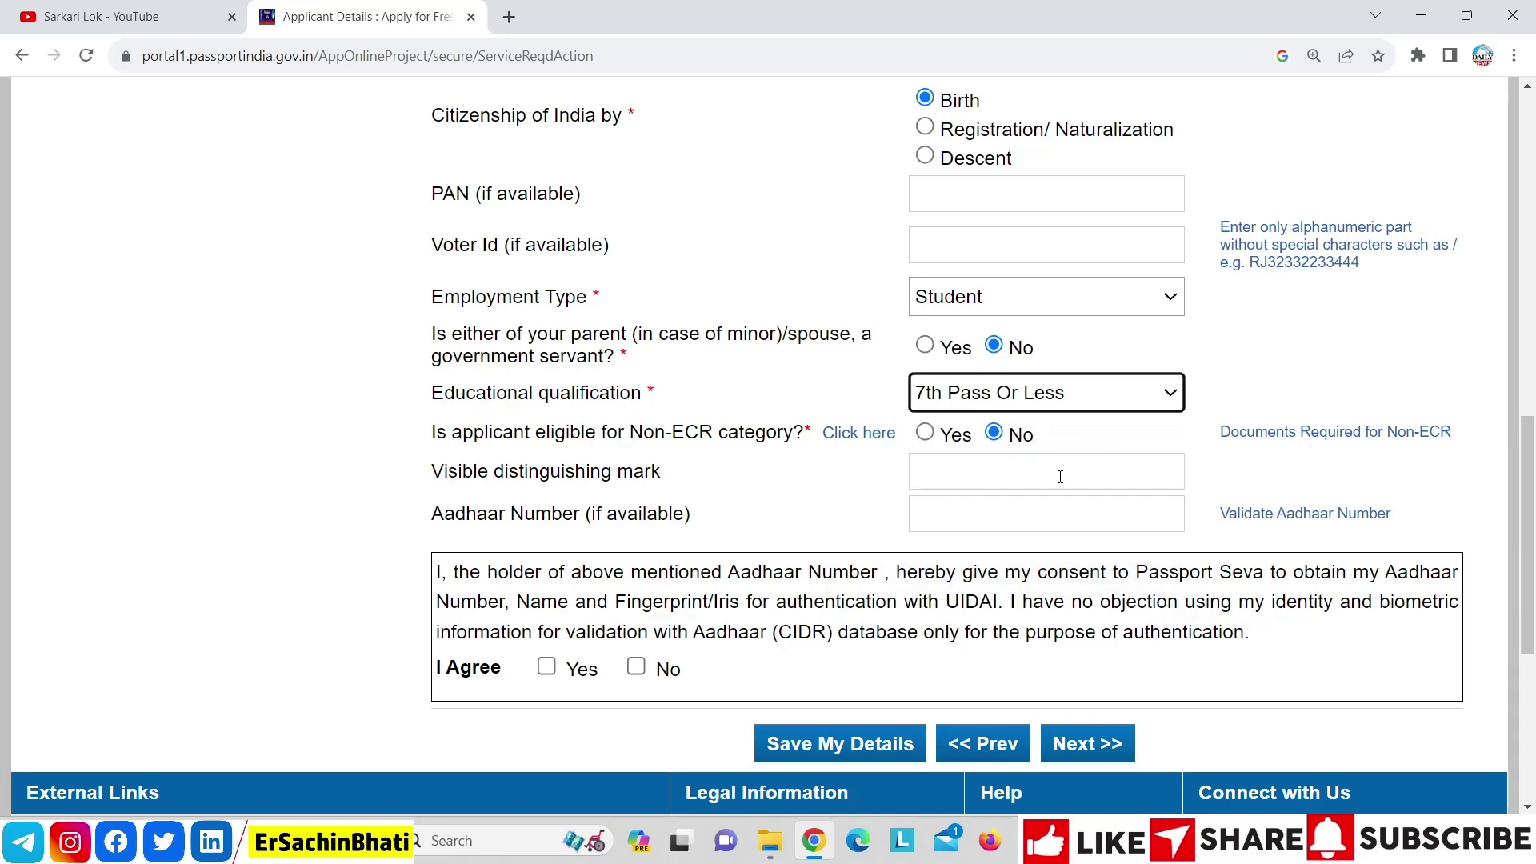
left_click(1030, 397)
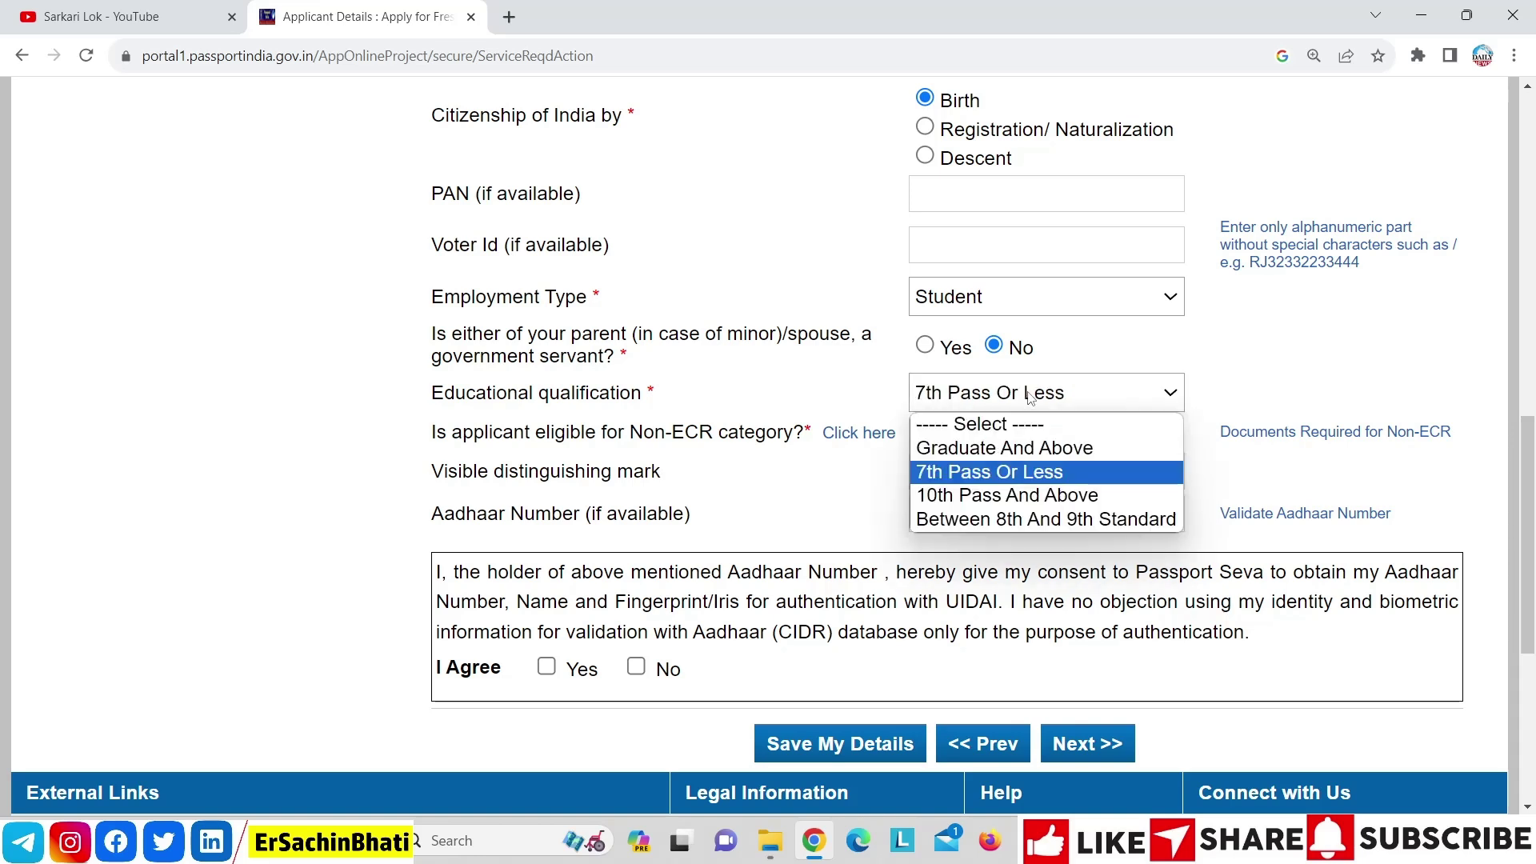
left_click(1032, 496)
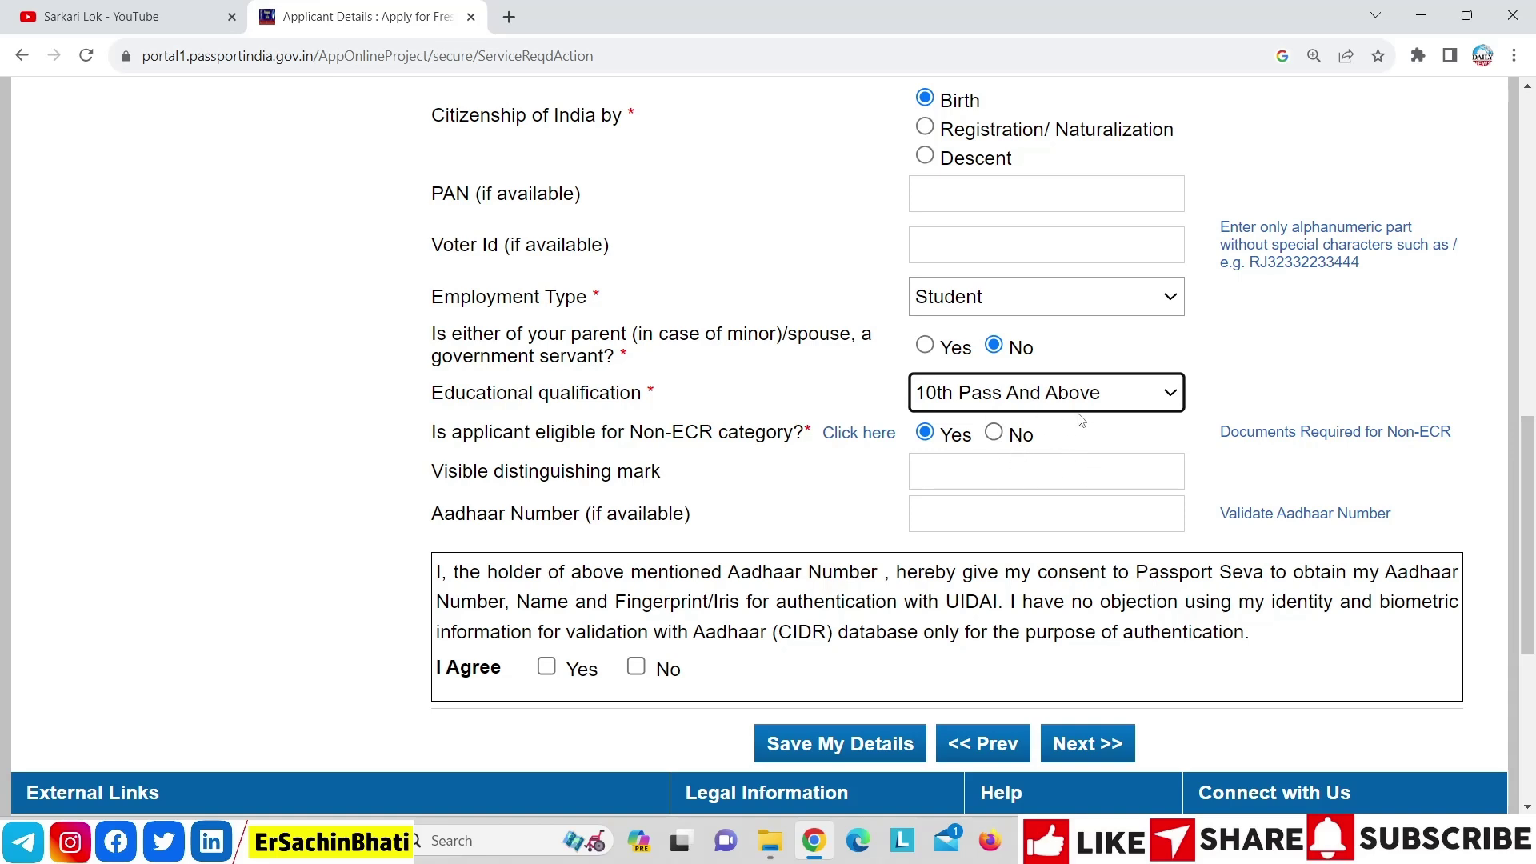
left_click(1042, 397)
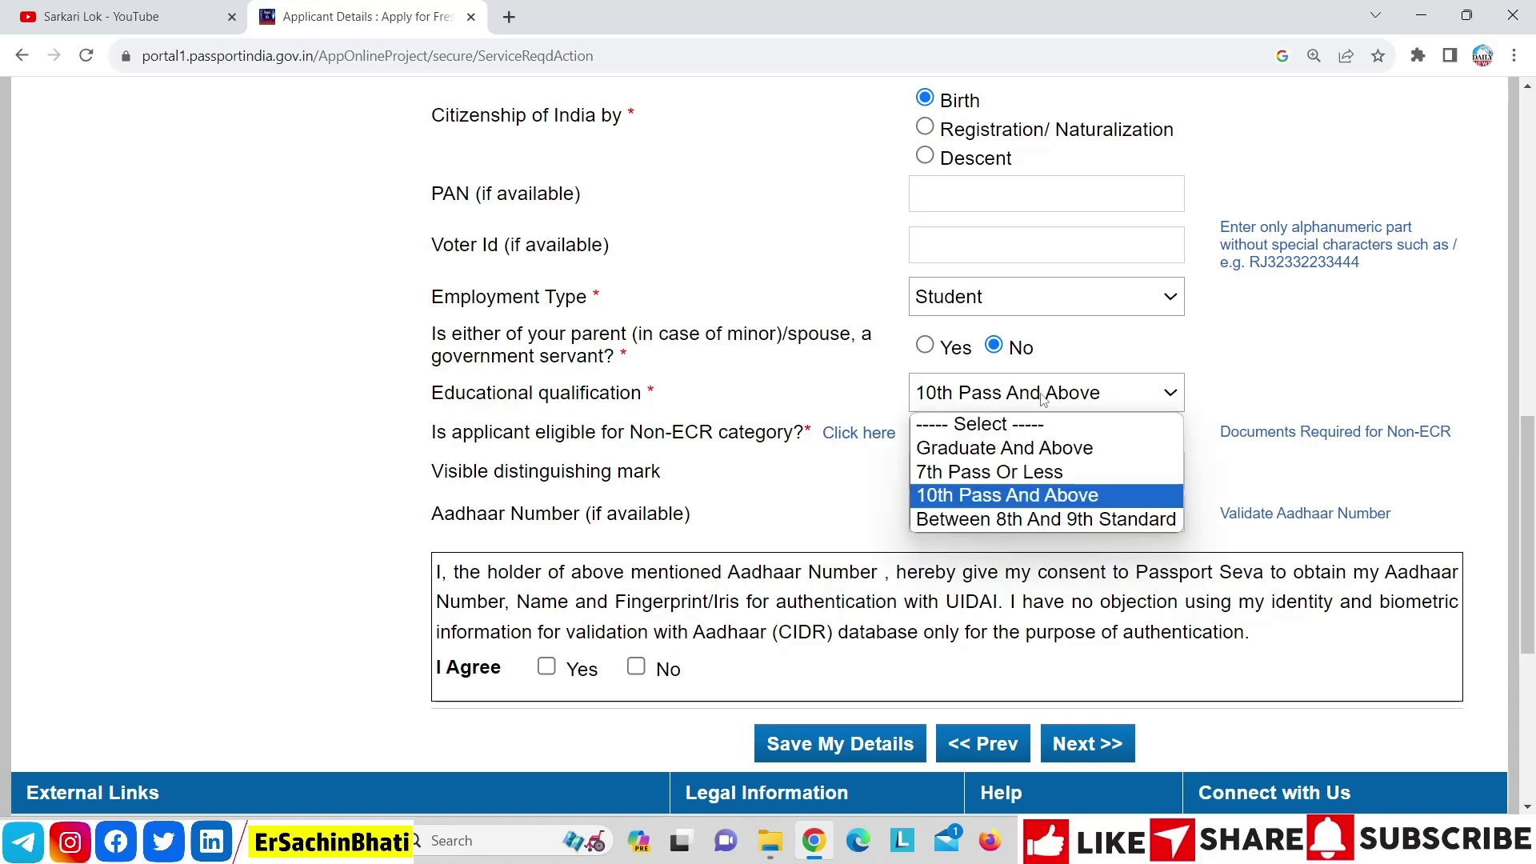
left_click(1054, 472)
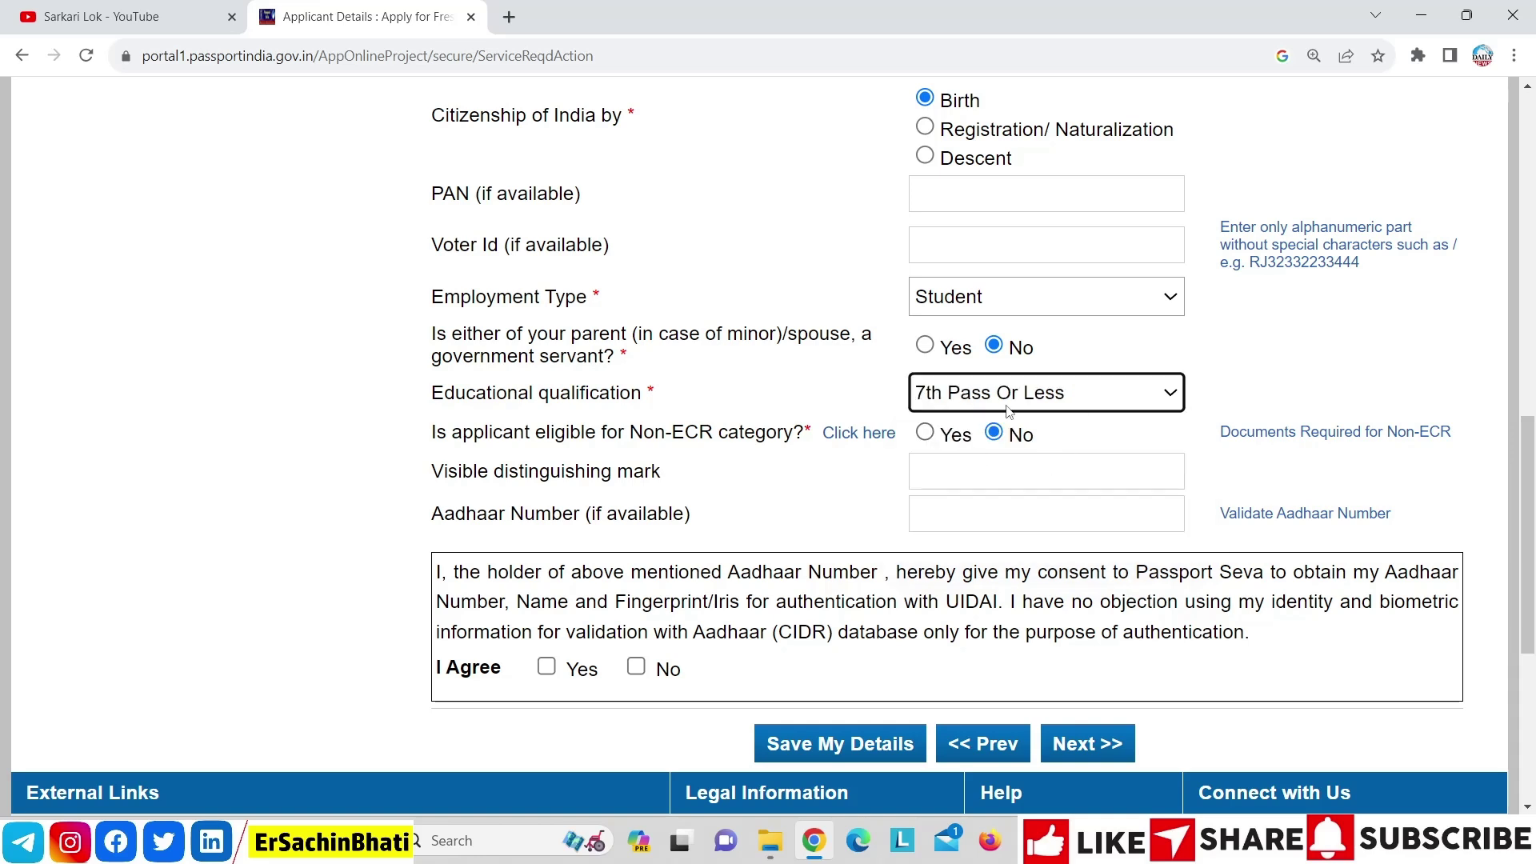
left_click(1081, 400)
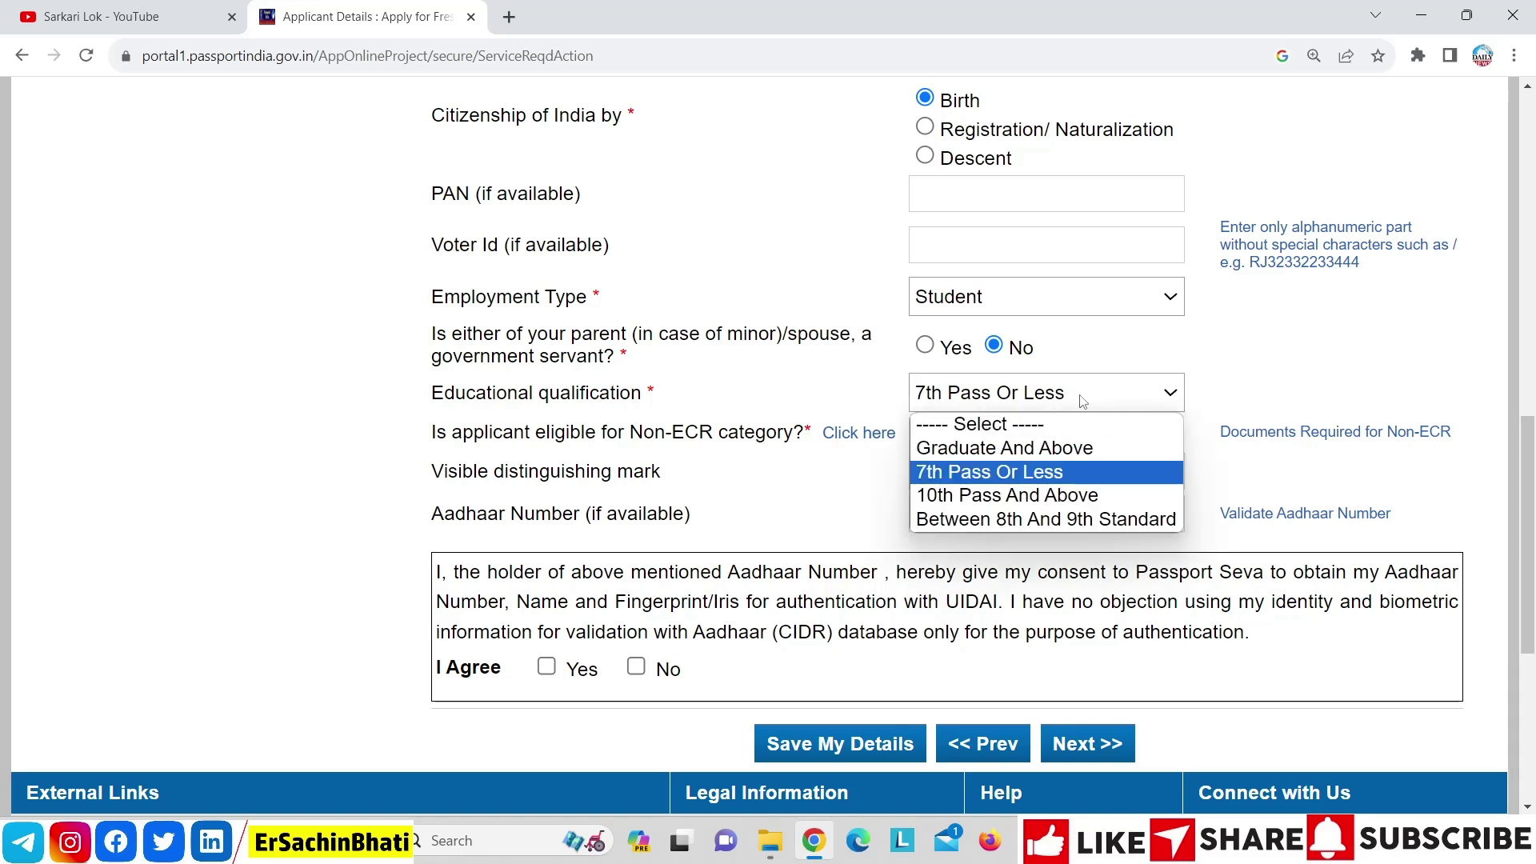
Choose 10th Pass And Above as qualification and agree to Aadhaar authentication consent
left_click(1076, 495)
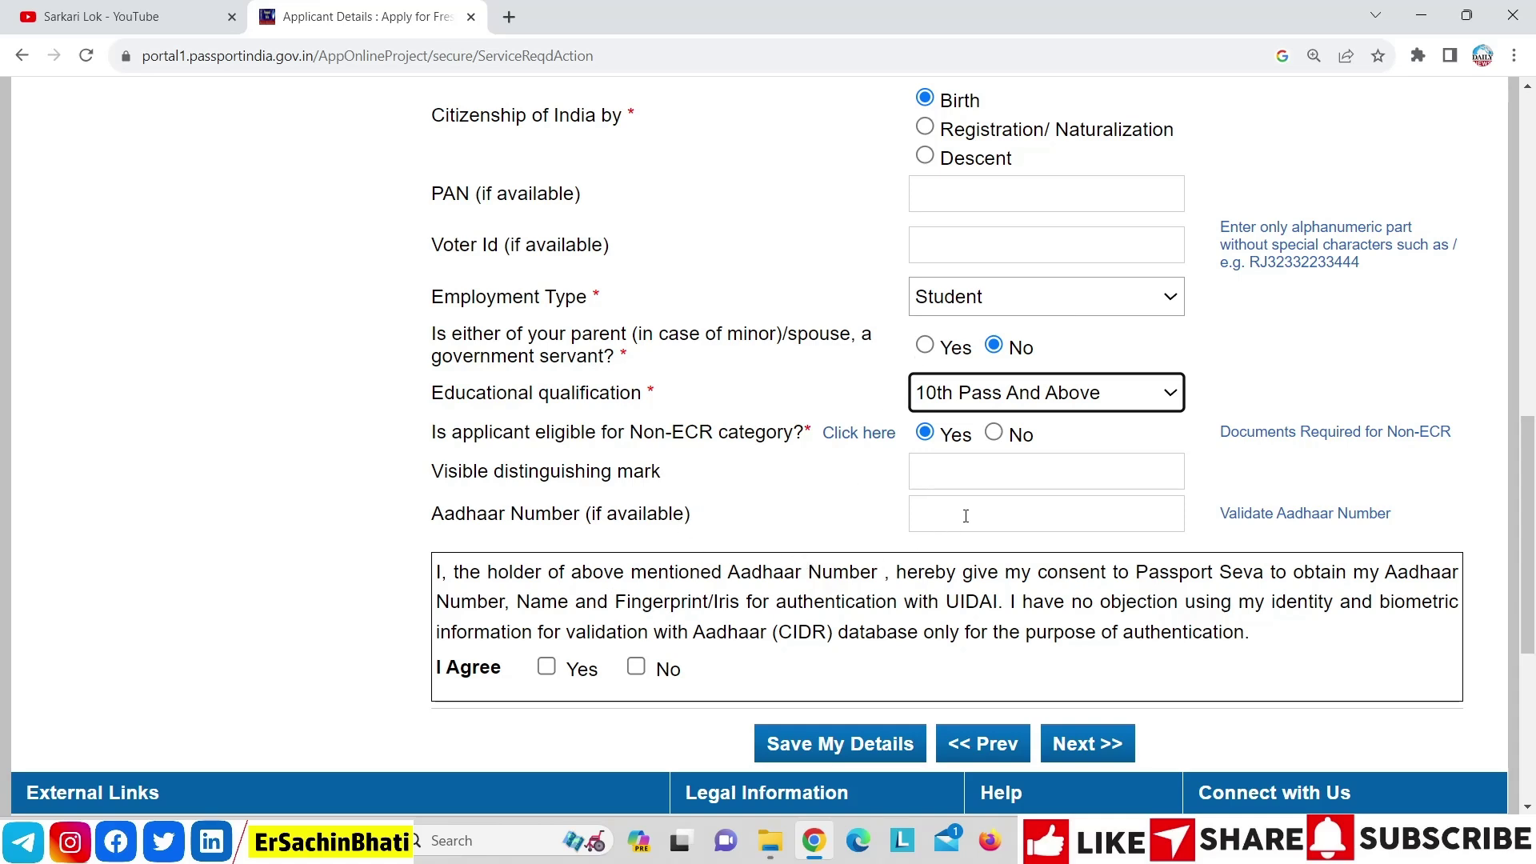
left_click(547, 668)
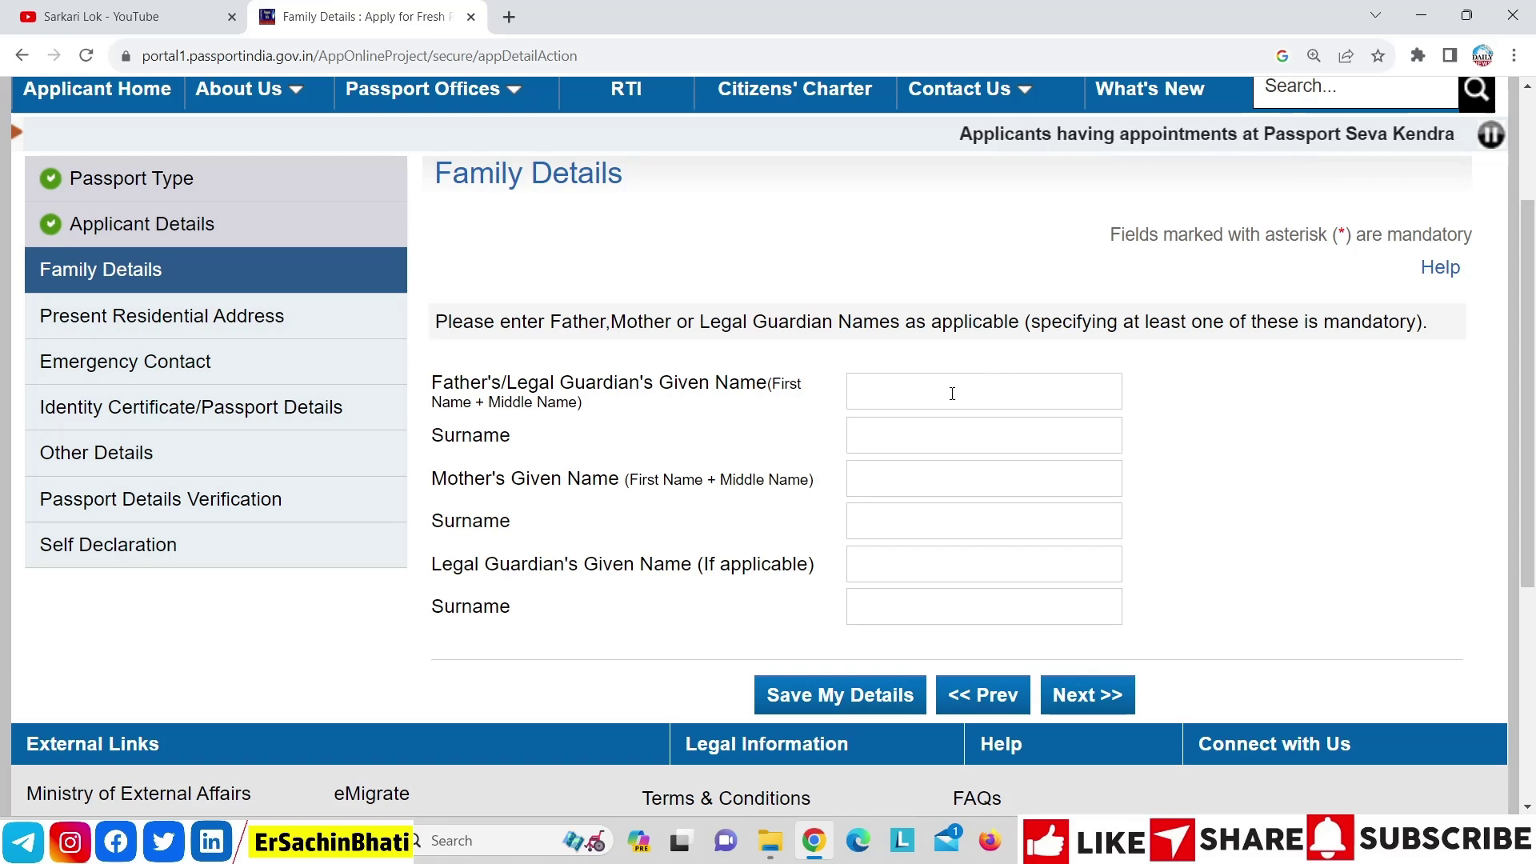
Continue to the address page and set town NOIDA, state Uttar Pradesh, district Gautam Budh Nagar
left_click(1133, 688)
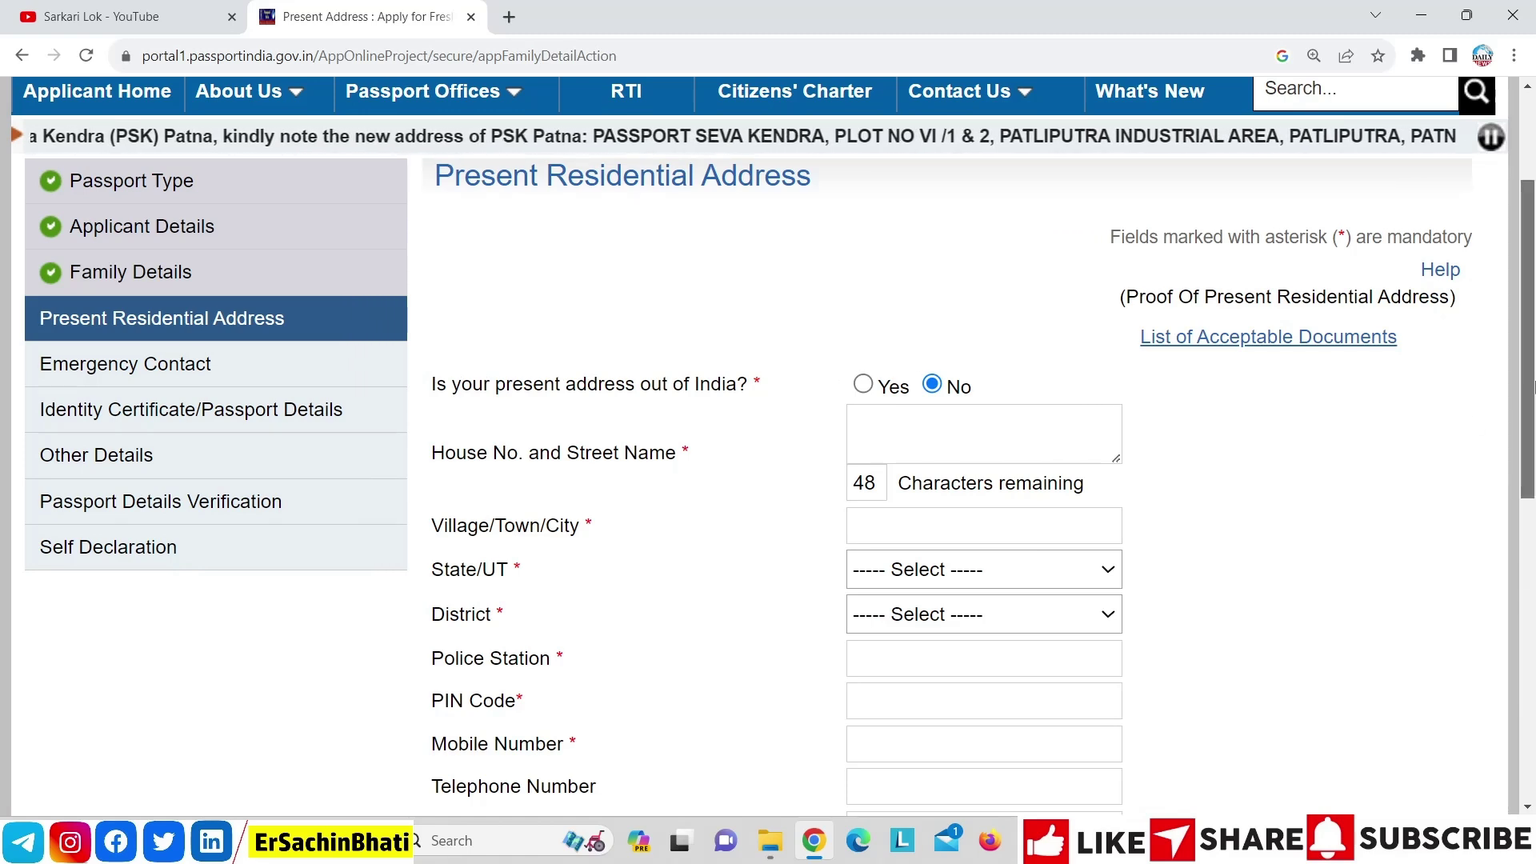
scroll(1111, 344, "down", 2)
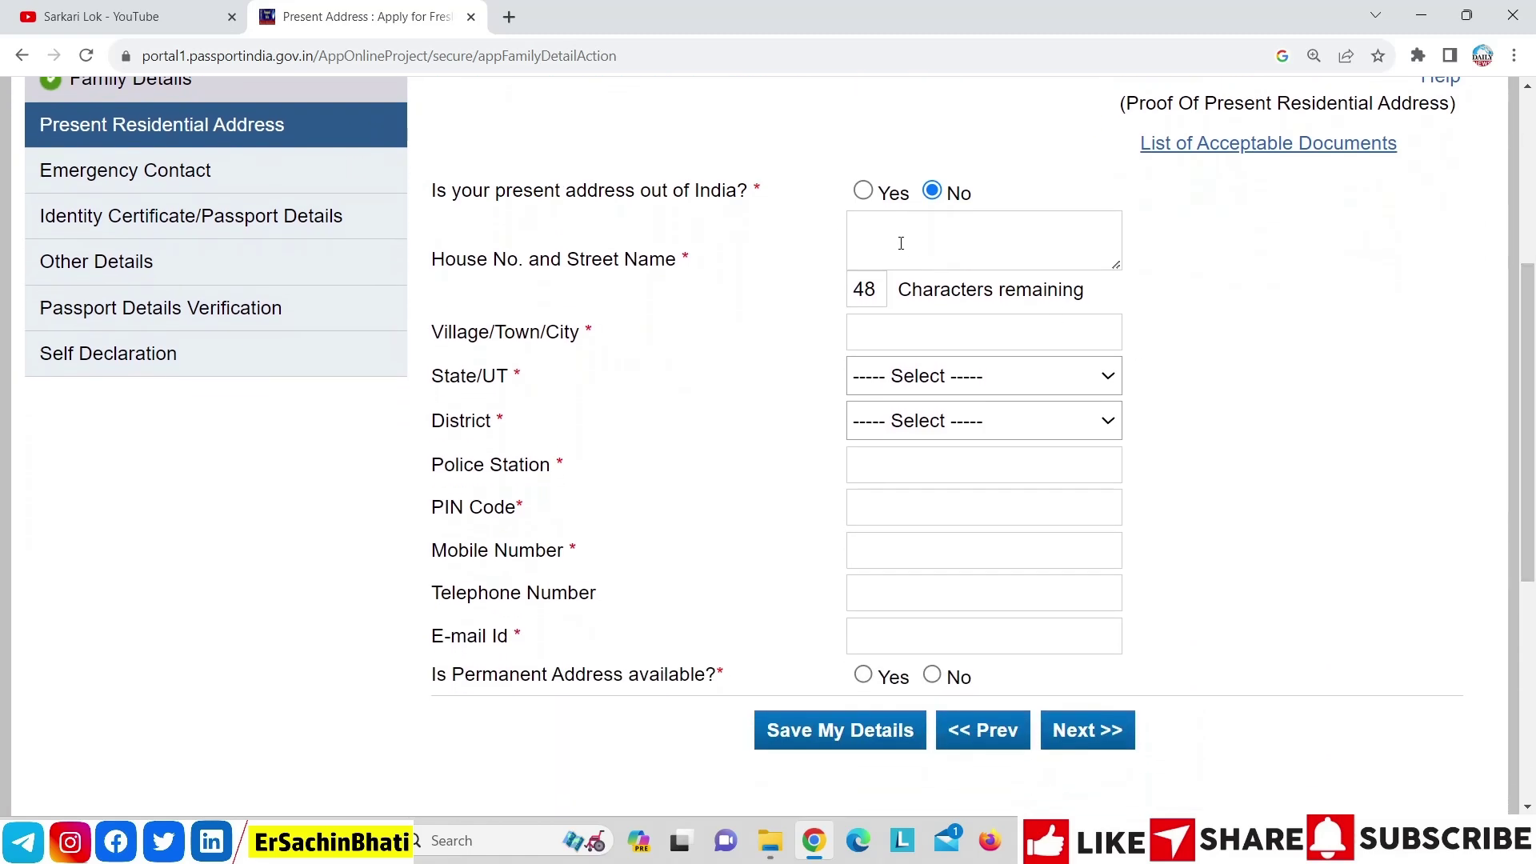
left_click(941, 334)
type("N")
key("Down")
key("Return")
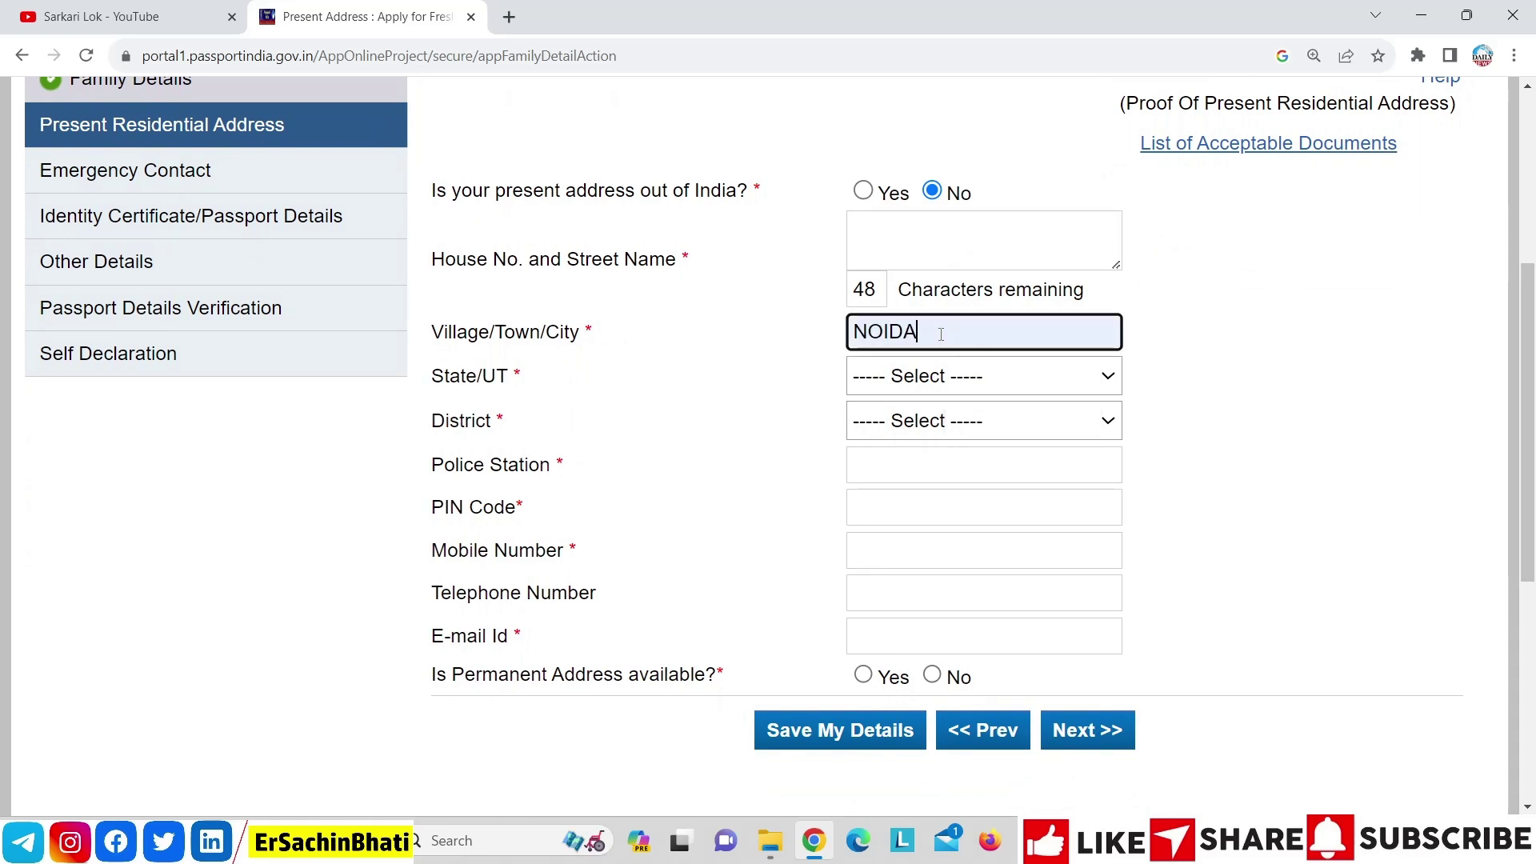
left_click(924, 379)
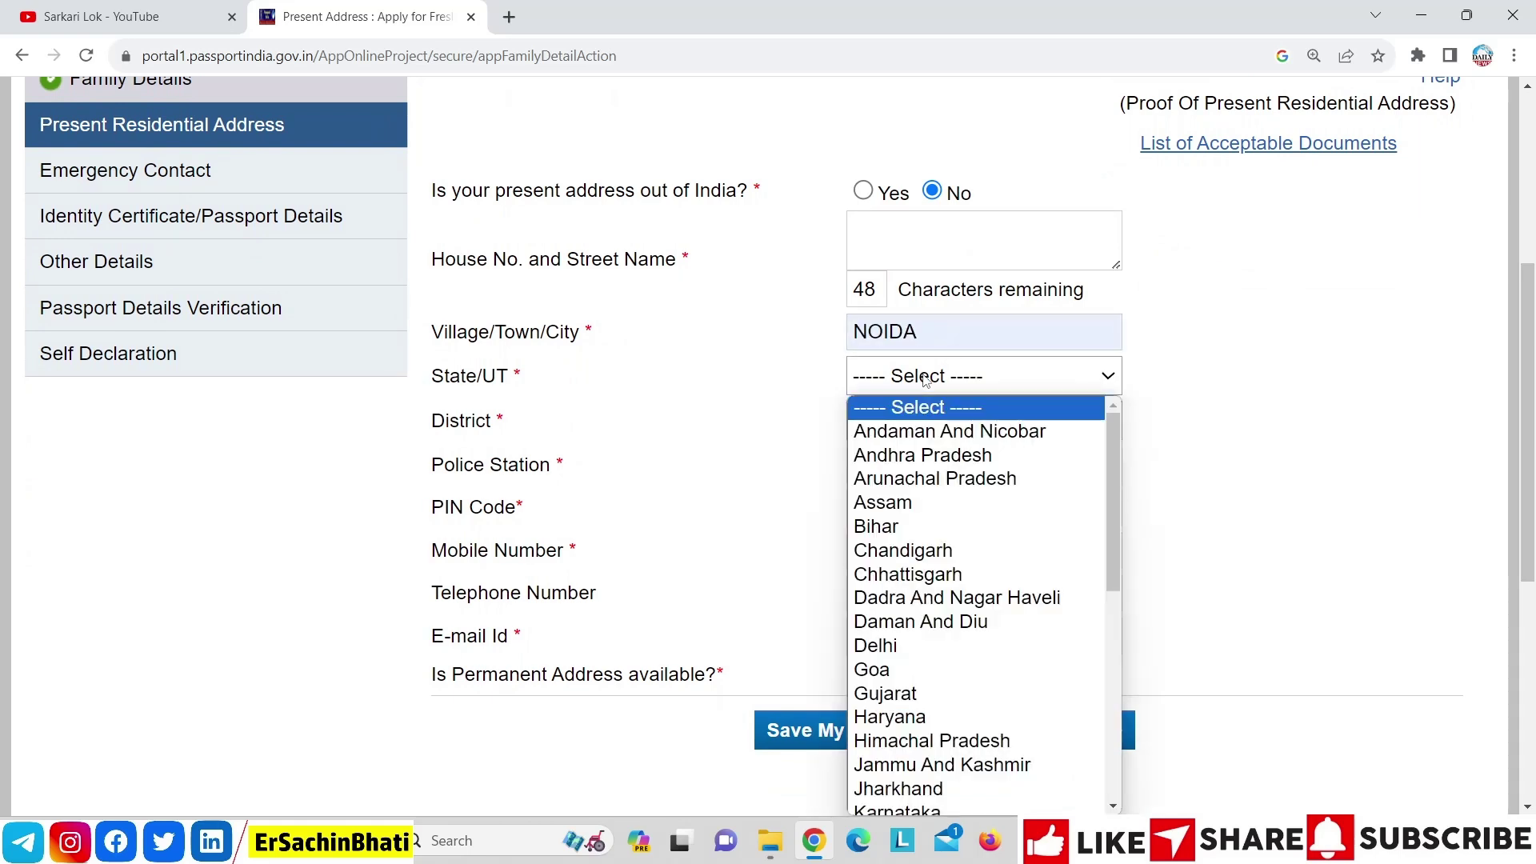
key("u")
key("Return")
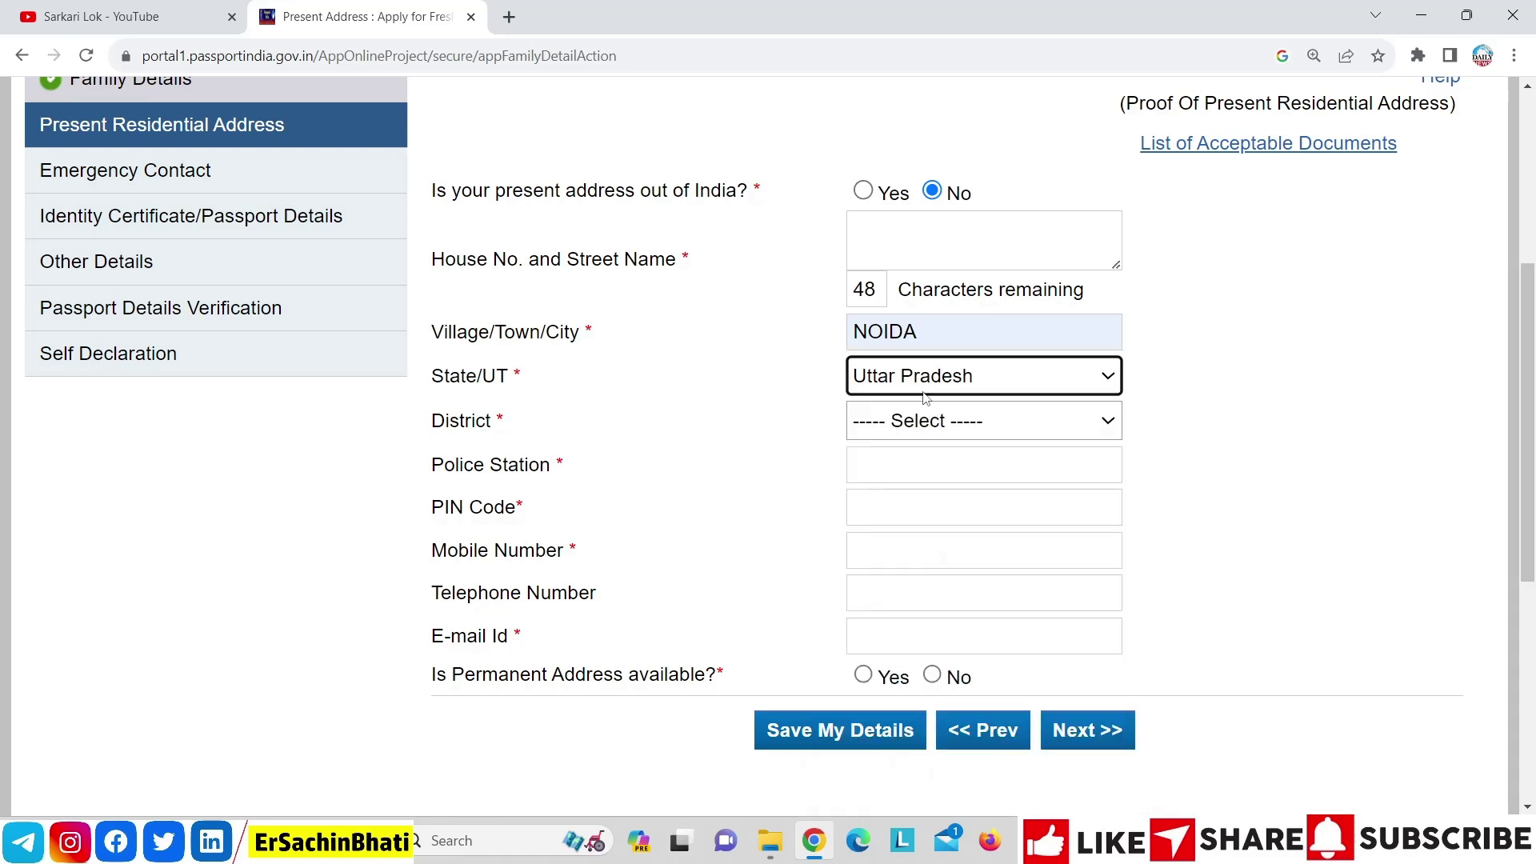
left_click(925, 424)
left_click(926, 423)
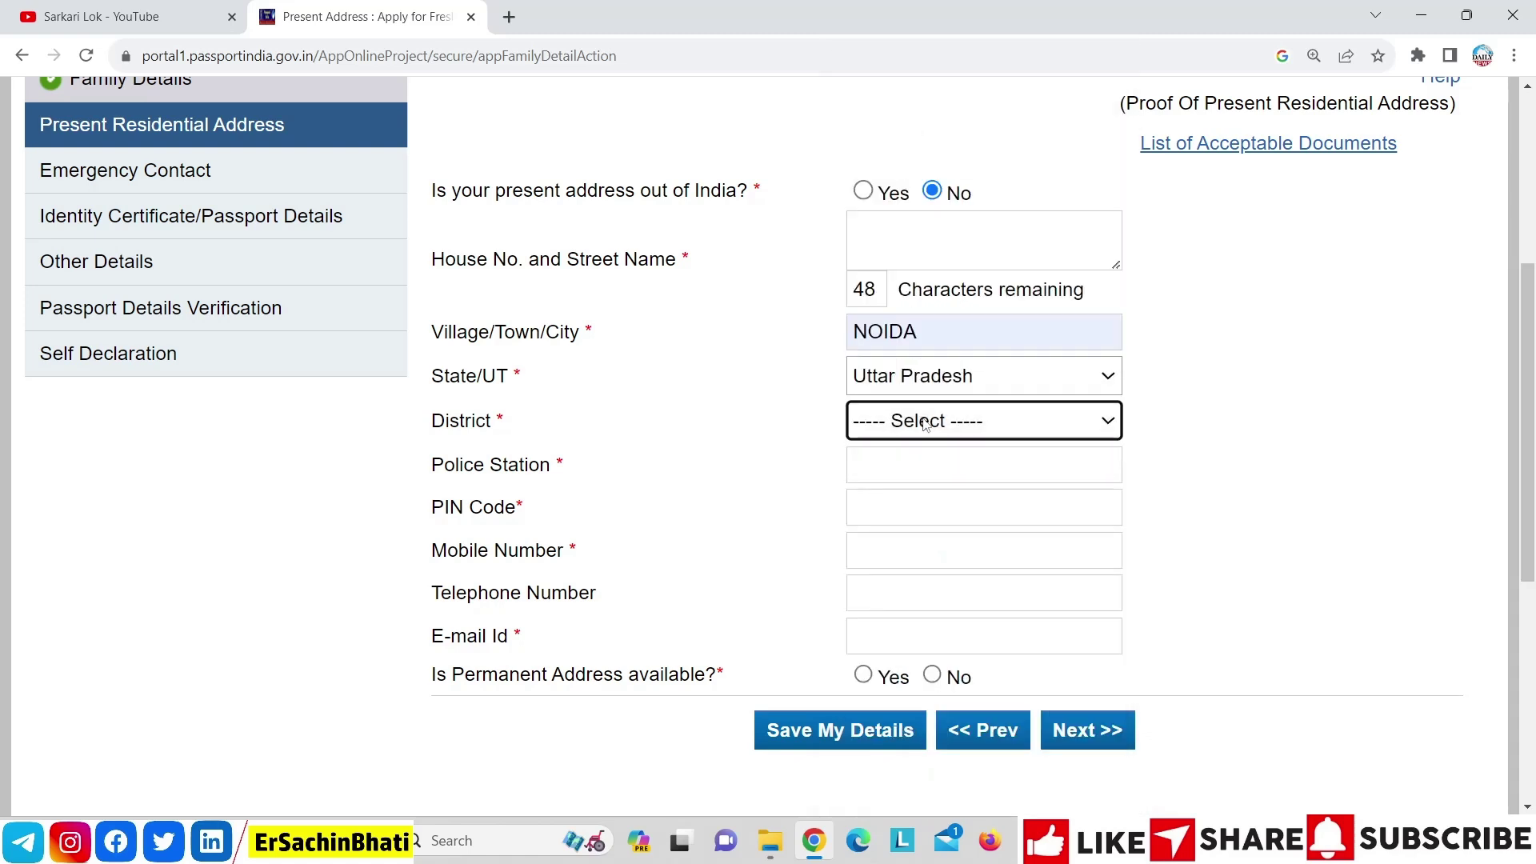
left_click(925, 424)
key("g")
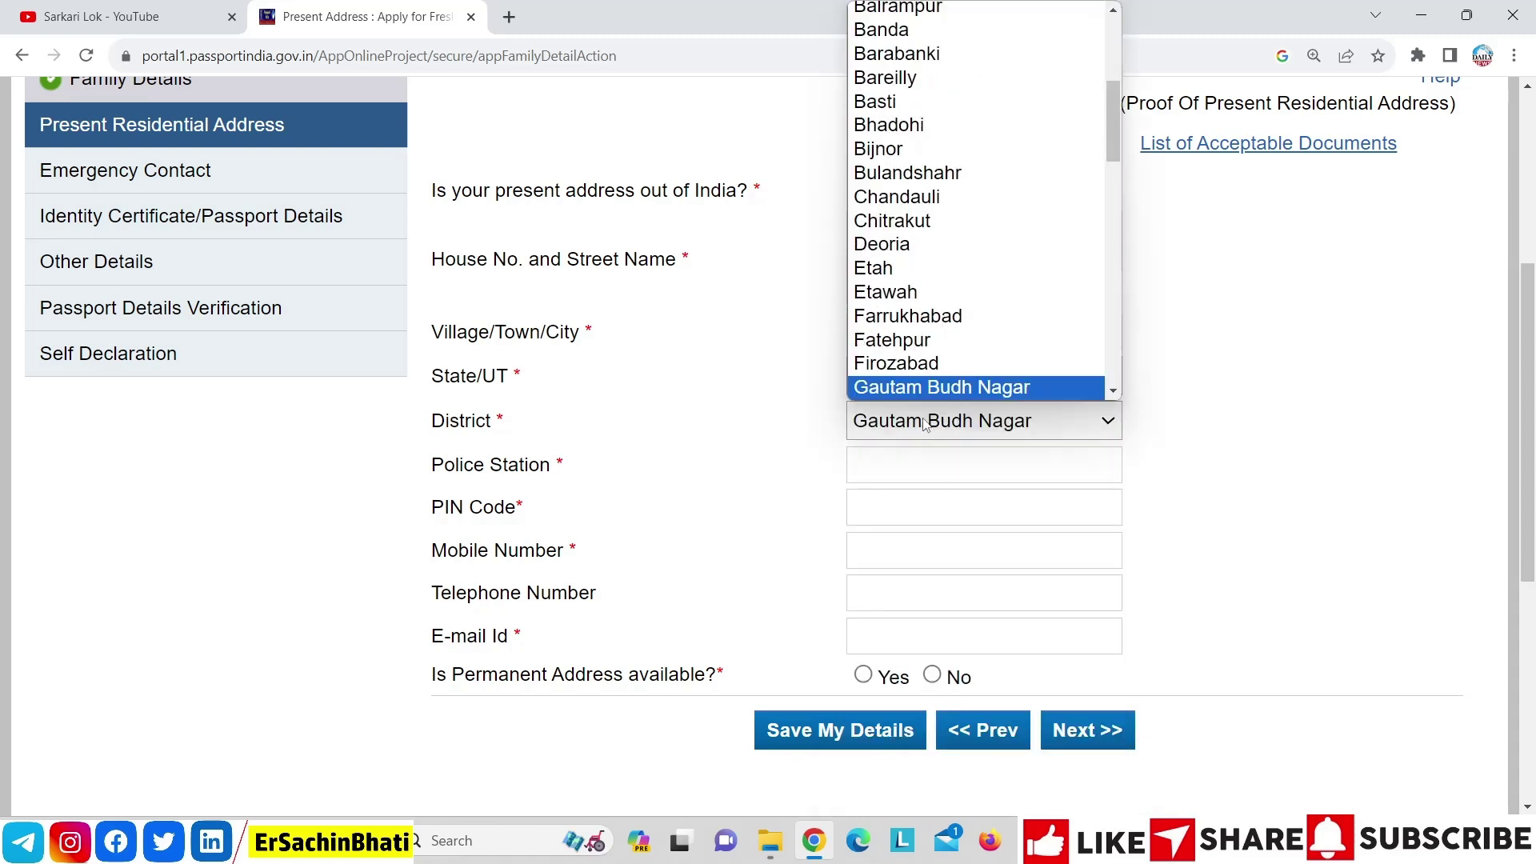
left_click(925, 424)
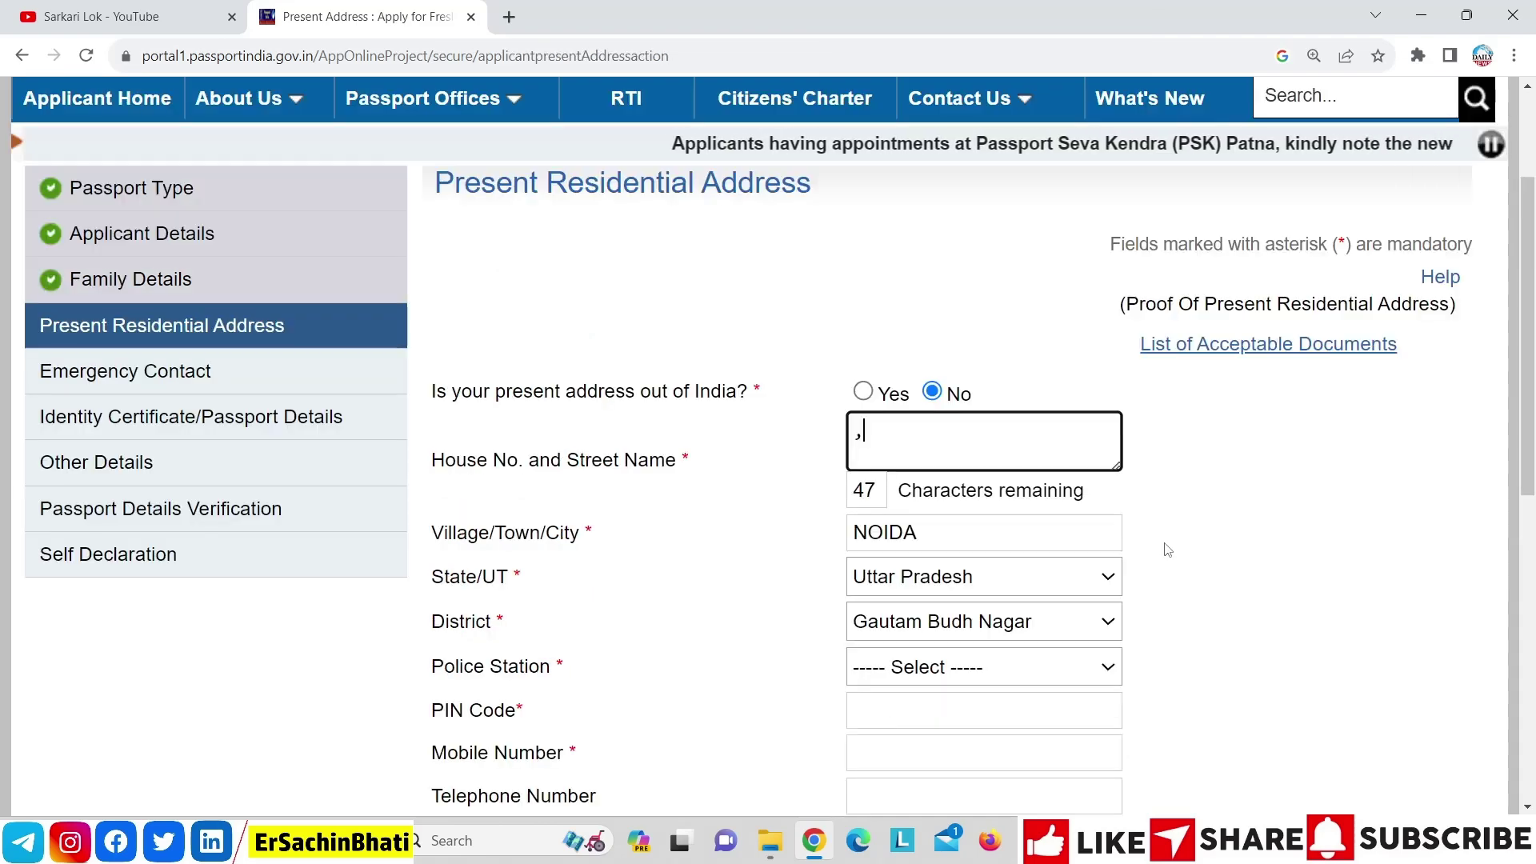
Set the police station to SECTOR-49 and the PIN code to 201301
left_click(1018, 669)
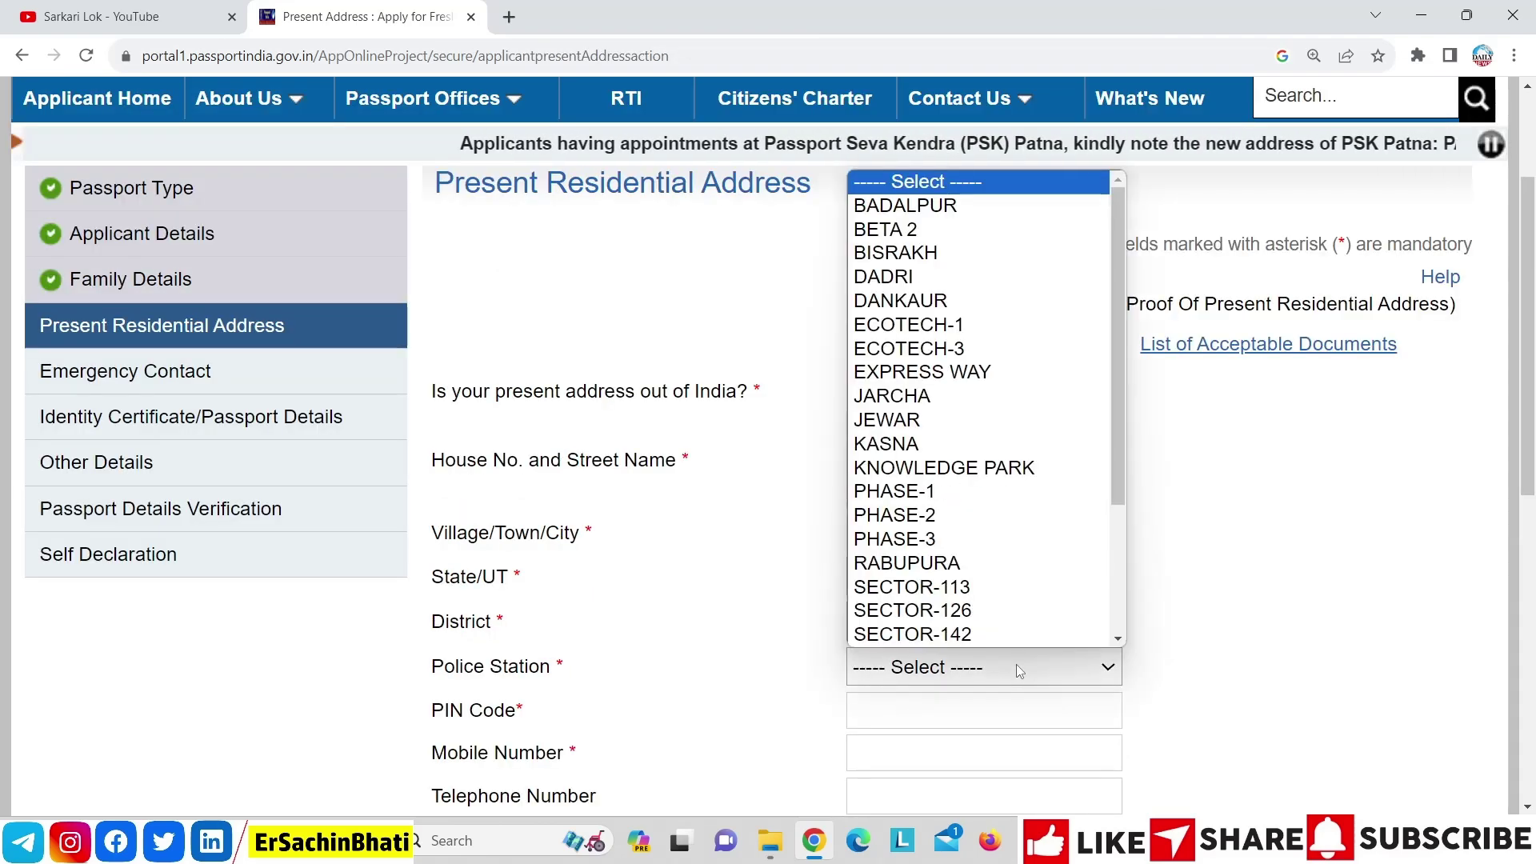
key("Down")
key("Down")
key("Down")
key("Down")
key("Down")
key("Down")
key("Down")
key("Down")
key("Down")
key("Down")
key("Down")
key("Down")
key("Down")
key("Down")
key("Down")
key("Down")
key("Down")
key("Down")
key("Down")
key("Down")
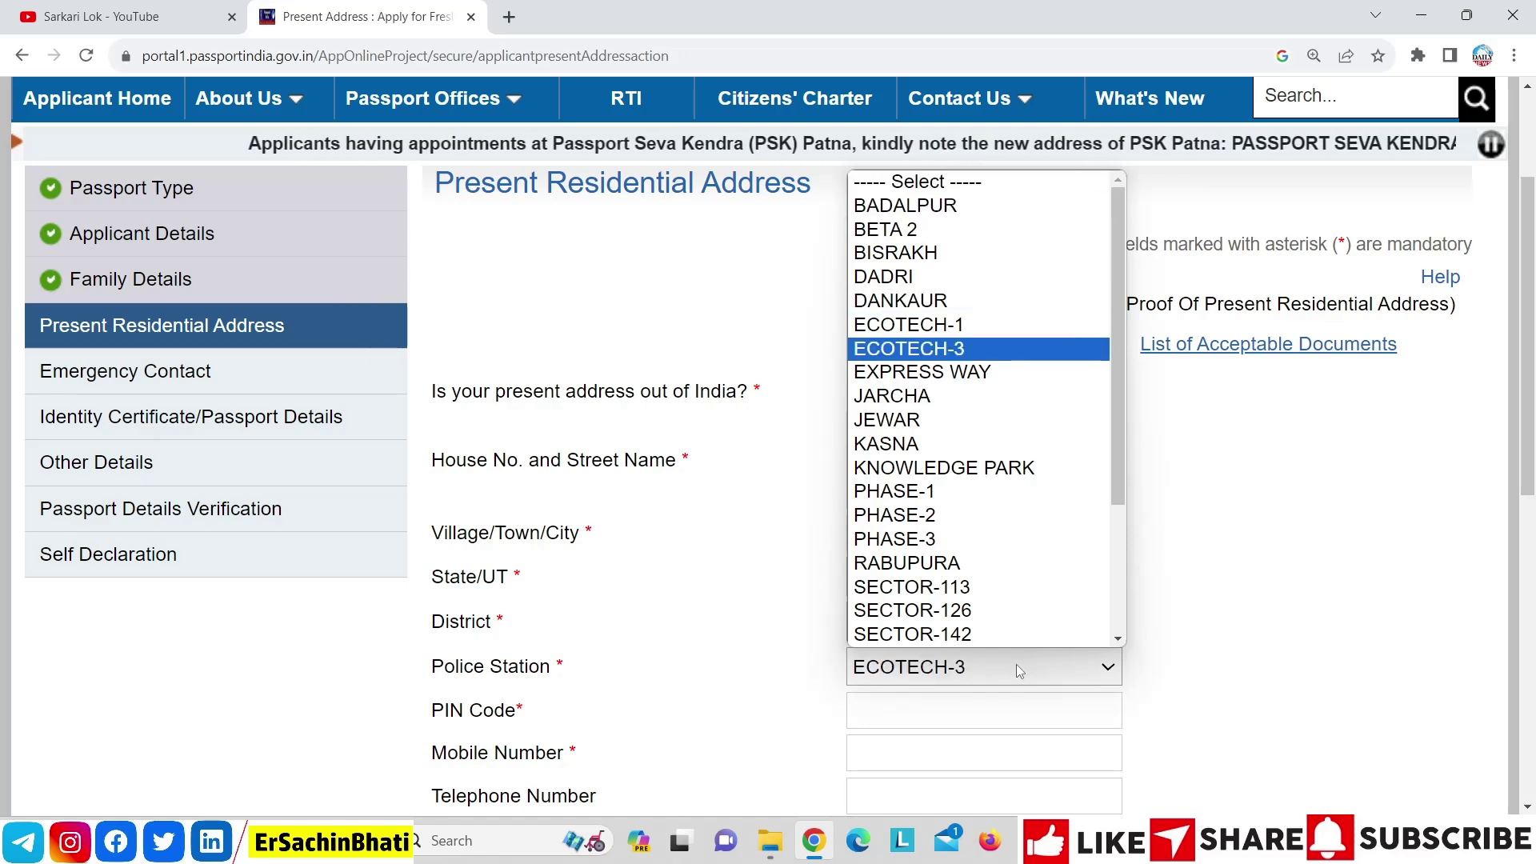
key("Up")
key("Return")
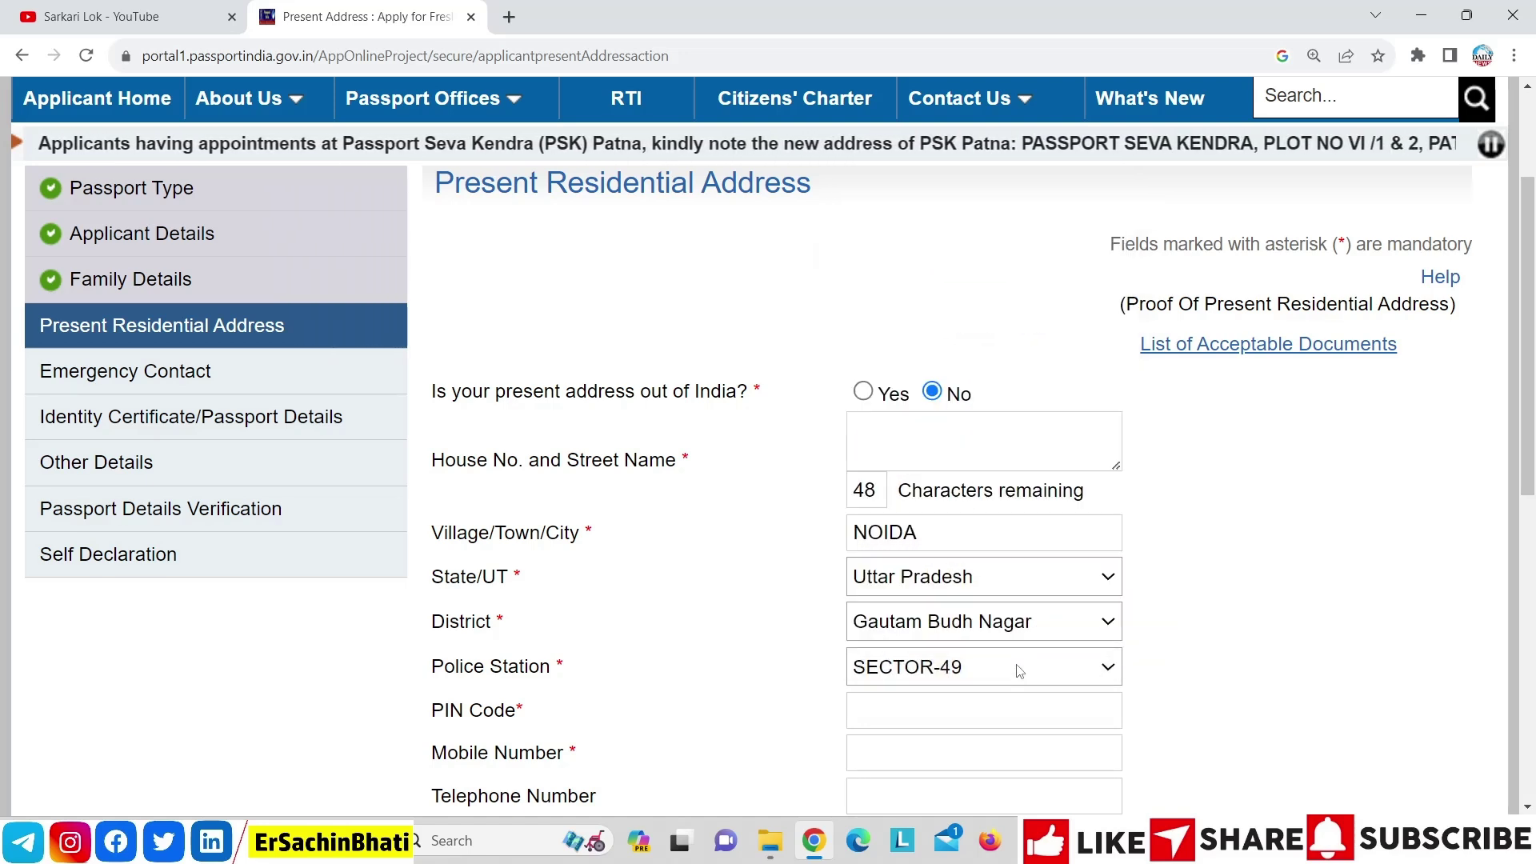
left_click(914, 709)
type("201301")
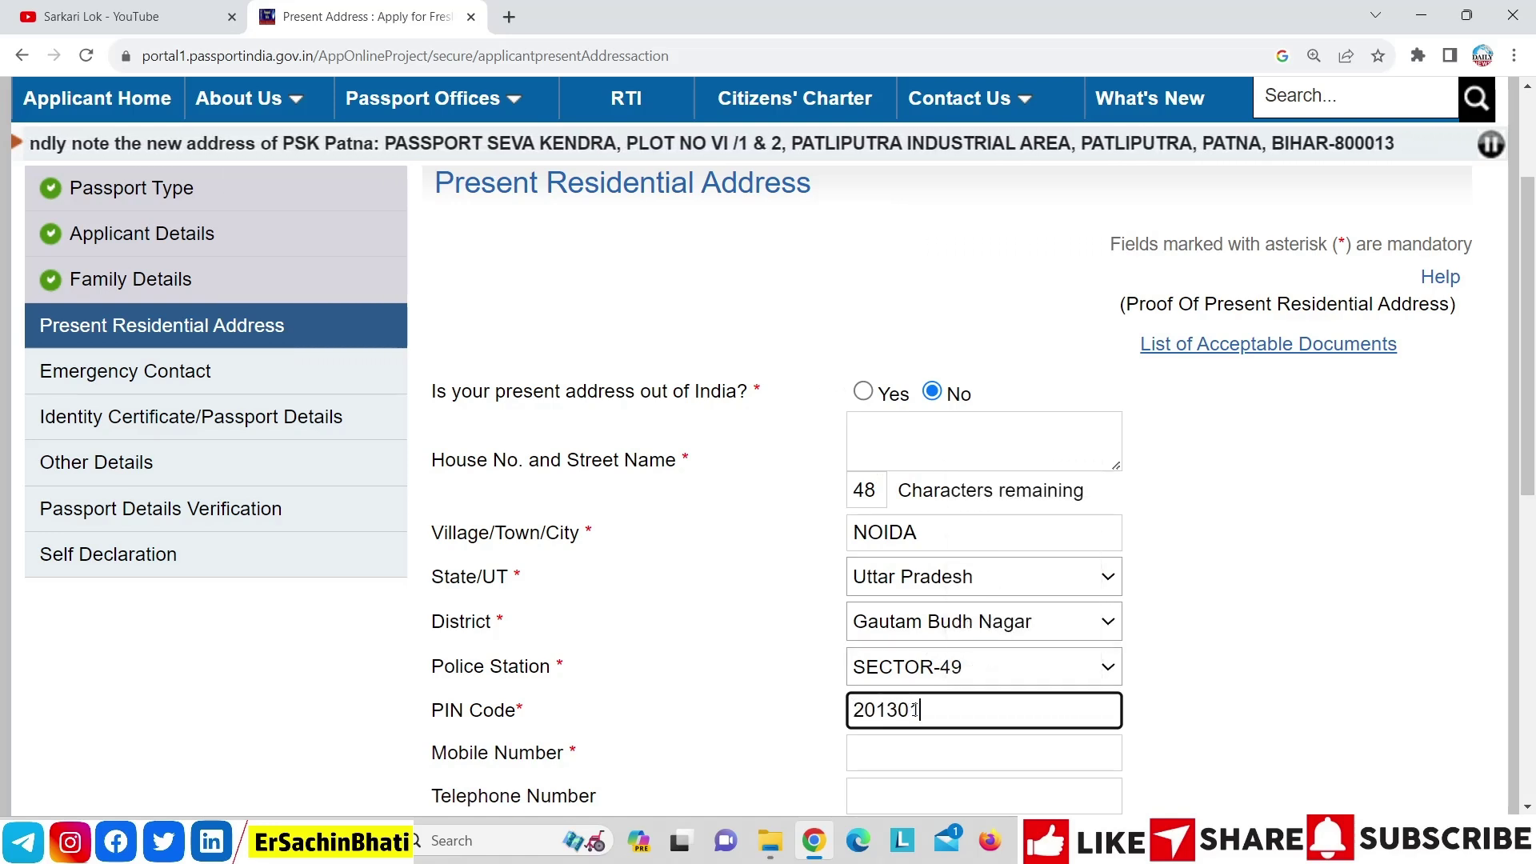
left_click(1164, 707)
left_click_drag(1531, 432, 1532, 515)
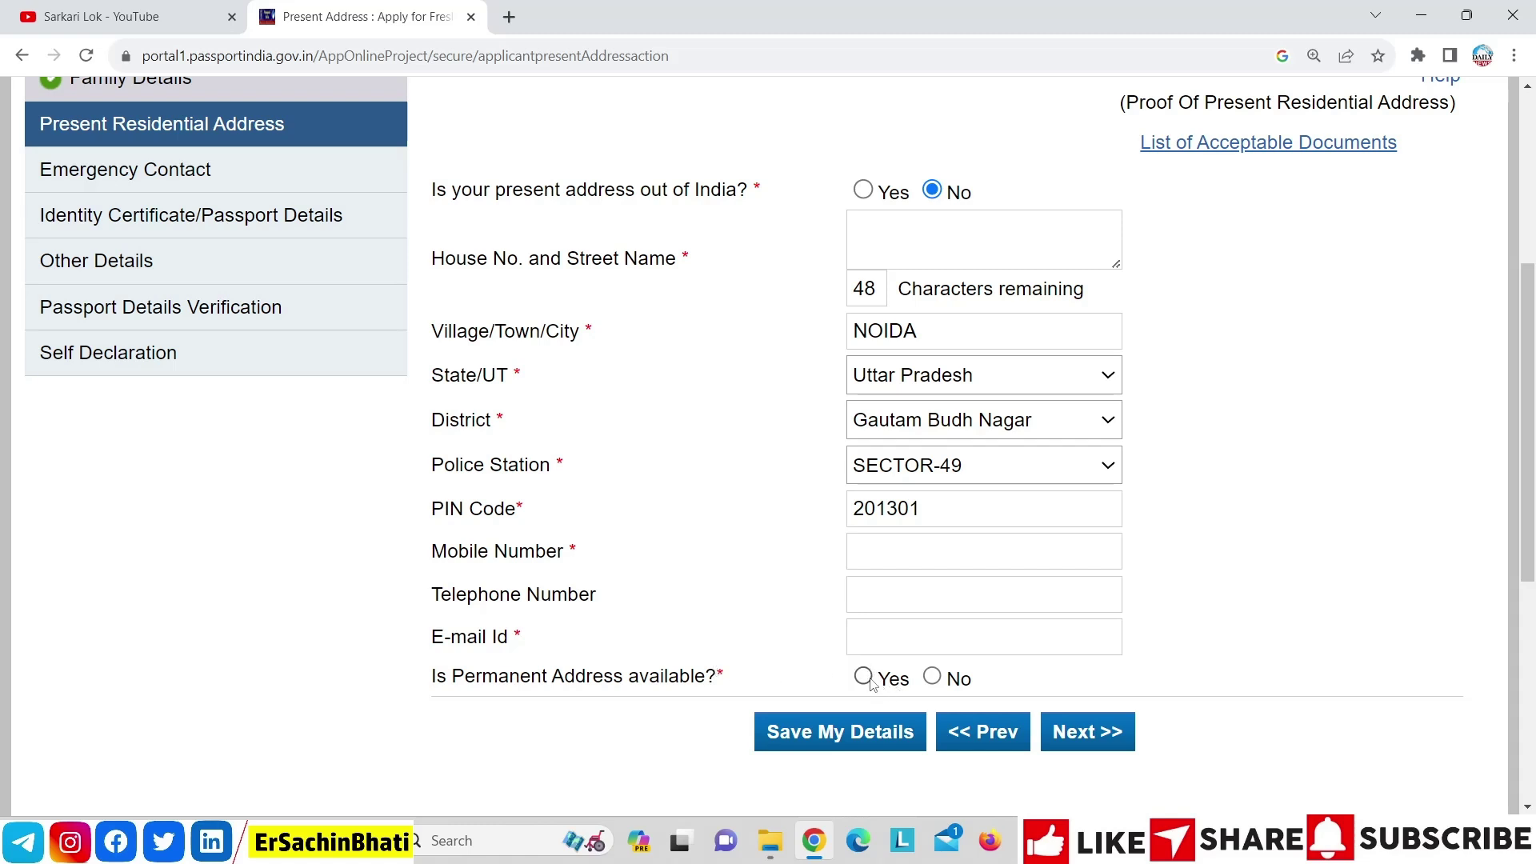
Mark no permanent address available and open the List of Acceptable Documents in a new tab
left_click(863, 676)
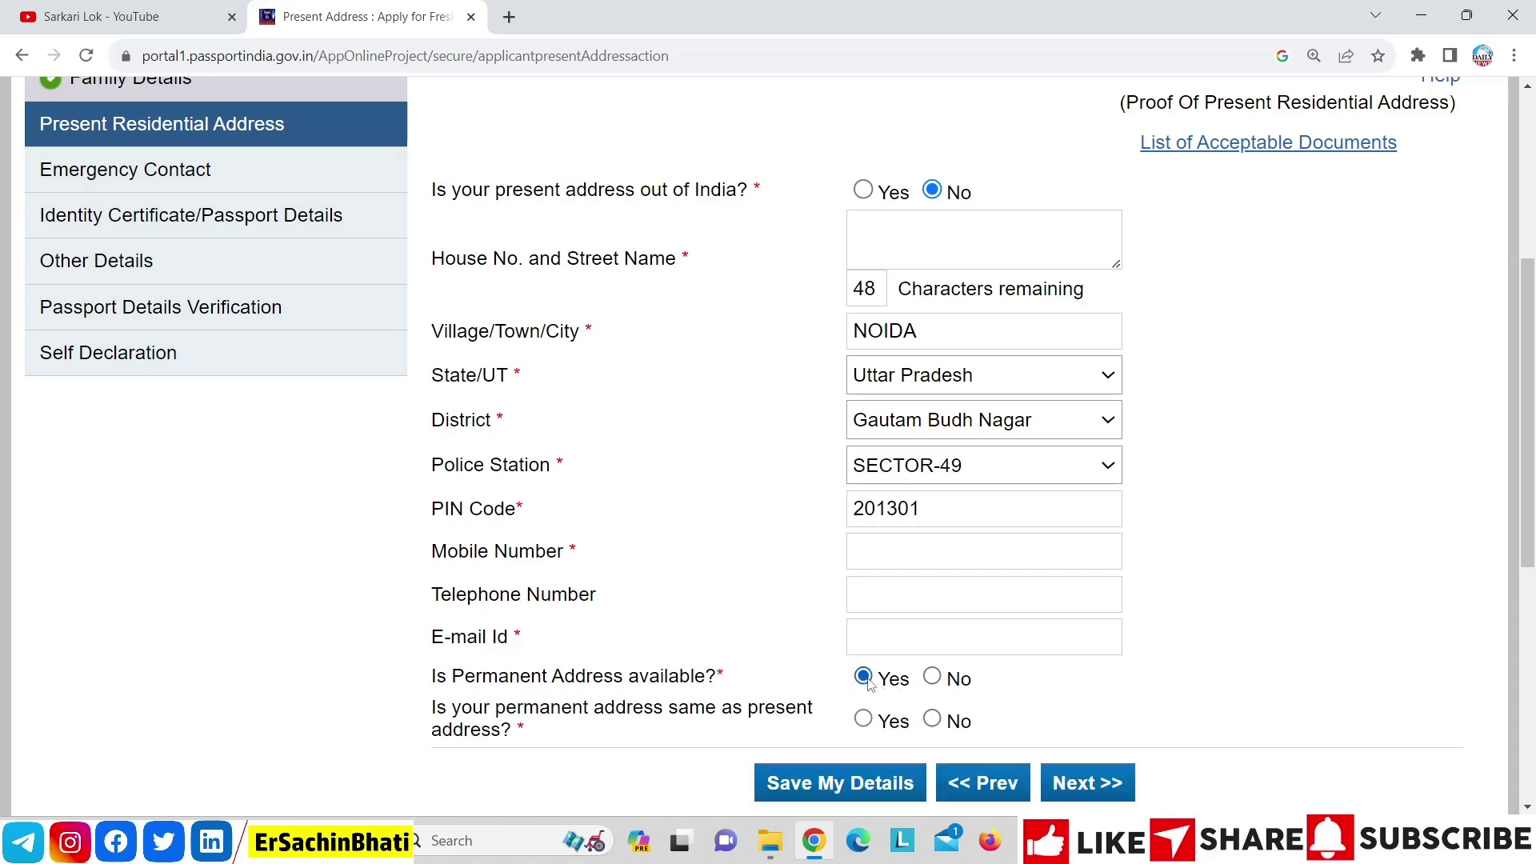
left_click(932, 719)
left_click_drag(1528, 423, 1532, 538)
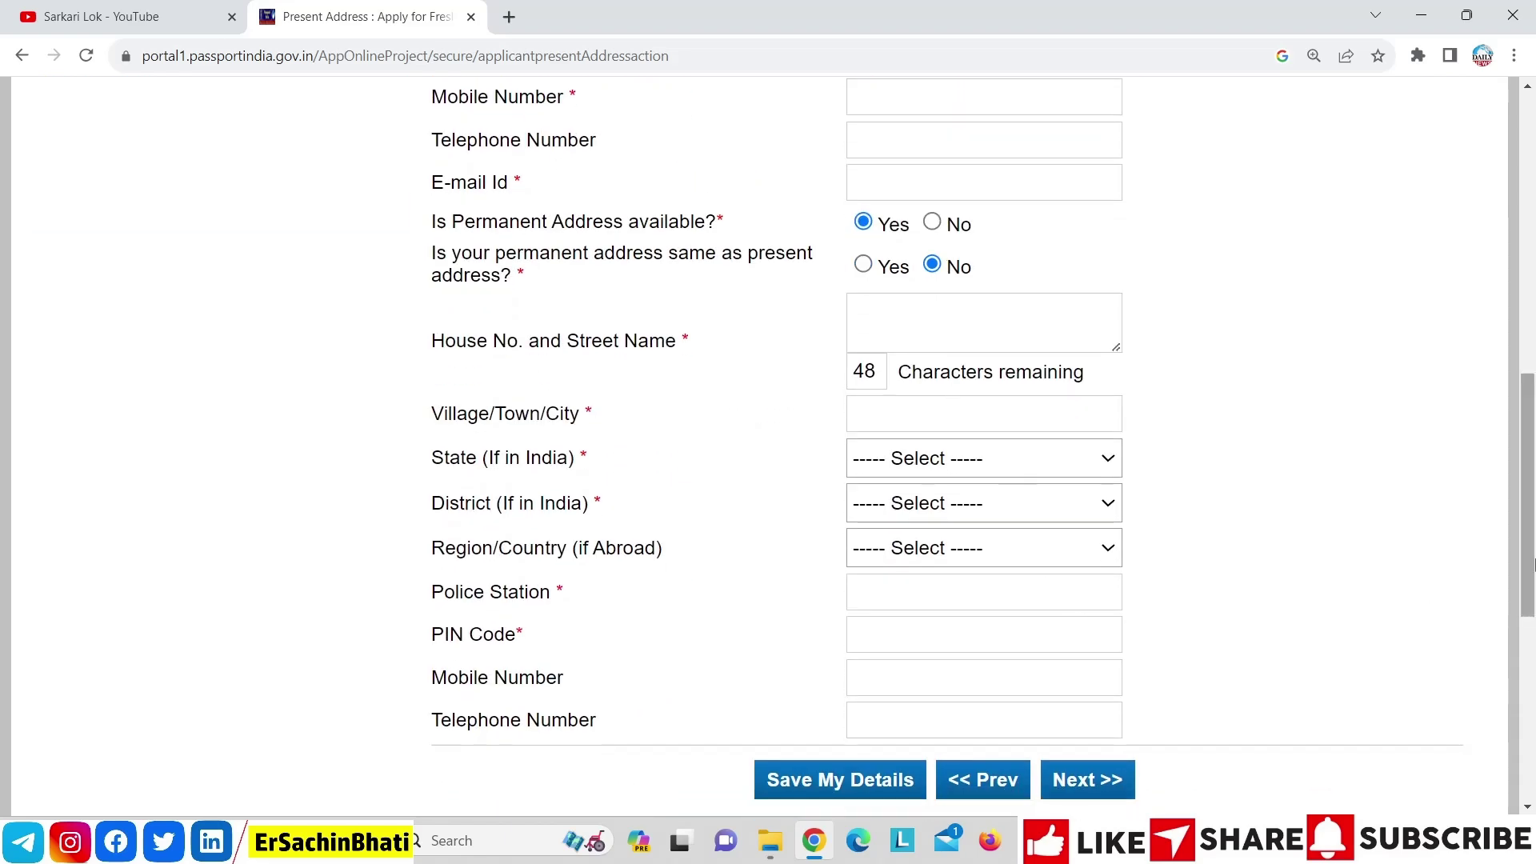
left_click_drag(1525, 566, 1522, 501)
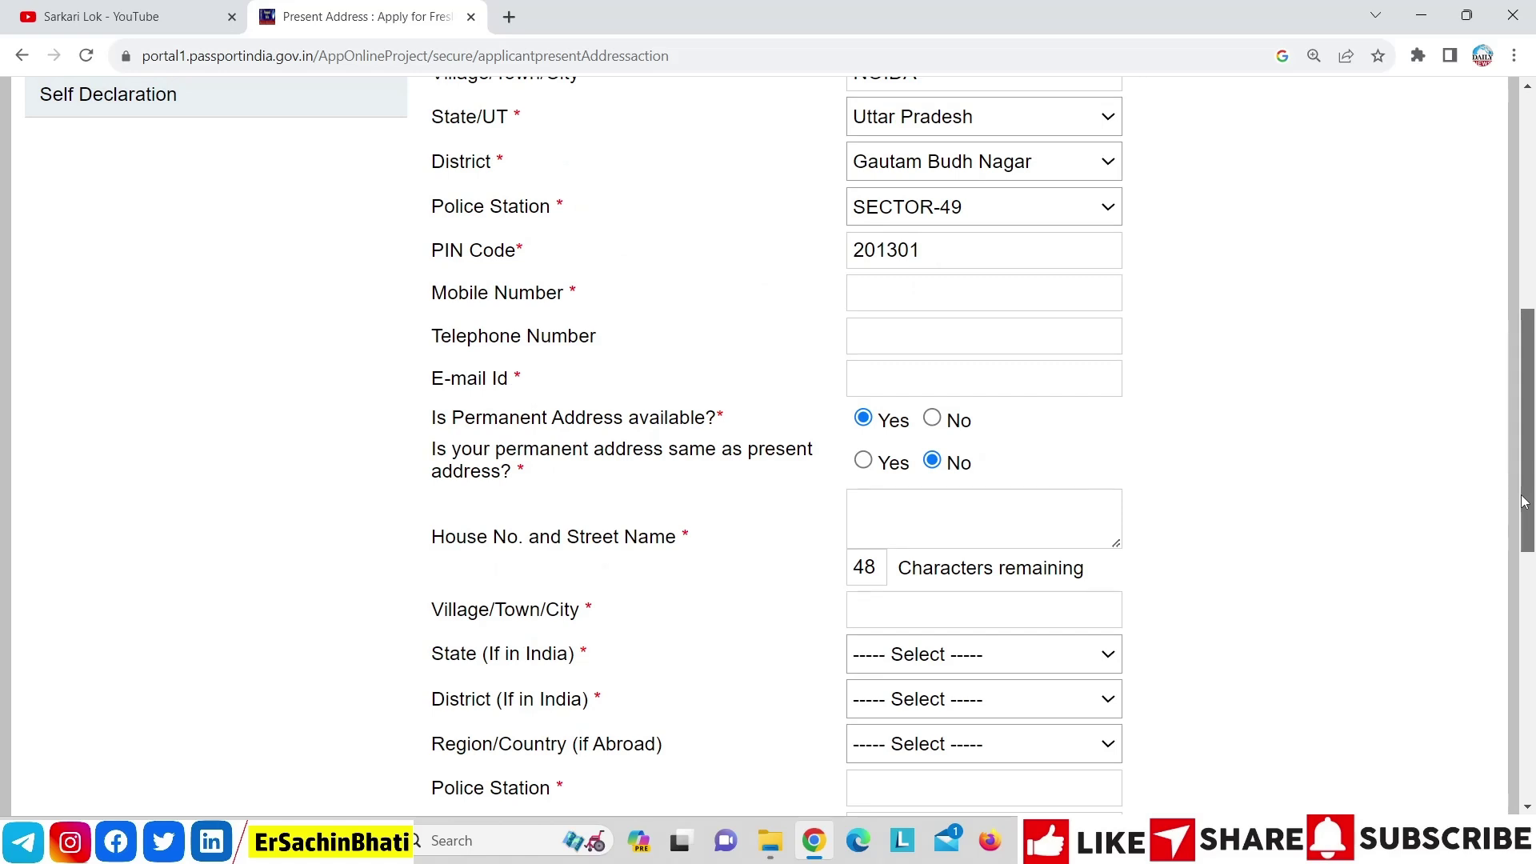
left_click_drag(1530, 528, 1530, 562)
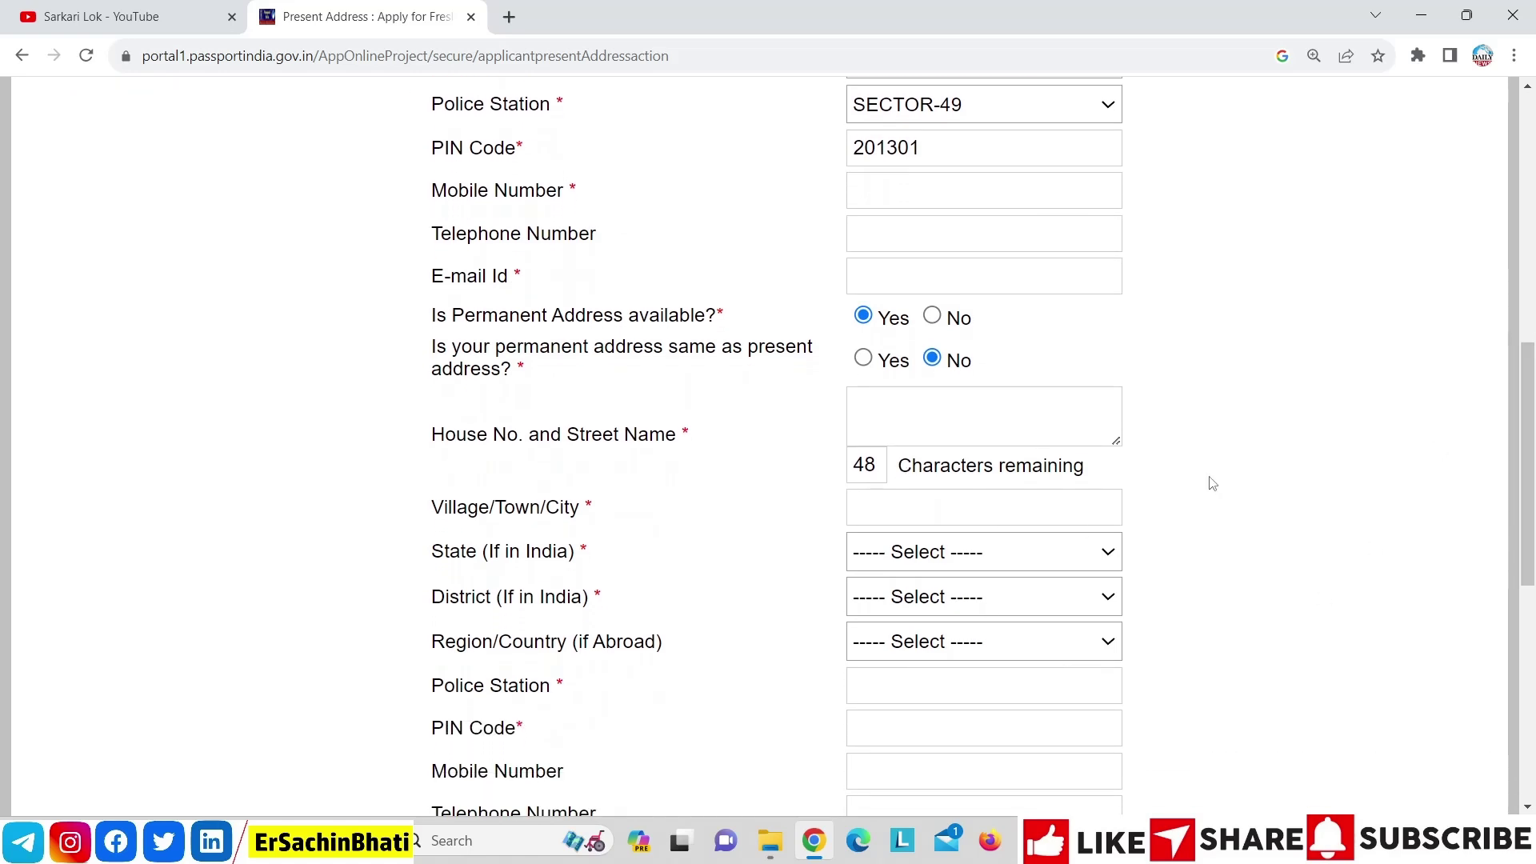
left_click_drag(1530, 432, 1531, 379)
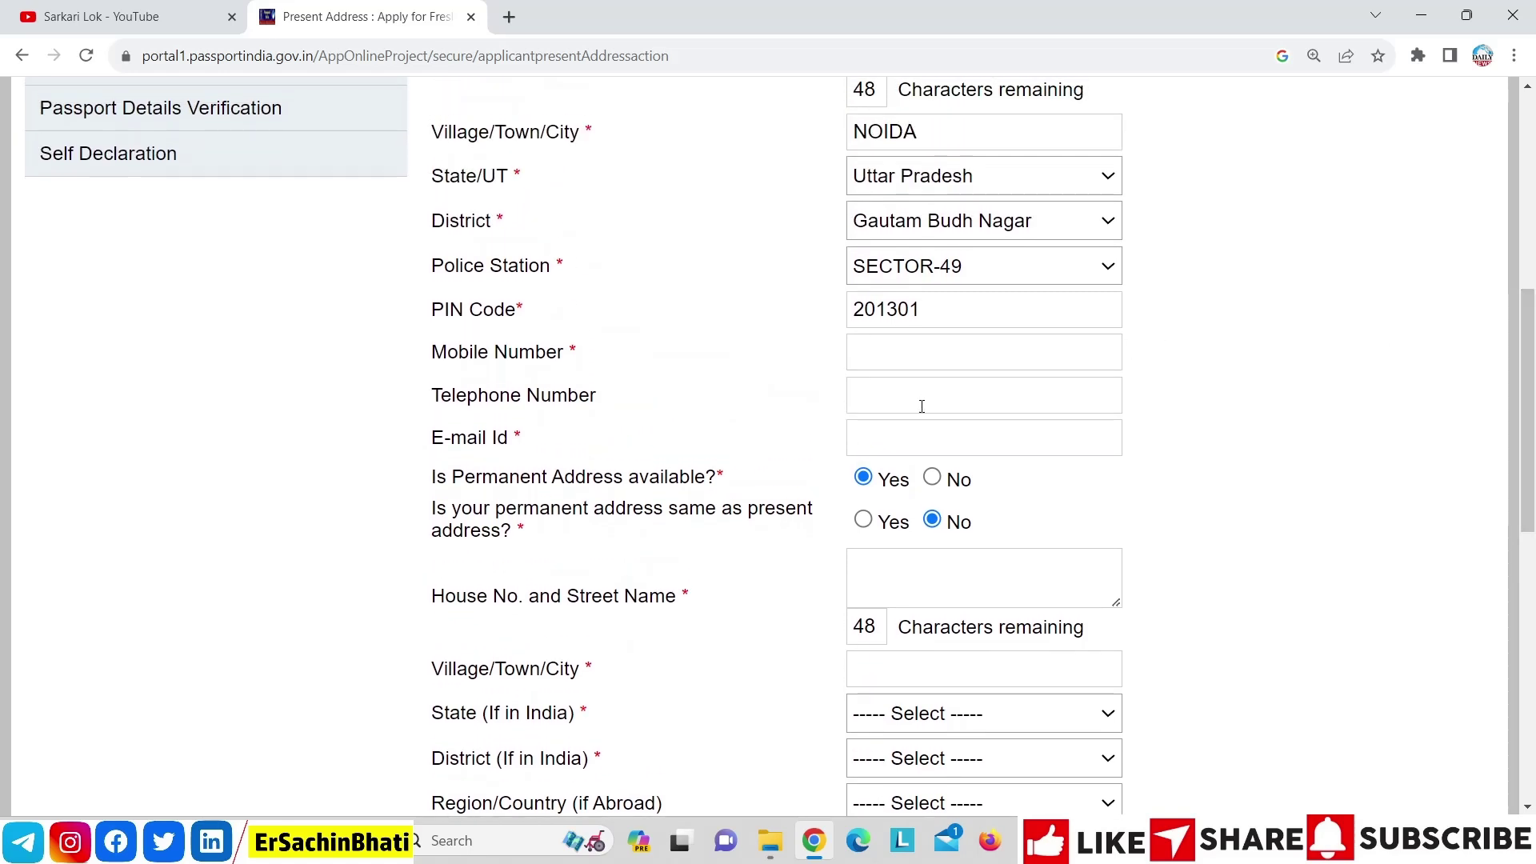
left_click(932, 478)
left_click_drag(1532, 438, 1531, 379)
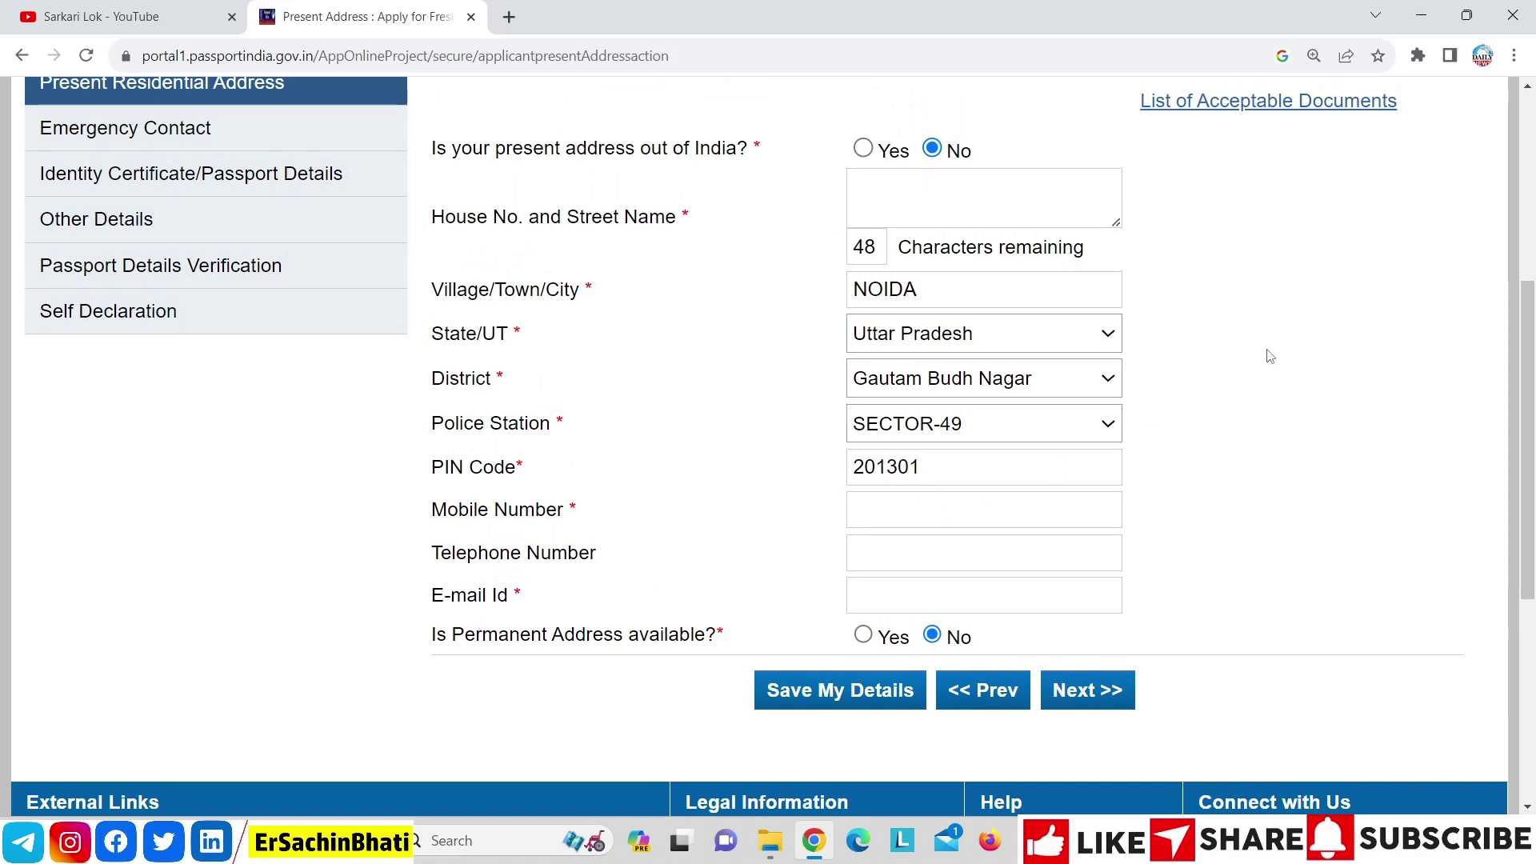
left_click_drag(1531, 397, 1531, 381)
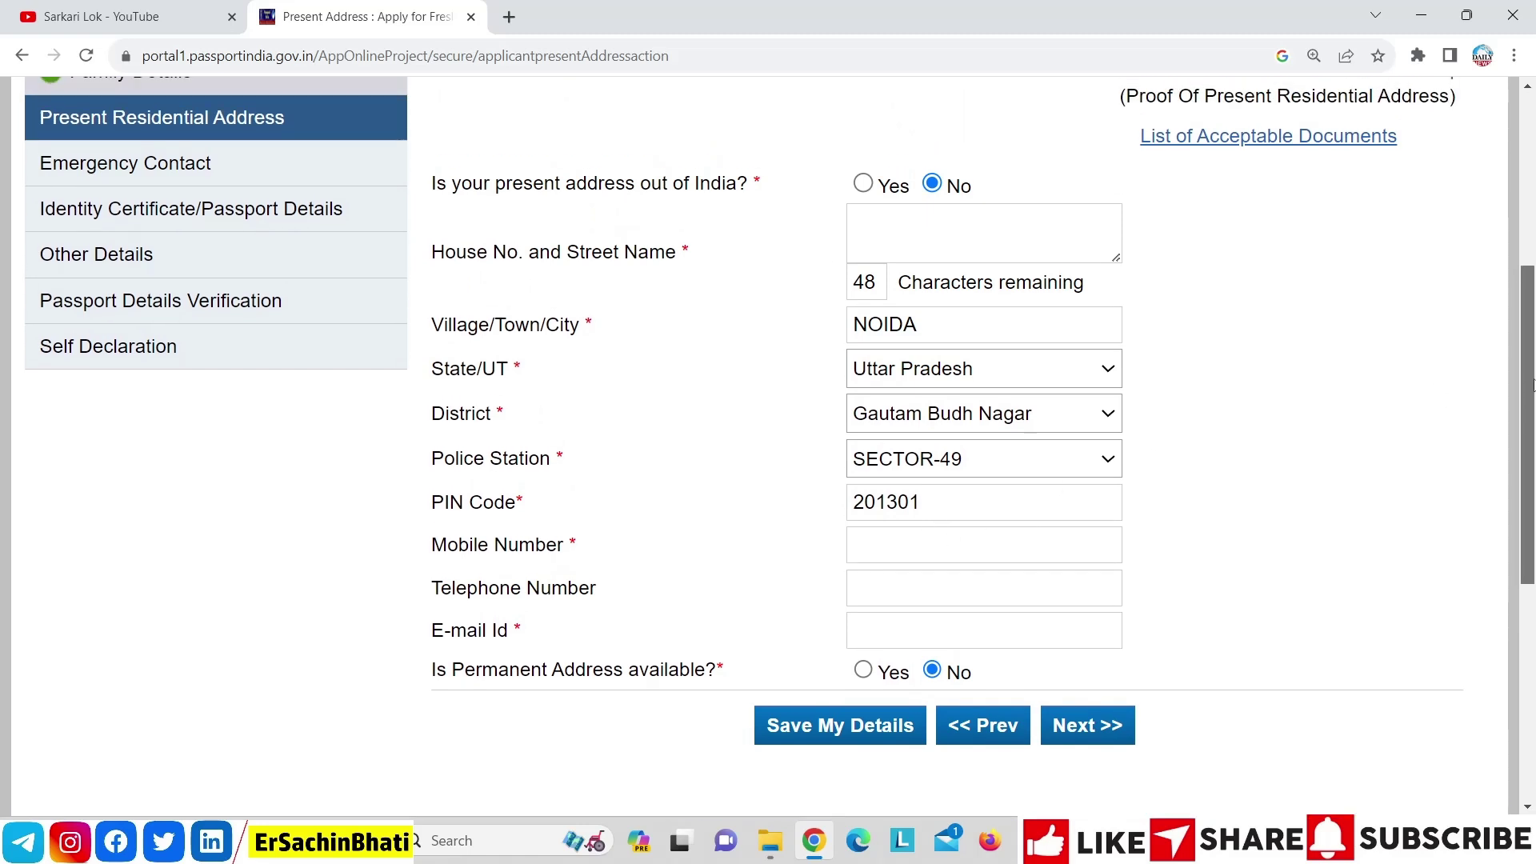
left_click(1210, 150)
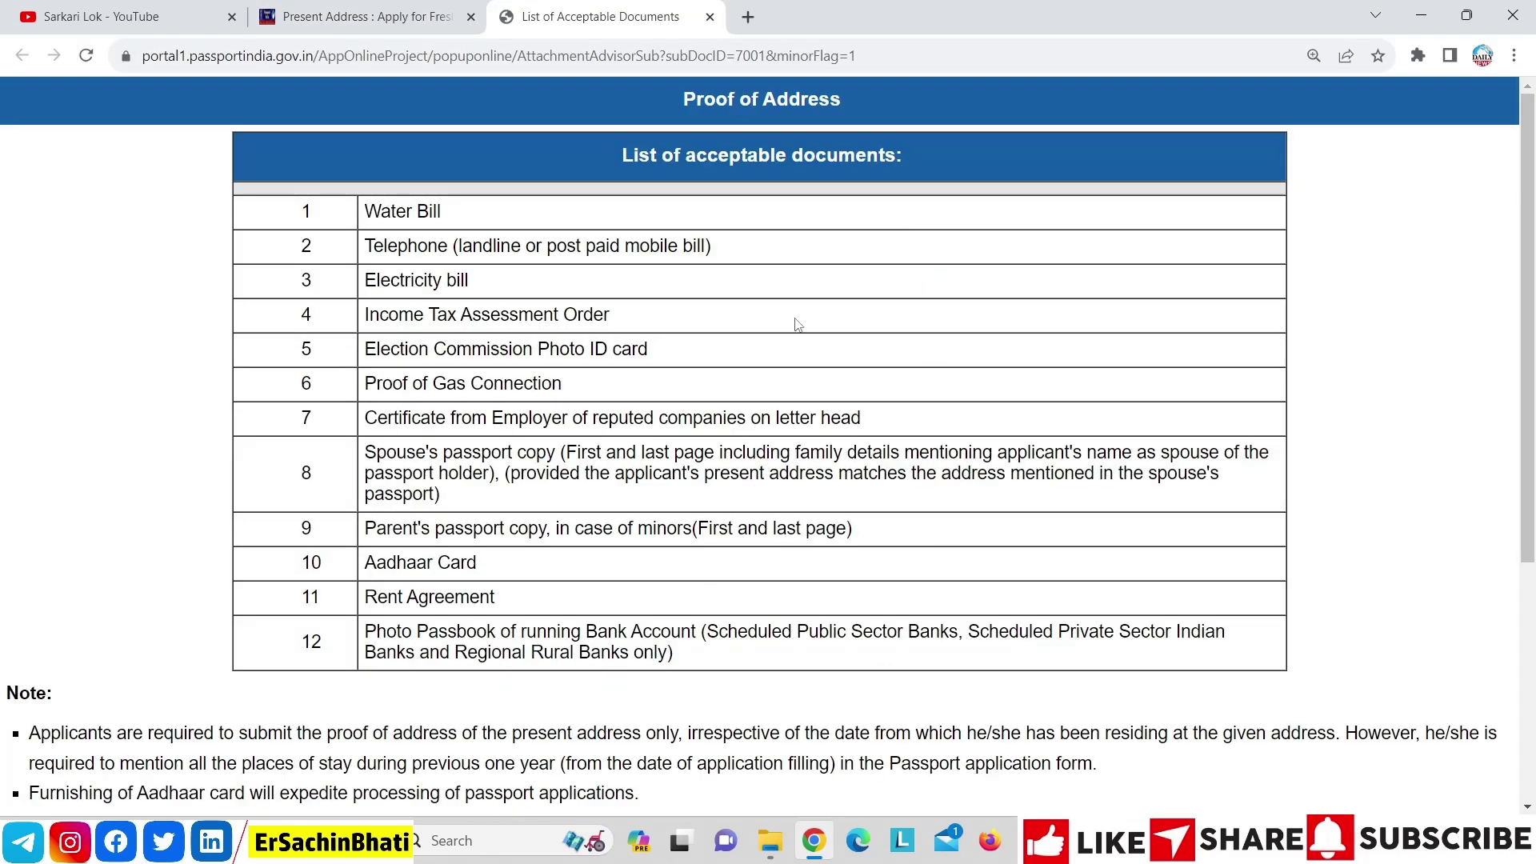
Scroll through the acceptable proof-of-address documents, then return to the Present Address tab
left_click_drag(1531, 340, 1532, 96)
left_click(402, 10)
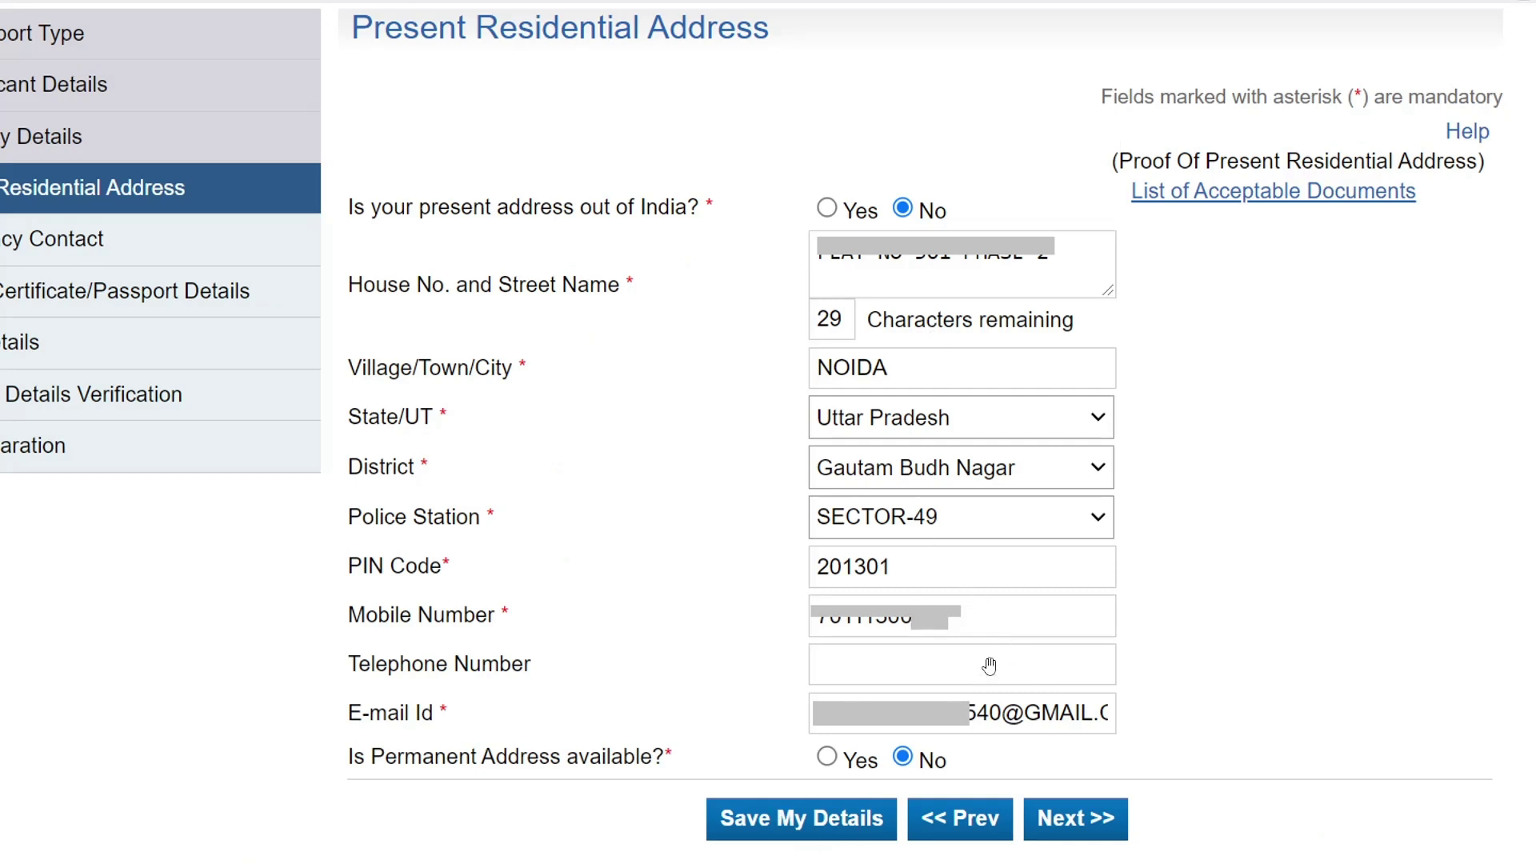
Save the present address, accept SMS updates and the passport office alert, then submit the emergency contact
left_click(1102, 831)
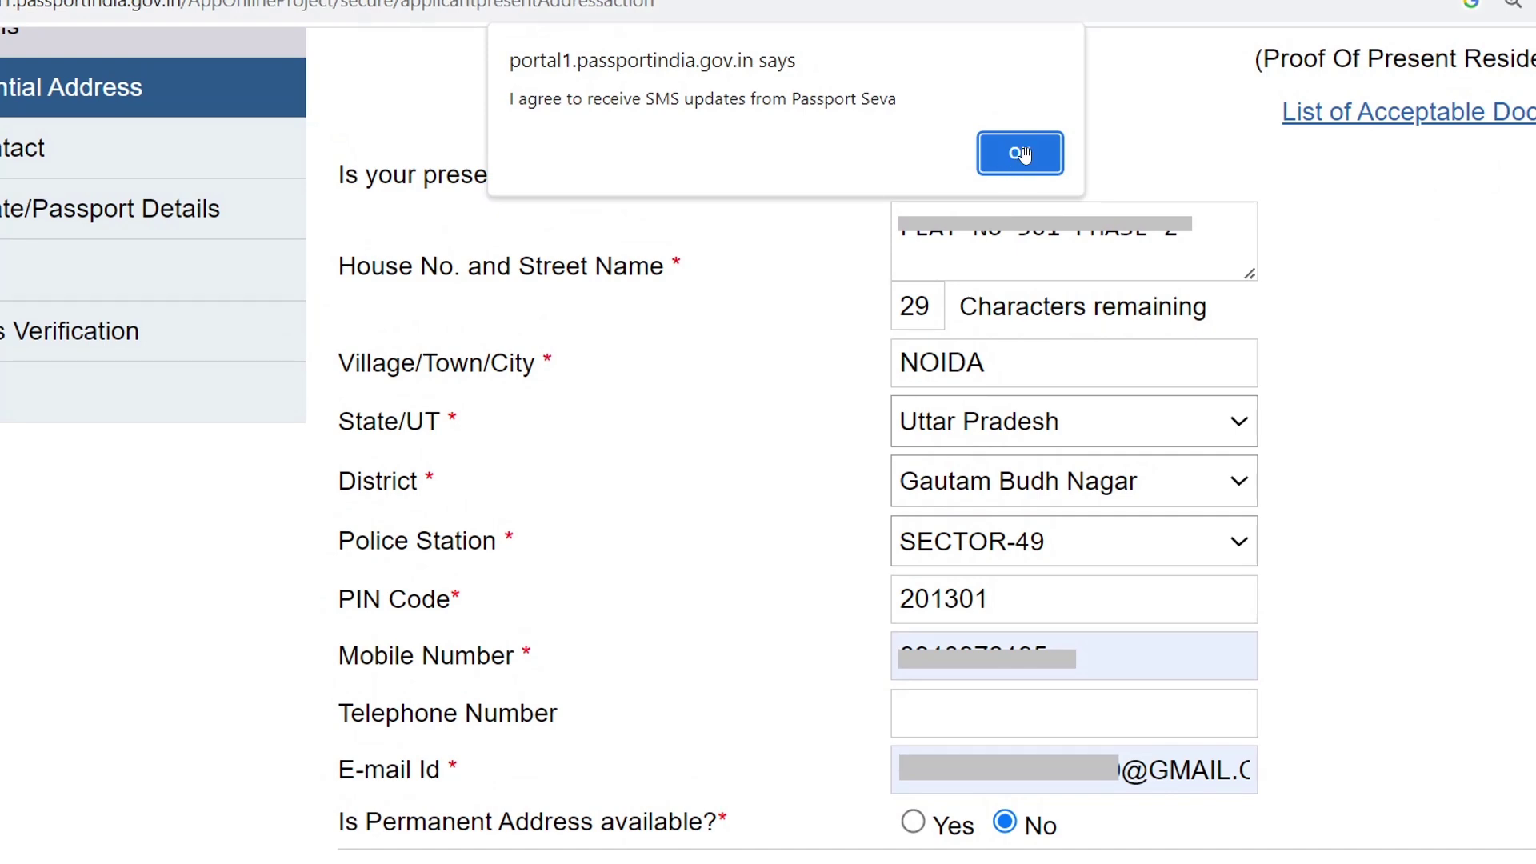
left_click(1021, 154)
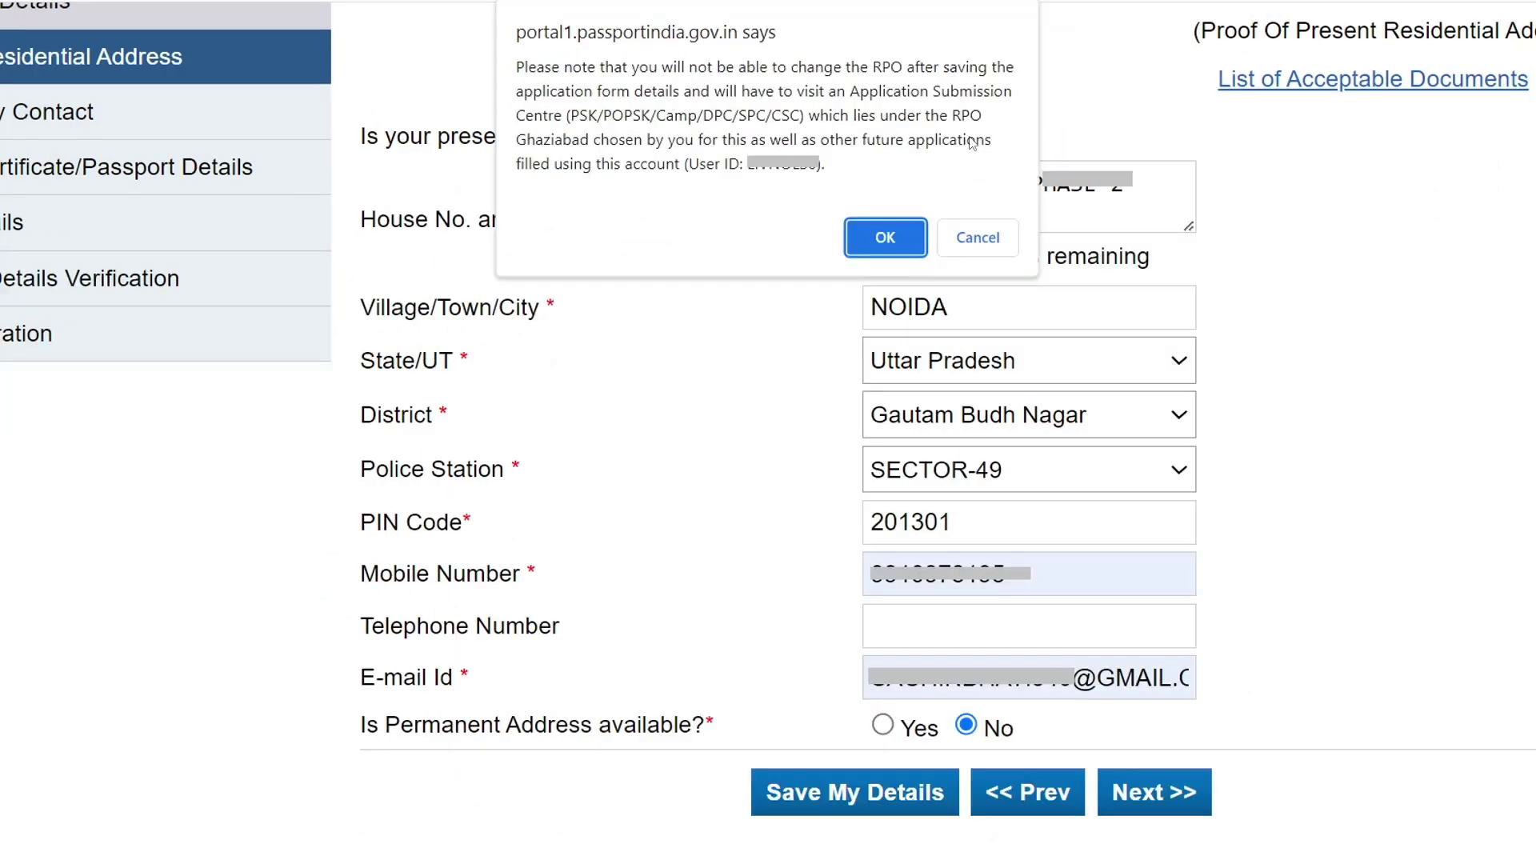
left_click(885, 236)
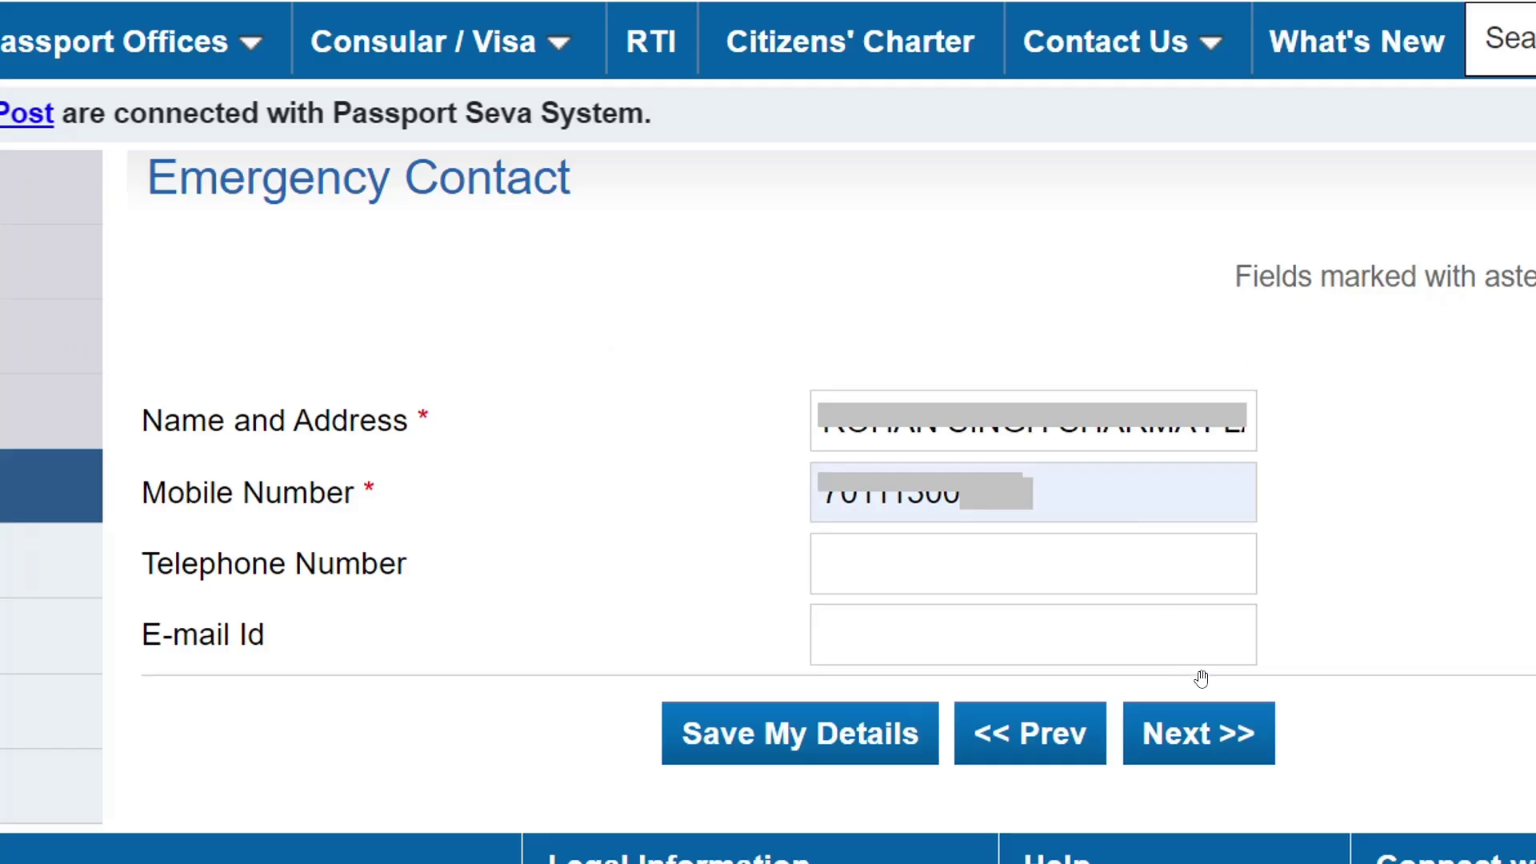
left_click(1202, 737)
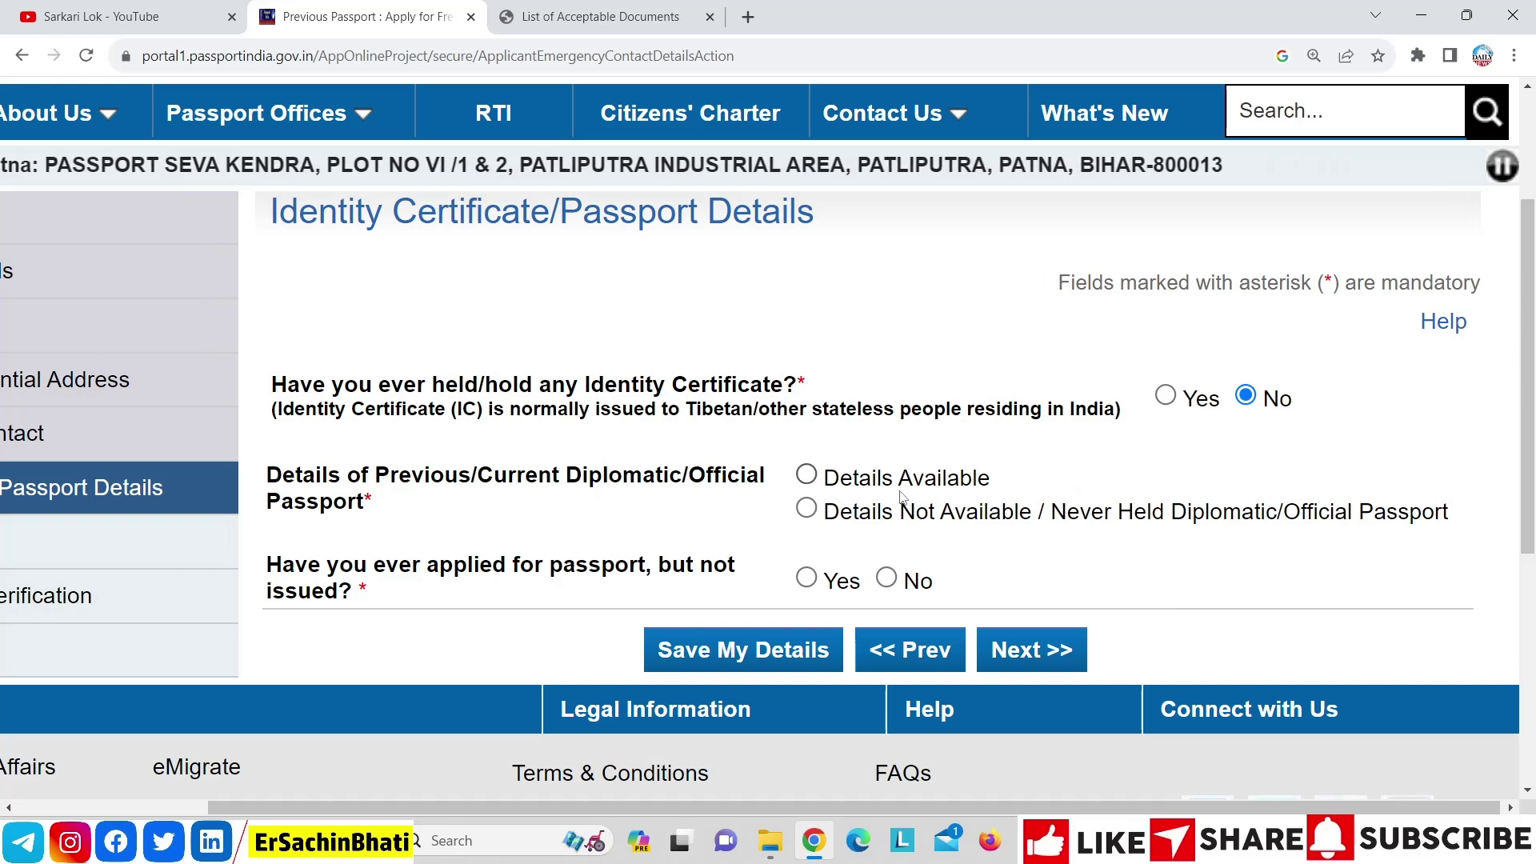
Mark diplomatic/official passport details as not available and answer No to applied-but-not-issued
left_click(806, 510)
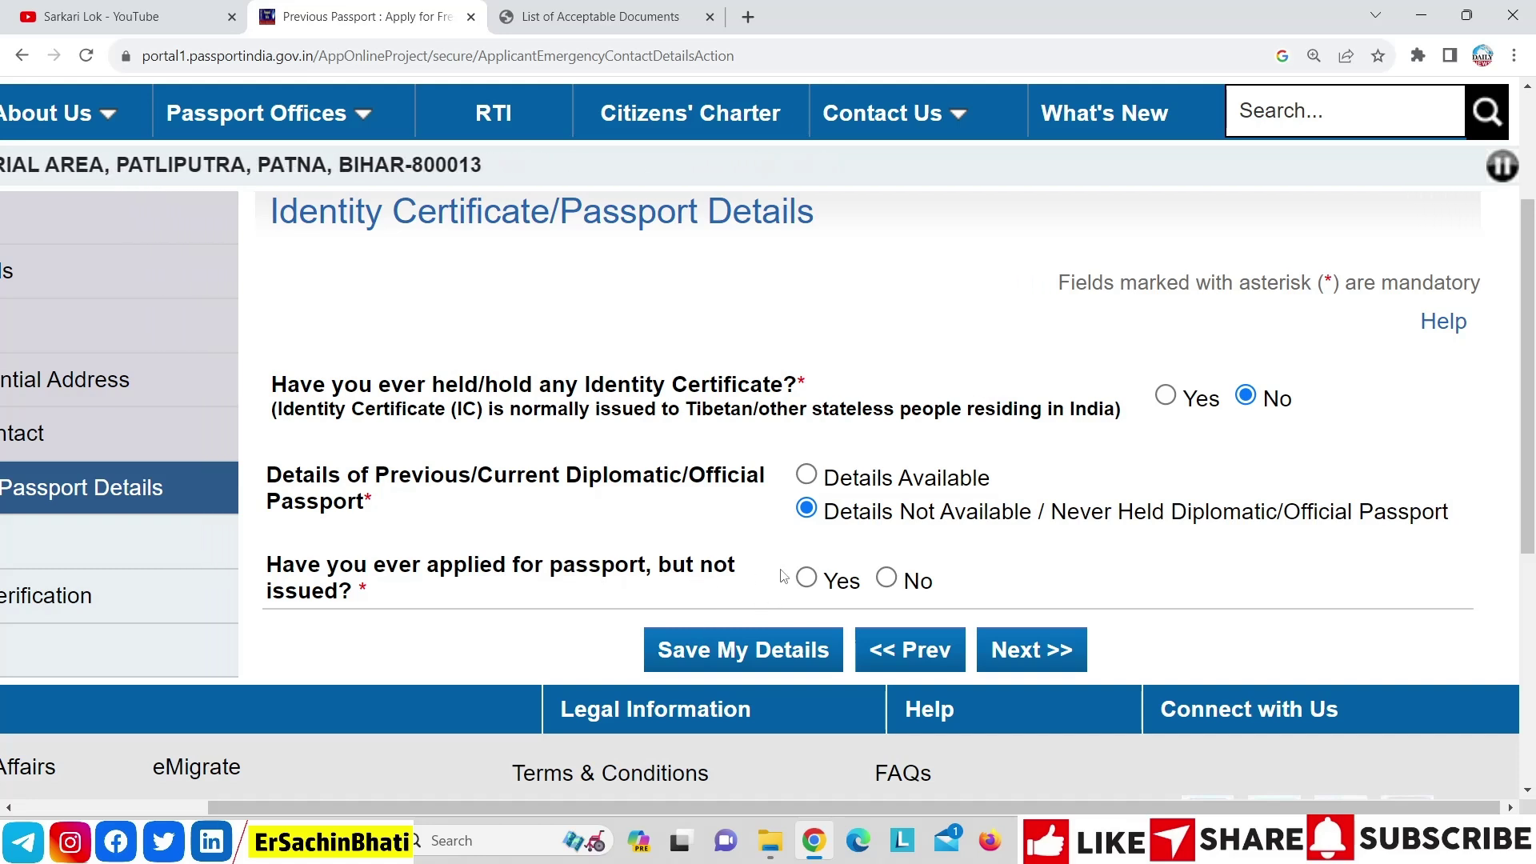
left_click(806, 577)
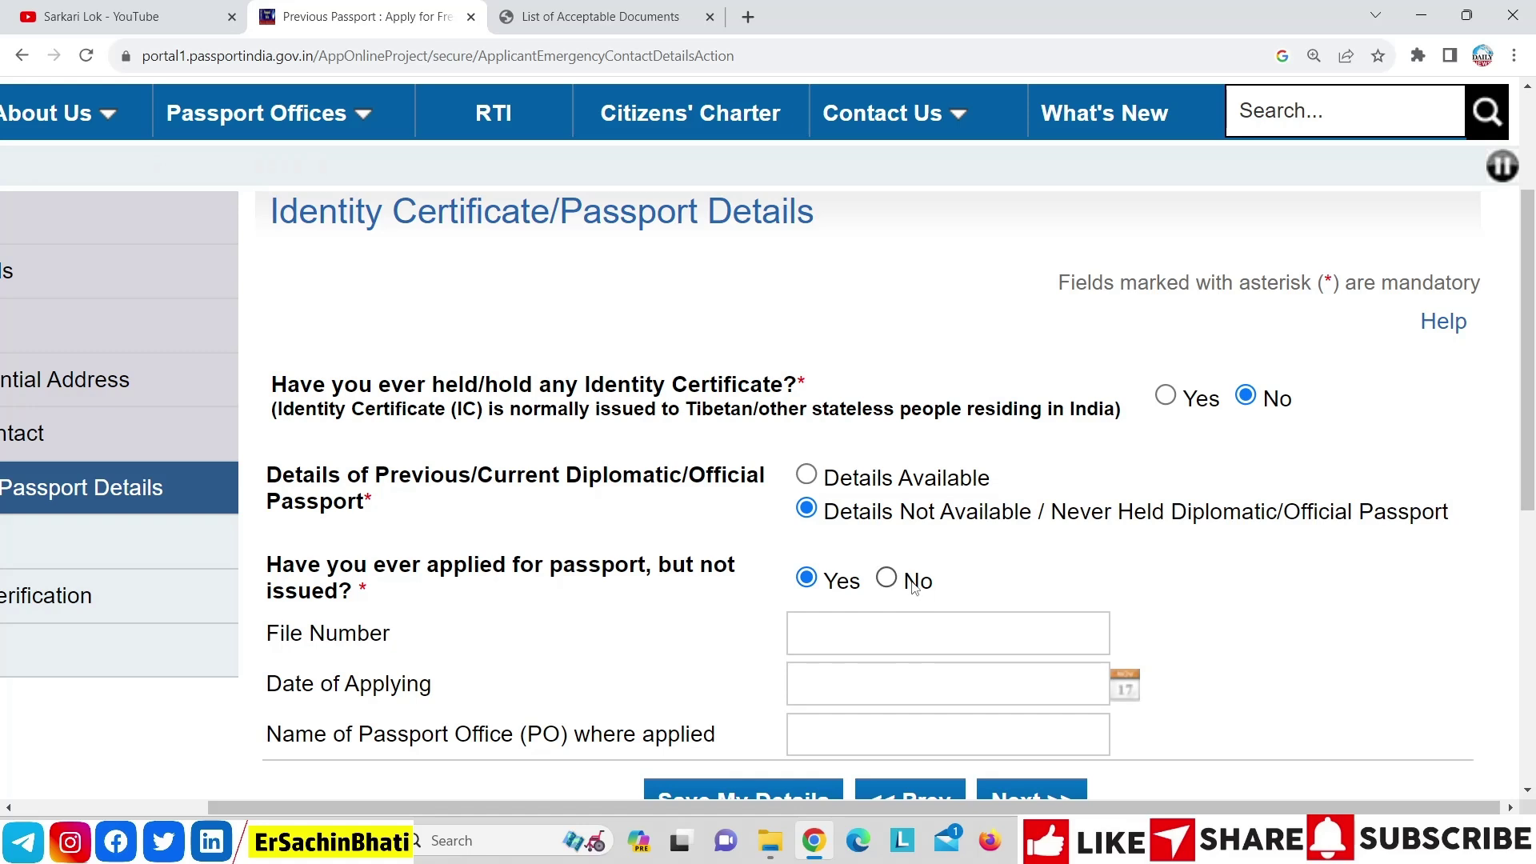
left_click_drag(1527, 434, 1526, 477)
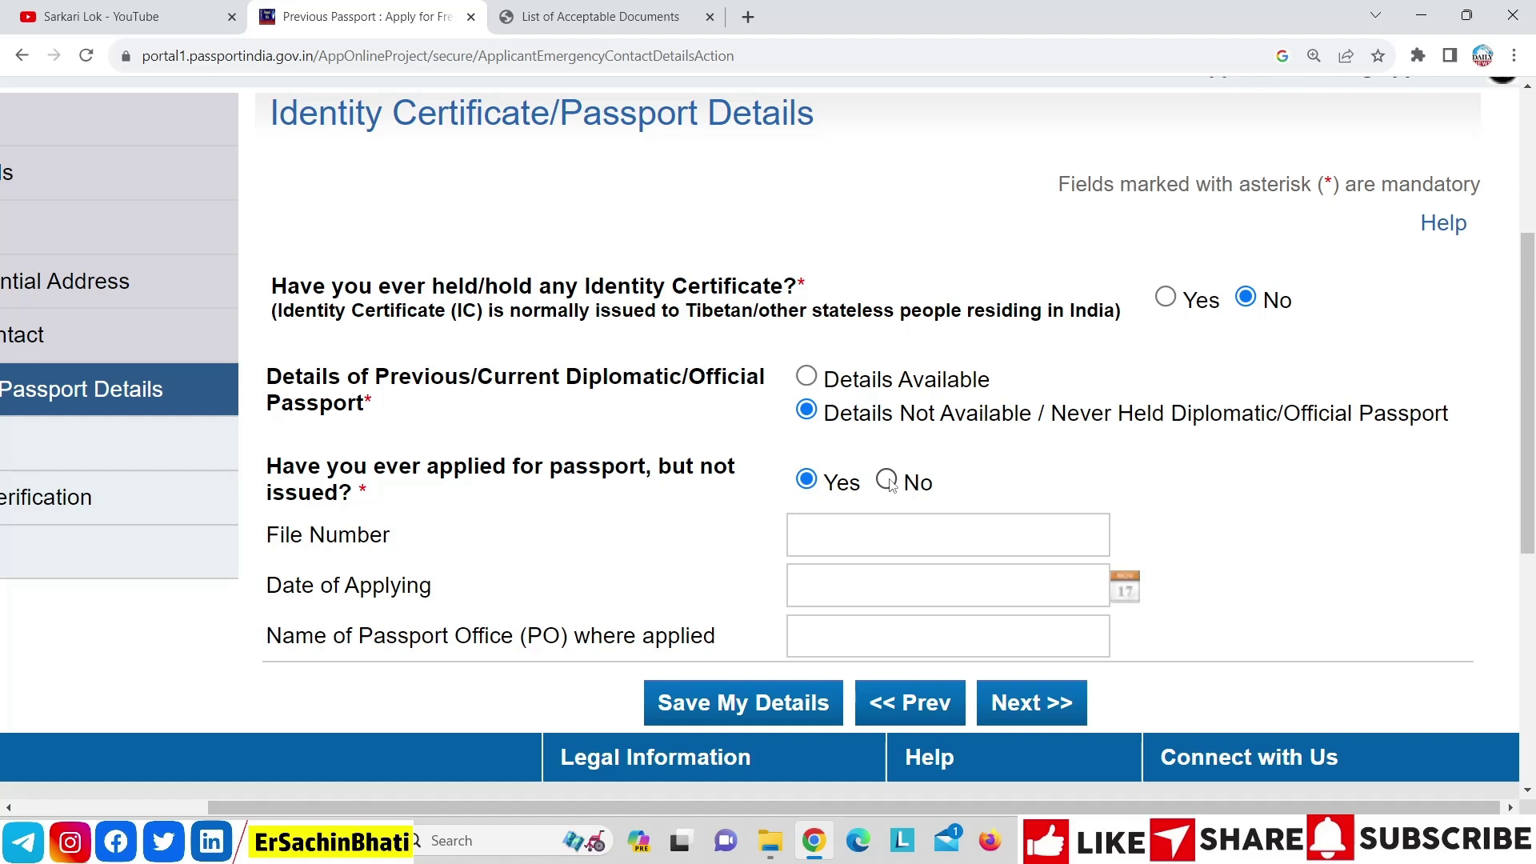
left_click(887, 481)
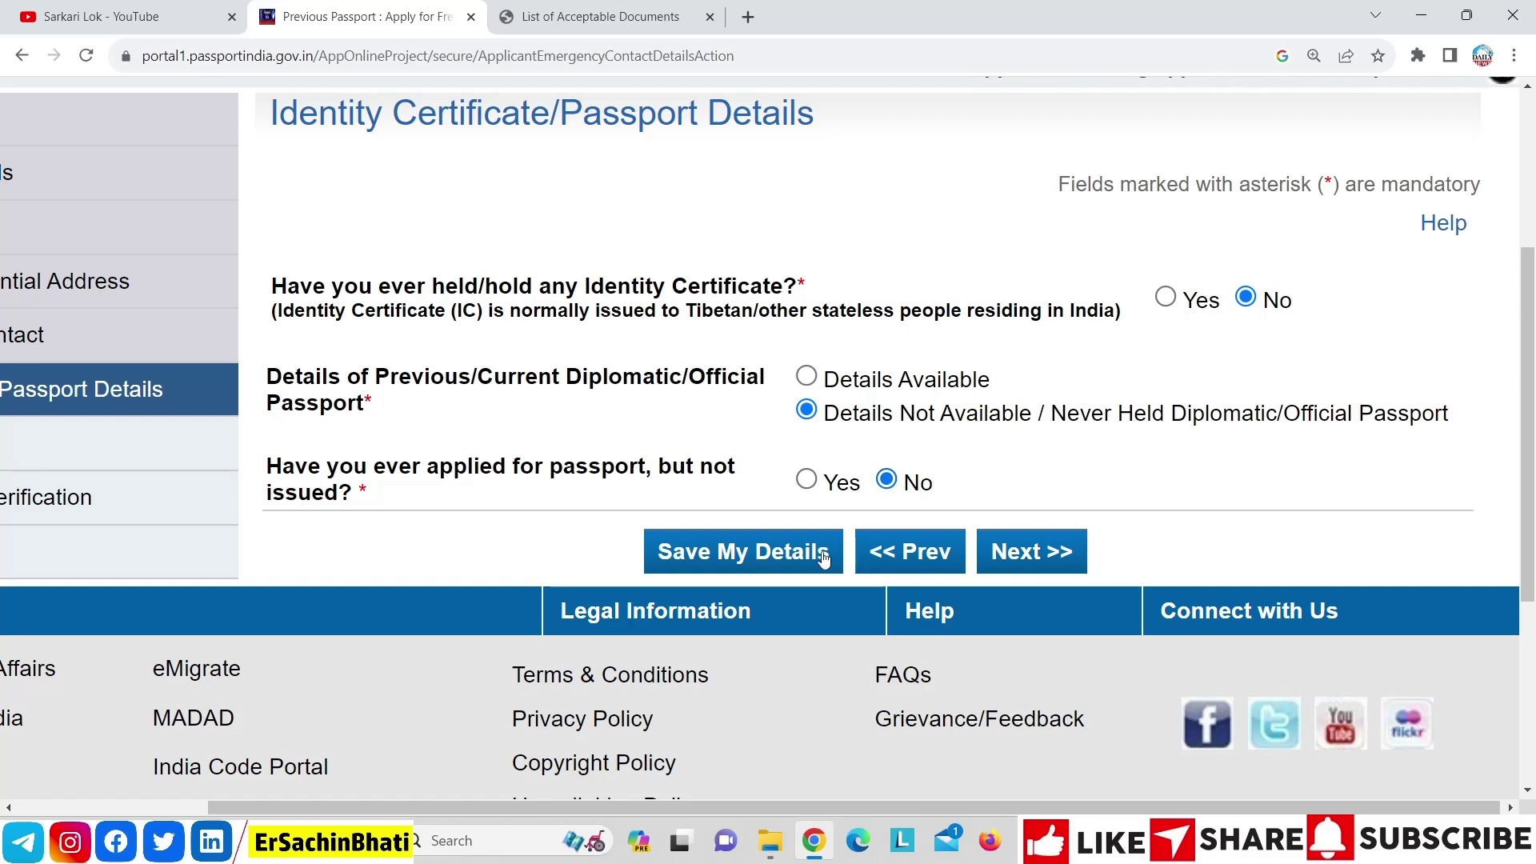
Answer No to the criminal-proceedings, conviction, passport refusal, impounding and revocation questions
left_click(1043, 562)
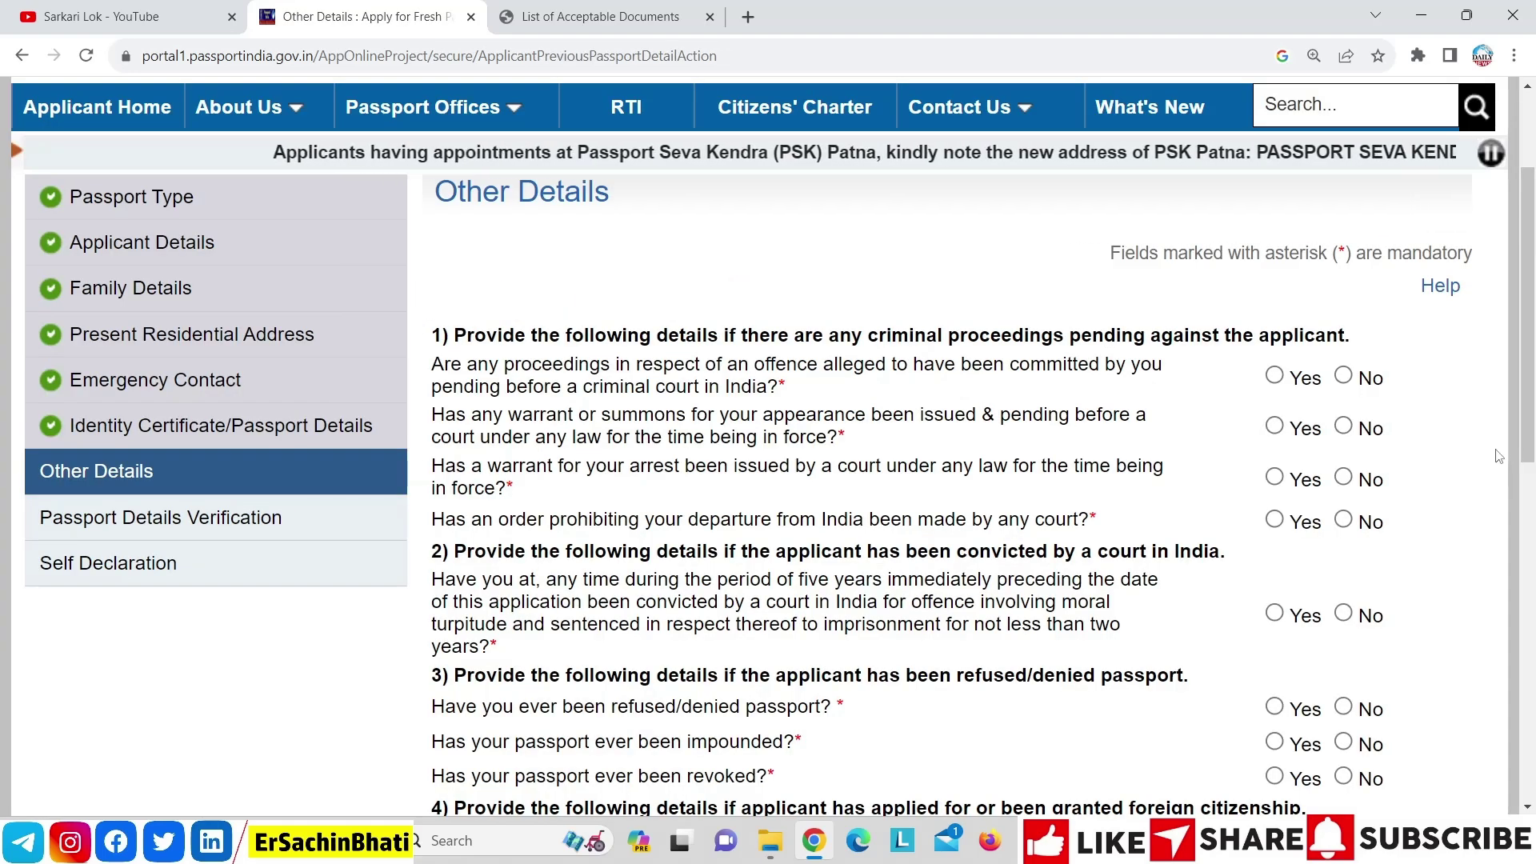
left_click(1345, 376)
left_click(1344, 427)
left_click(1343, 478)
left_click(1344, 520)
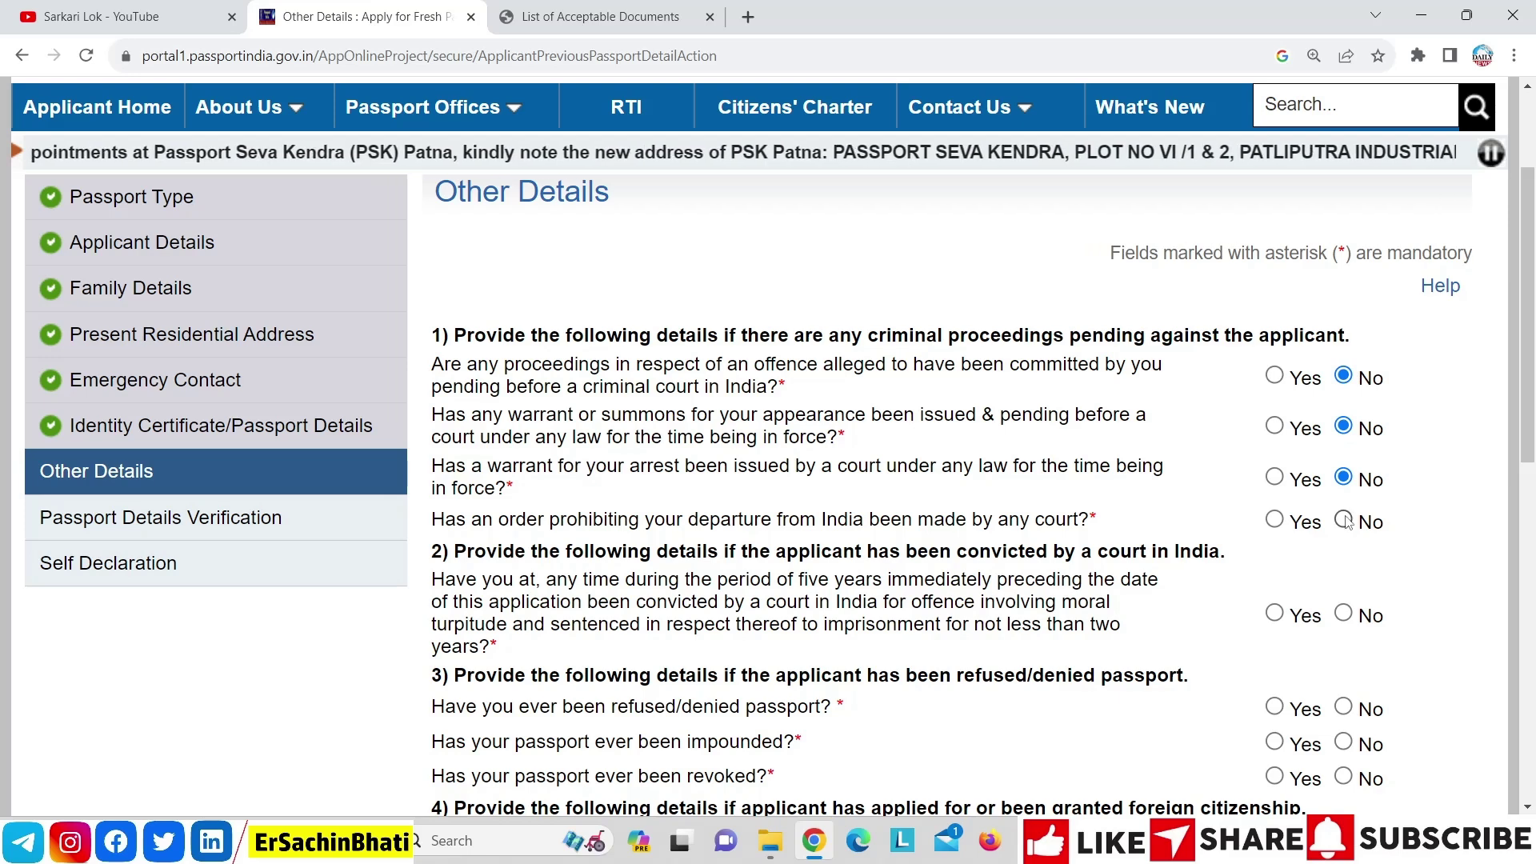
left_click(1343, 614)
left_click(1343, 707)
left_click(1344, 743)
left_click(1343, 776)
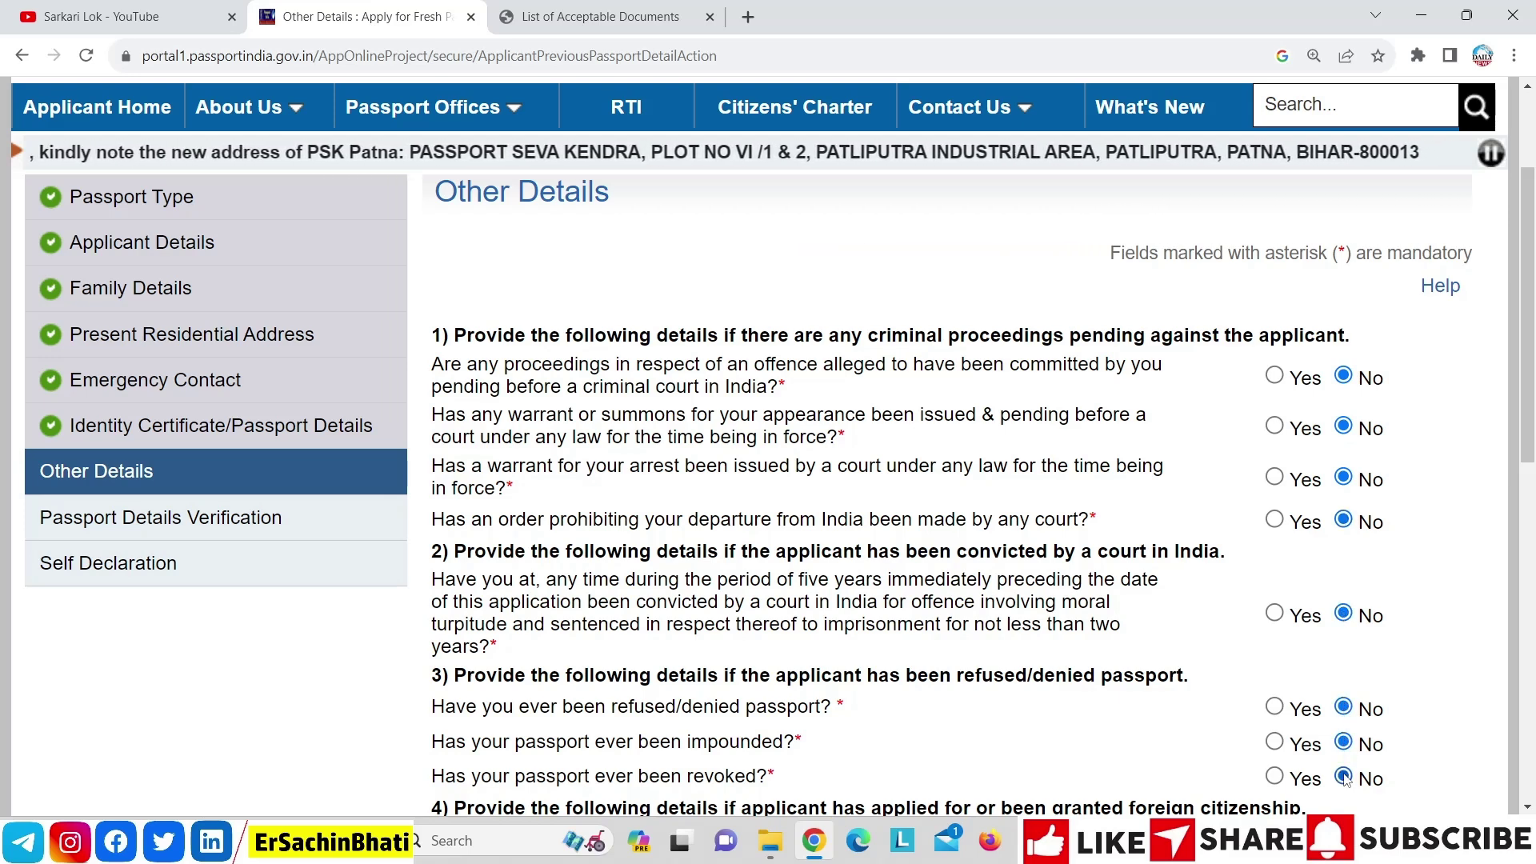
Answer No to the foreign citizenship, renunciation, emergency certificate, deportation and repatriation questions
scroll(1532, 462, "down", 6)
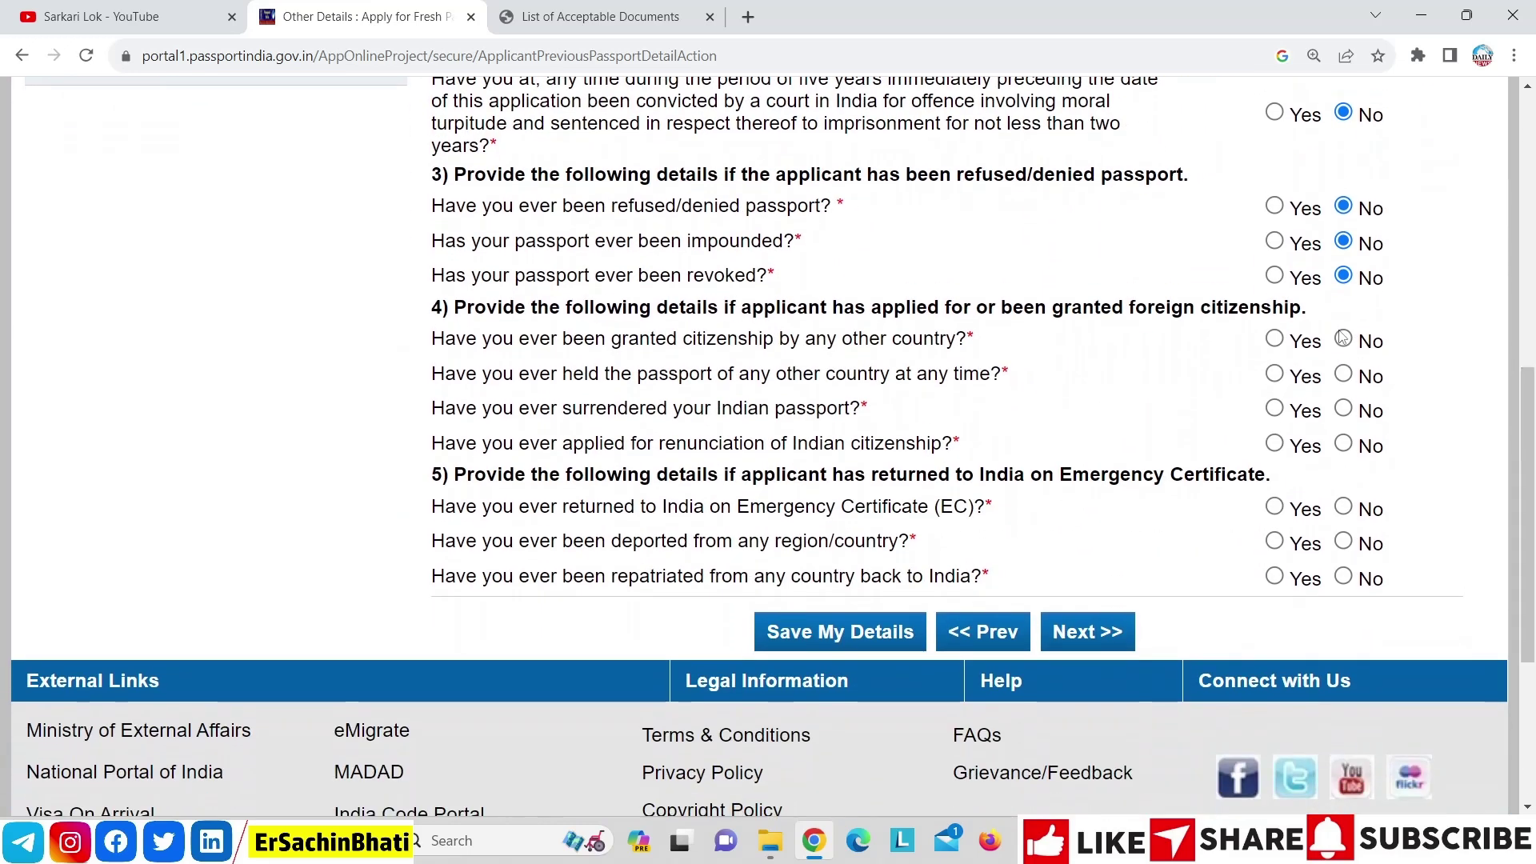
left_click(1343, 339)
left_click(1344, 374)
left_click(1343, 409)
left_click(1342, 444)
left_click(1343, 506)
left_click(1343, 541)
left_click(1345, 576)
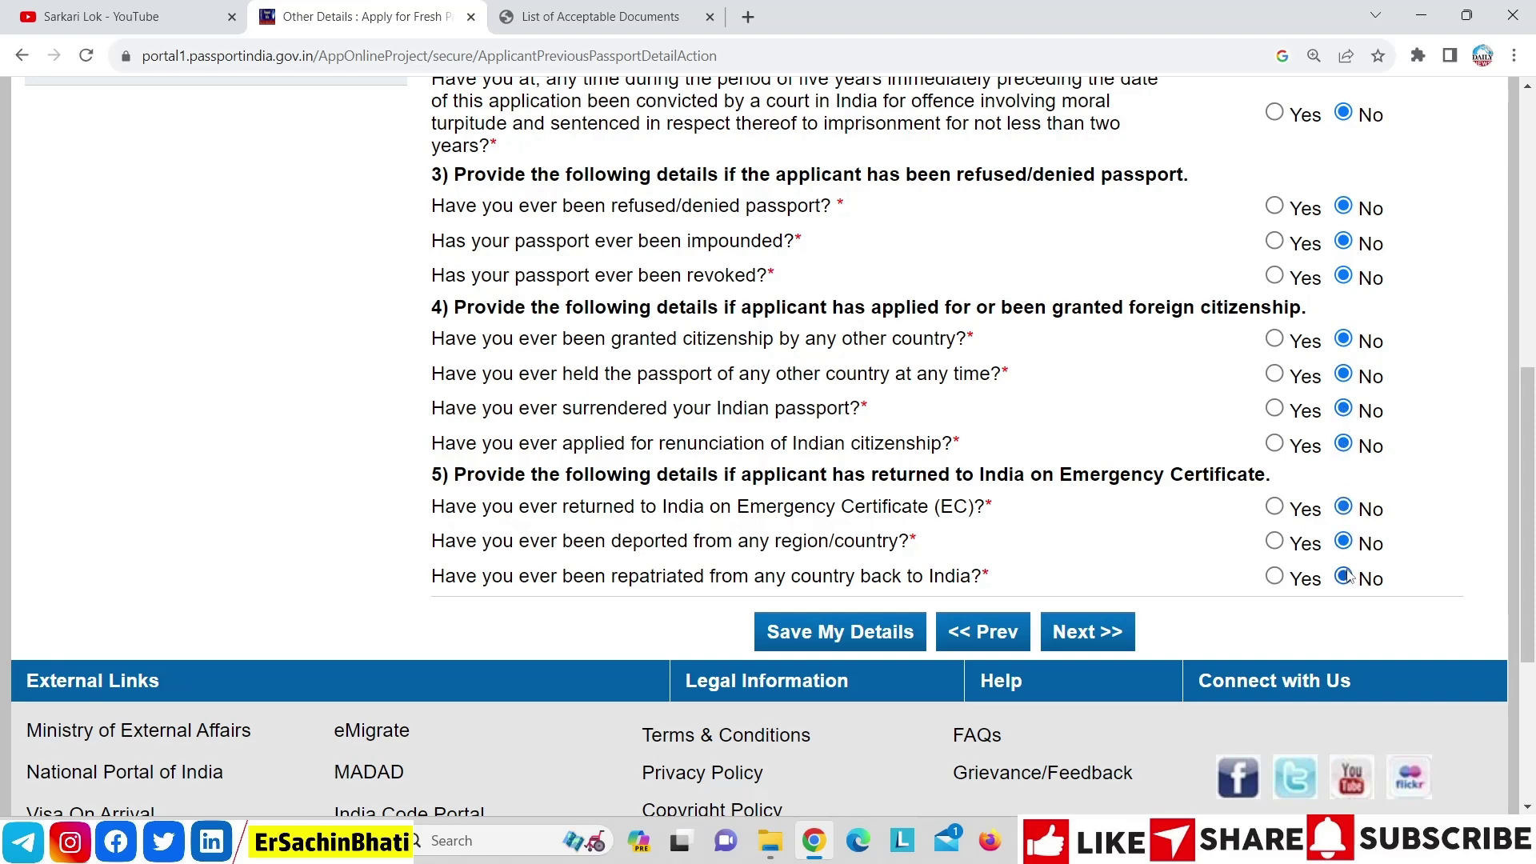
left_click_drag(1527, 552, 1531, 388)
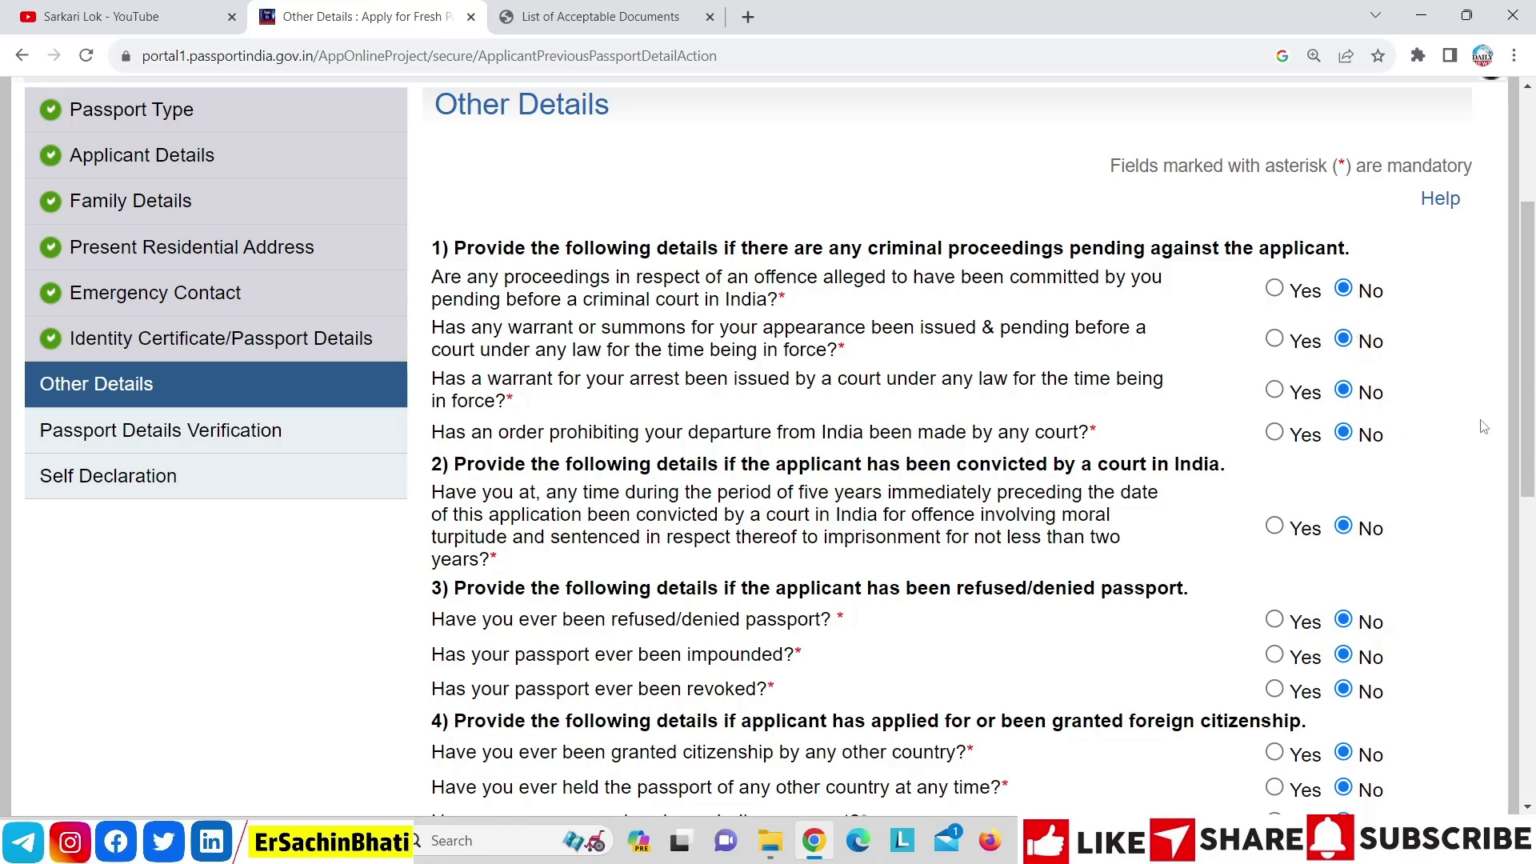
left_click_drag(1531, 397, 1531, 500)
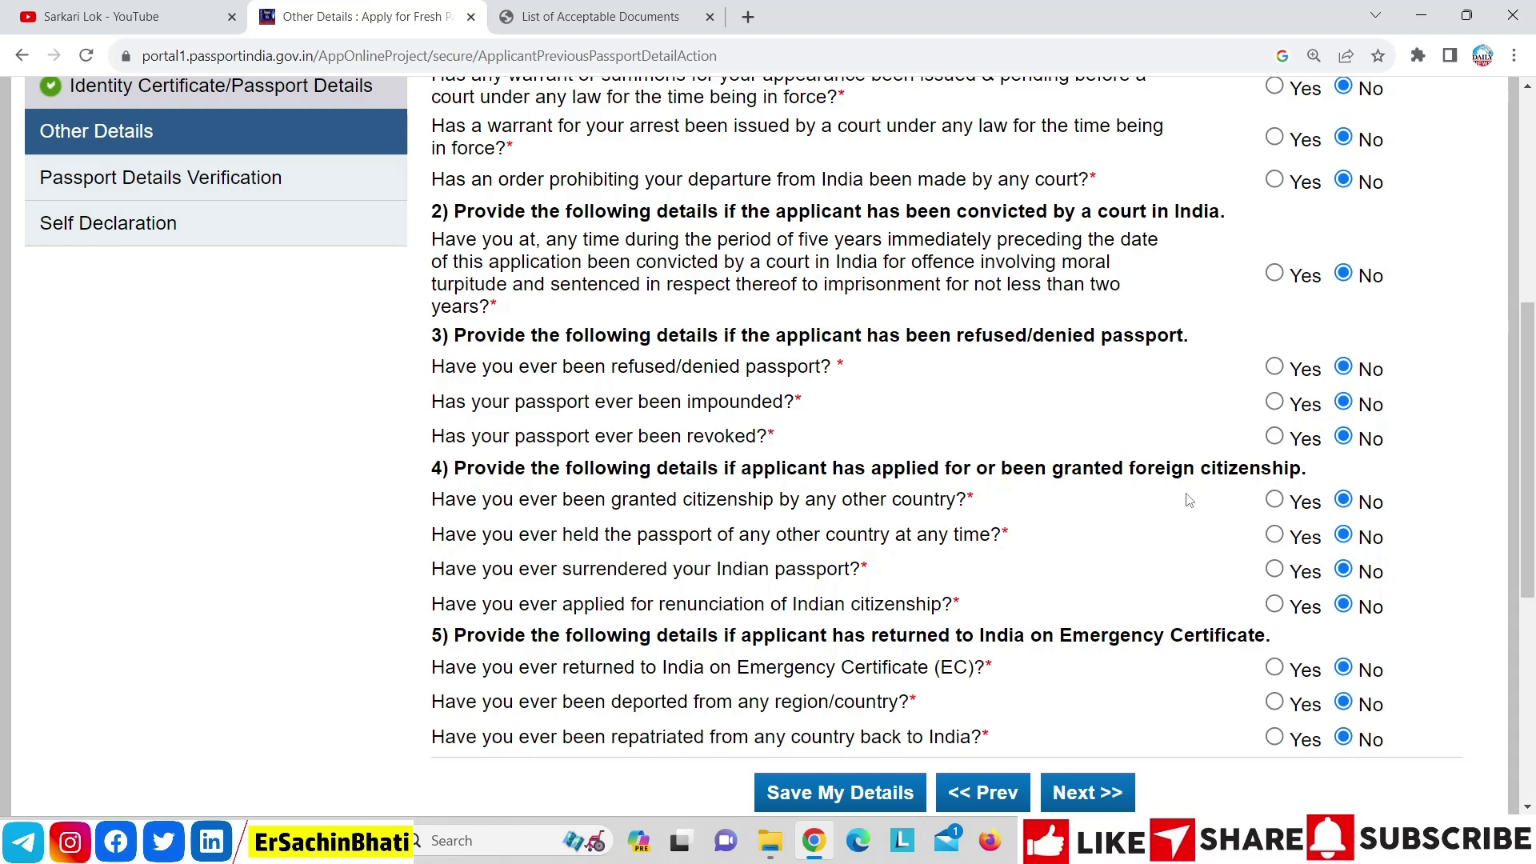
key("Tab")
Open the Passport Details Verification preview, review it, and proceed to Self Declaration
left_click(1109, 796)
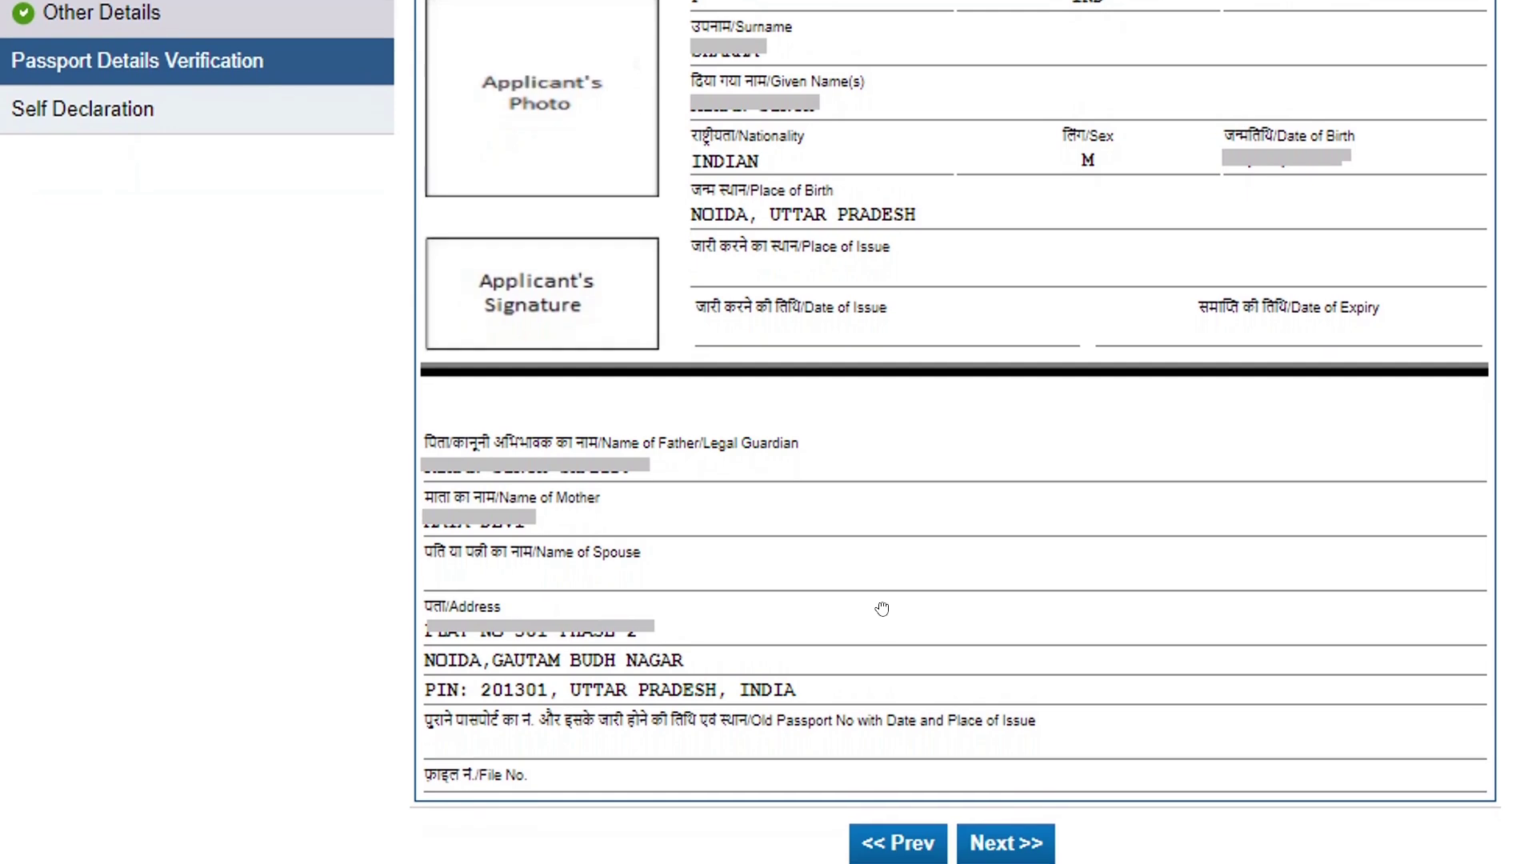
left_click(1004, 841)
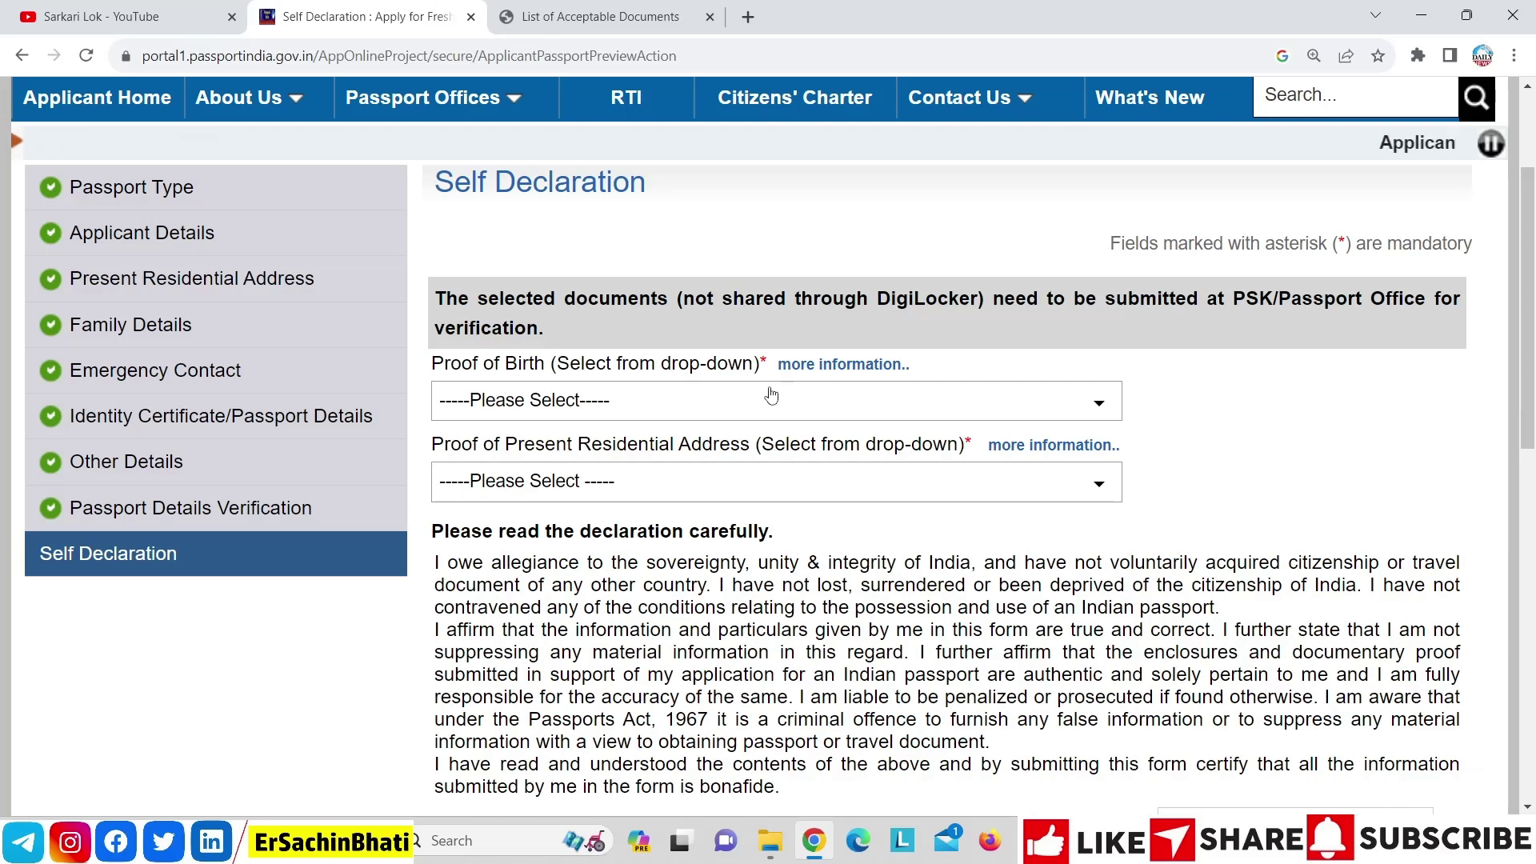
Set proof of birth to Aadhaar Card/E-Aadhaar after first trying PAN Card and EPIC
left_click(771, 396)
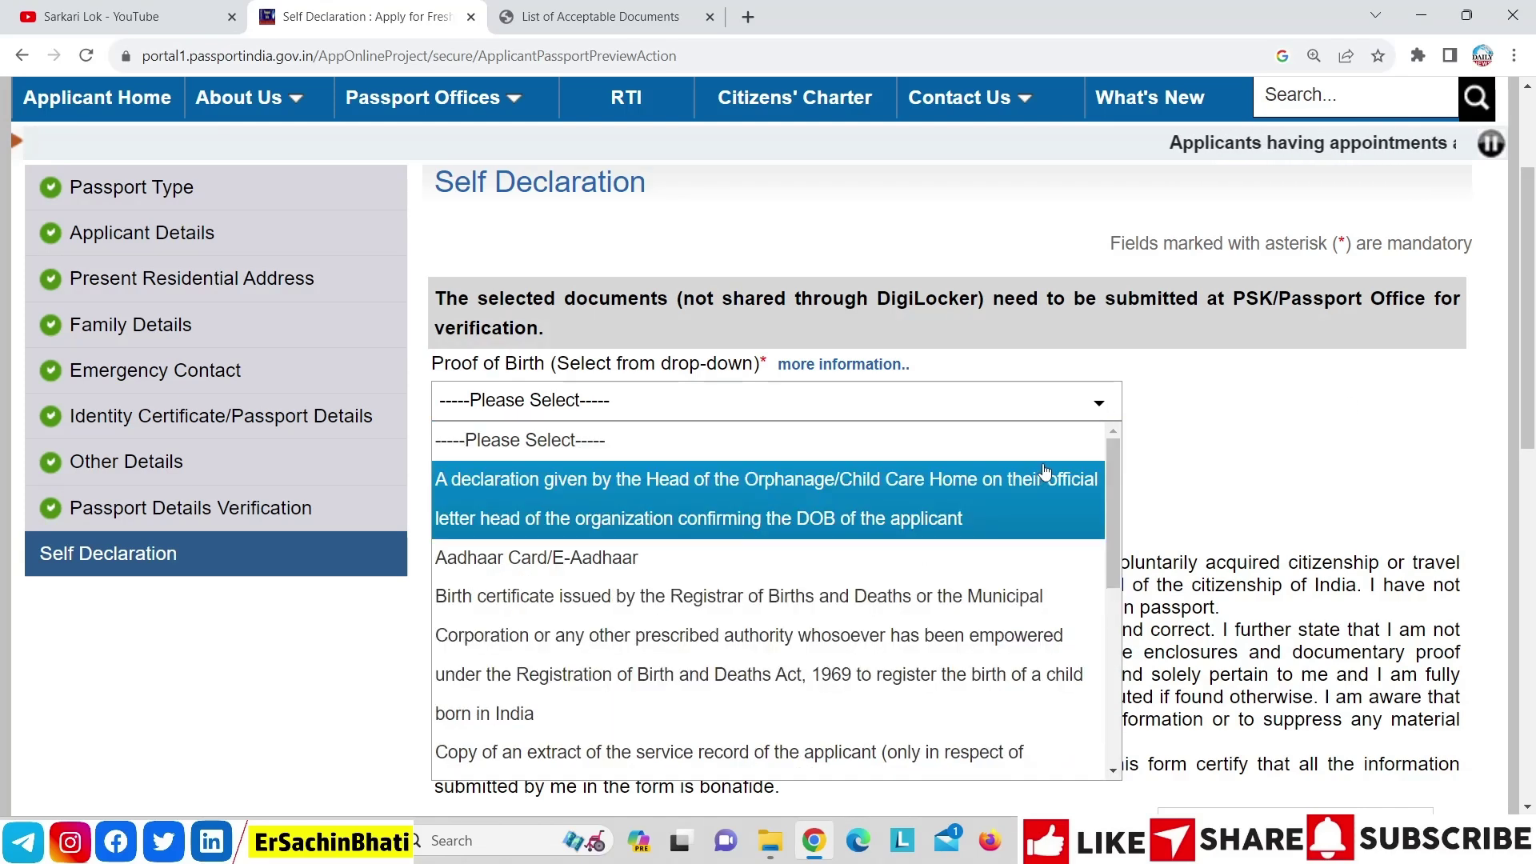
mouse_move(1108, 496)
left_mouse_down()
mouse_move(1112, 620)
mouse_move(1109, 496)
left_mouse_up()
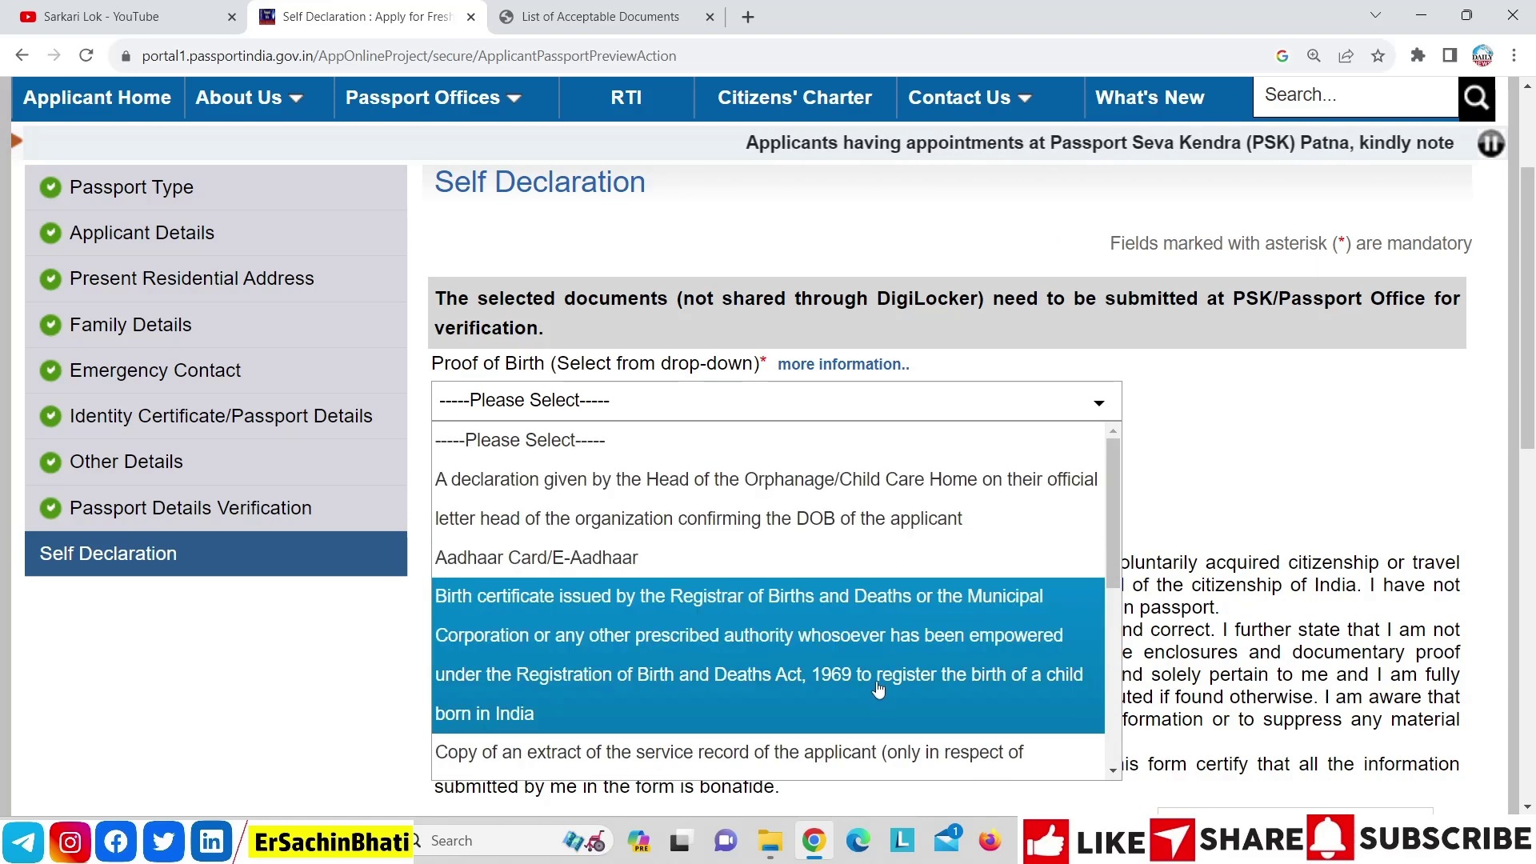
left_click_drag(1111, 498, 1158, 483)
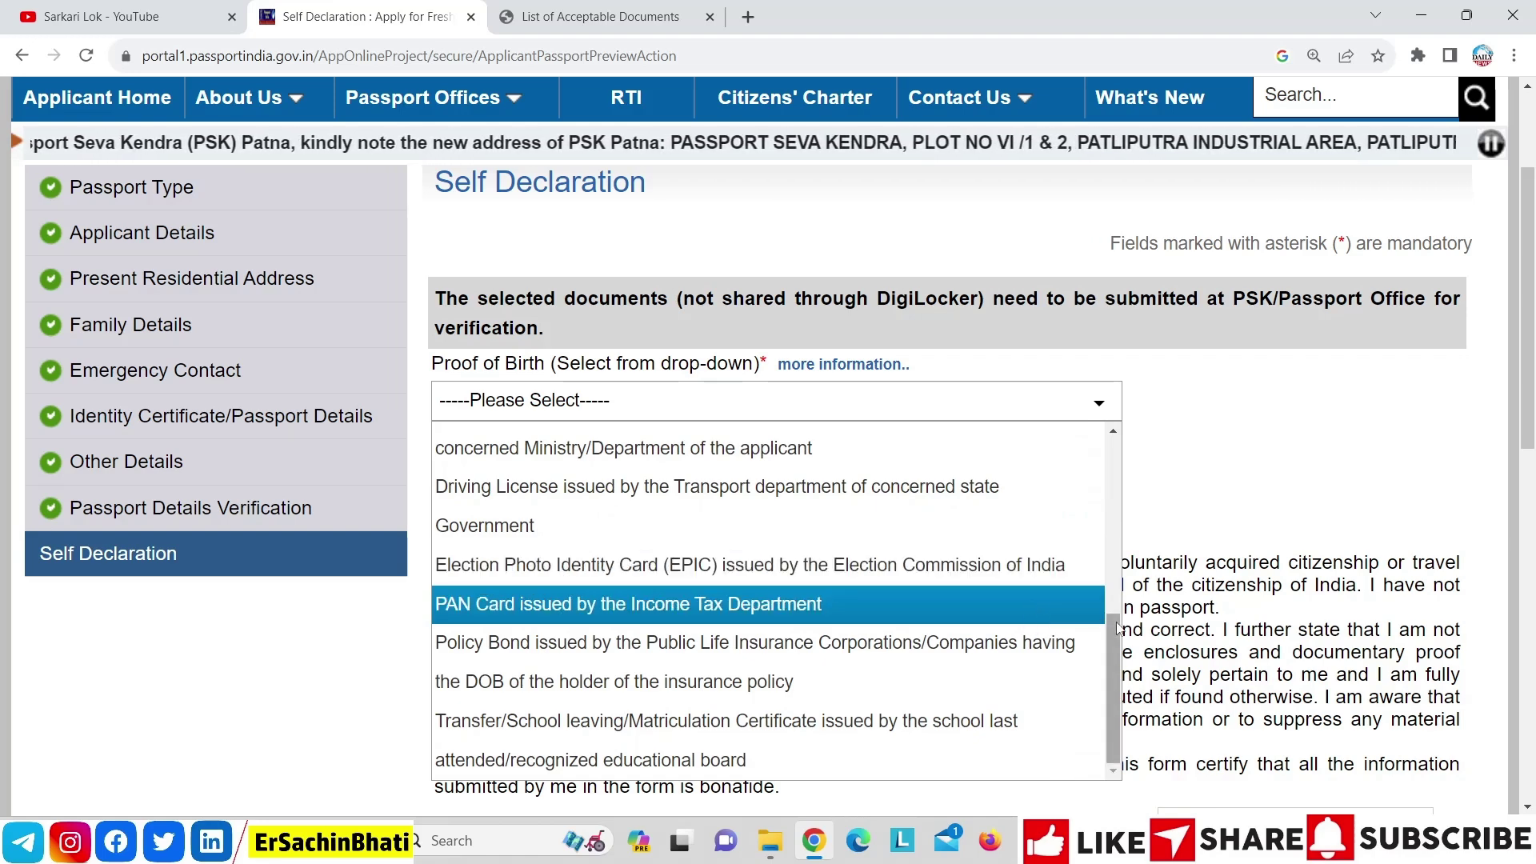
left_click(1033, 623)
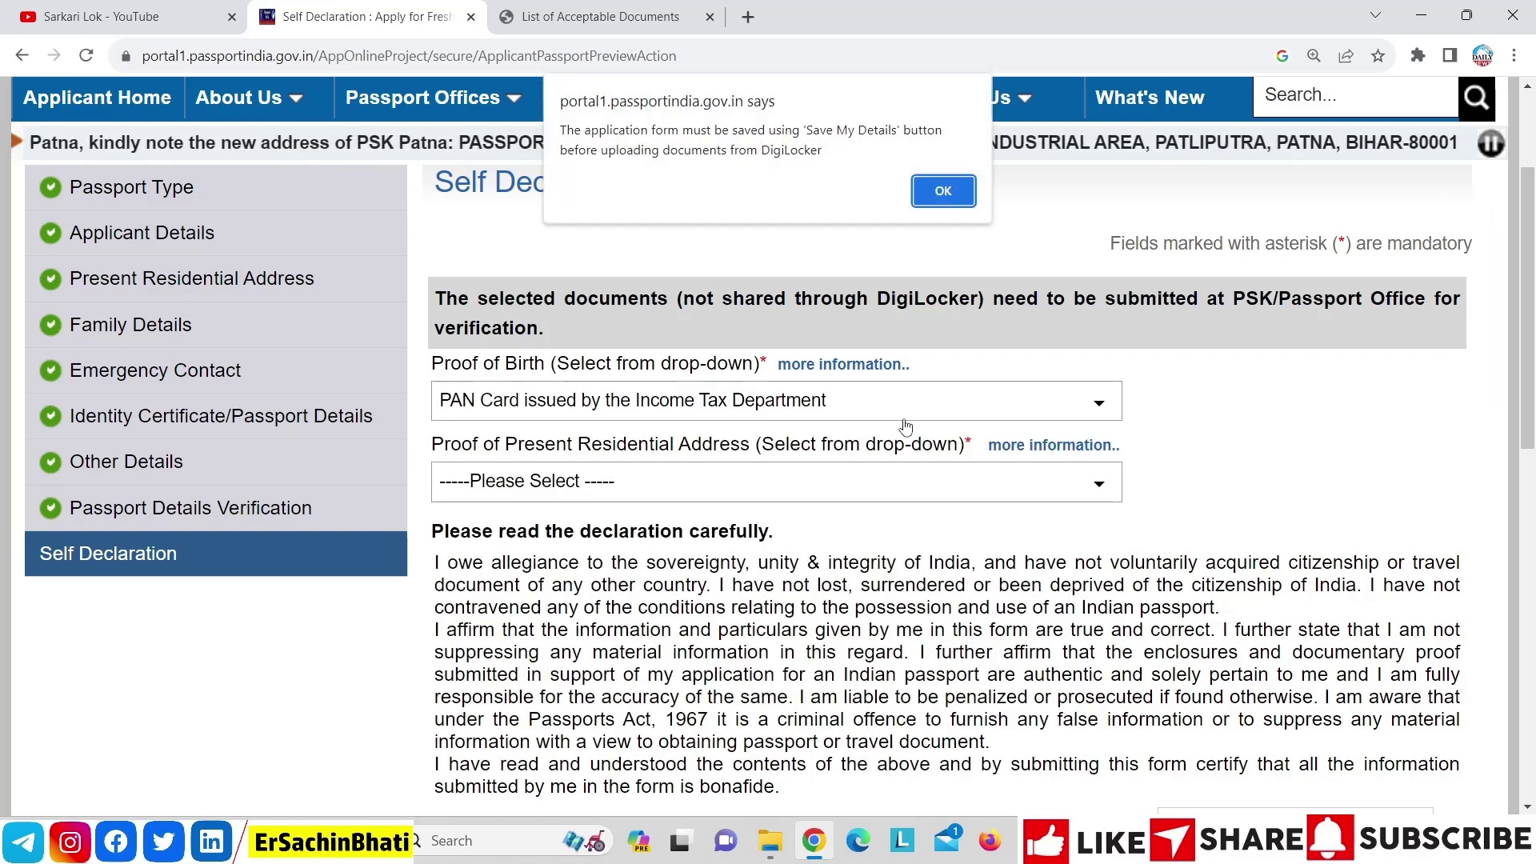
left_click(942, 190)
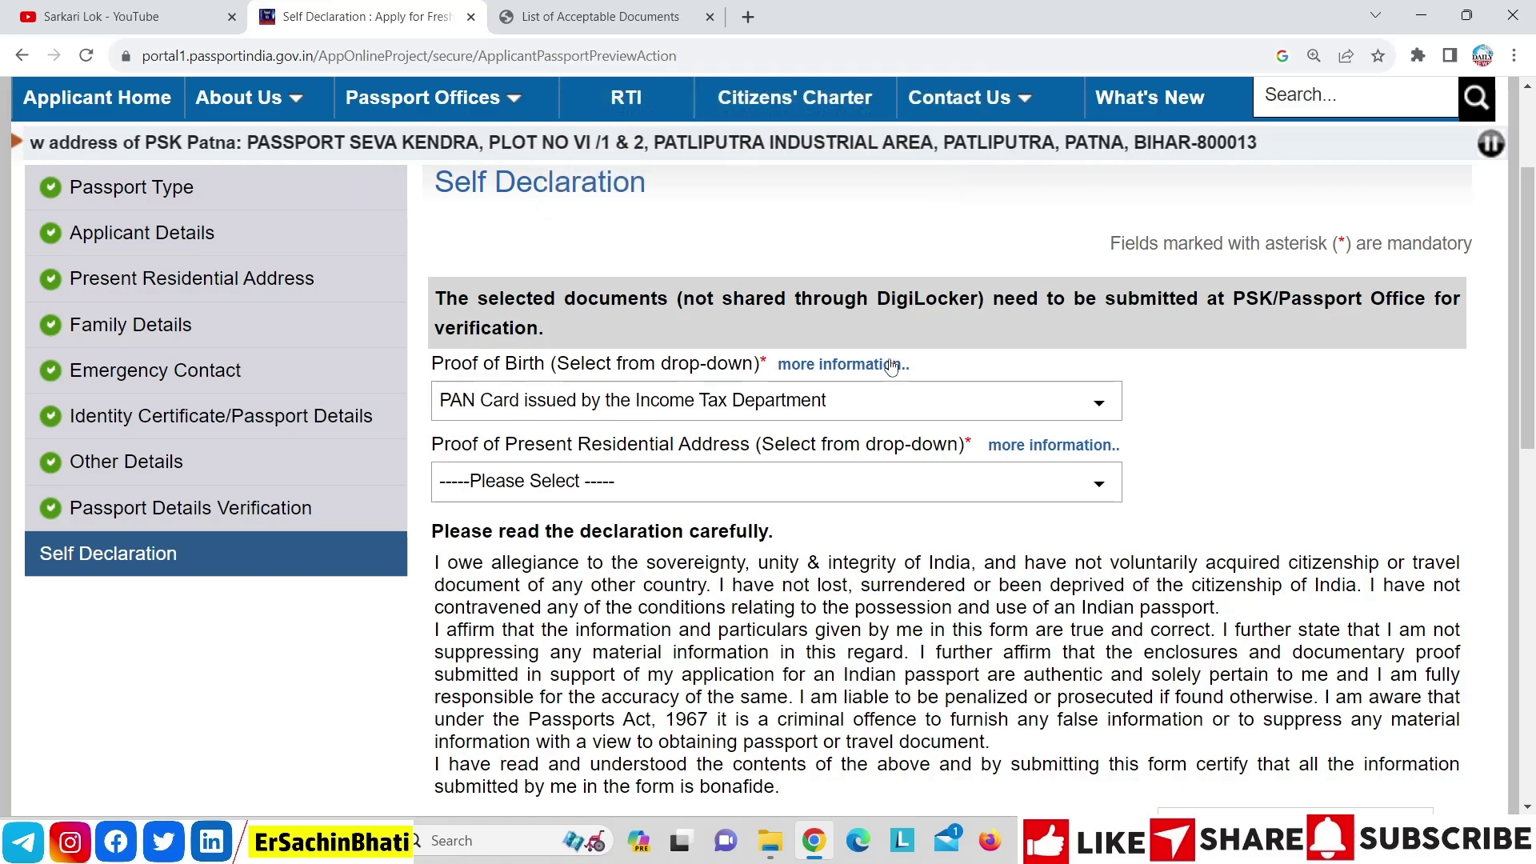
left_click(884, 404)
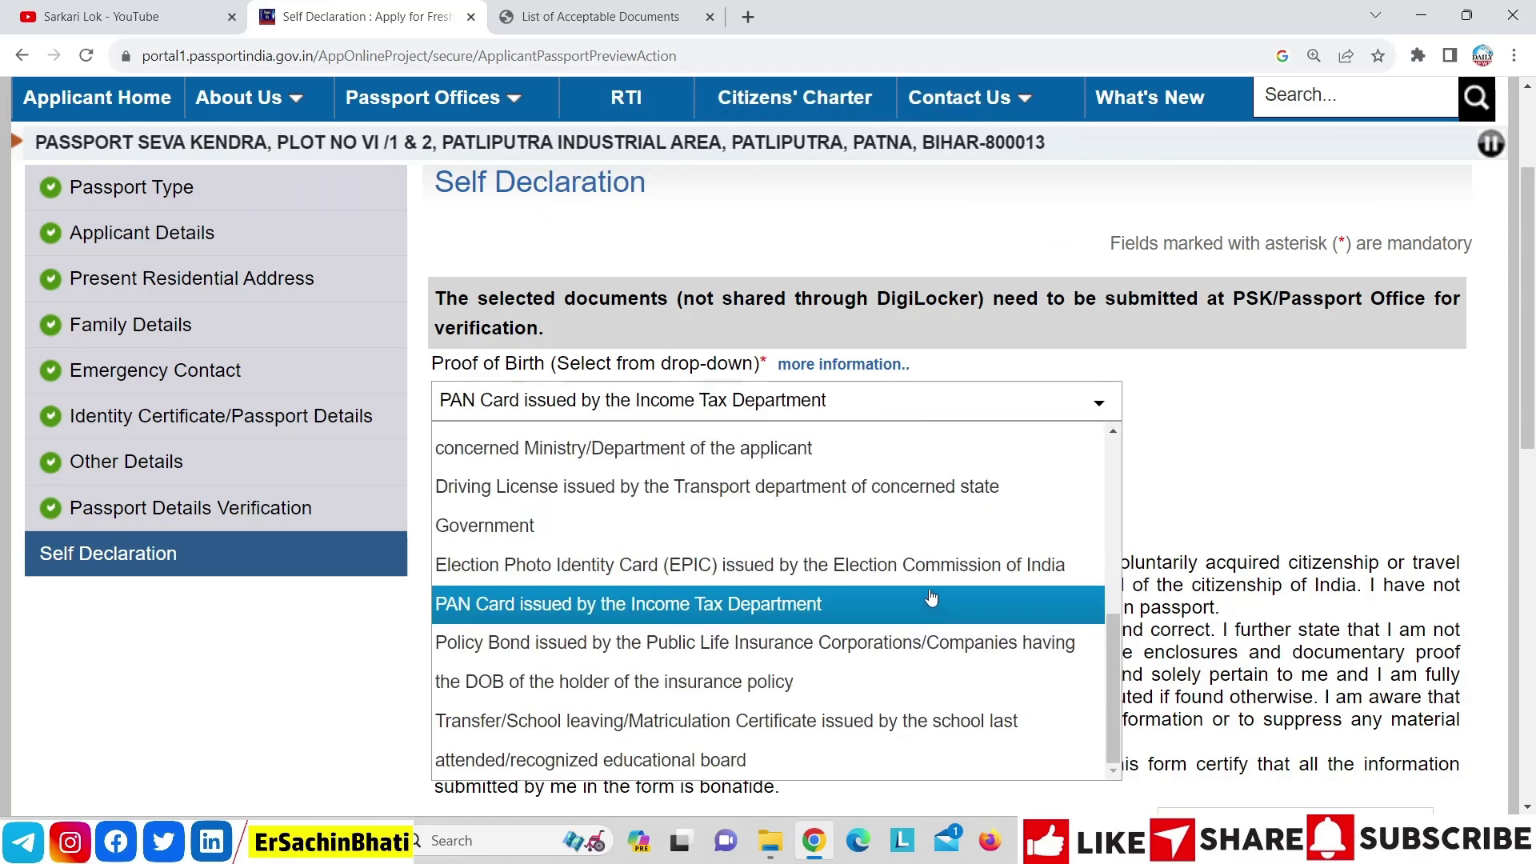
left_click(928, 565)
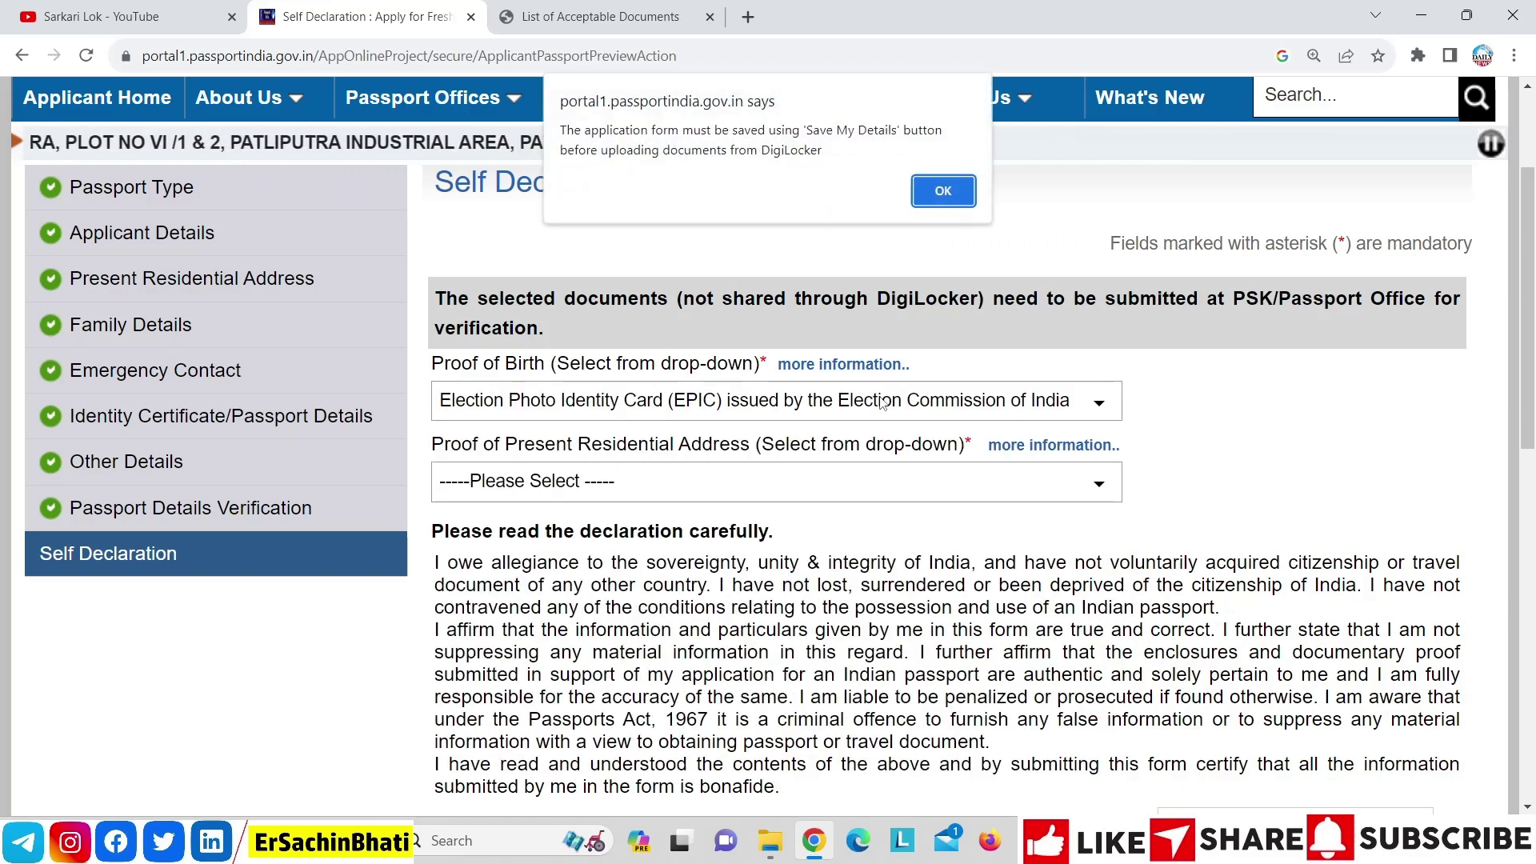
left_click(924, 190)
left_click(913, 405)
left_click_drag(1117, 656, 1112, 432)
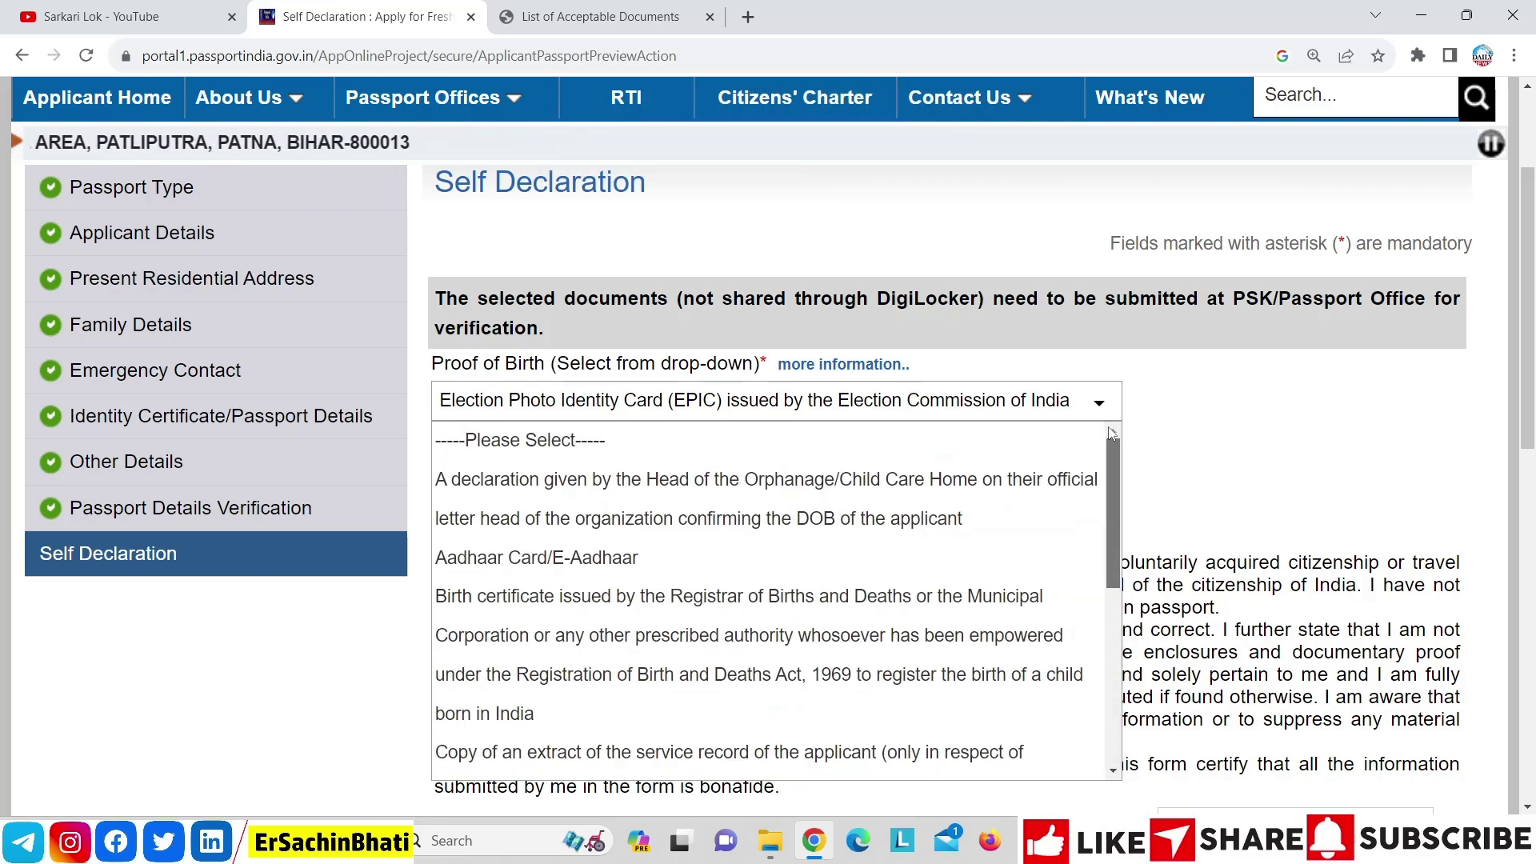
left_click(789, 558)
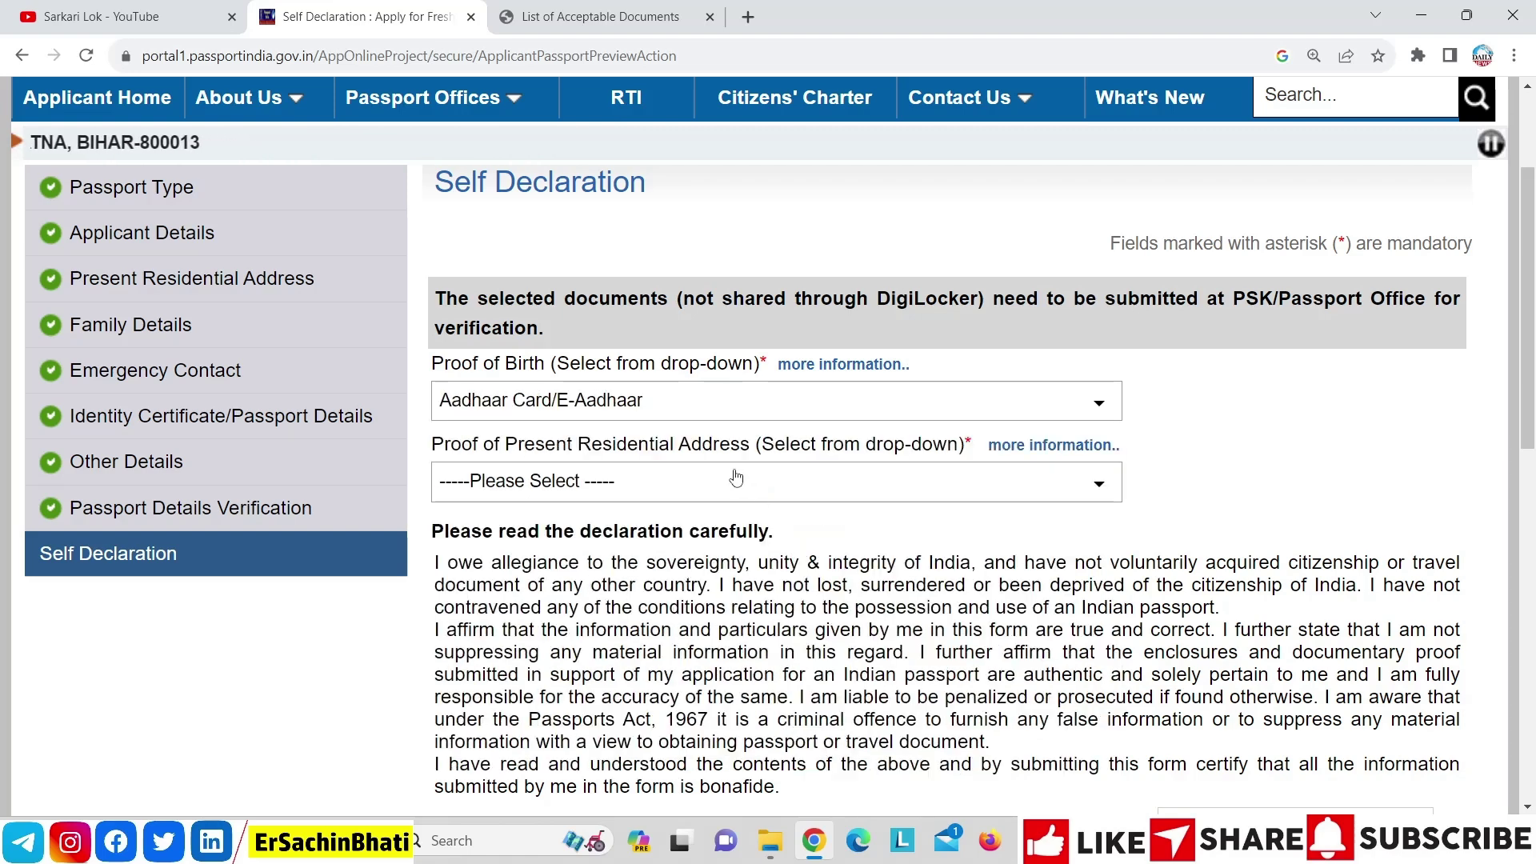
left_click(930, 191)
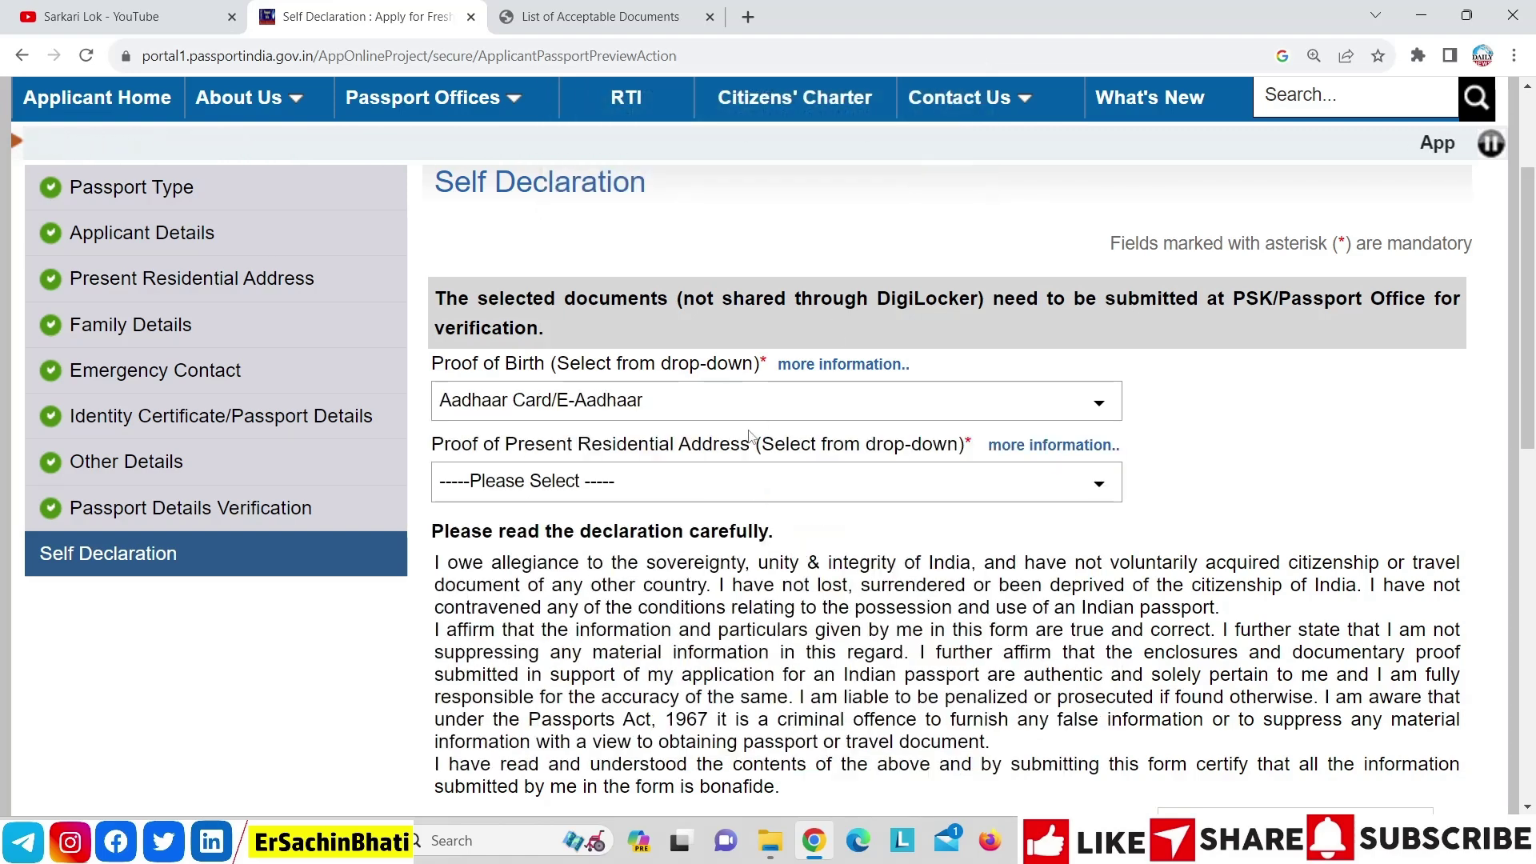
Choose Aadhaar Card (Address Proof) as the residential address proof and dismiss the alert
left_click(728, 484)
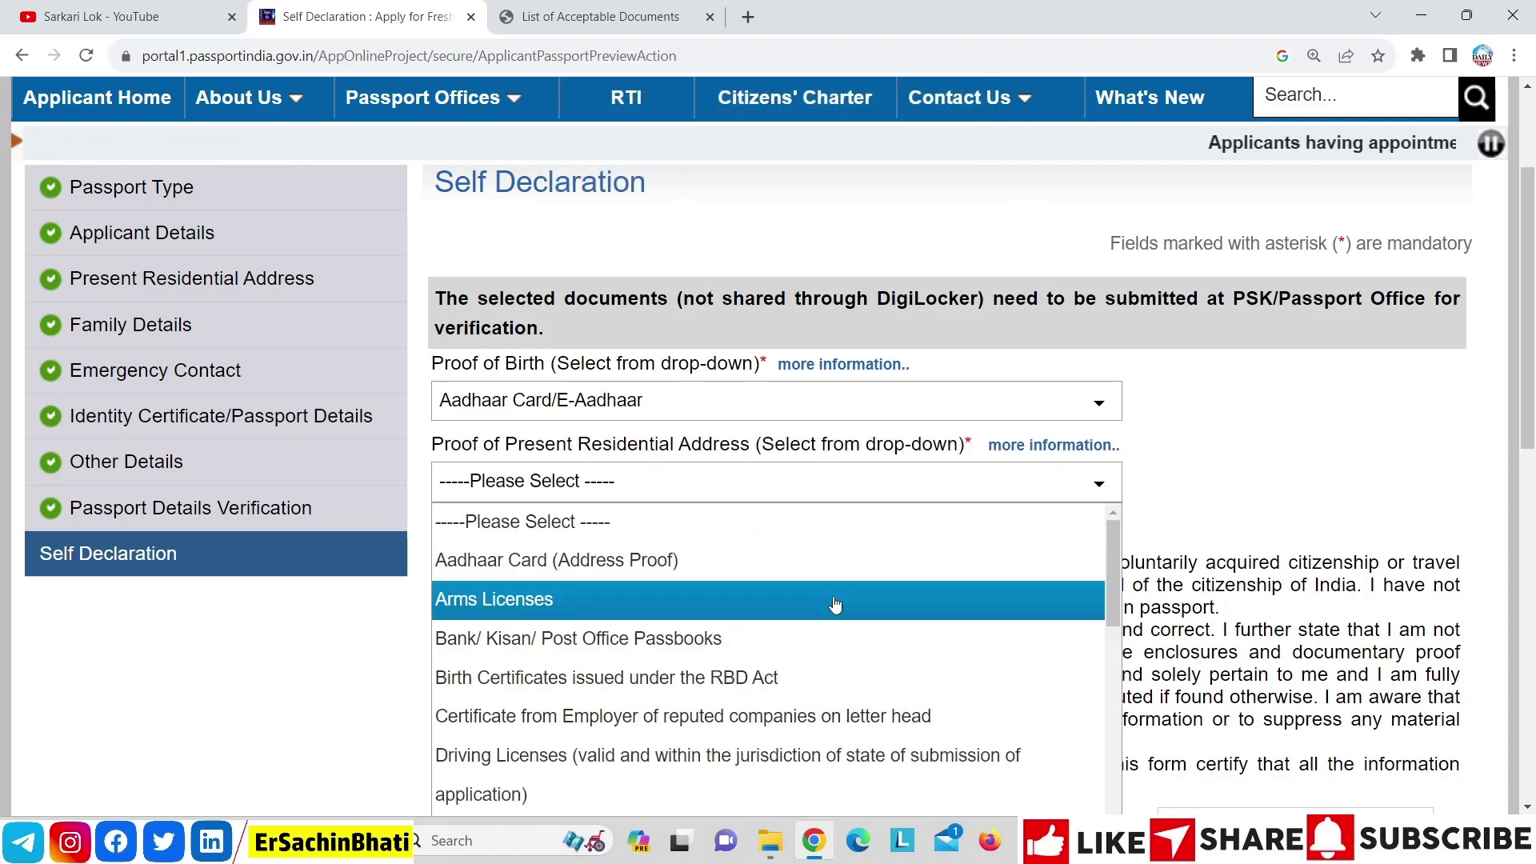
left_click_drag(1116, 589, 1118, 512)
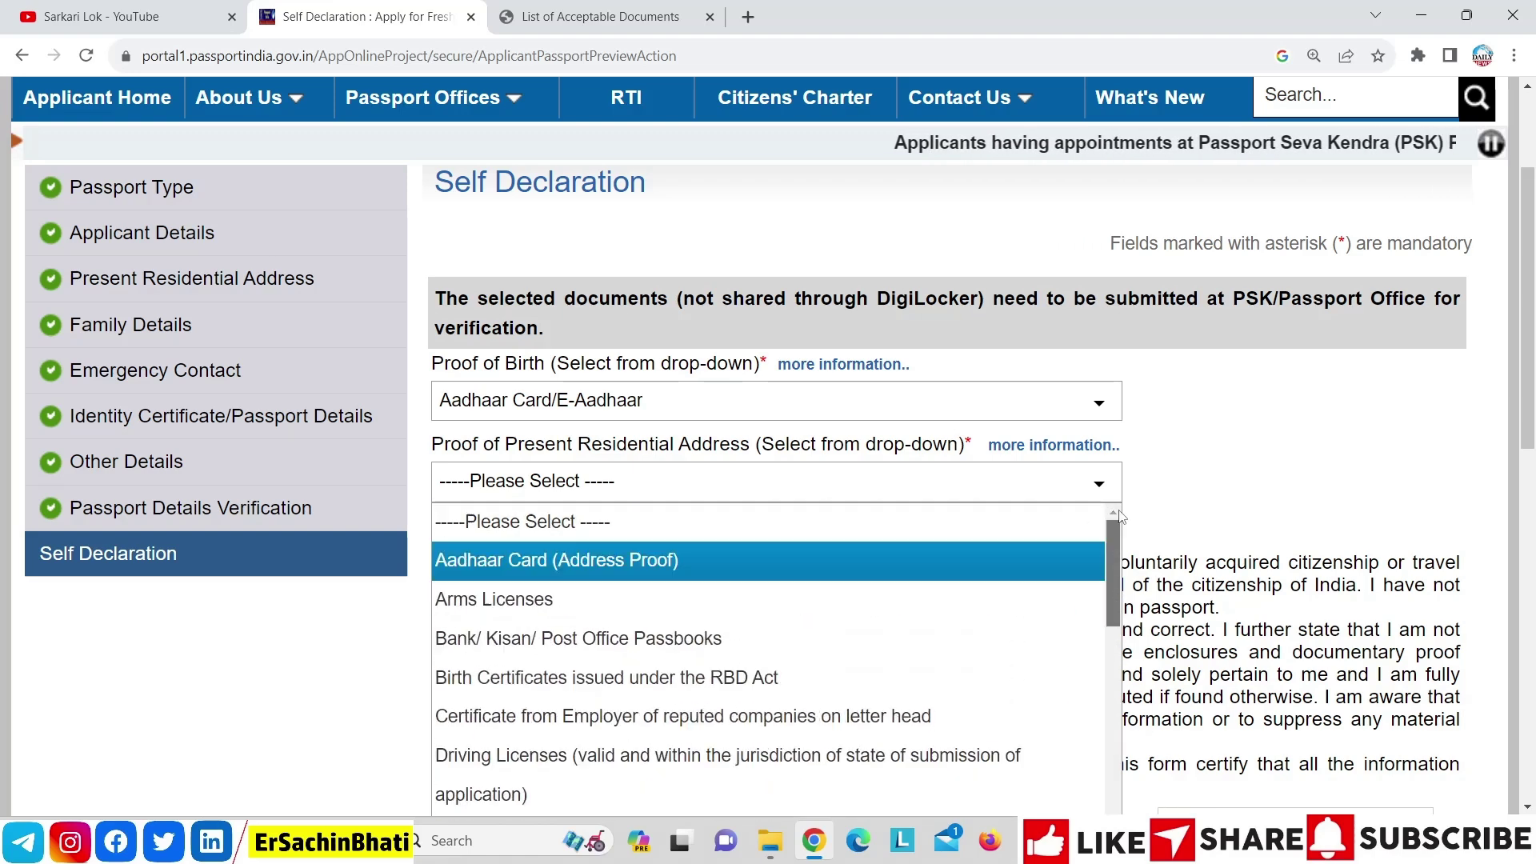
left_click(730, 569)
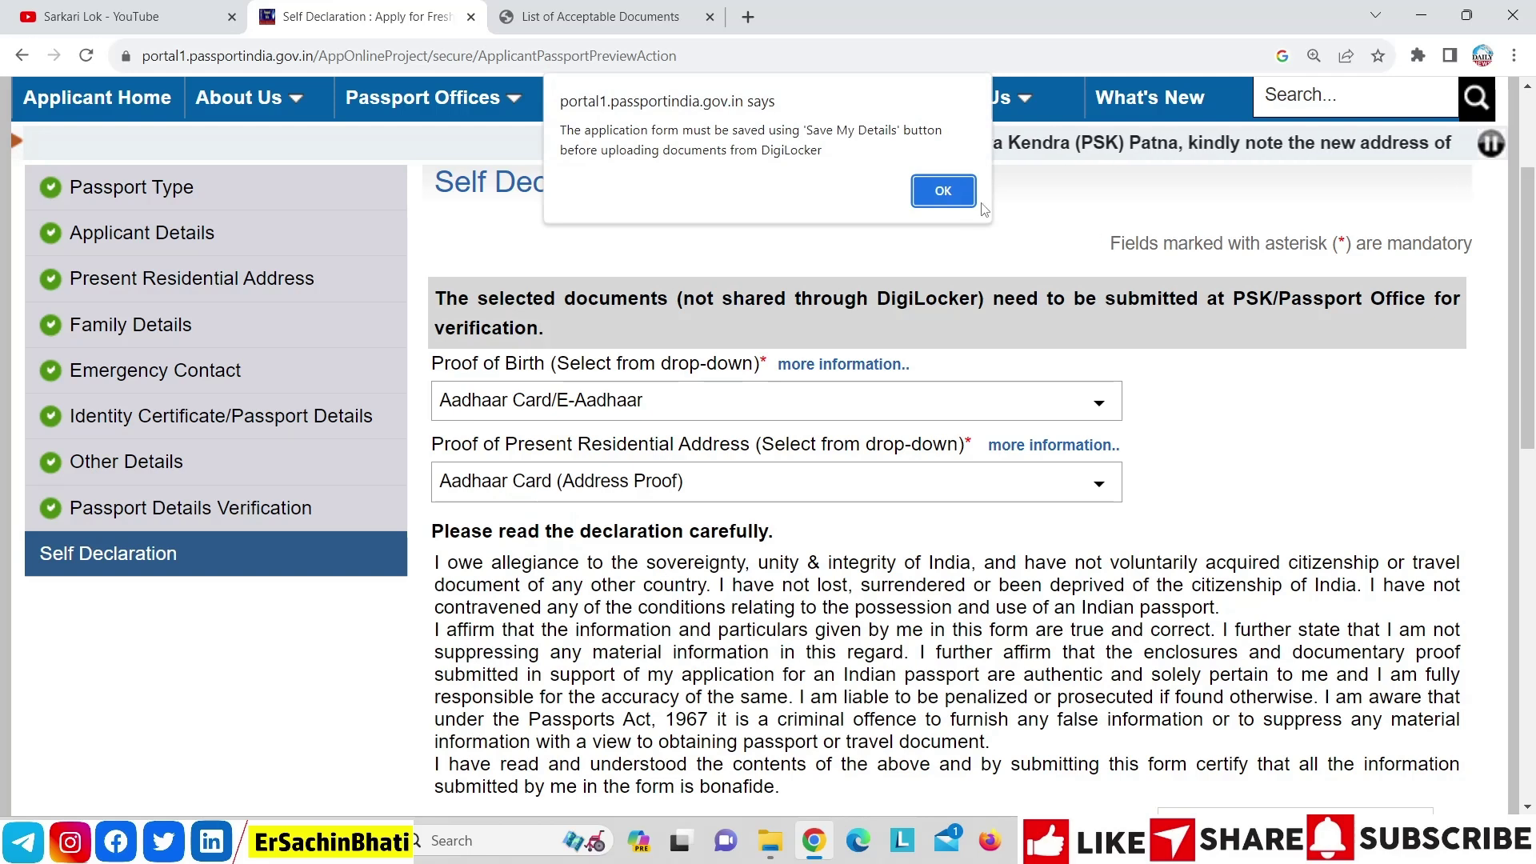
left_click(956, 195)
Enter NOIDA as the declaration place, tick I Agree, and submit the application form
scroll(1315, 445, "down", 3)
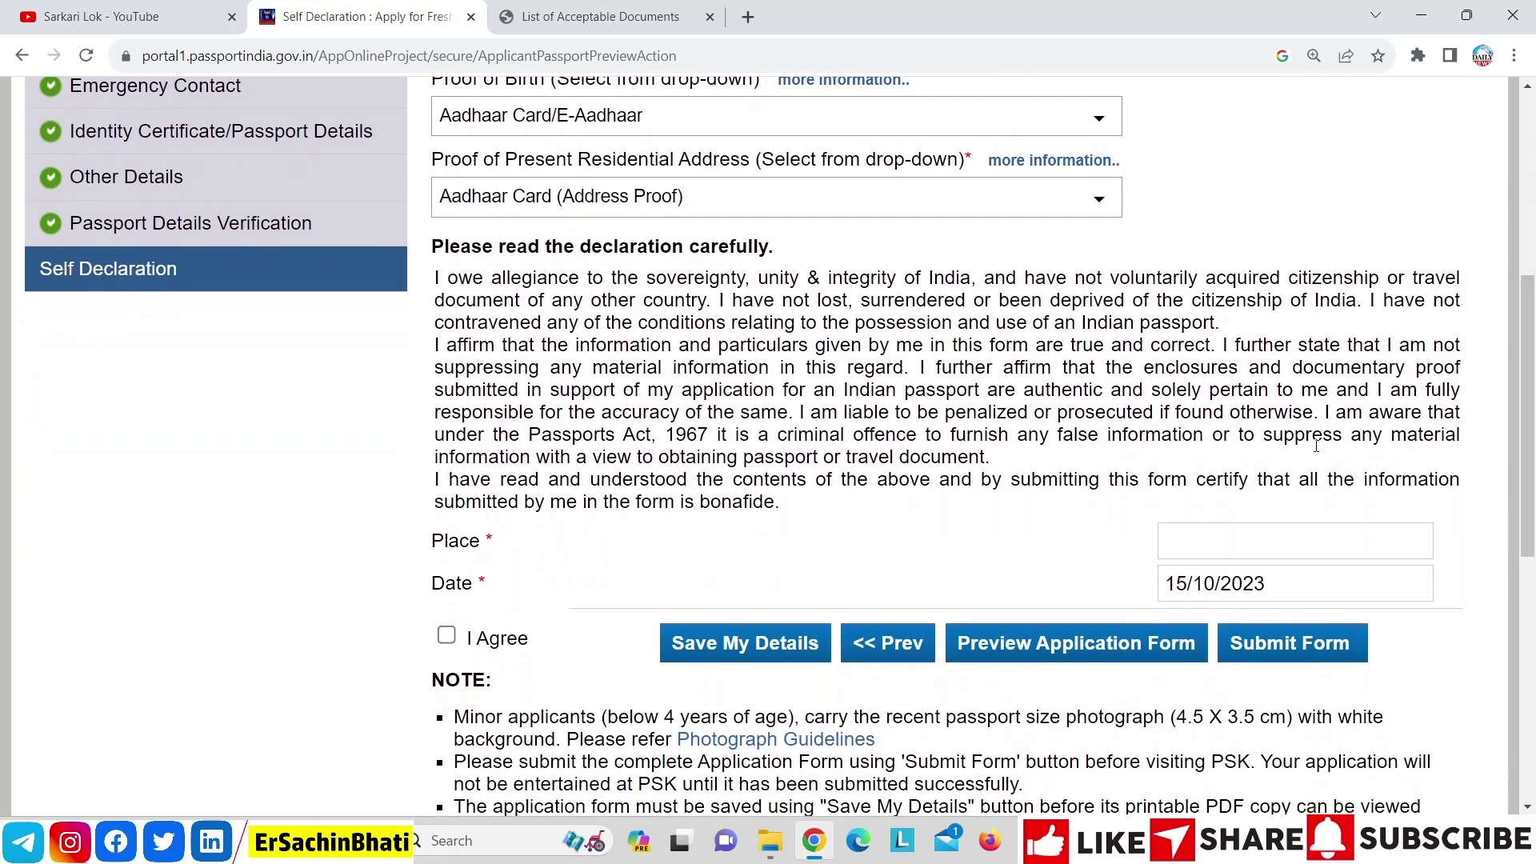
left_click(1233, 541)
type("NOIDA")
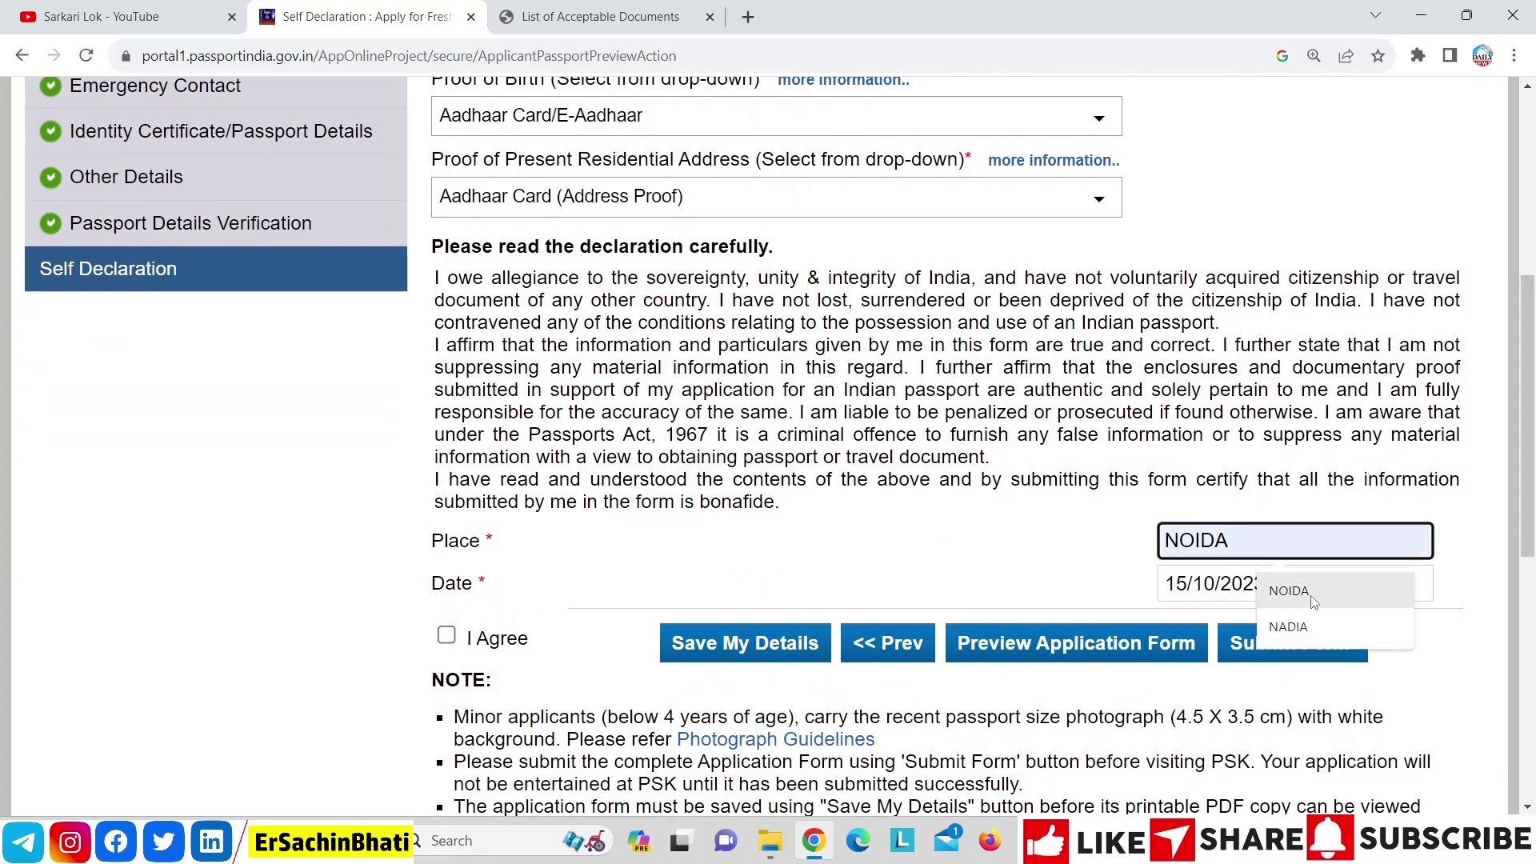
left_click(1311, 599)
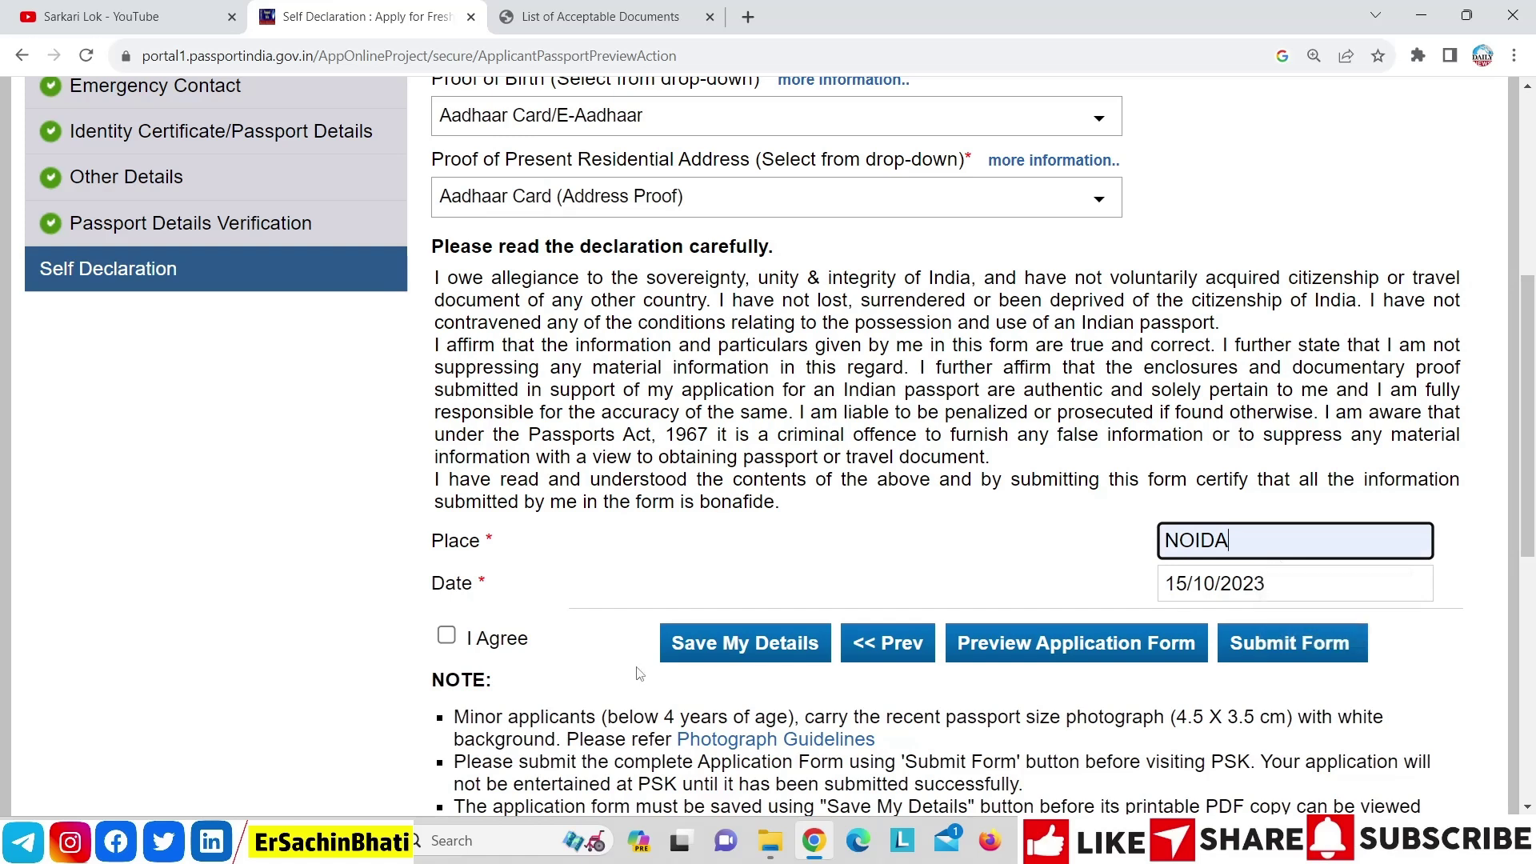
left_click(446, 635)
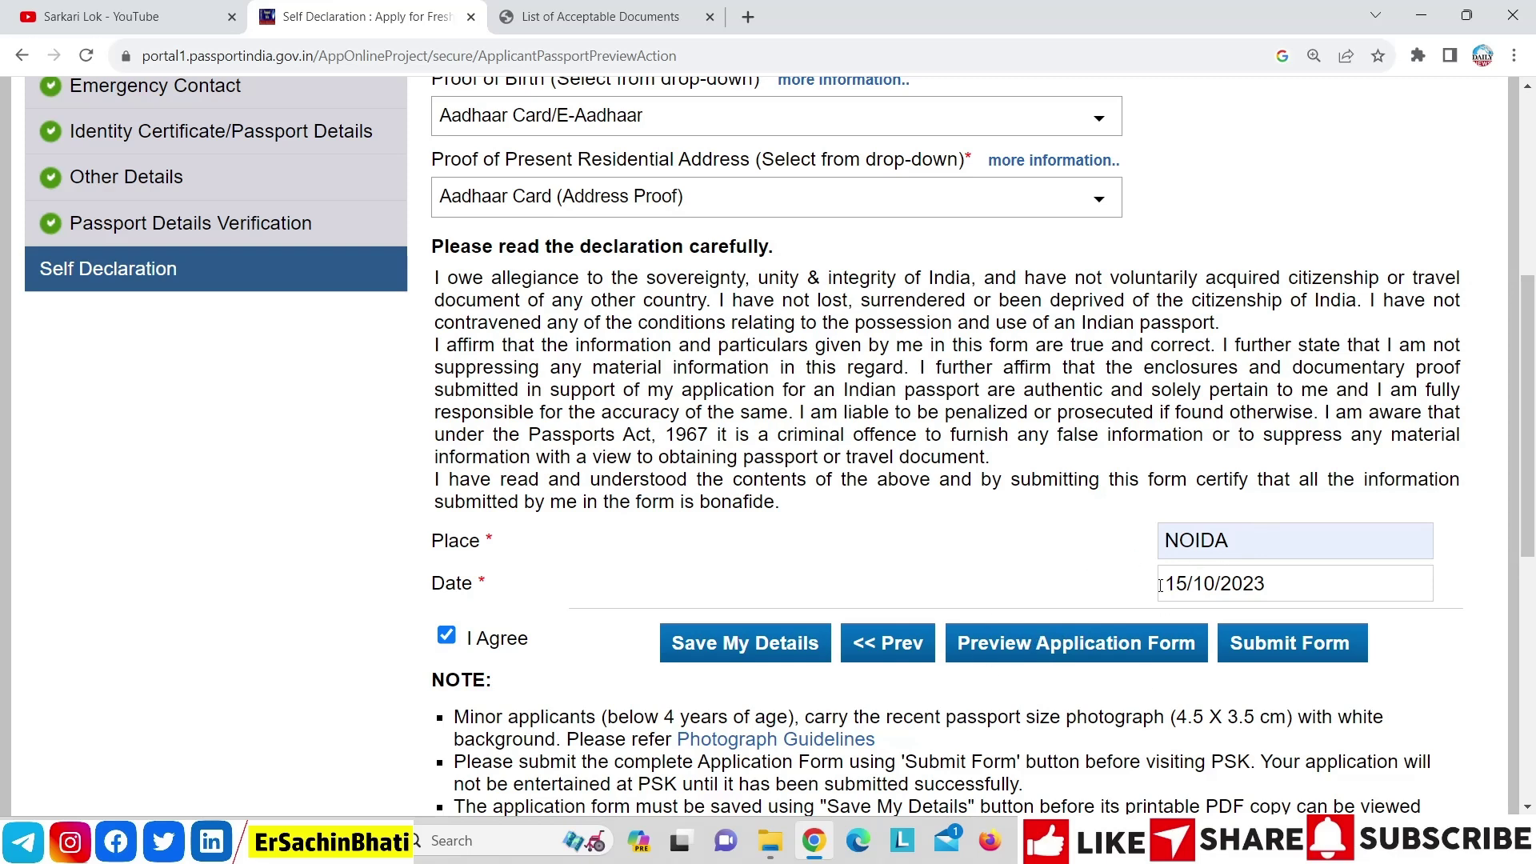
left_click(1290, 651)
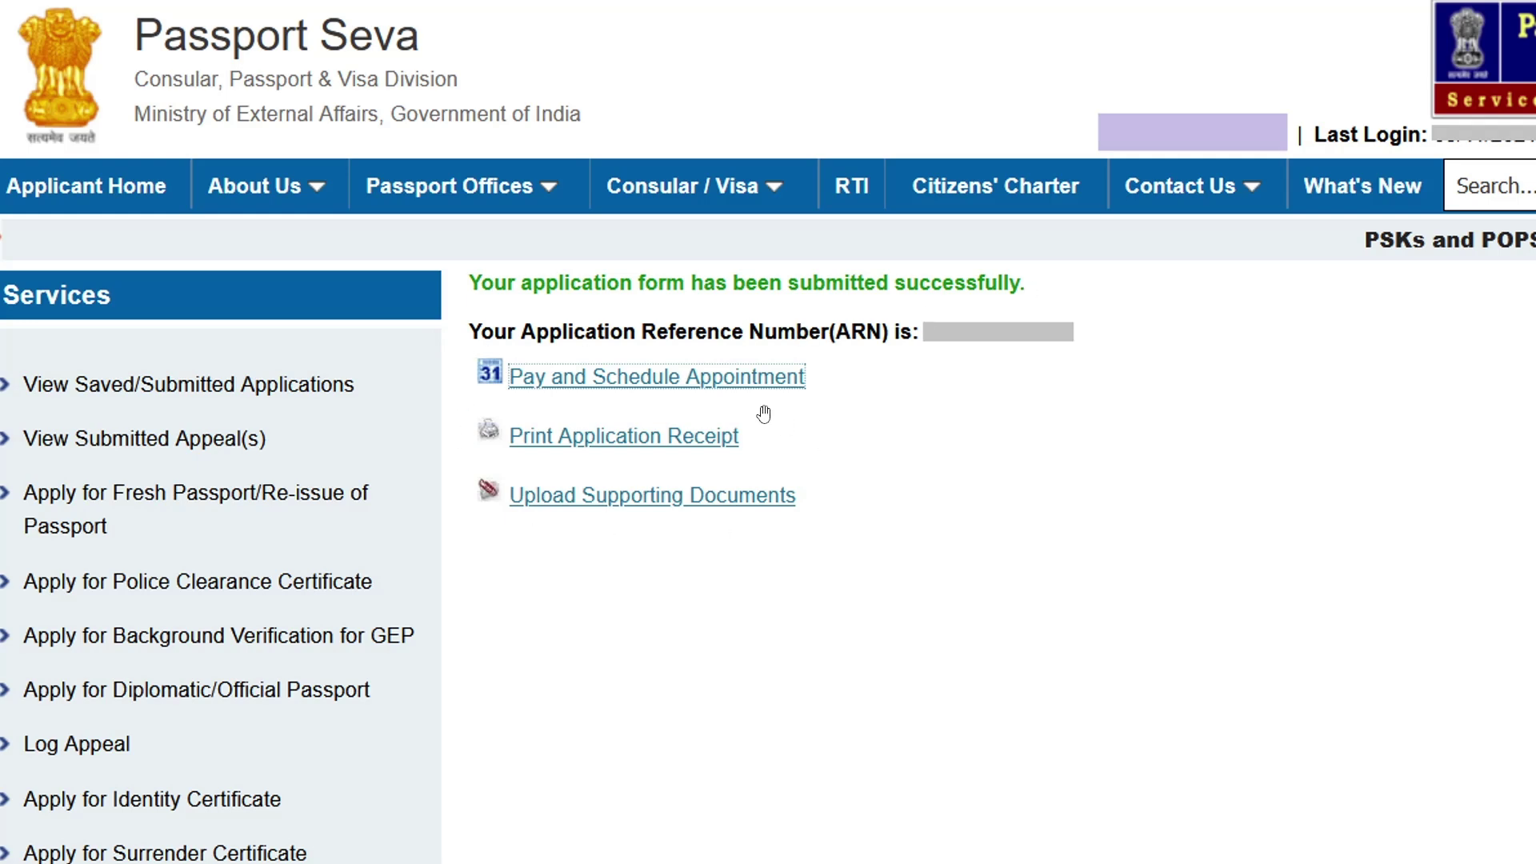
Pay via State Bank online and choose PSK Ghaziabad to reach the 1500.00 booking page
left_click(671, 378)
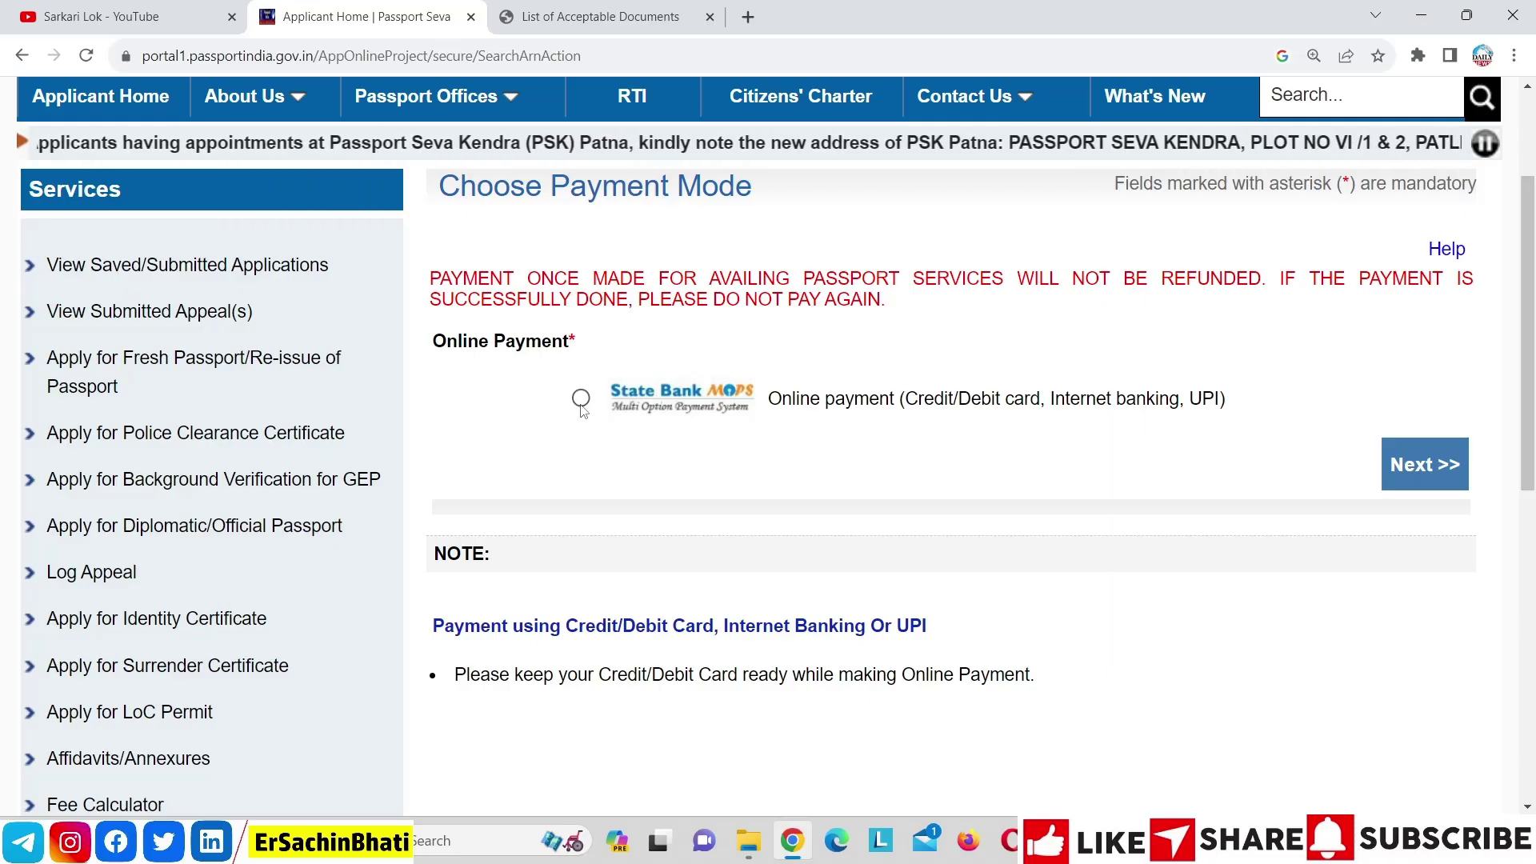
left_click(580, 399)
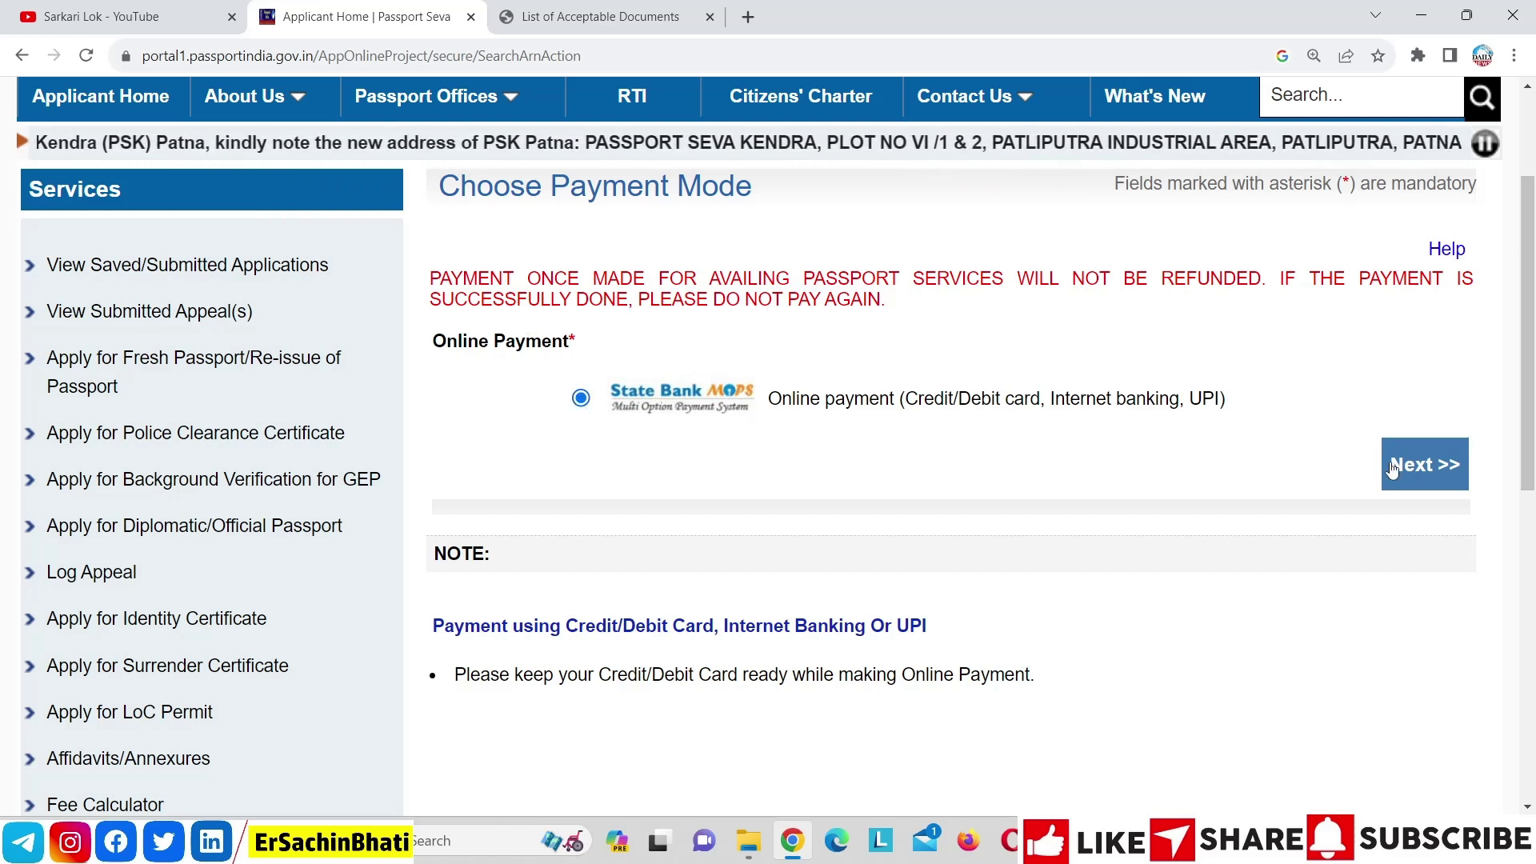
left_click(1386, 468)
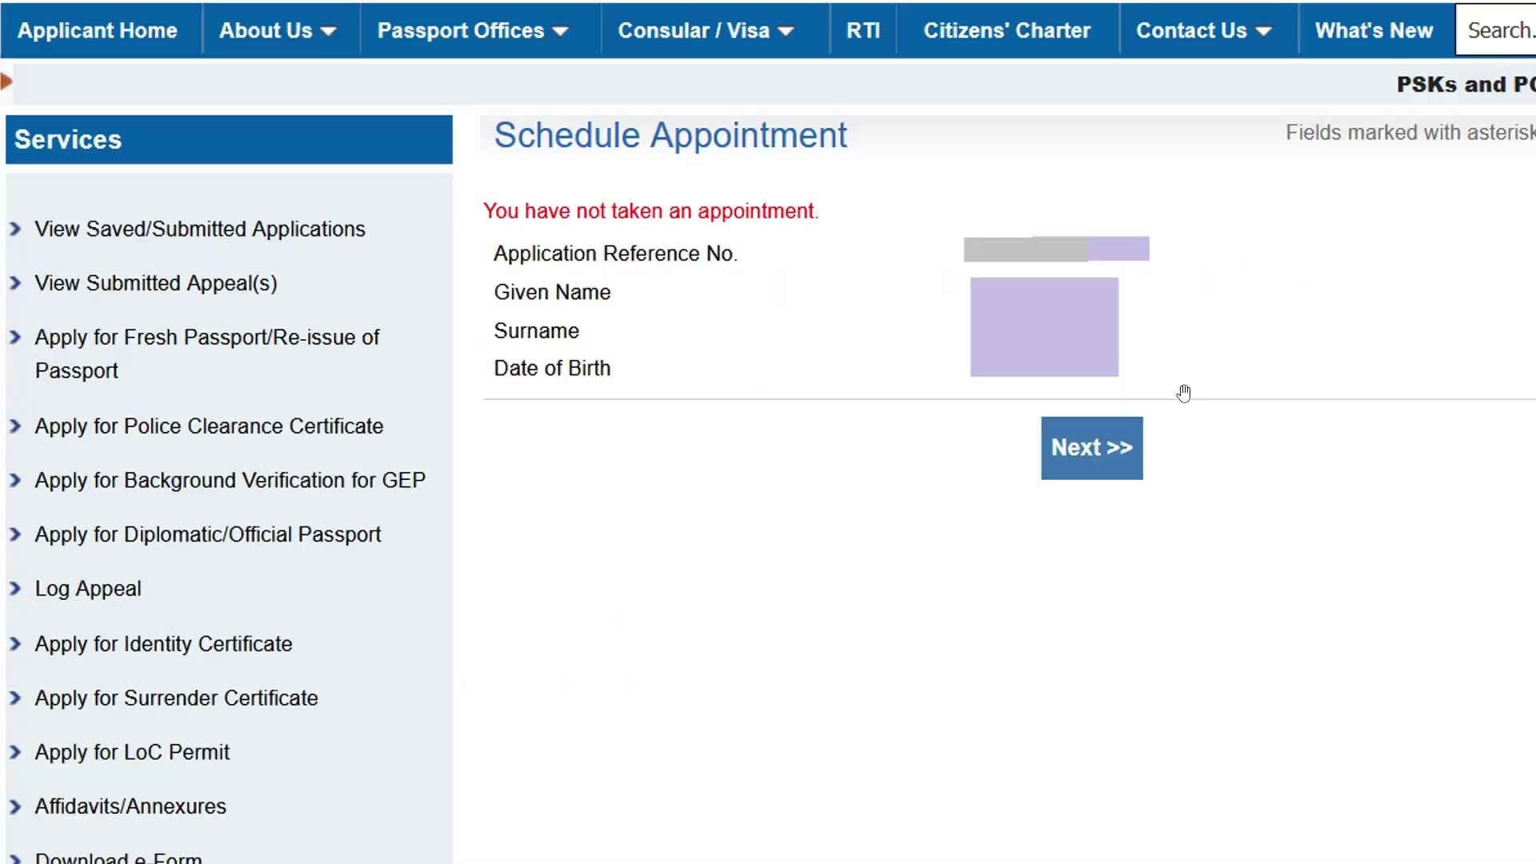
left_click(1077, 472)
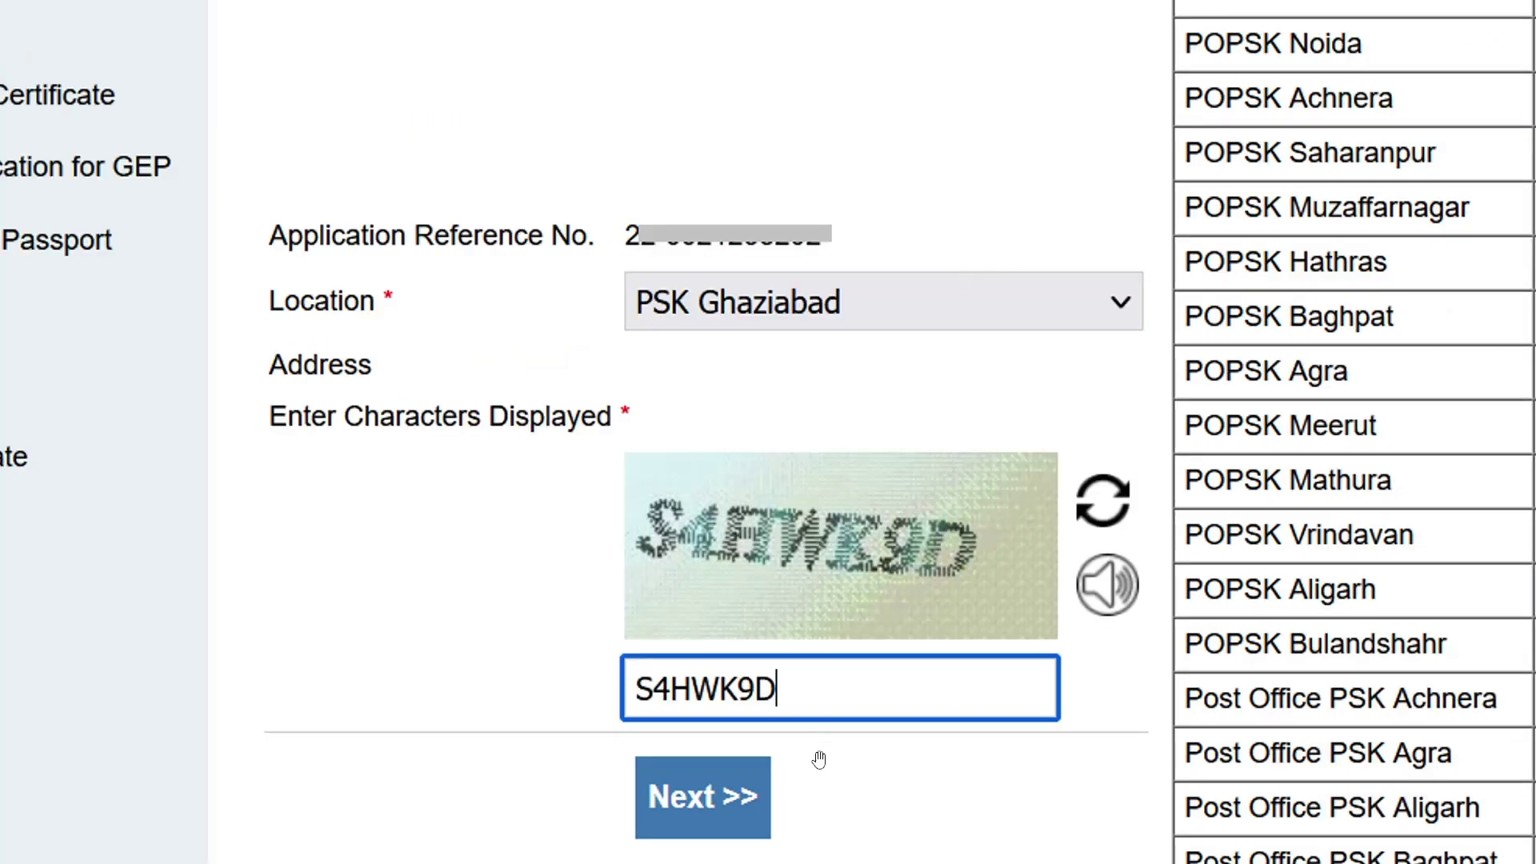
left_click(723, 809)
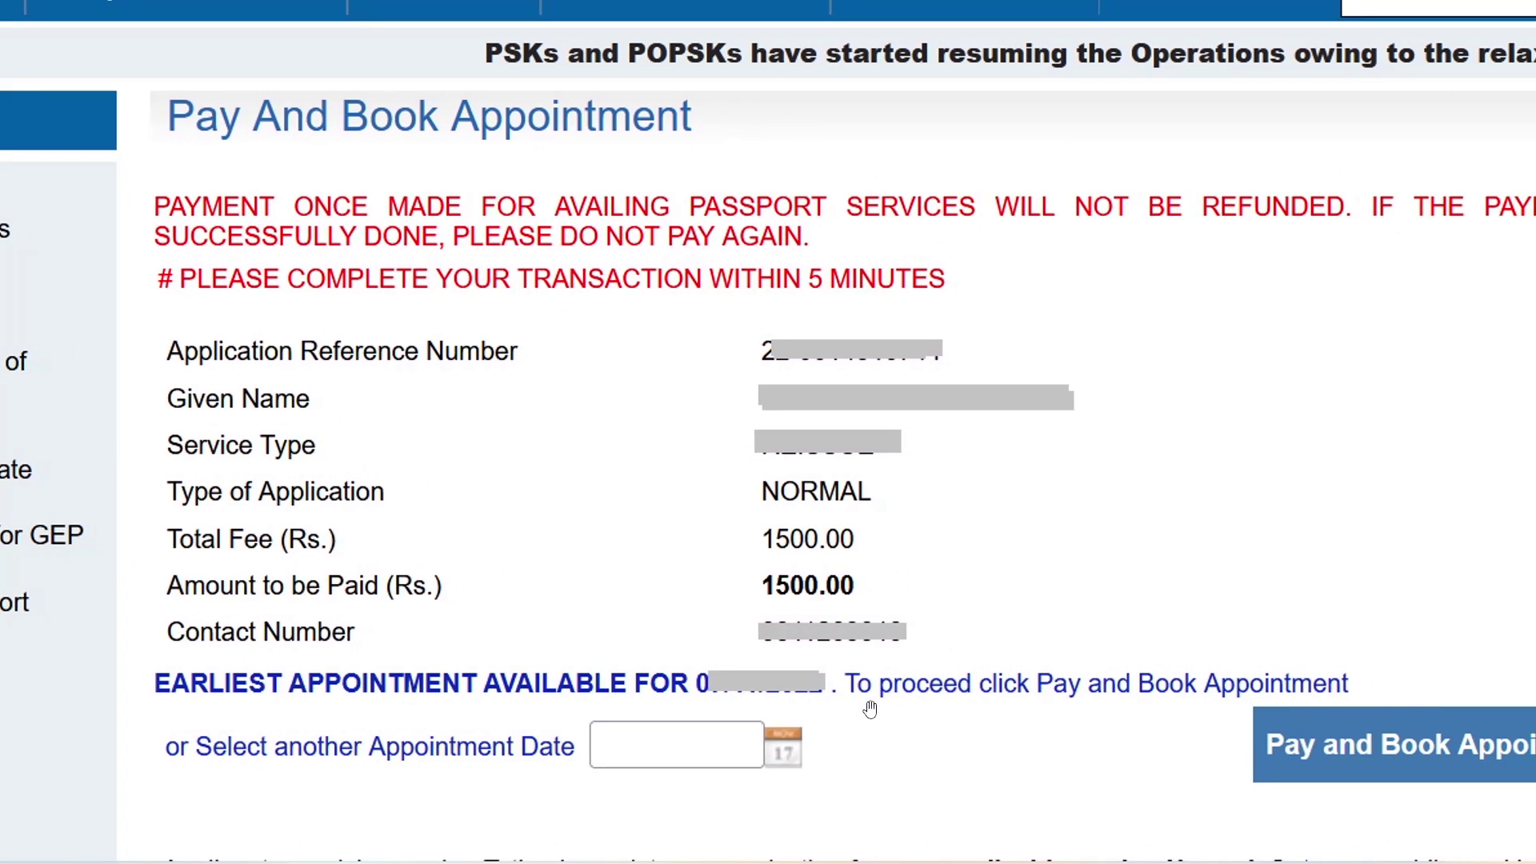
Check other appointment dates in the calendar, then proceed to pay and book
left_click(780, 756)
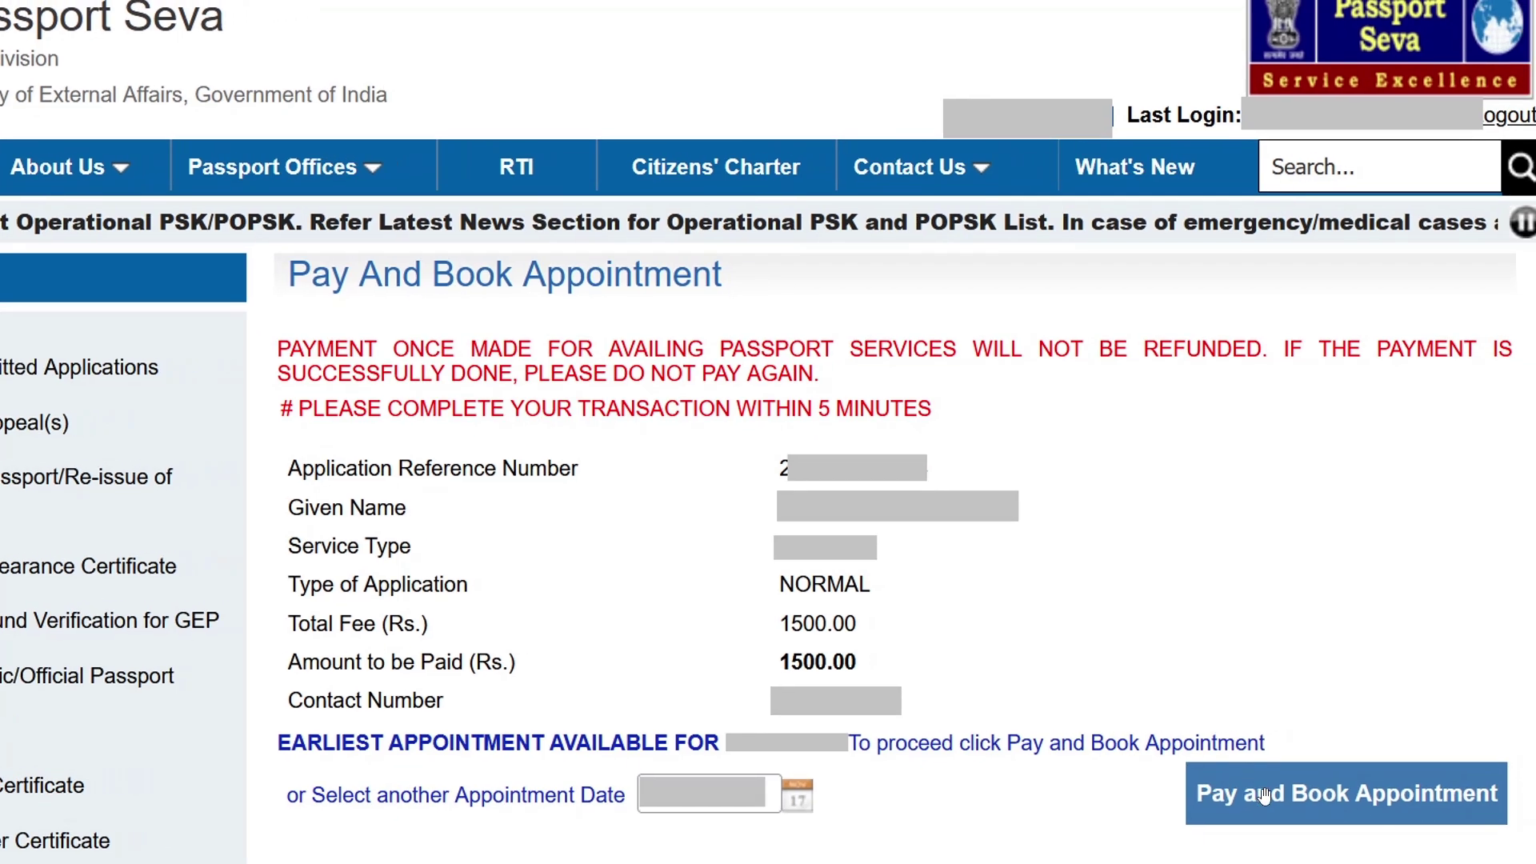
left_click(1264, 794)
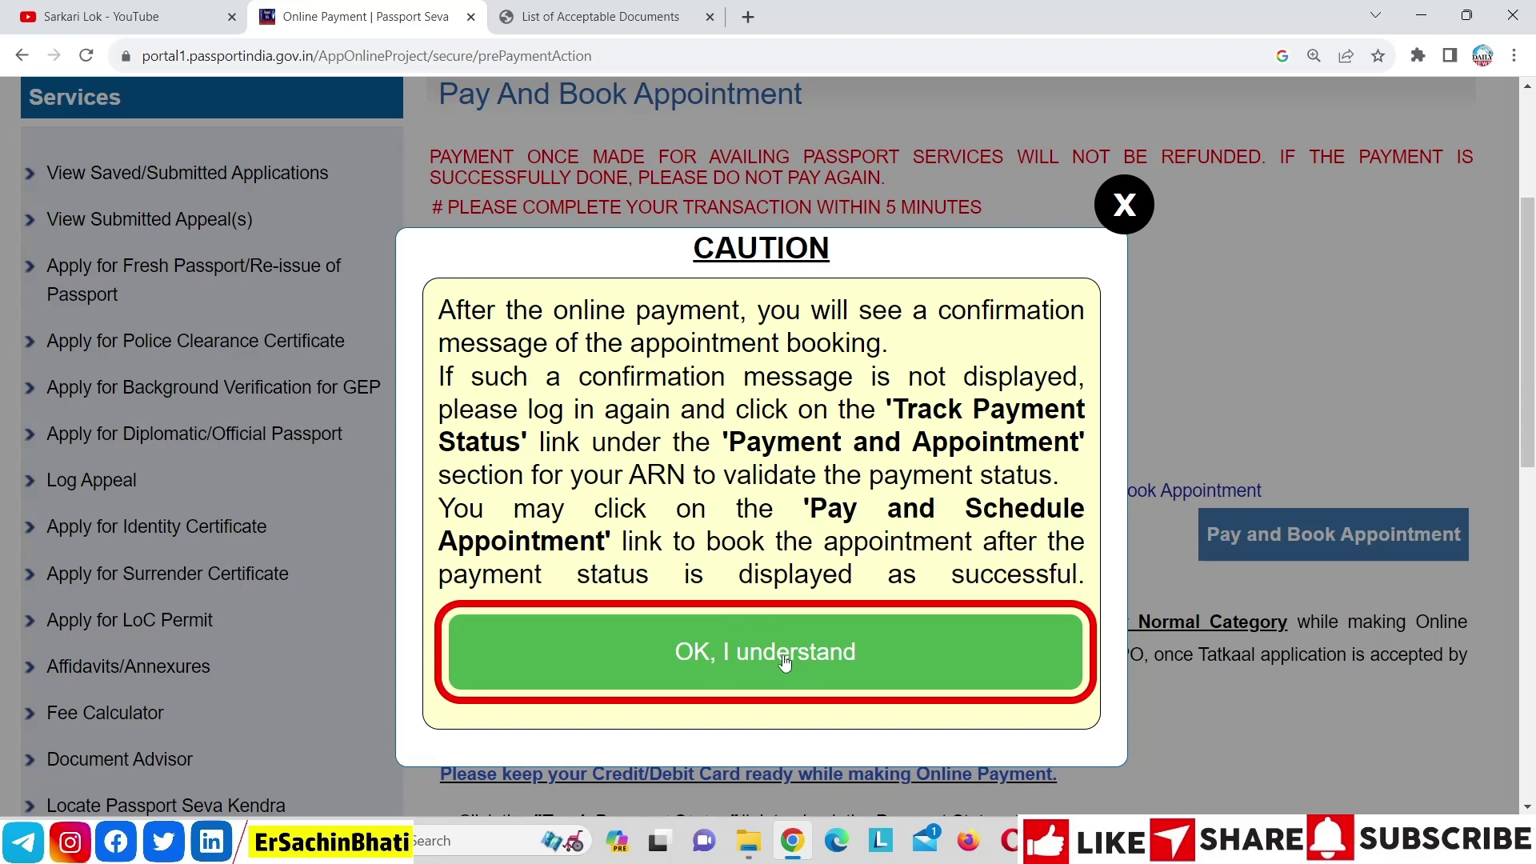
Acknowledge the caution notice and confirm the 1500.00 fee payment details
left_click(841, 665)
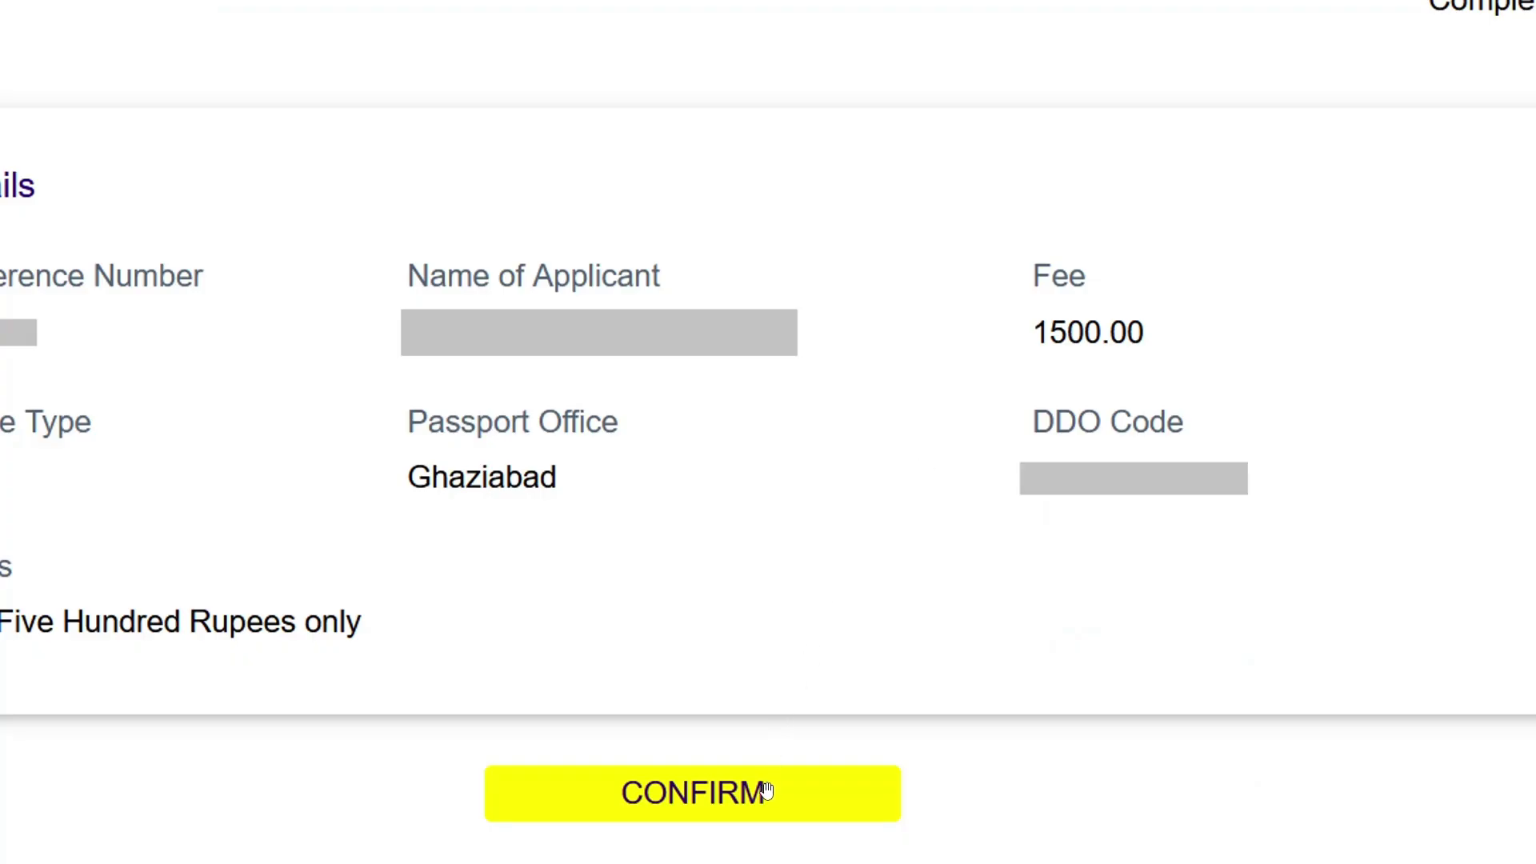
left_click(766, 790)
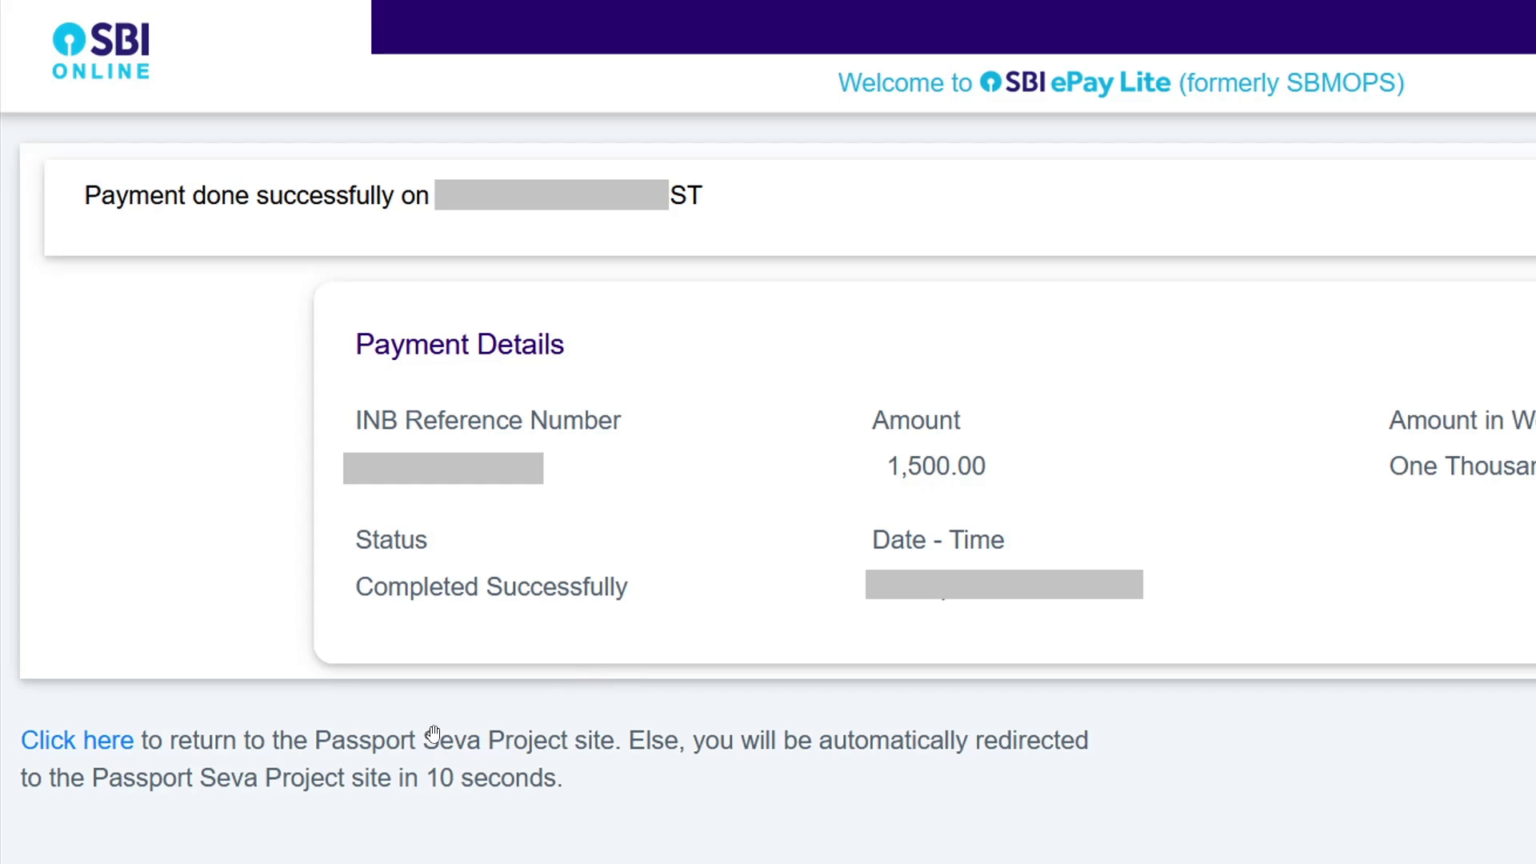
Follow the link back to Passport Seva to see the PSK Ghaziabad booking confirmed
left_click(125, 748)
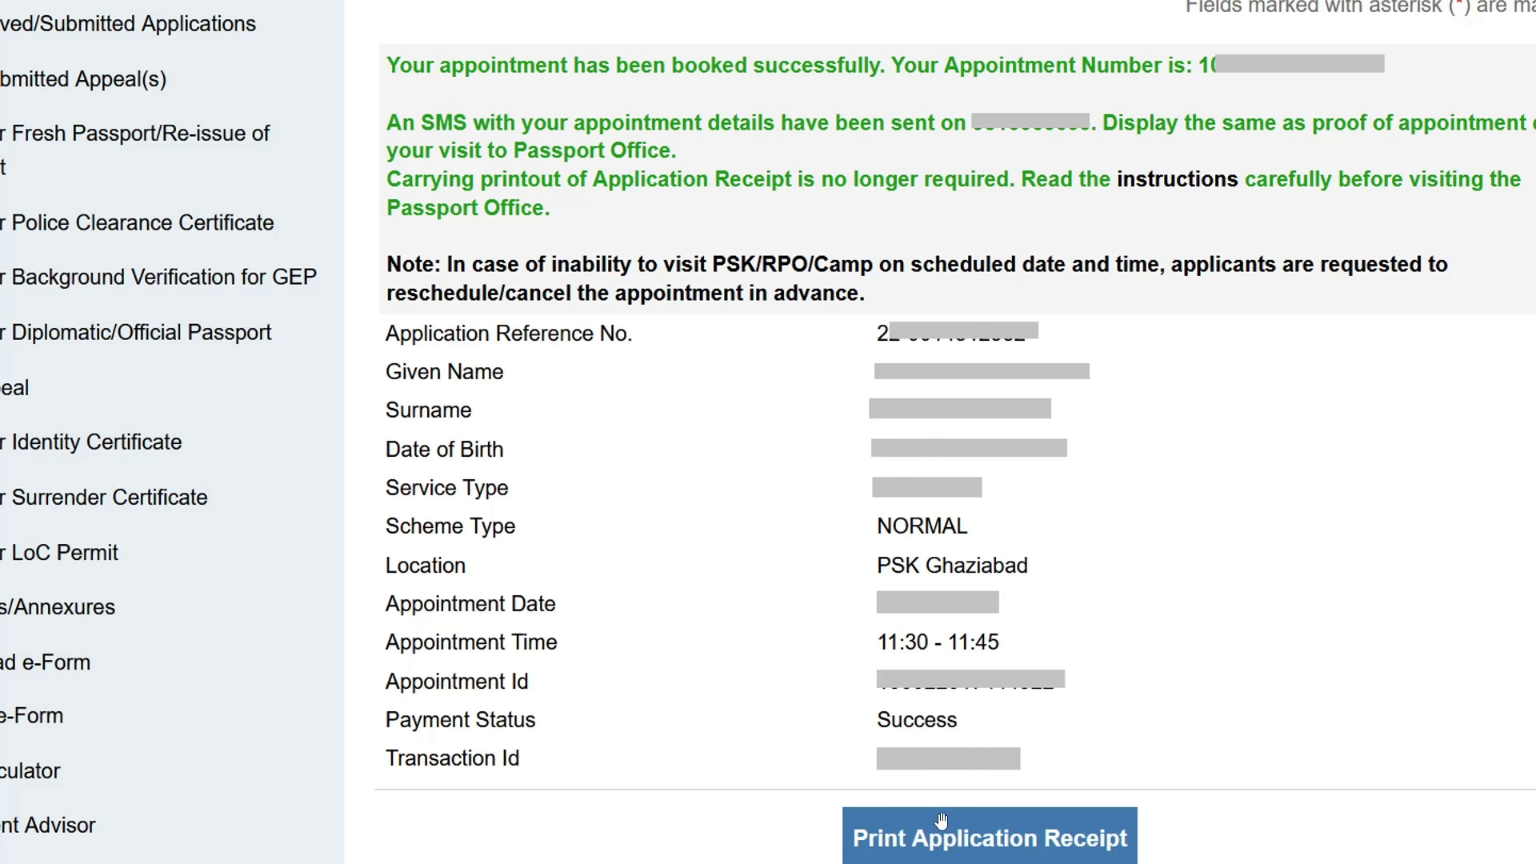
Print the Online Appointment Receipt showing Batch 28, Sequence No. 34
left_click(981, 846)
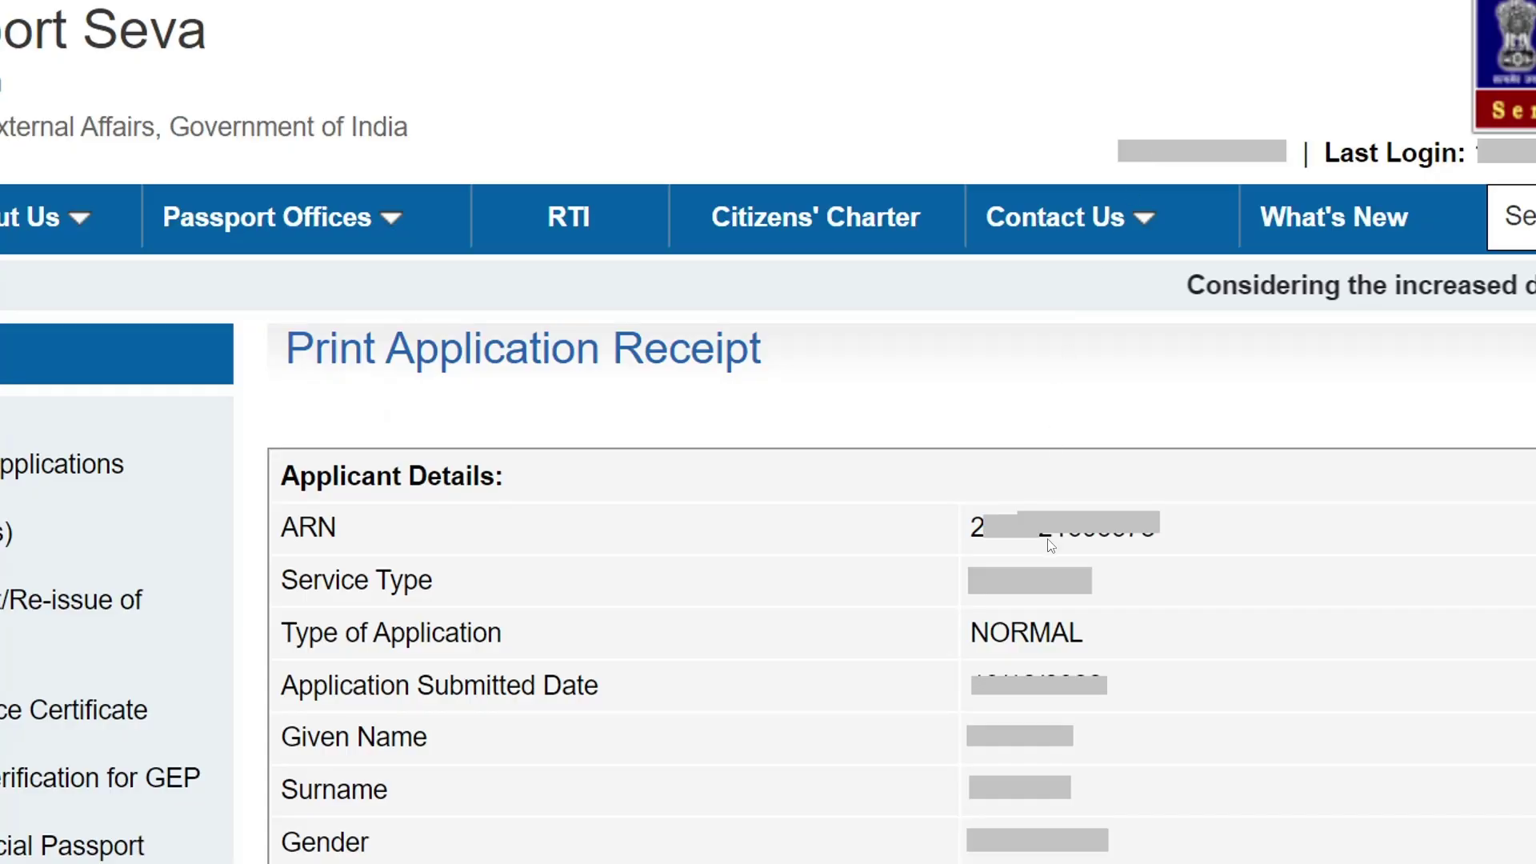
scroll(1050, 545, "down", 5)
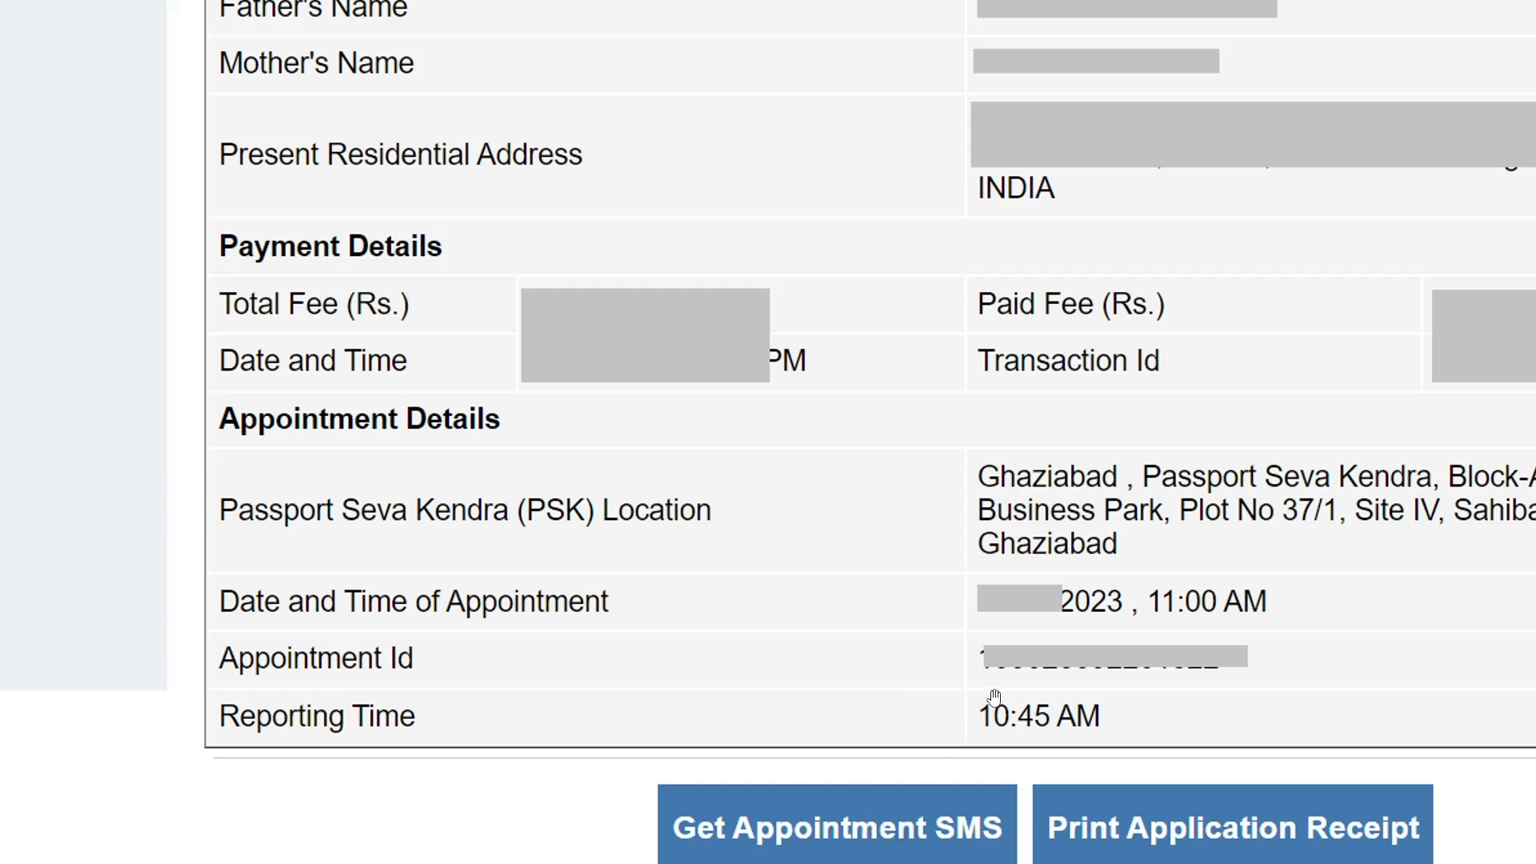
left_click(1183, 841)
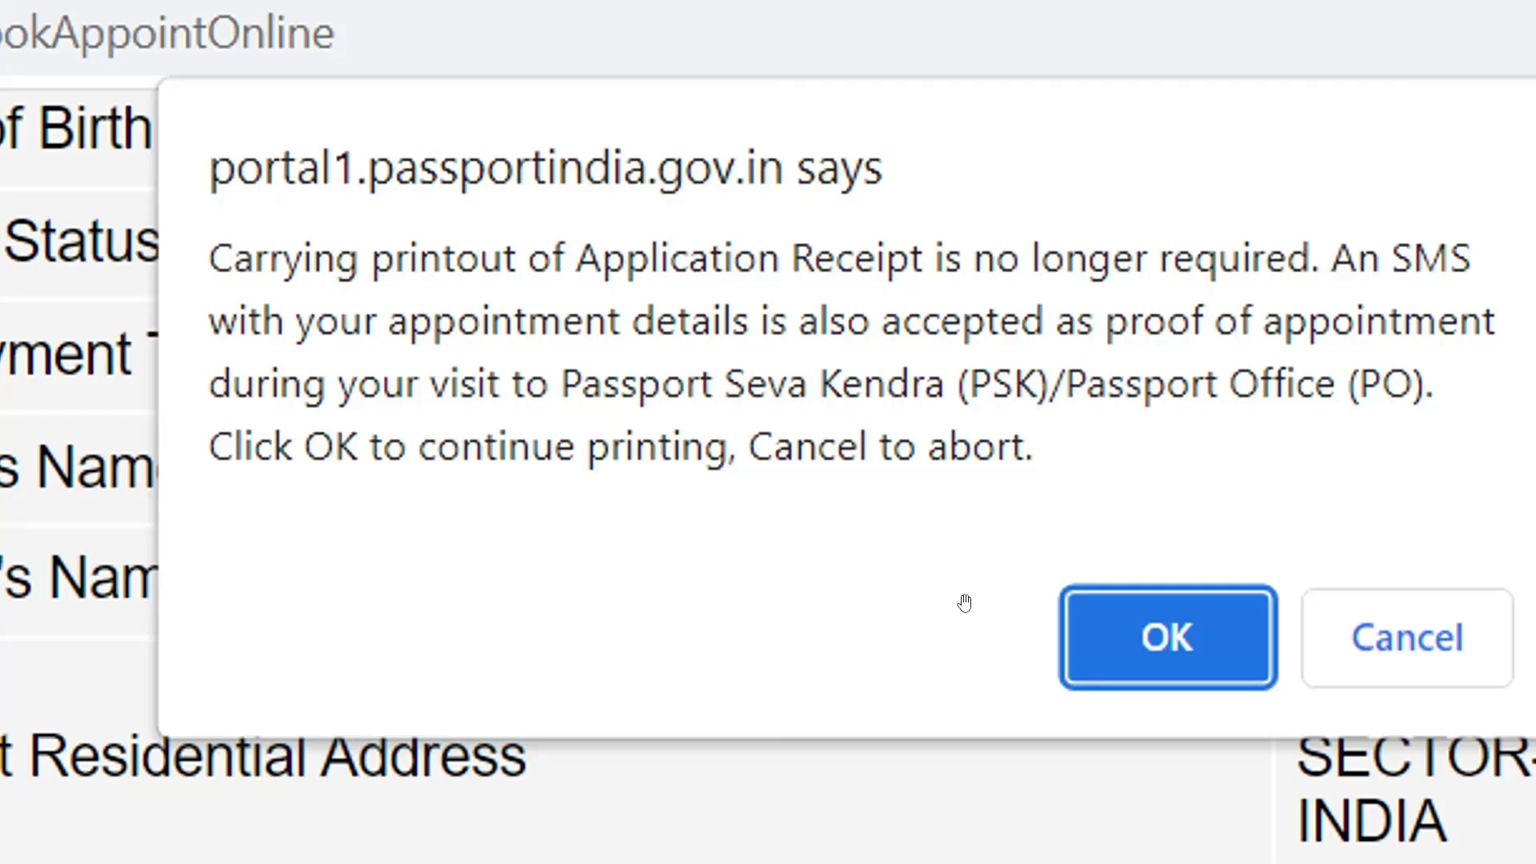
left_click(1114, 644)
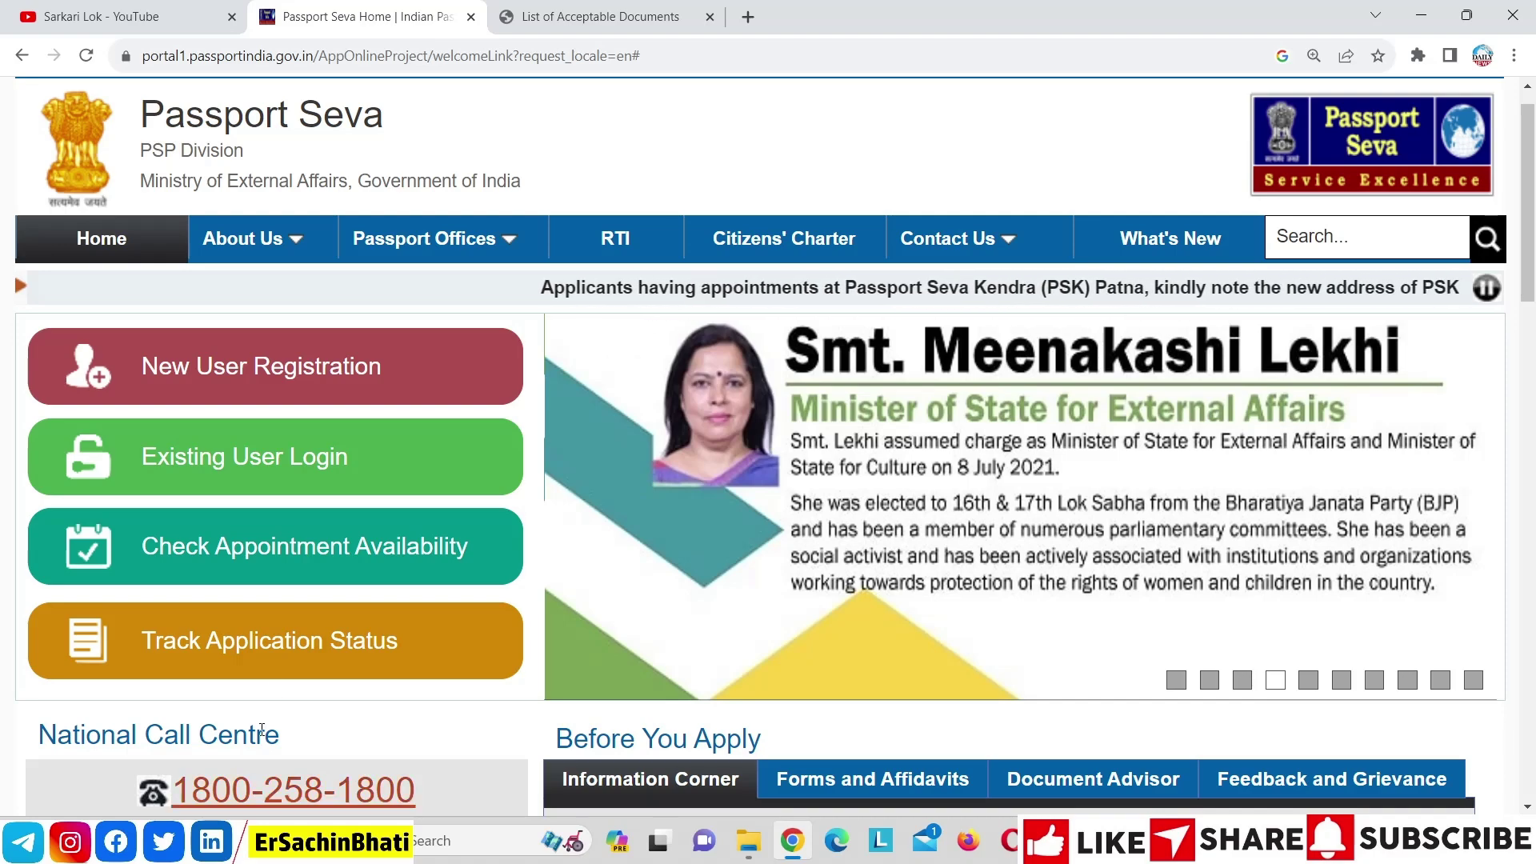
Log in as an existing user with the login id, password and captcha
left_click(281, 484)
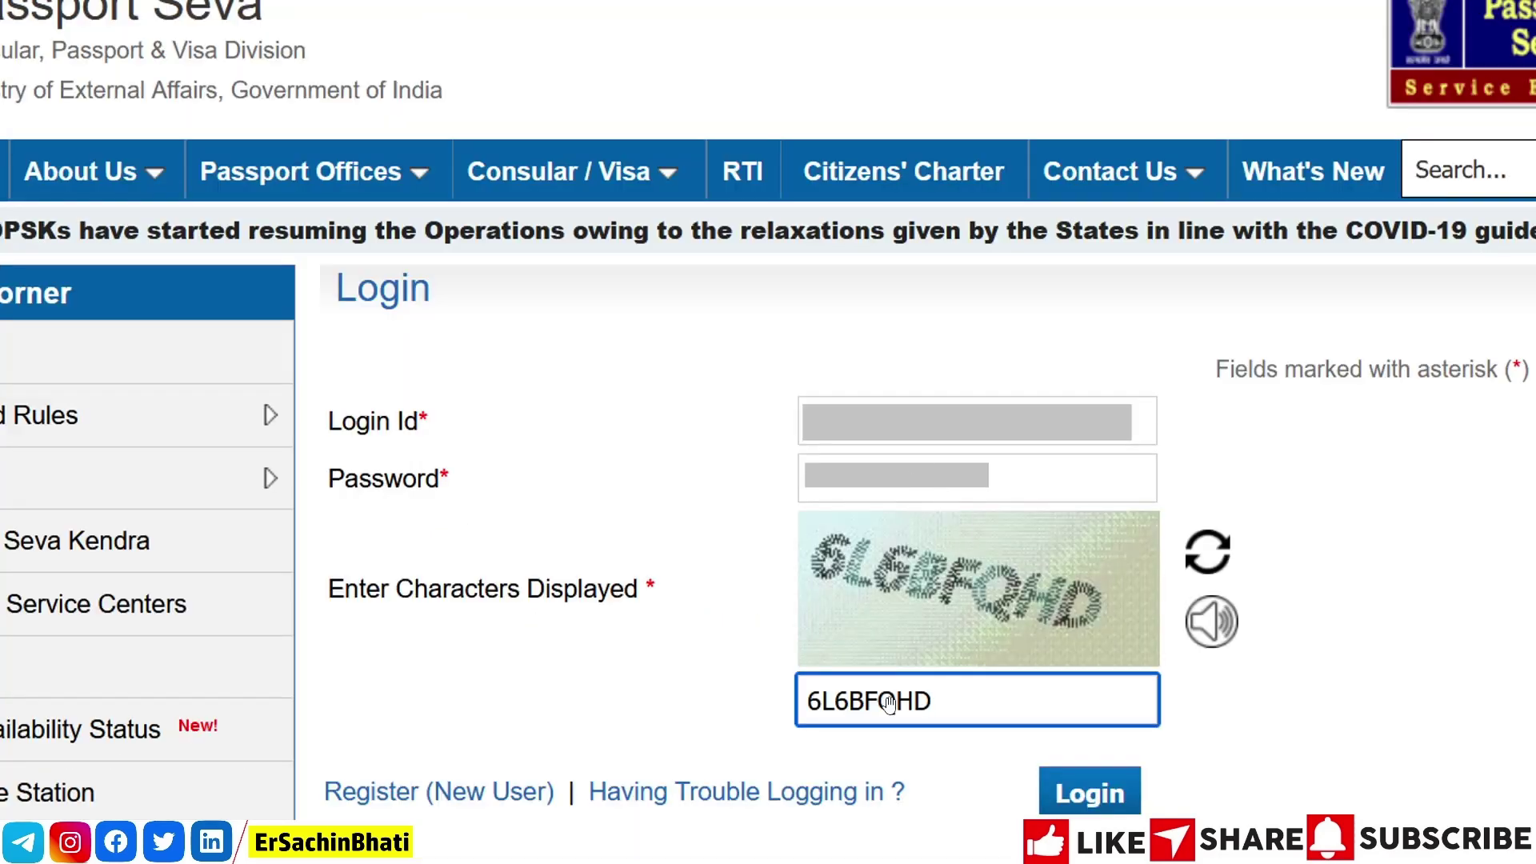
left_click(1093, 796)
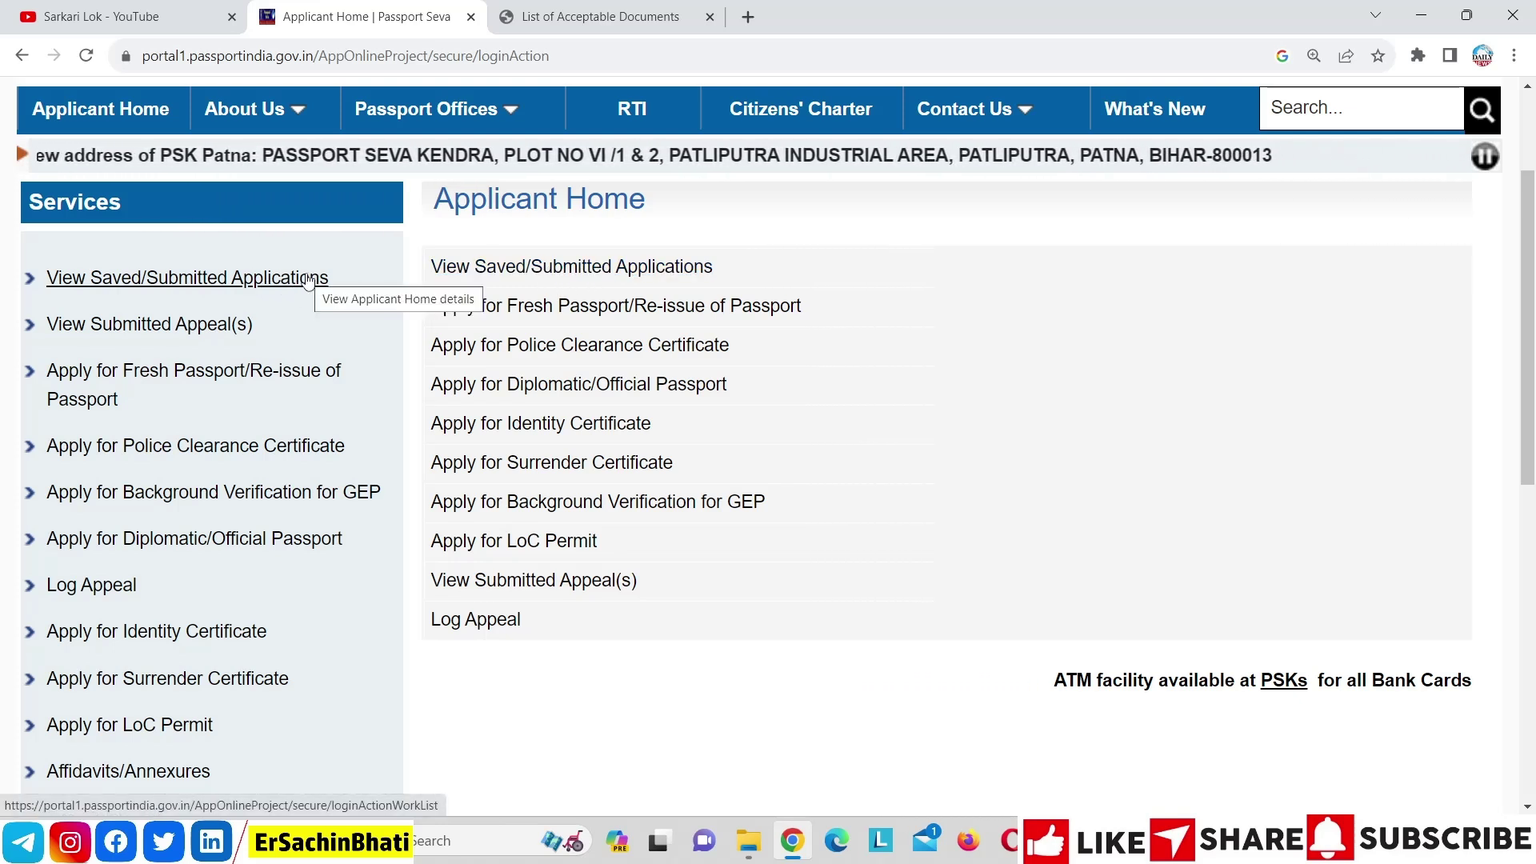
Open the View Saved/Submitted Applications list from Applicant Home
left_click(307, 280)
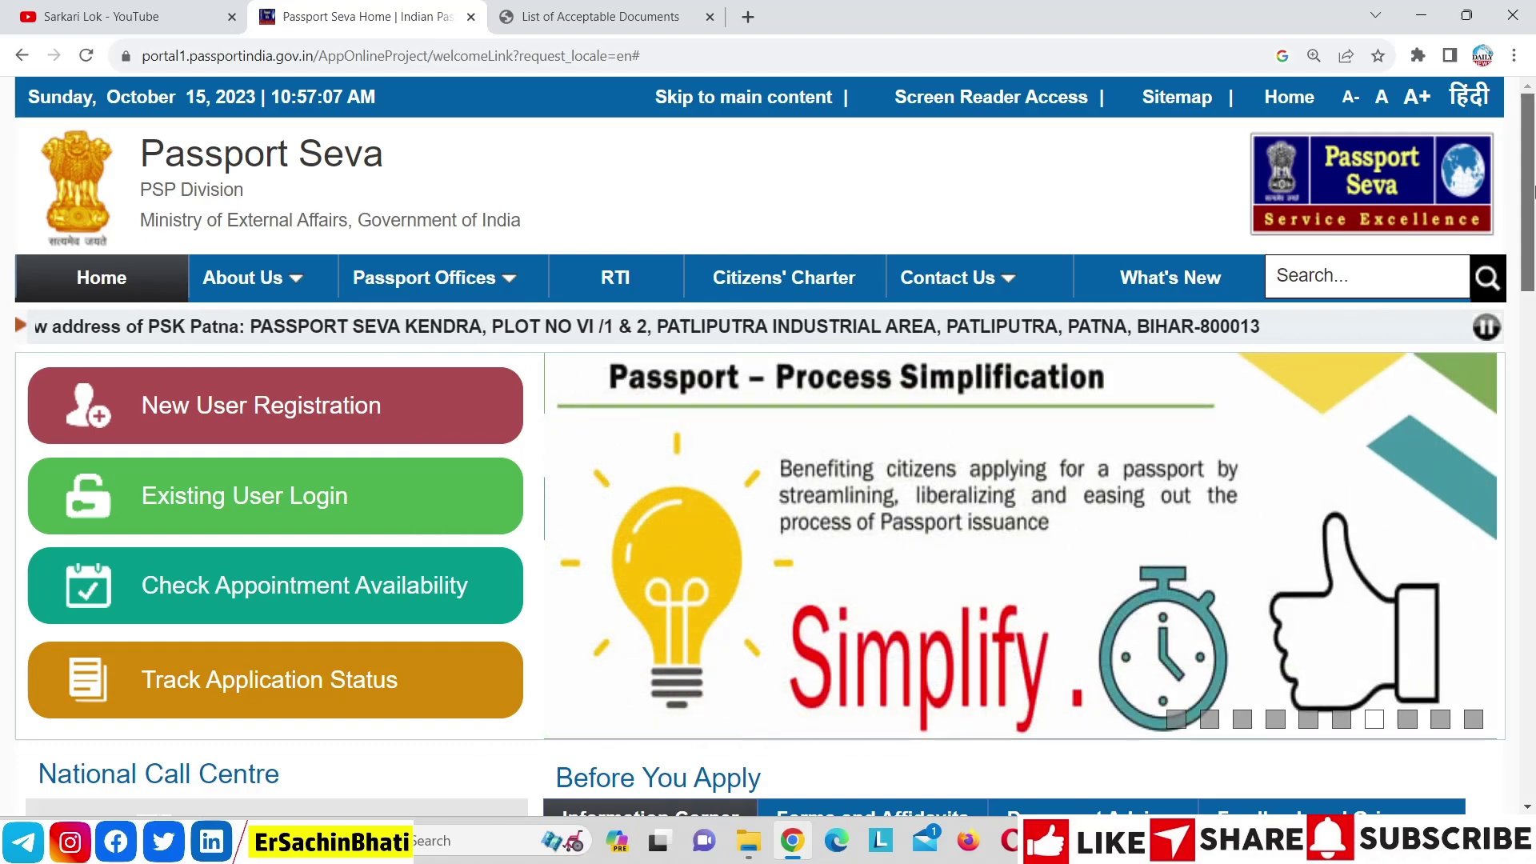
Set the fresh-passport Document Advisor to Adult with Non-ECR Yes and continue to special cases
scroll(1532, 190, "down", 5)
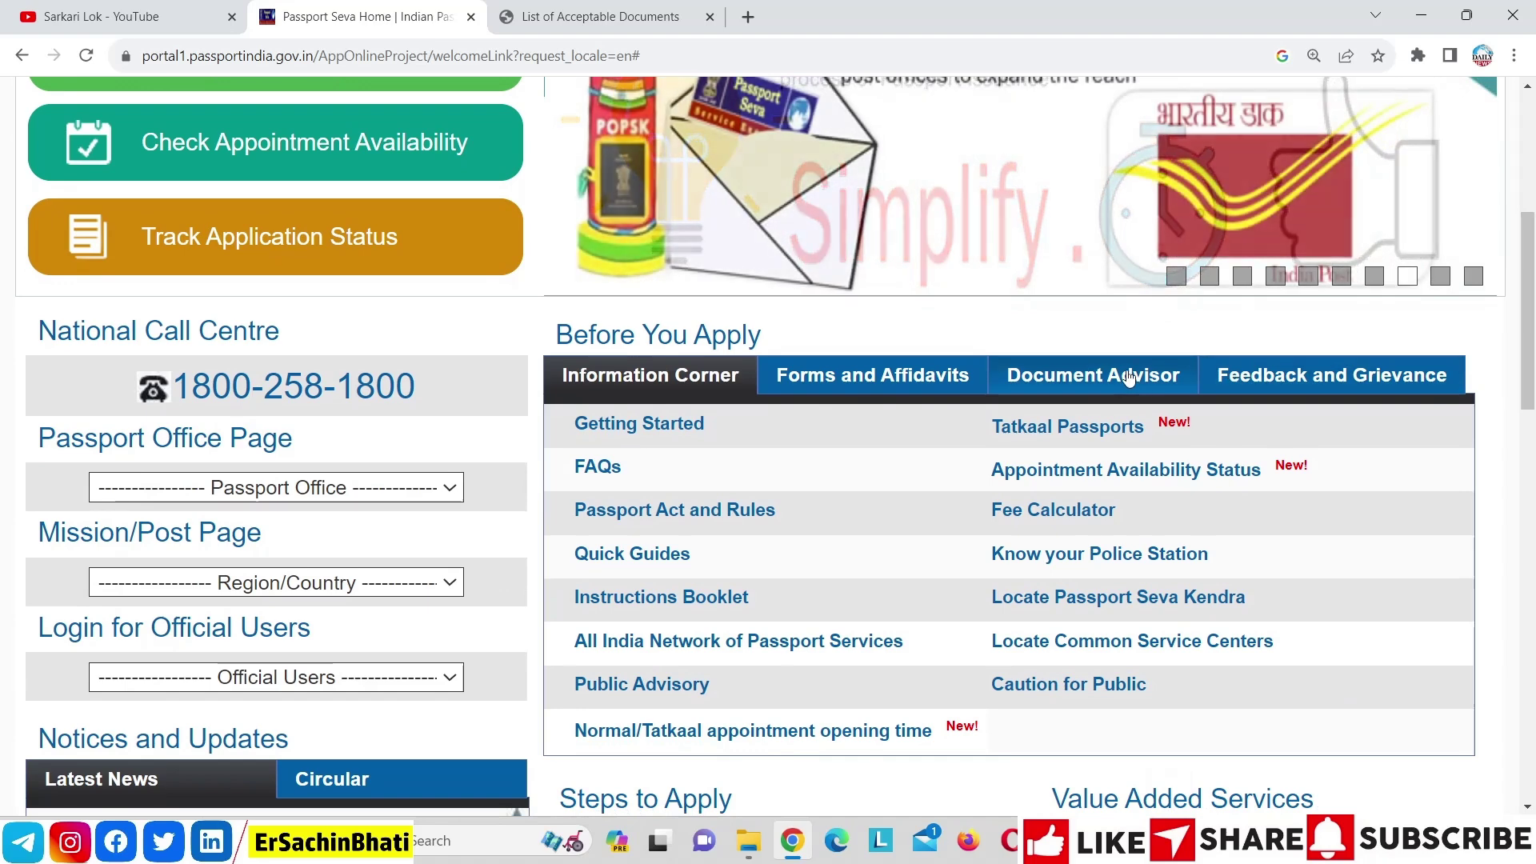
left_click(1129, 377)
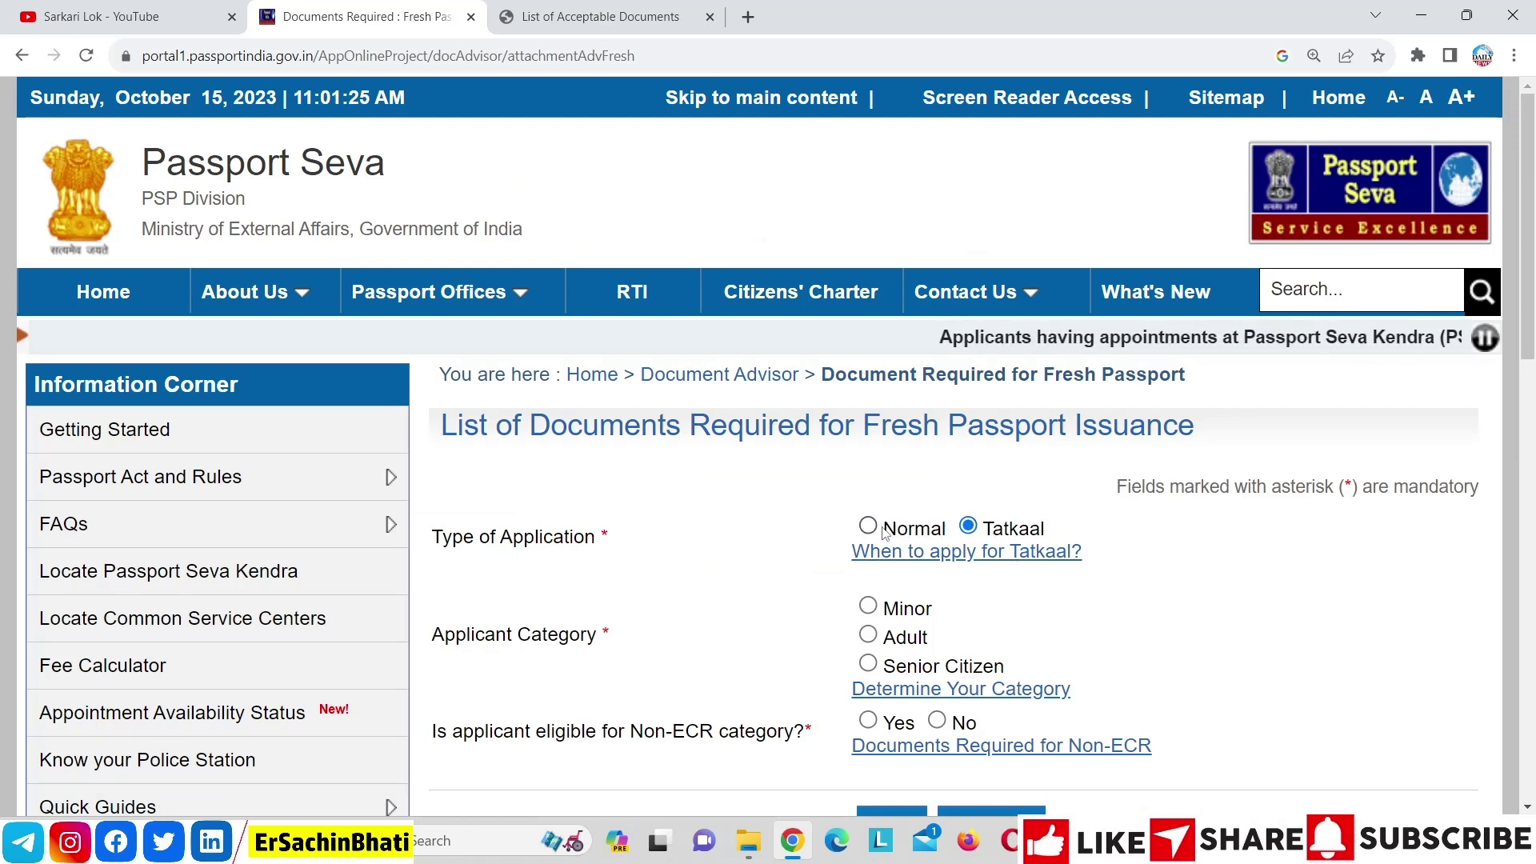
left_click(868, 634)
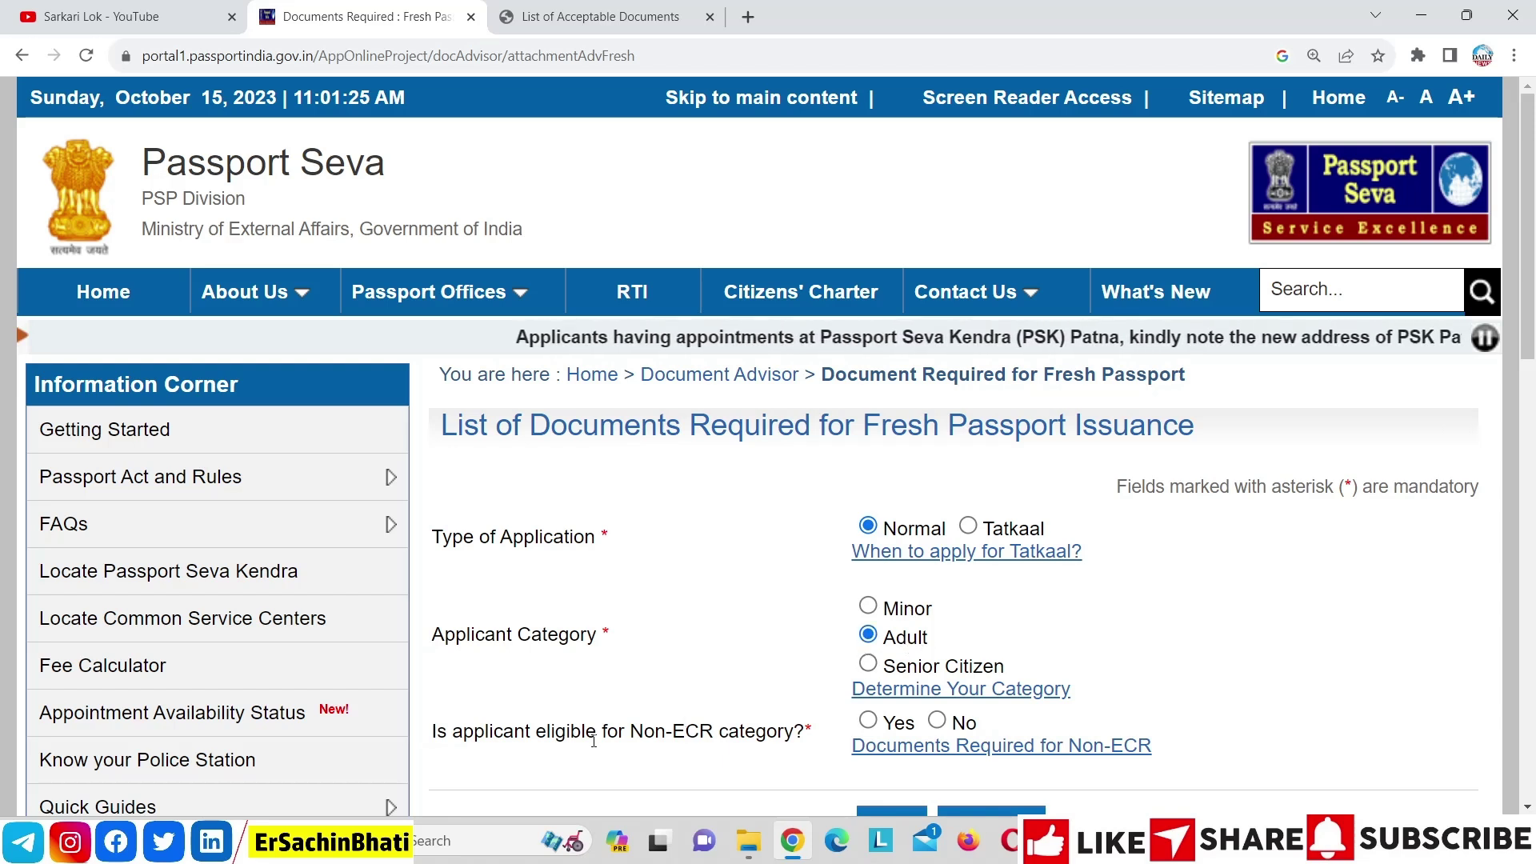
left_click(868, 720)
scroll(1052, 586, "down", 2)
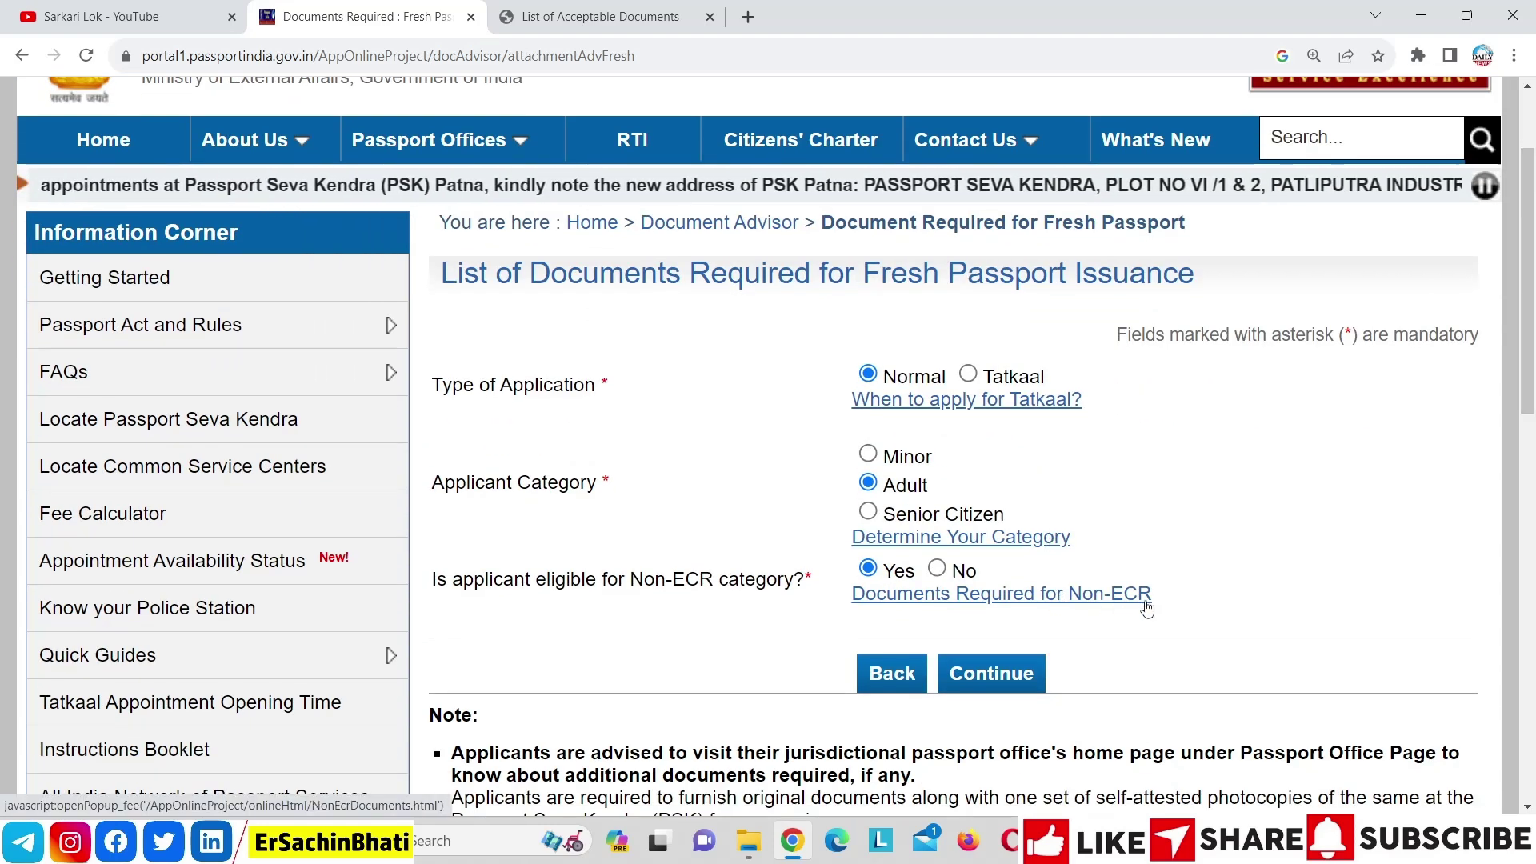
left_click(991, 672)
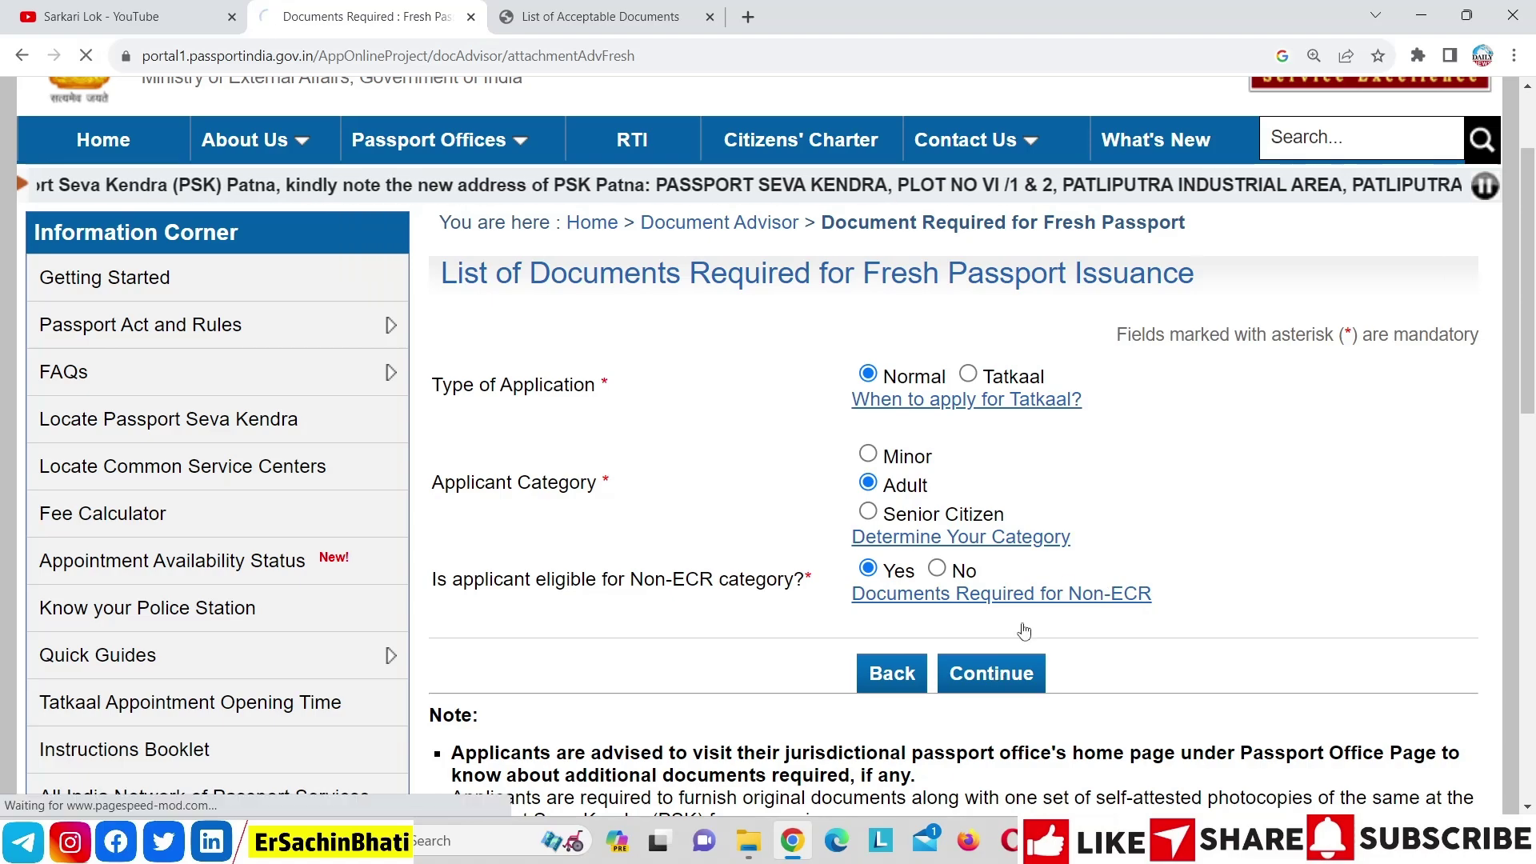
left_click_drag(1533, 249, 1532, 512)
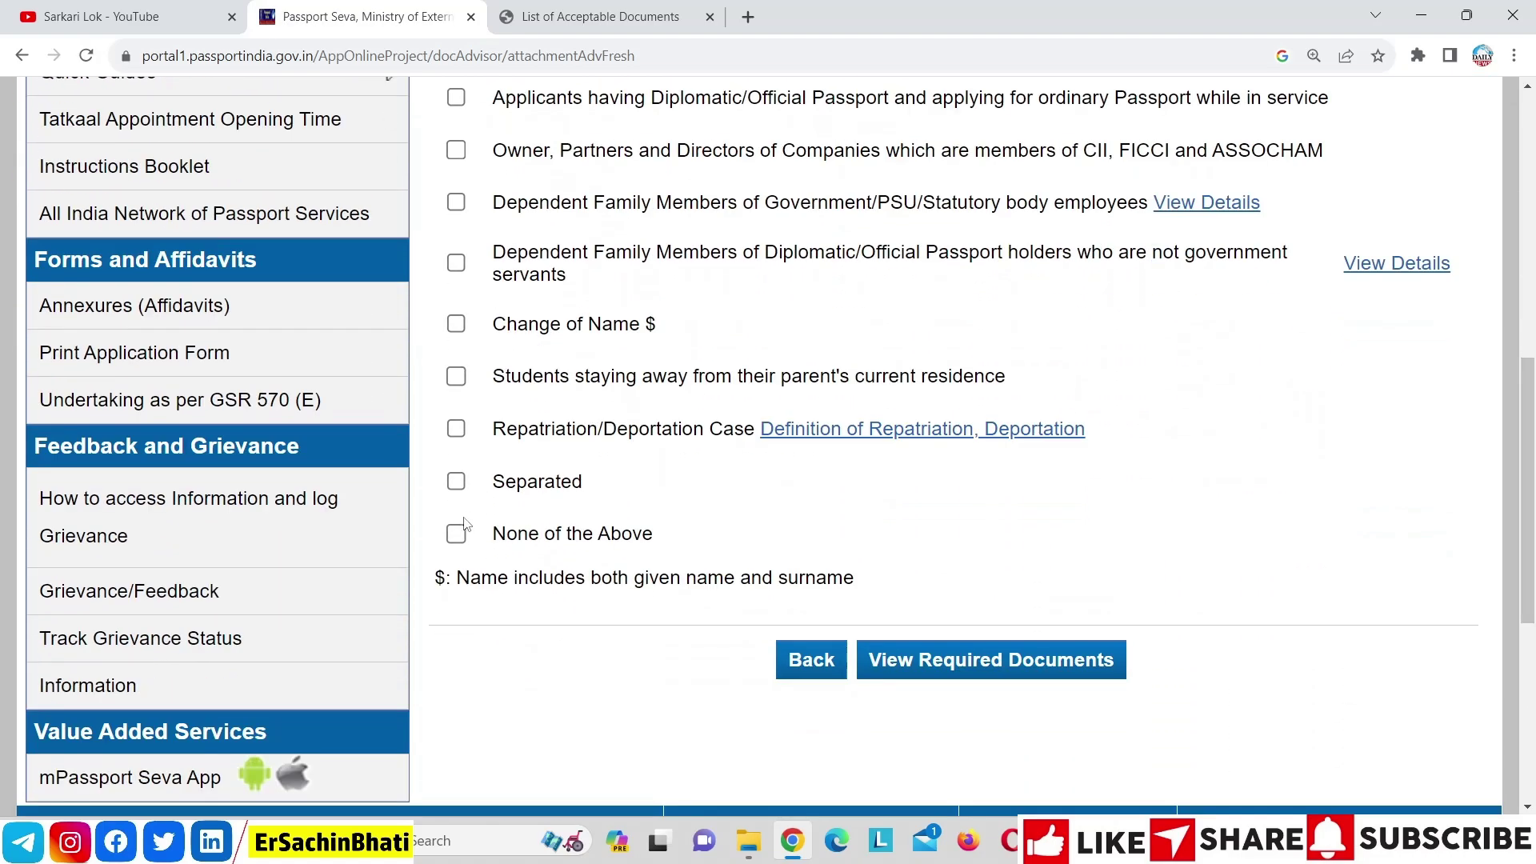
Open the required documents list and review the Non-ECR proof documents
left_click(958, 657)
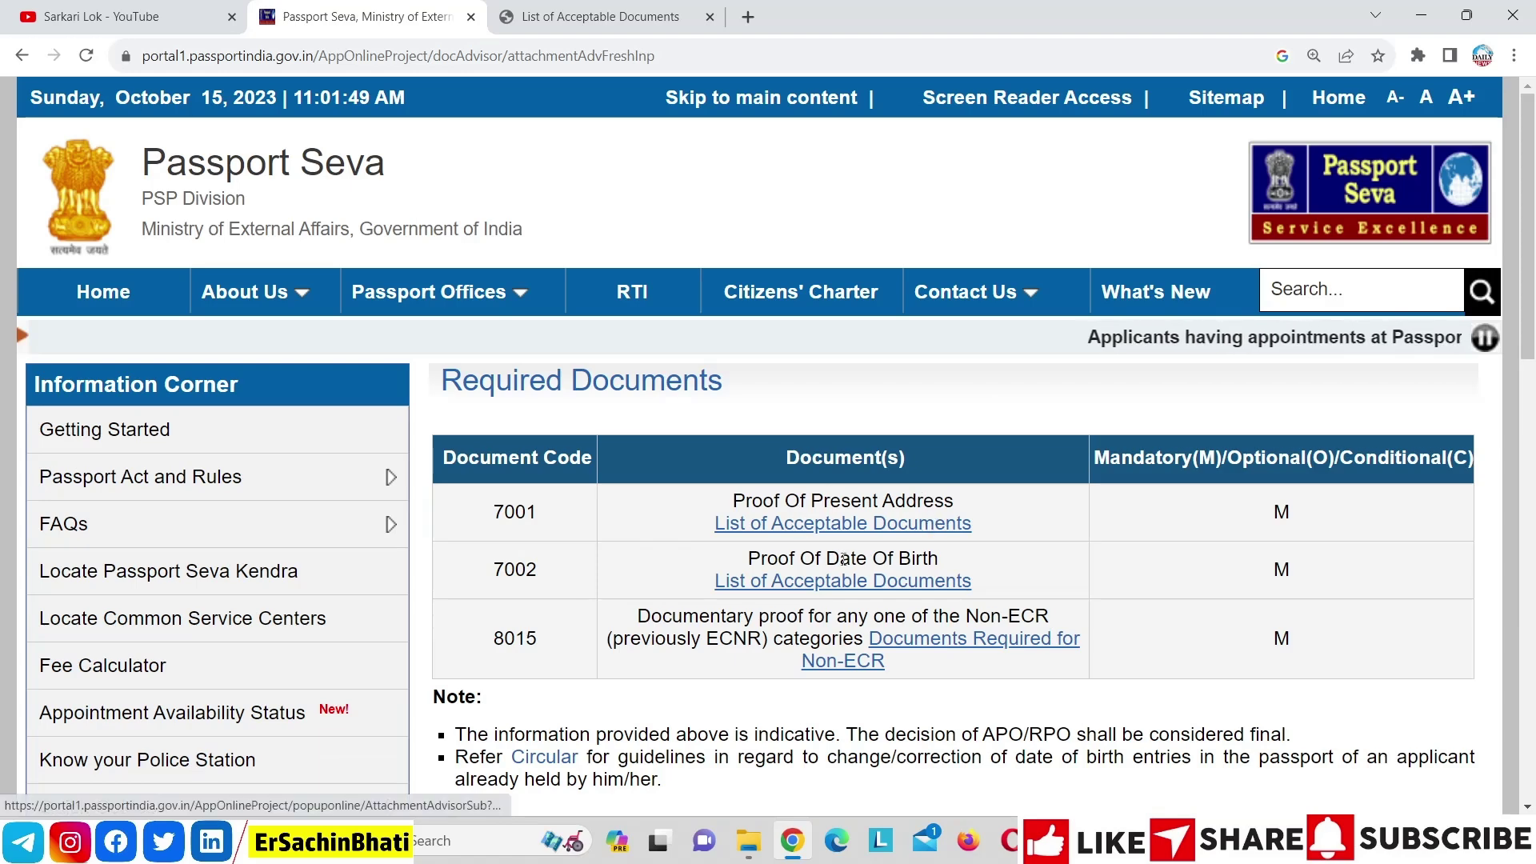
left_click(937, 645)
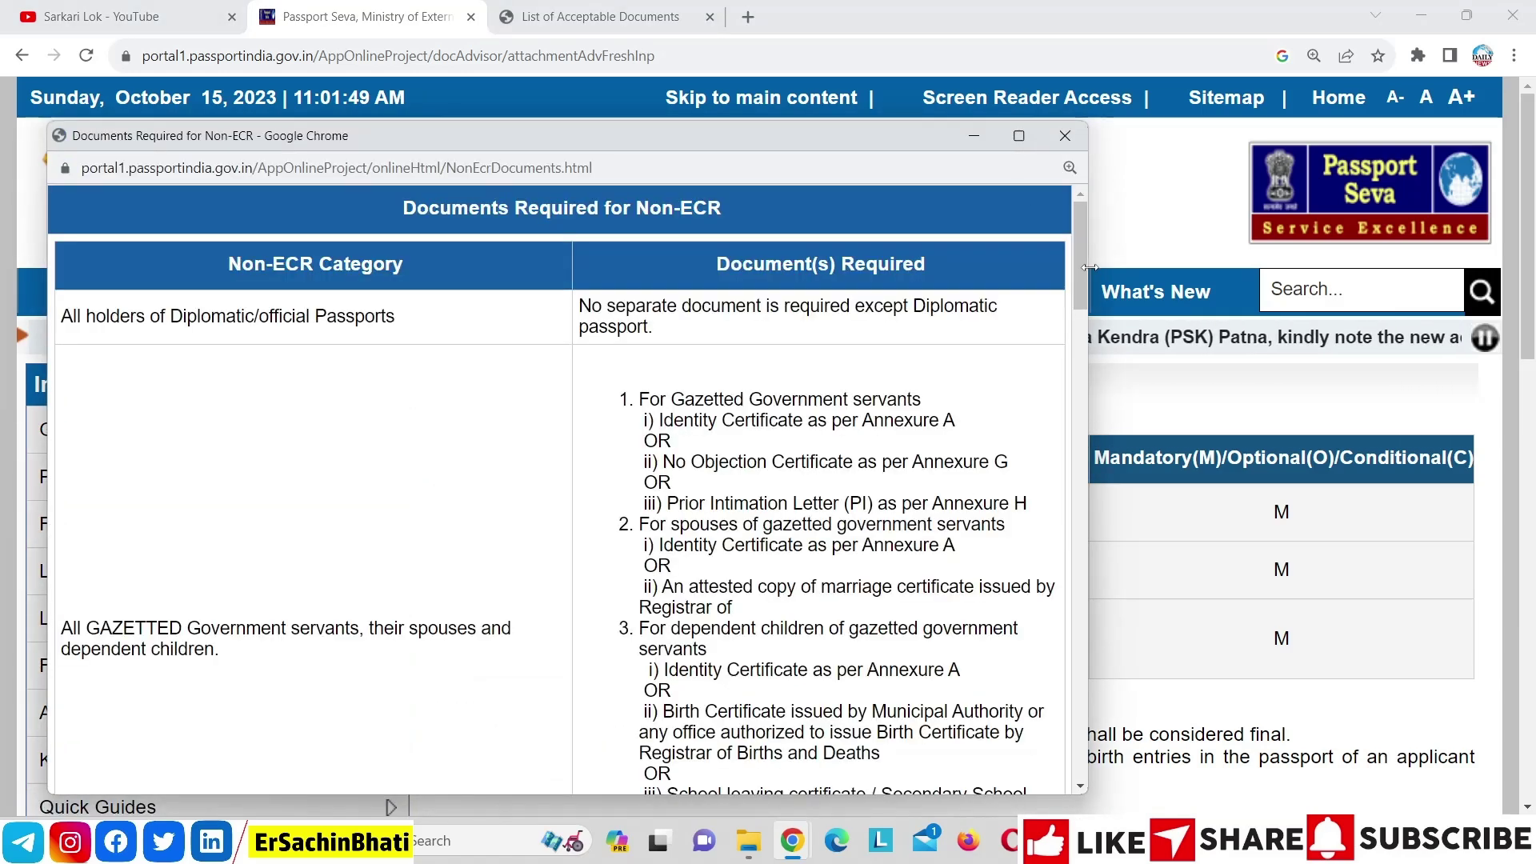
left_click_drag(1076, 257, 1110, 206)
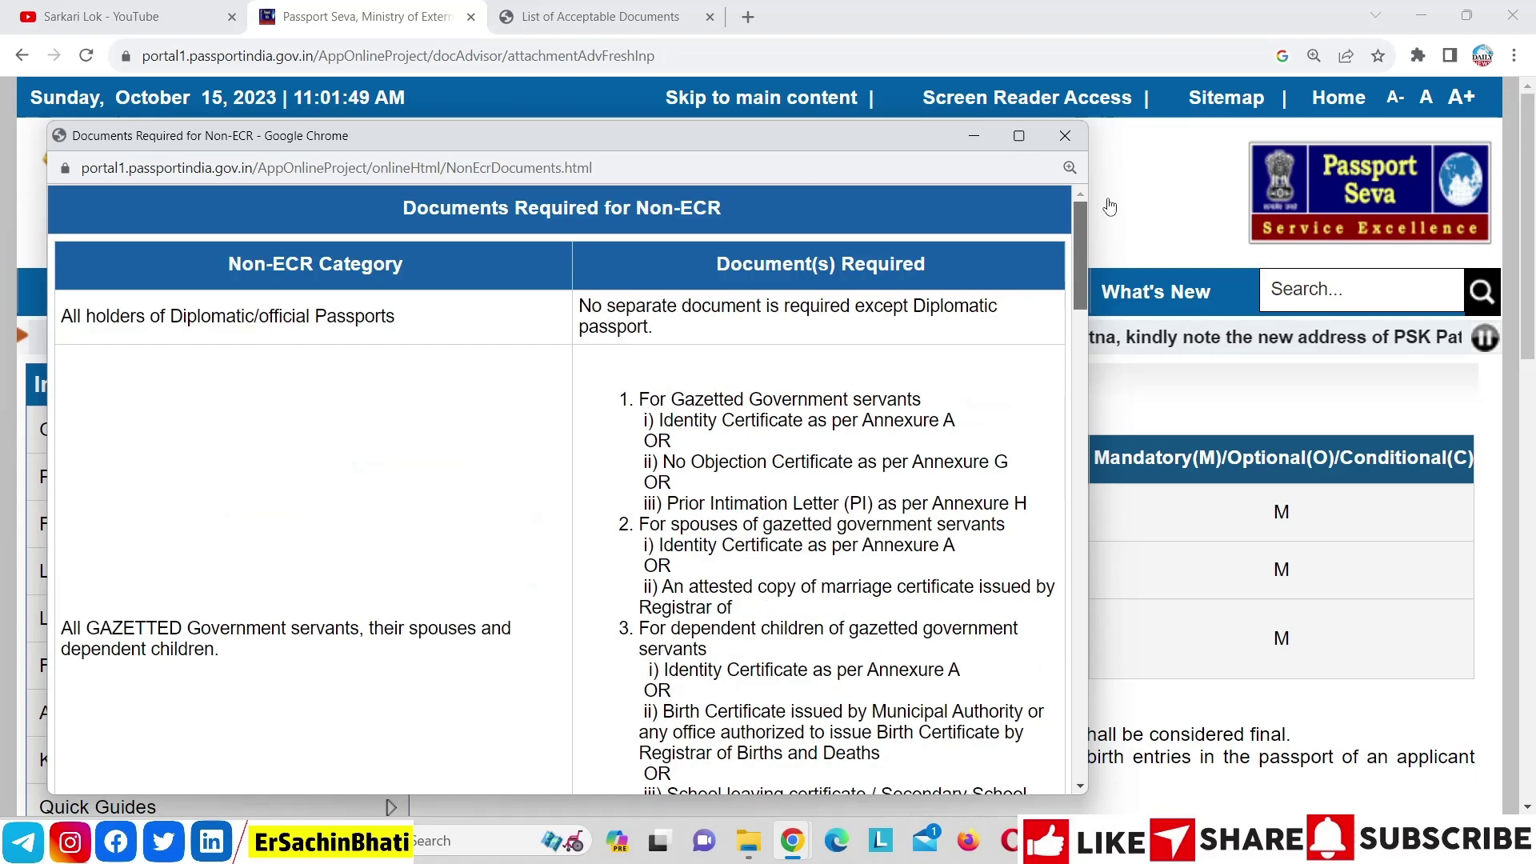
left_click(1065, 136)
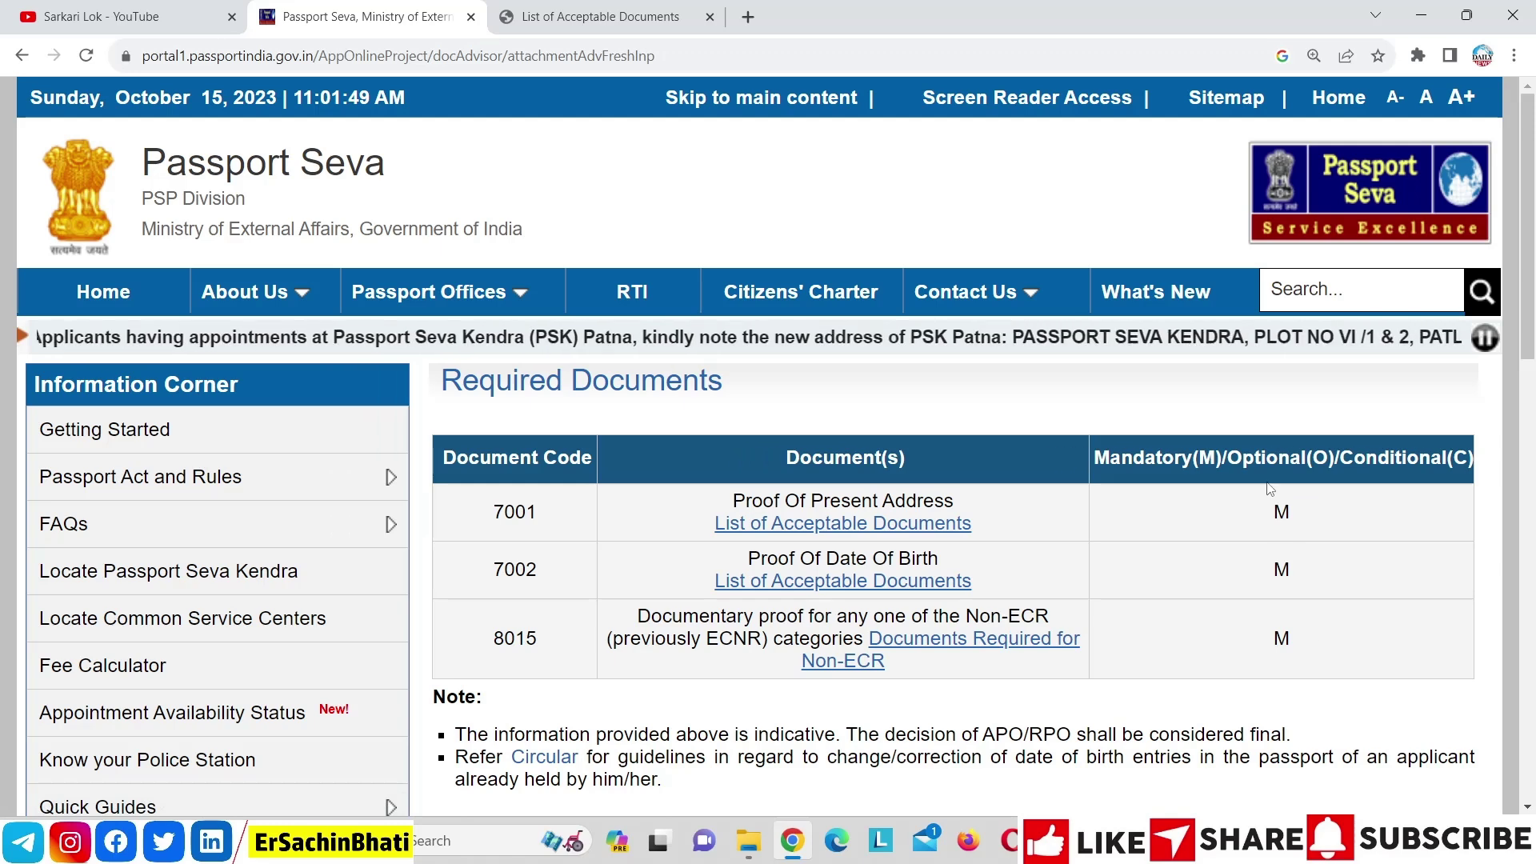
Review the 7002 date-of-birth and 7001 proof-of-address acceptable document lists
left_click(912, 583)
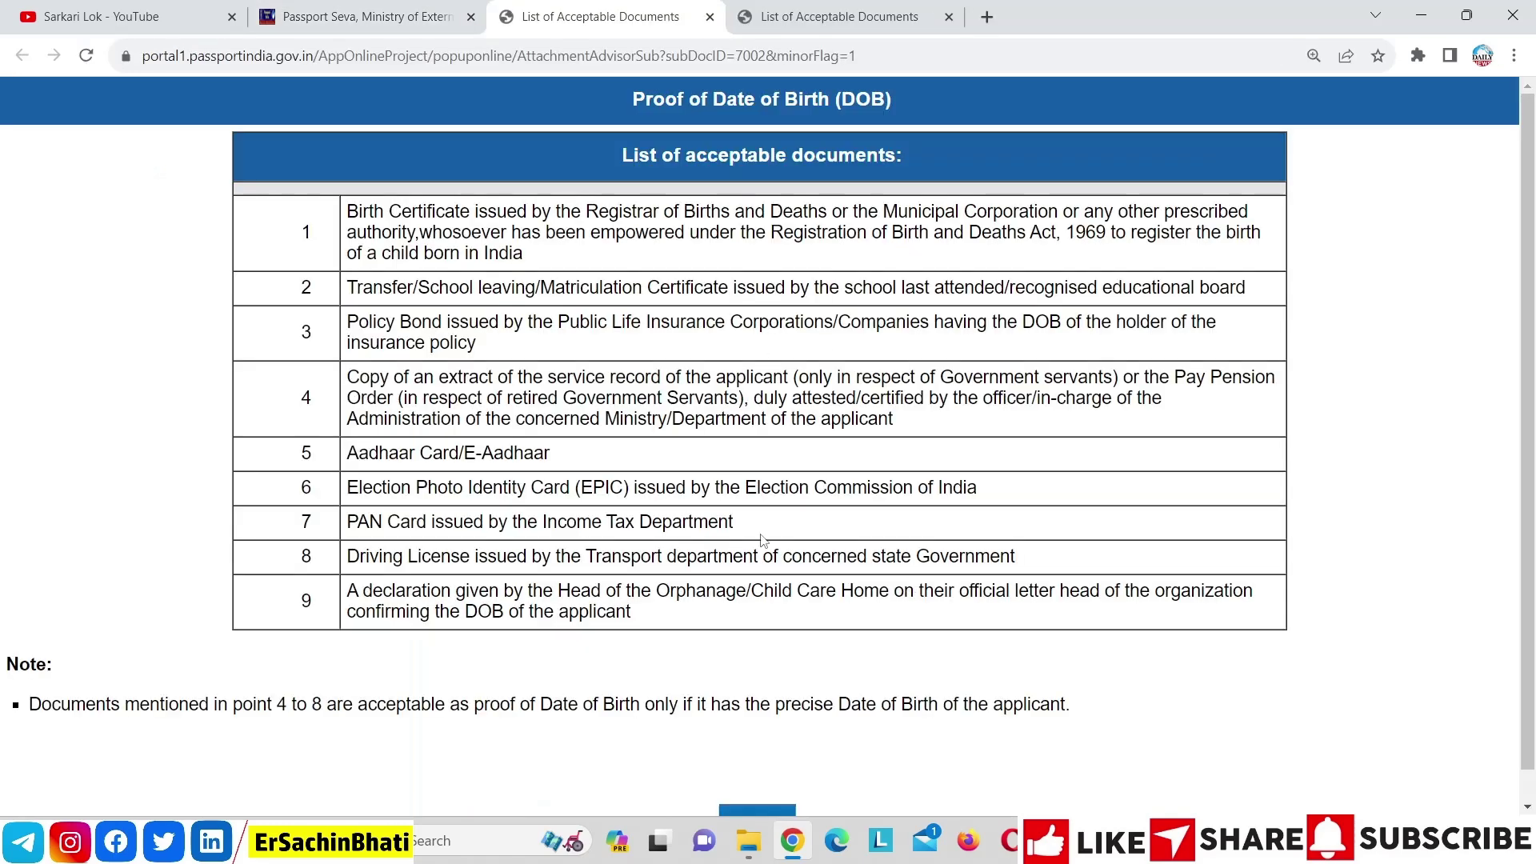
left_click(397, 11)
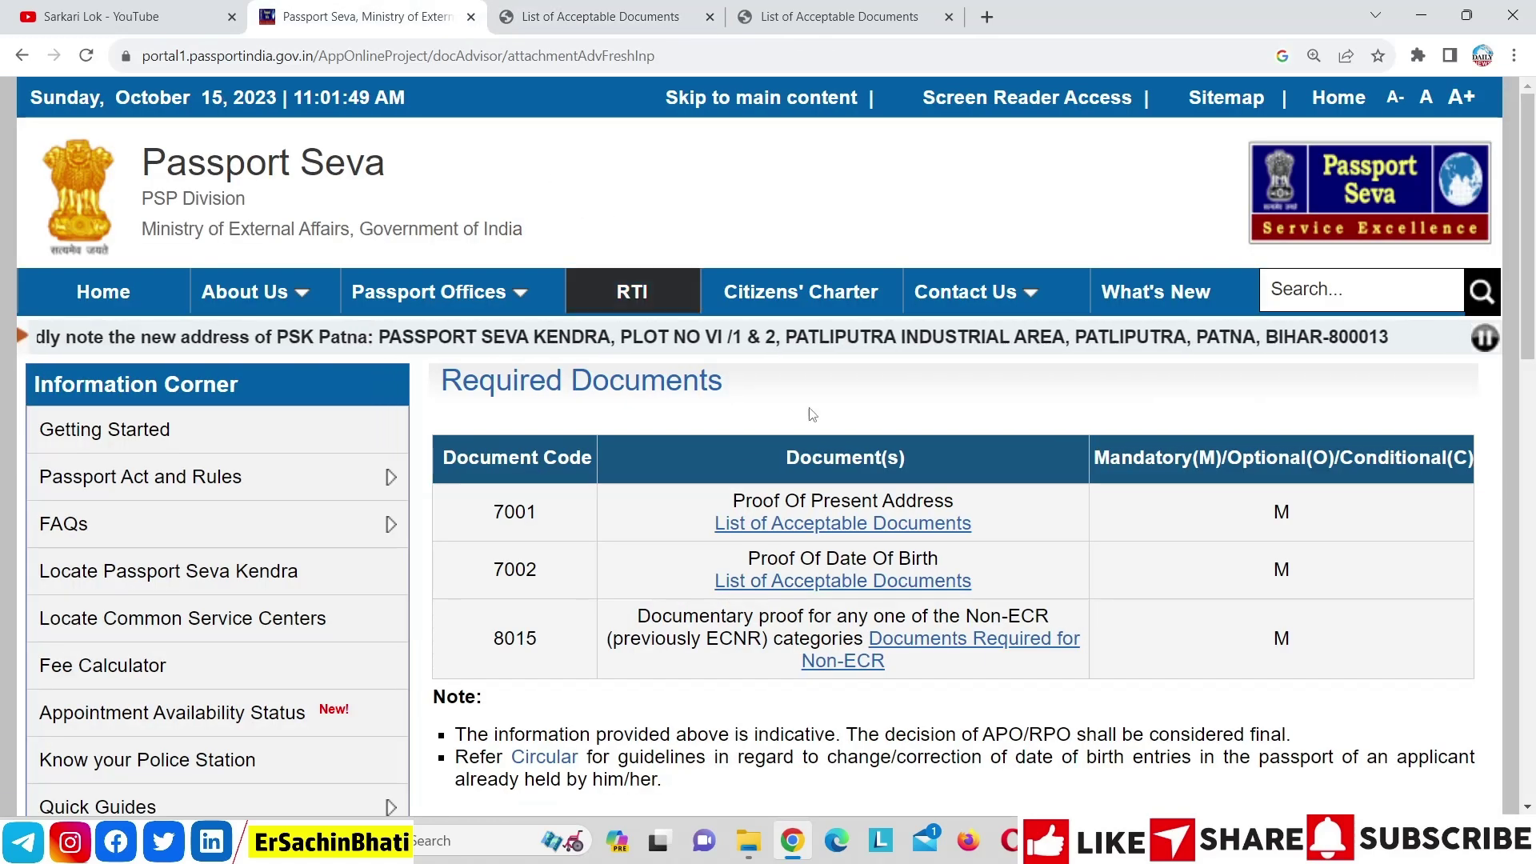
left_click(856, 534)
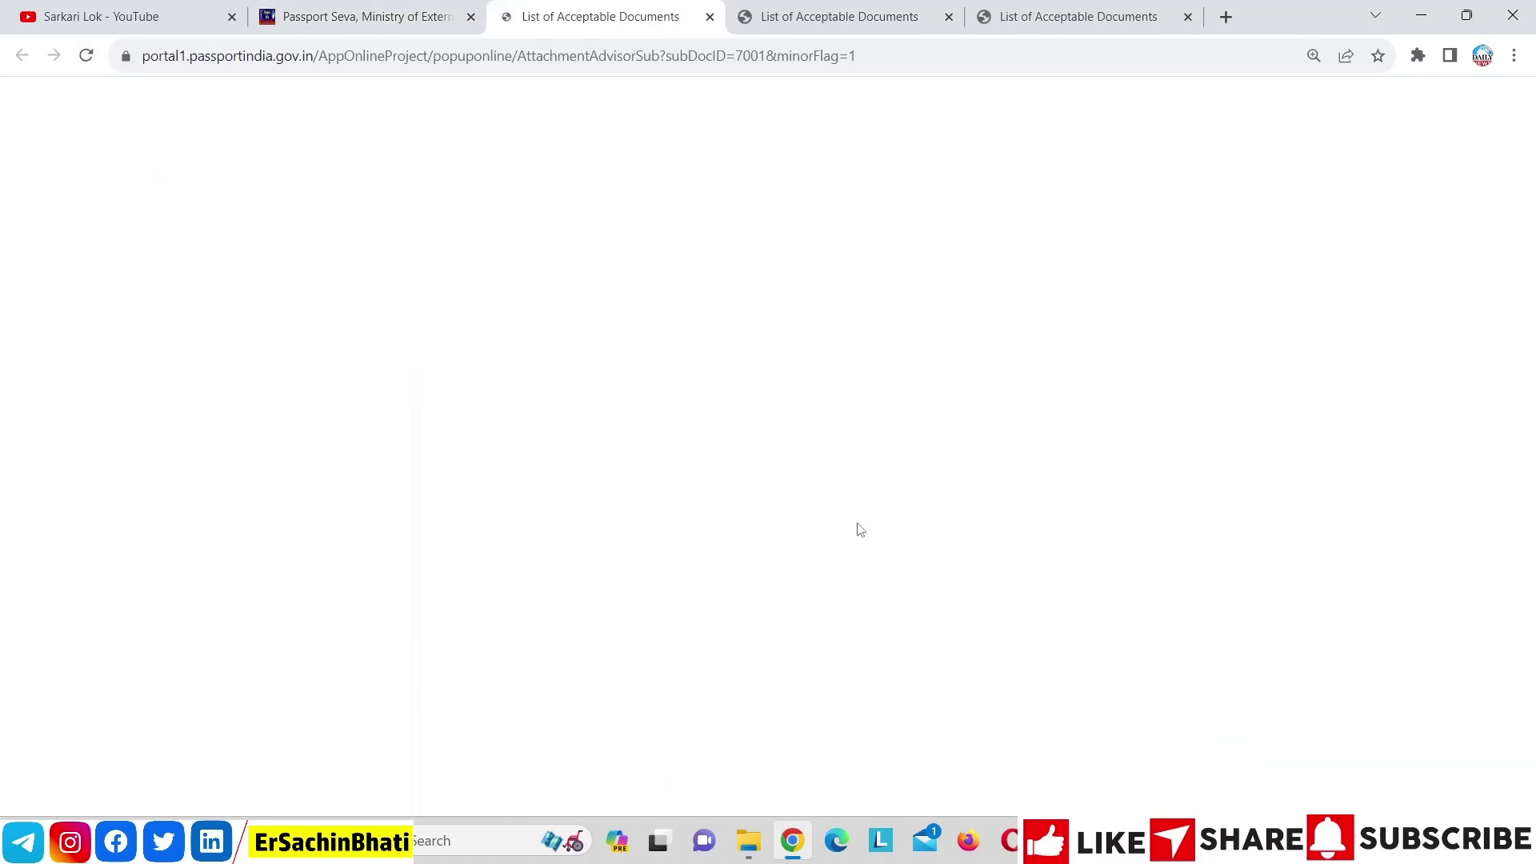
left_click(709, 17)
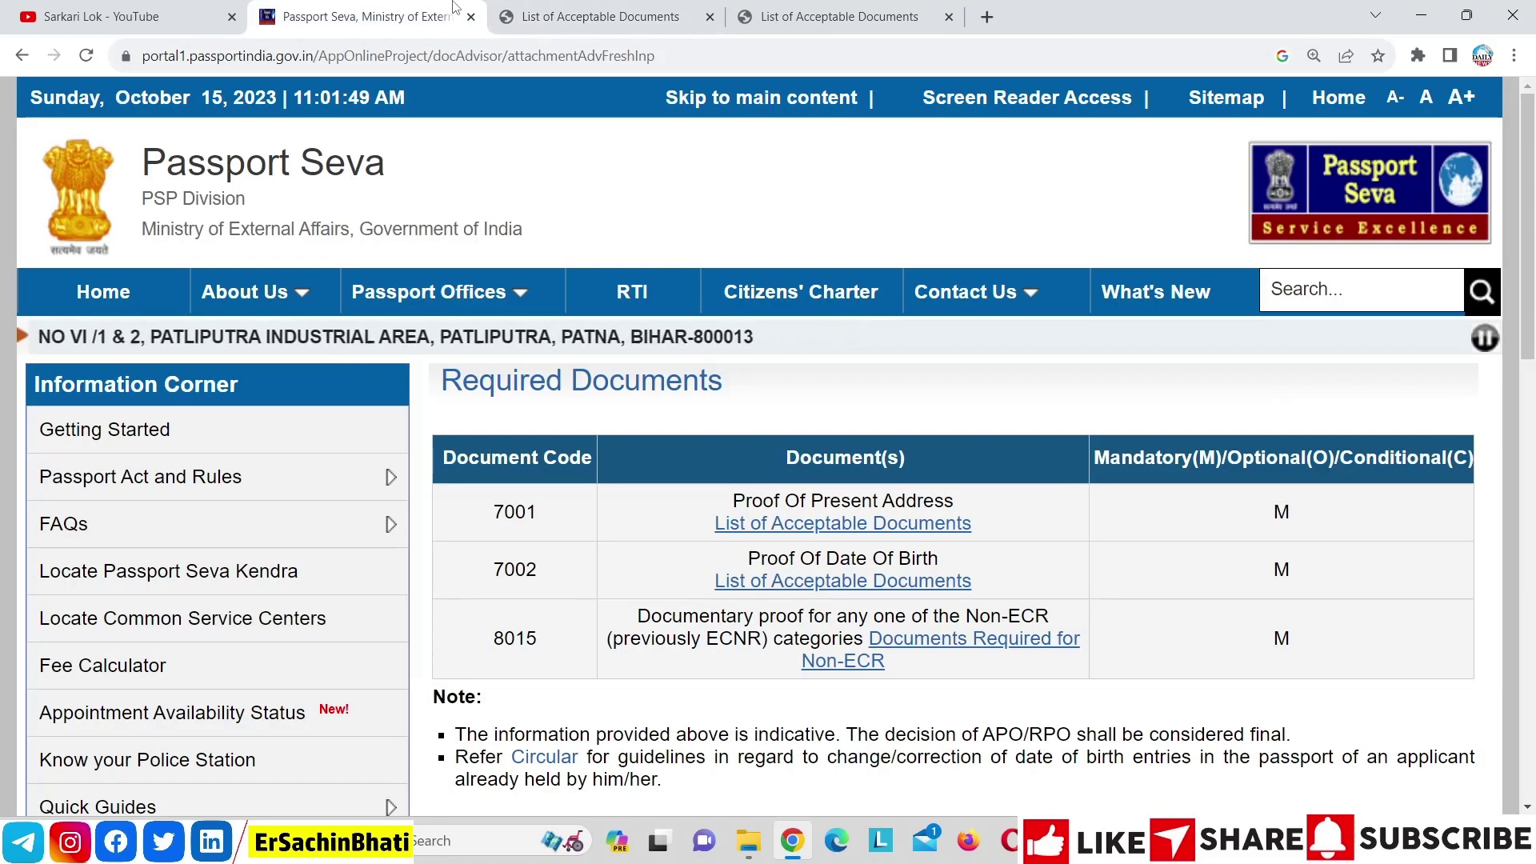
Return to the Passport Seva home page, dismiss the Tatkaal Advisory, and switch to YouTube
left_click(134, 284)
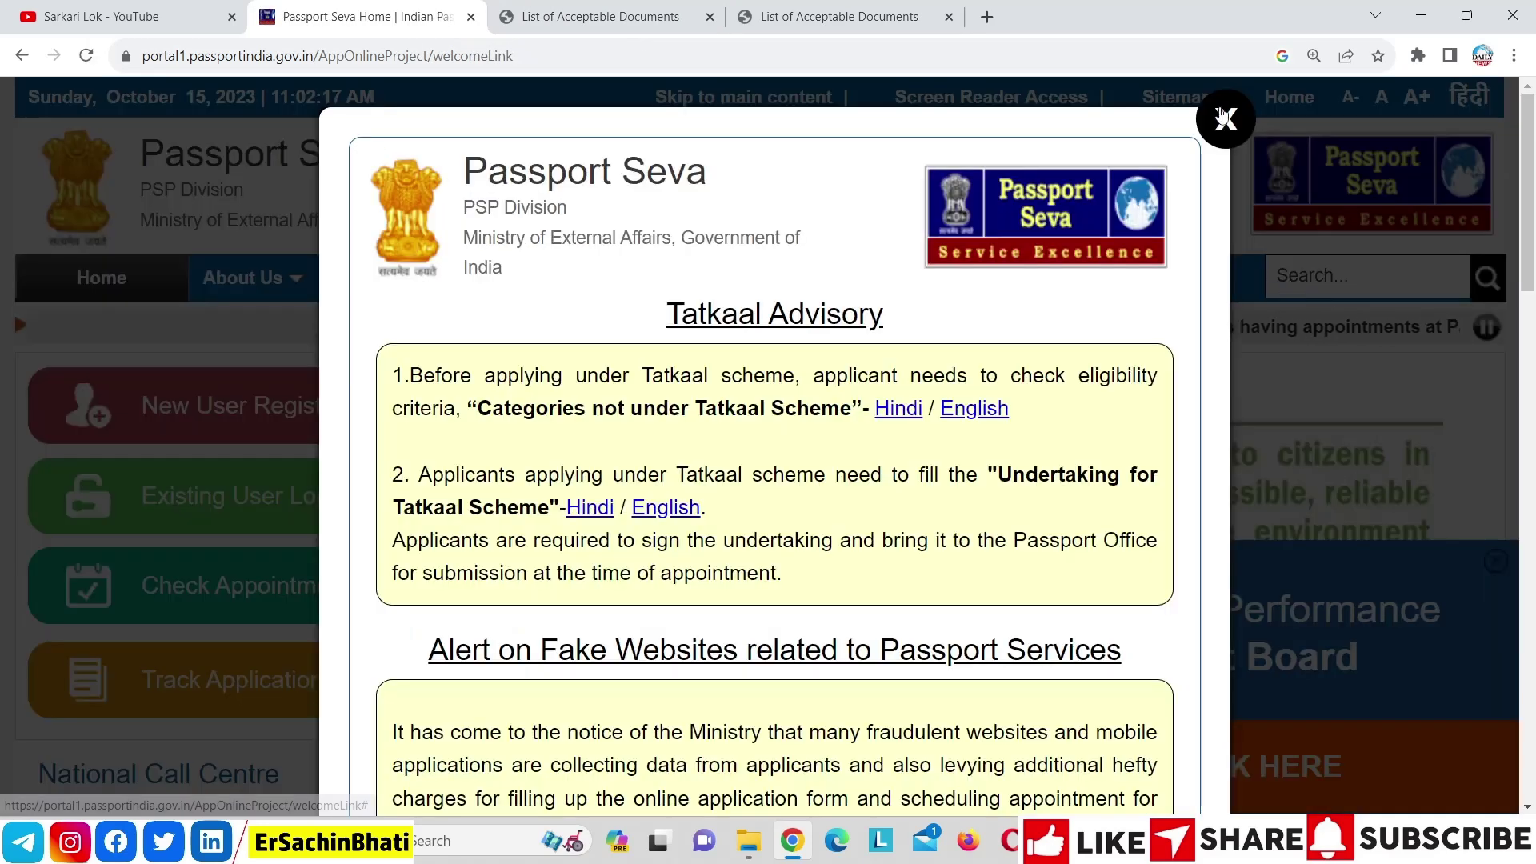
left_click(1225, 119)
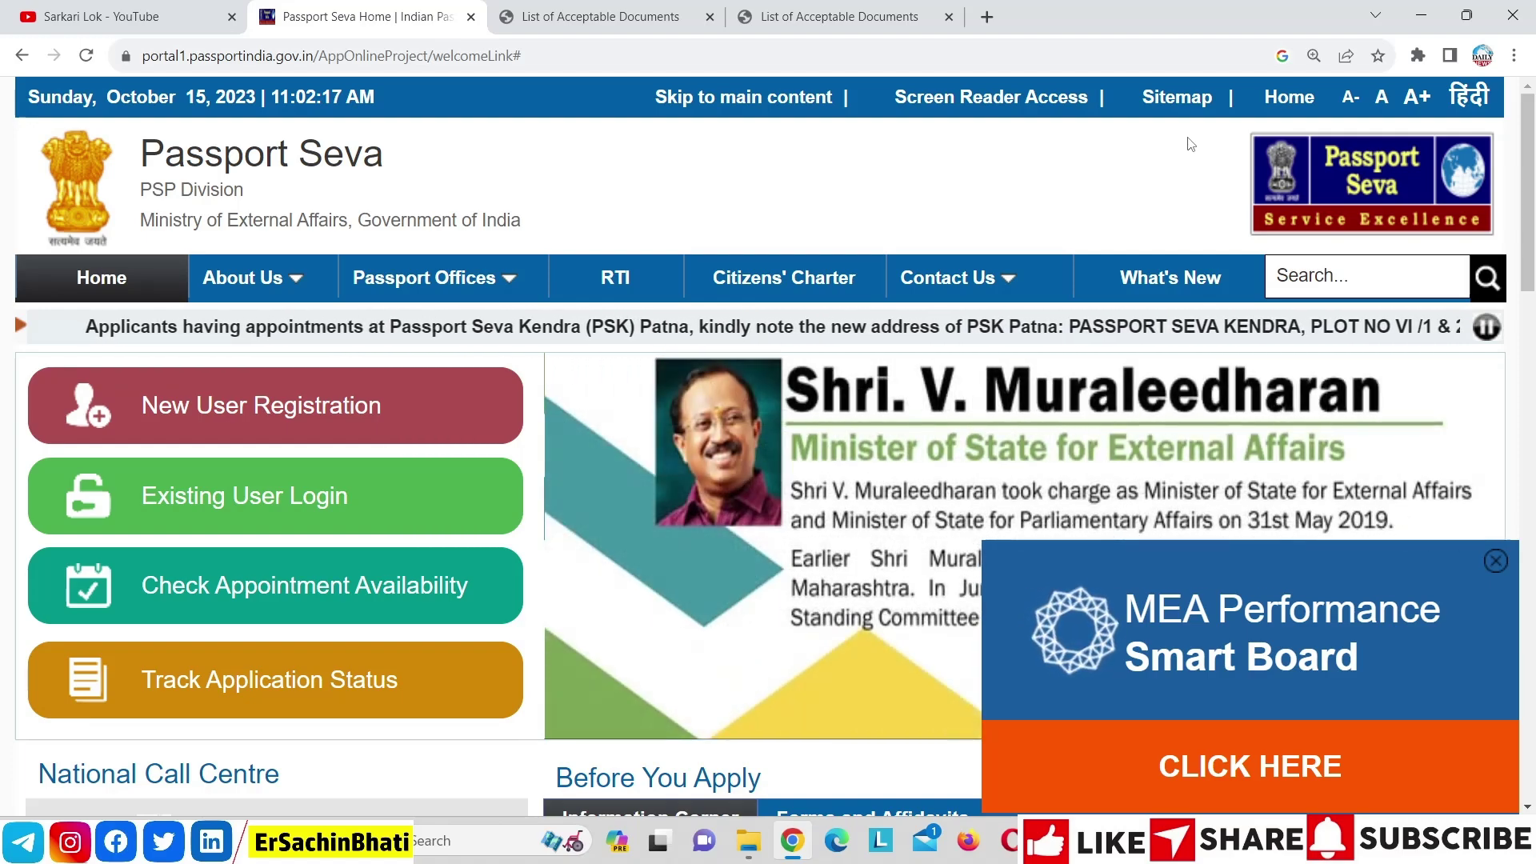
key("ctrl+shift+Tab")
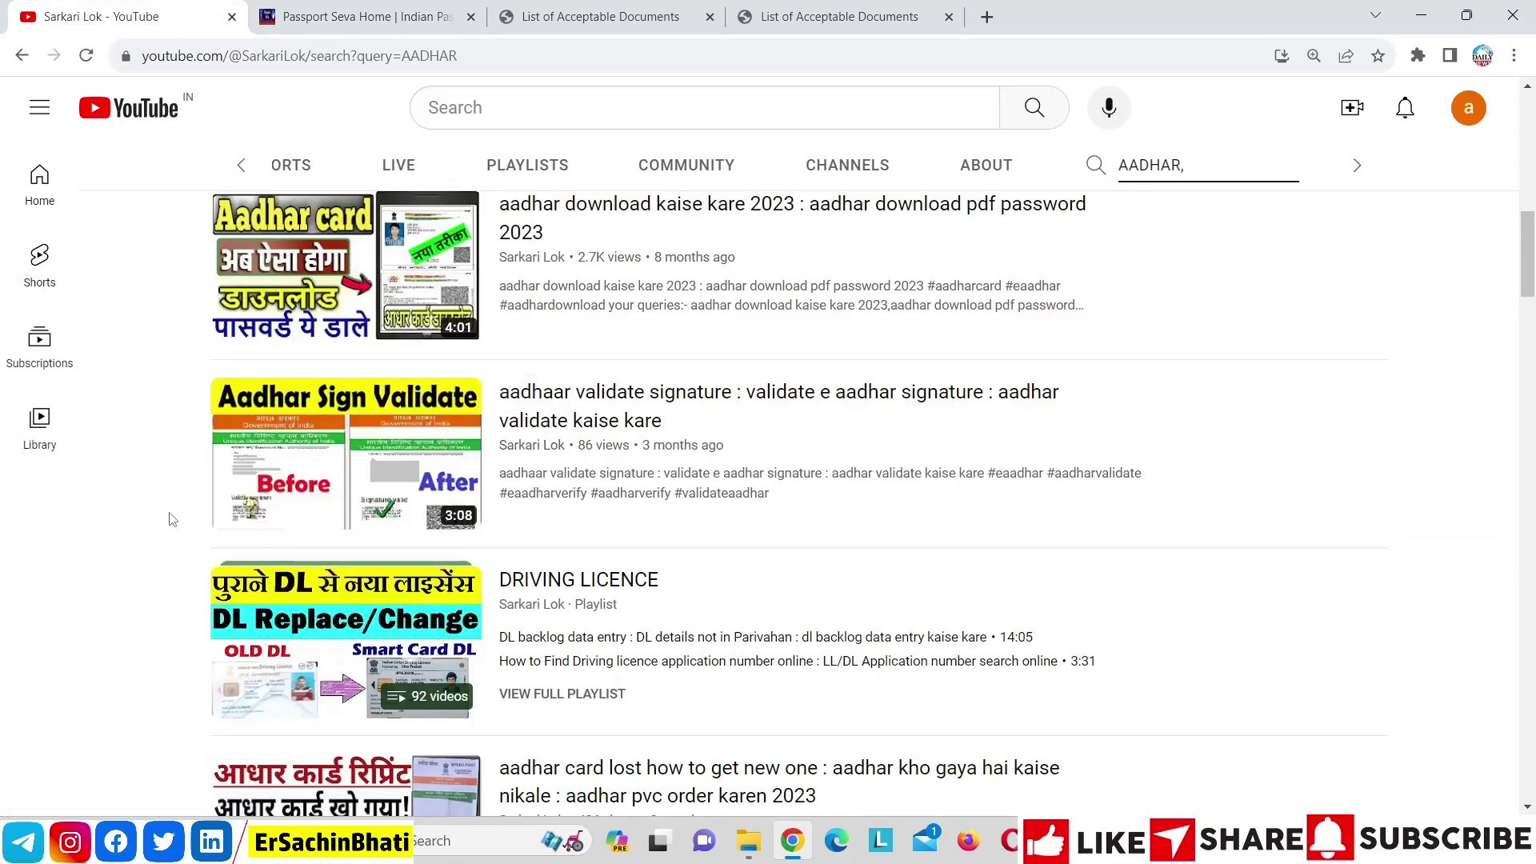
Switch from YouTube back to Passport Seva's Track Application Status page
left_click(360, 16)
left_click(175, 8)
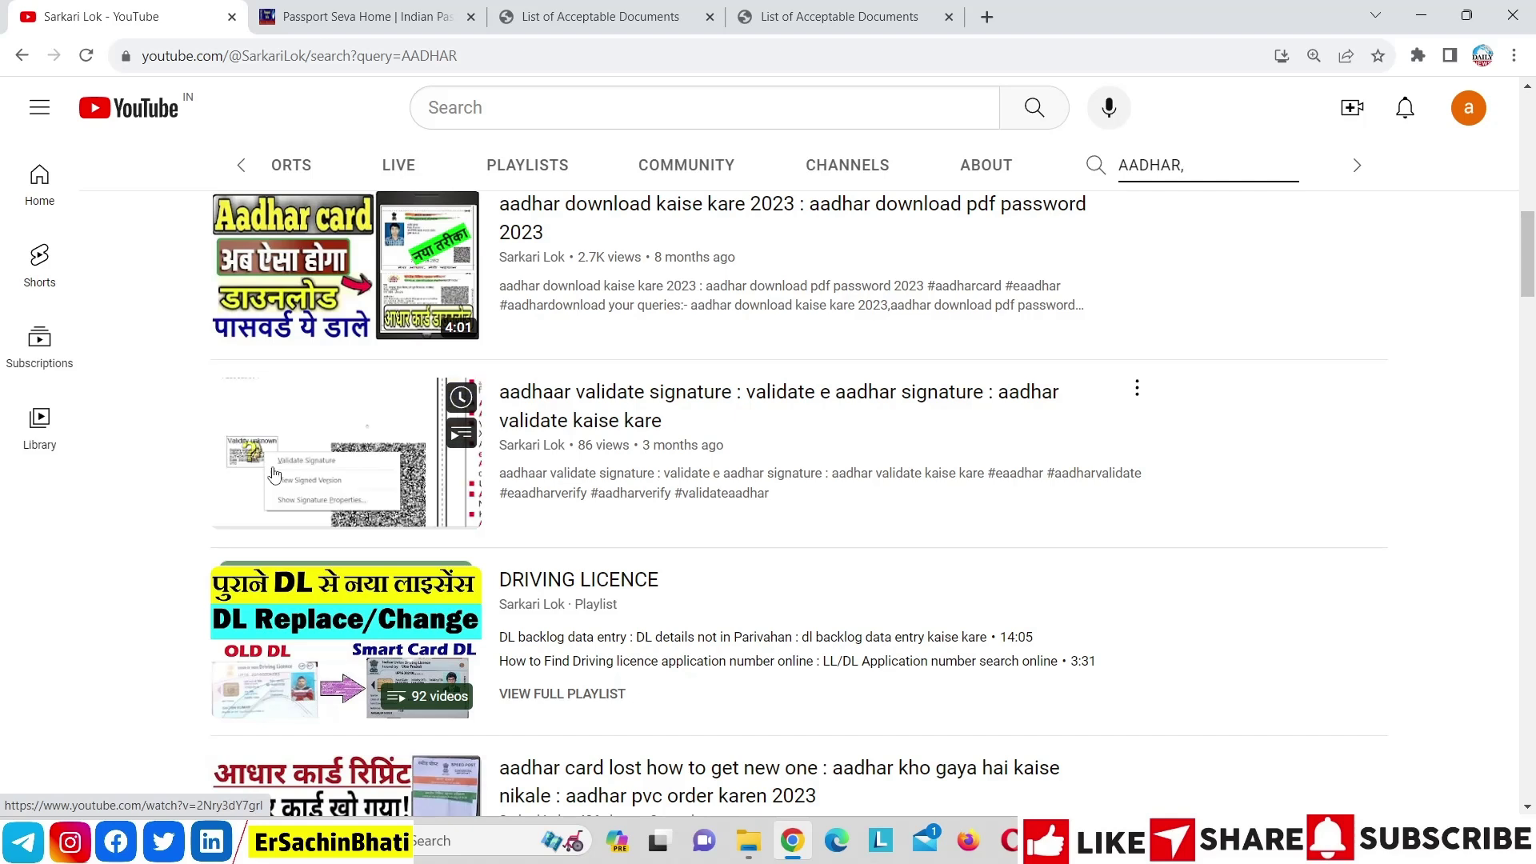
left_click(316, 32)
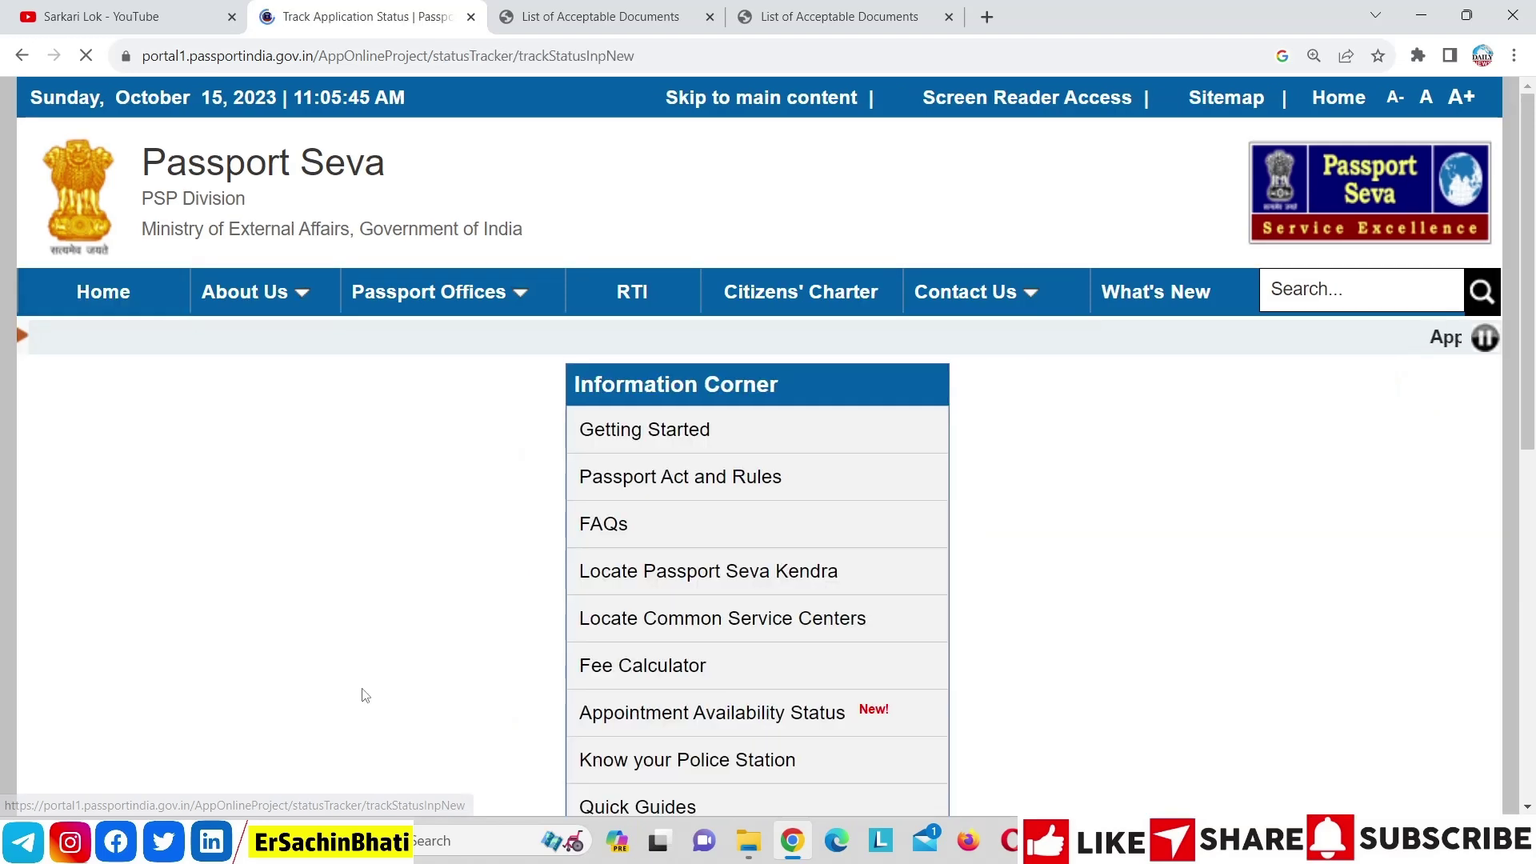
Choose Passport/ PCC/ IC/ GEP as the application type, then return to the Sarkari Lok YouTube tab
left_click(906, 504)
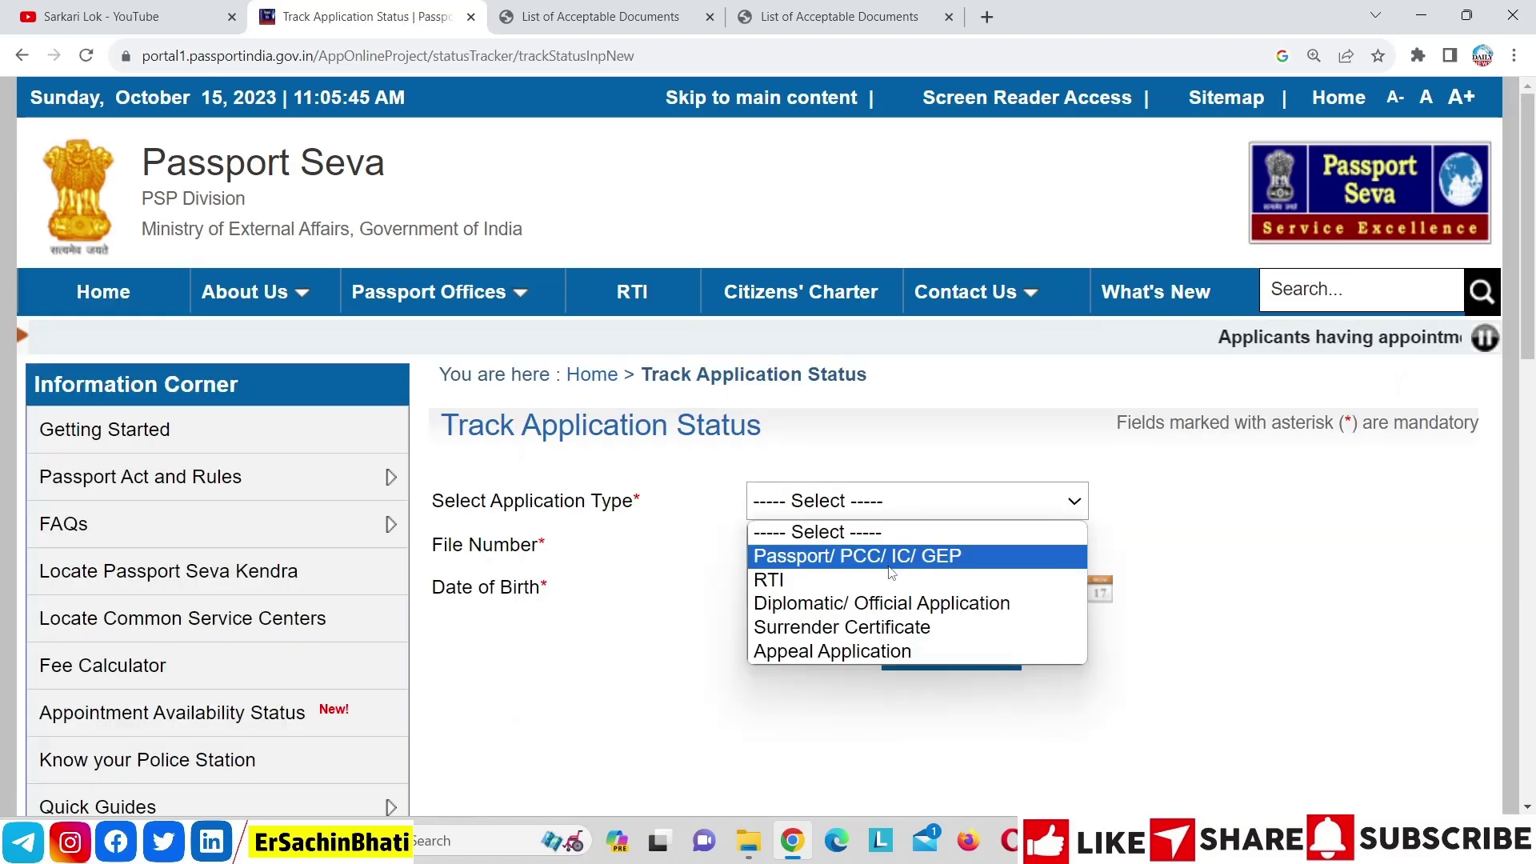
left_click(878, 562)
left_click(761, 540)
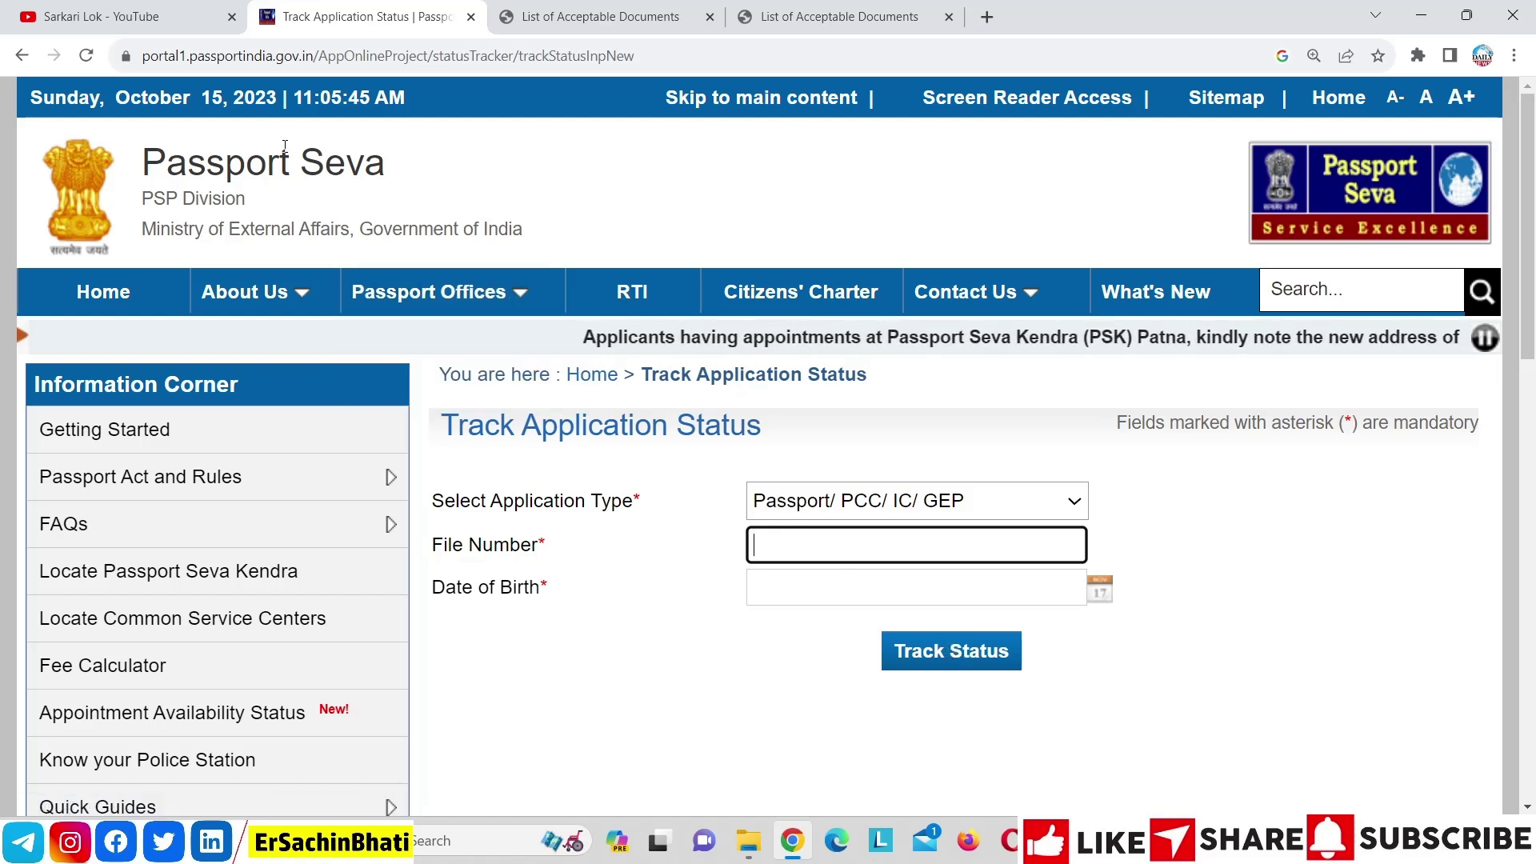
left_click(136, 10)
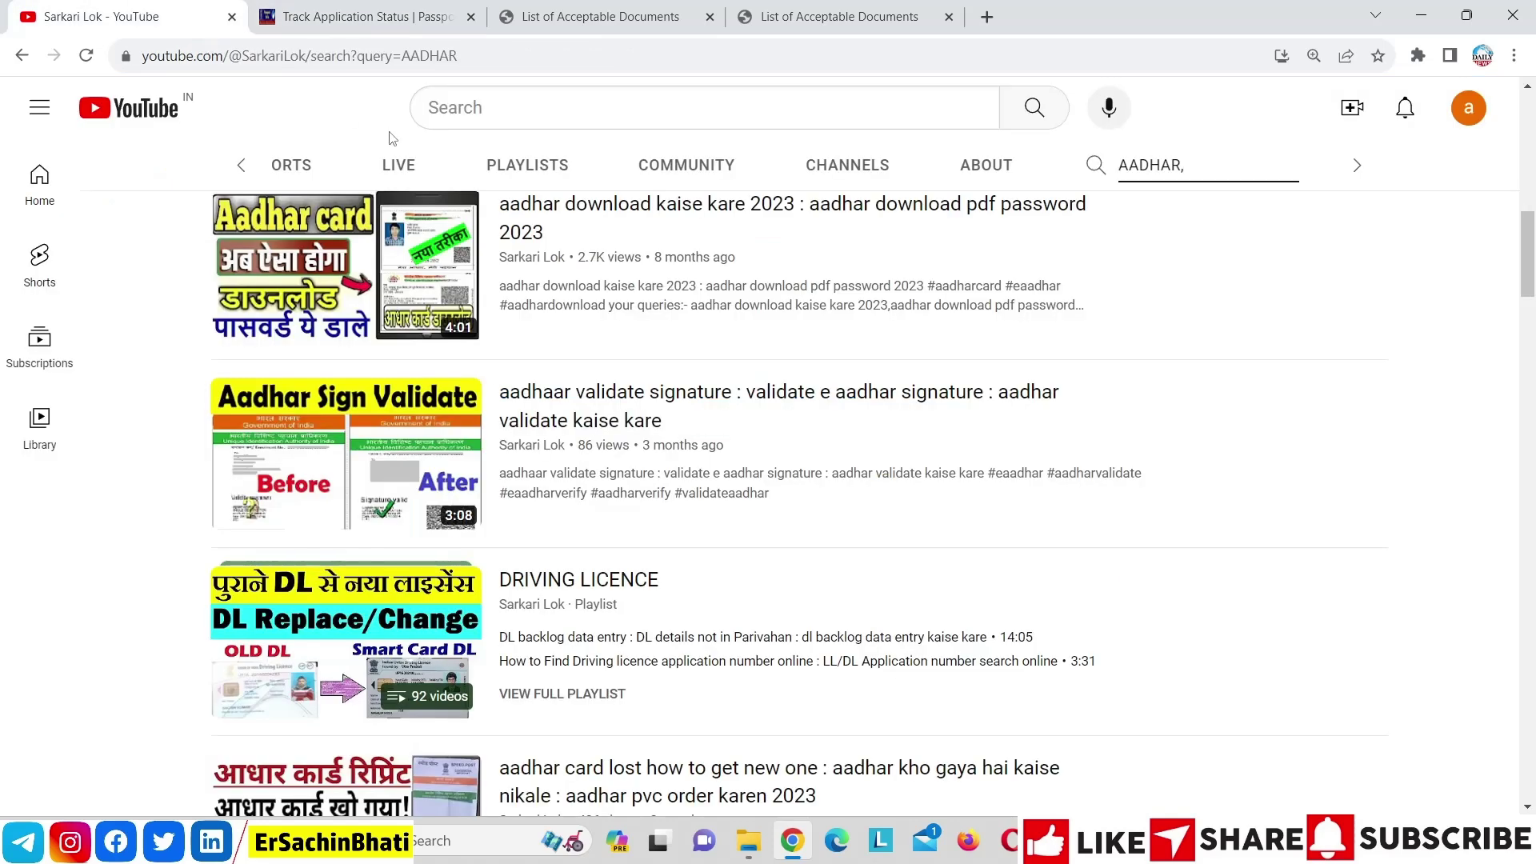
Browse the Sarkari Lok channel's Shorts, Videos and Playlists sections
left_click(306, 168)
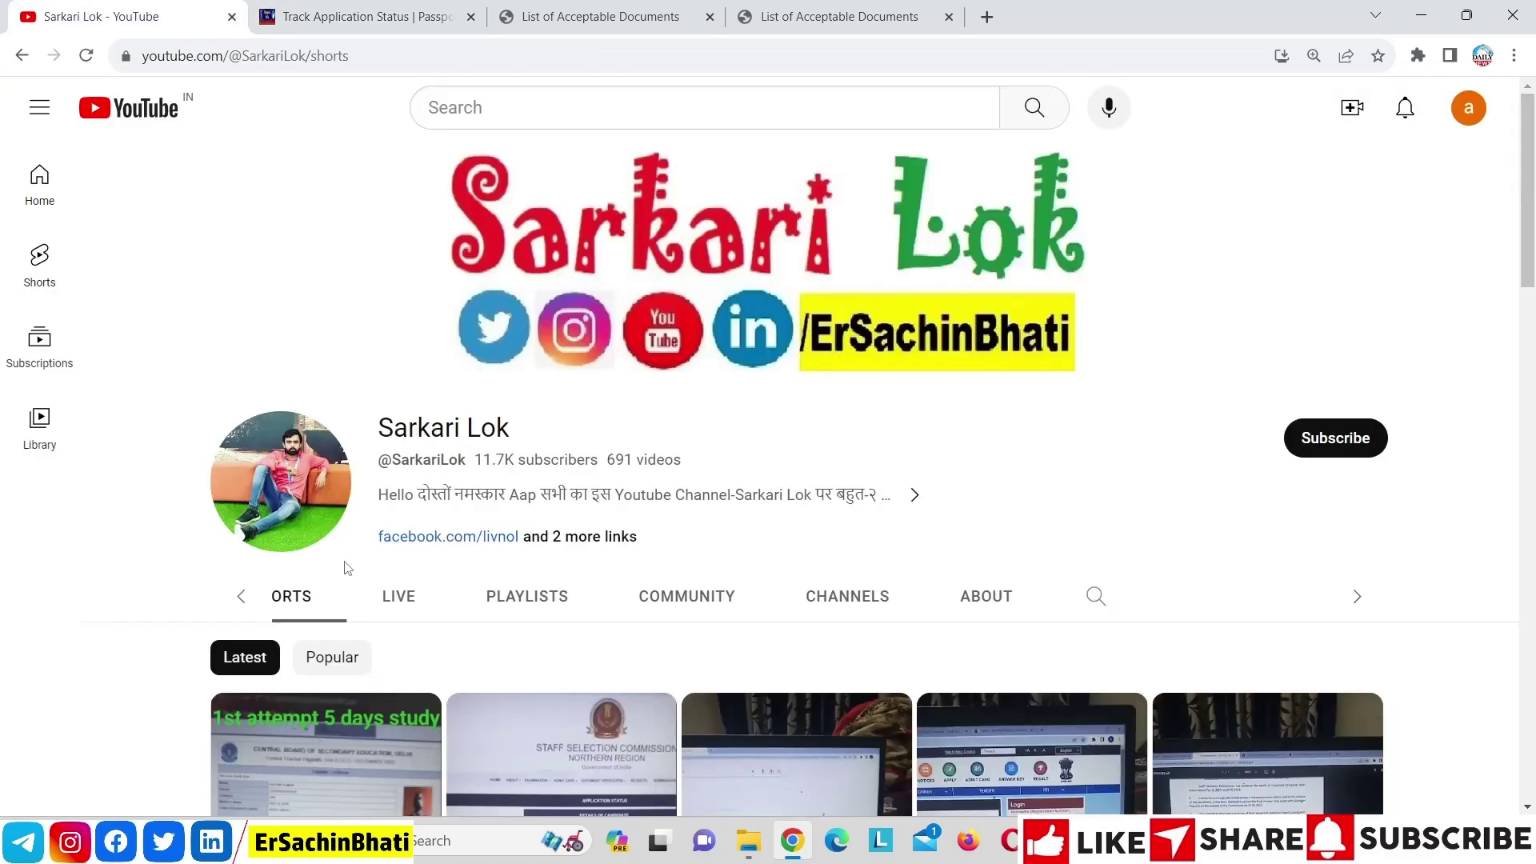
left_click(233, 598)
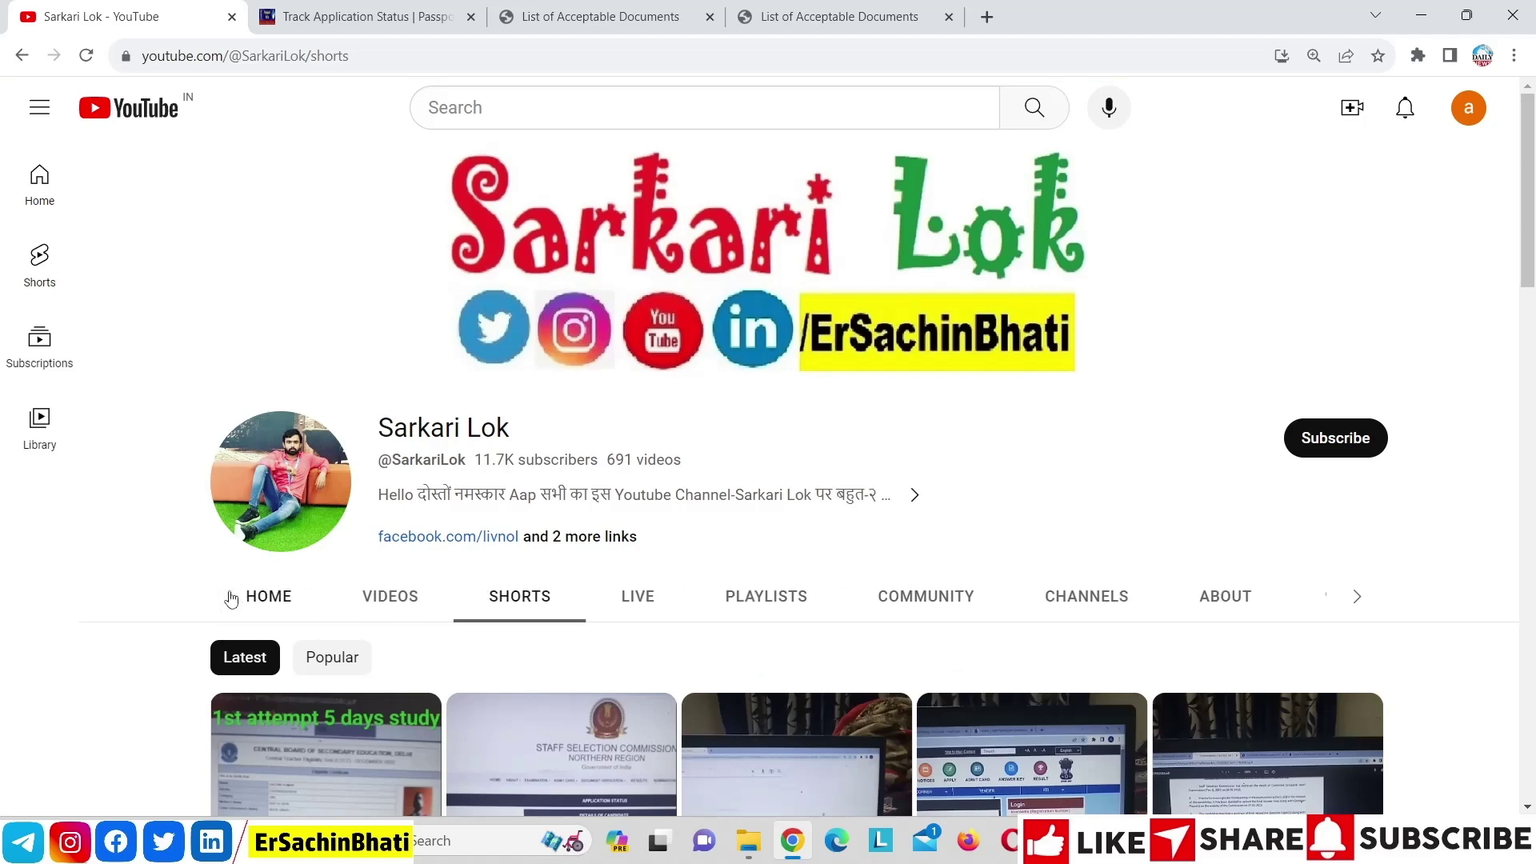
left_click(387, 598)
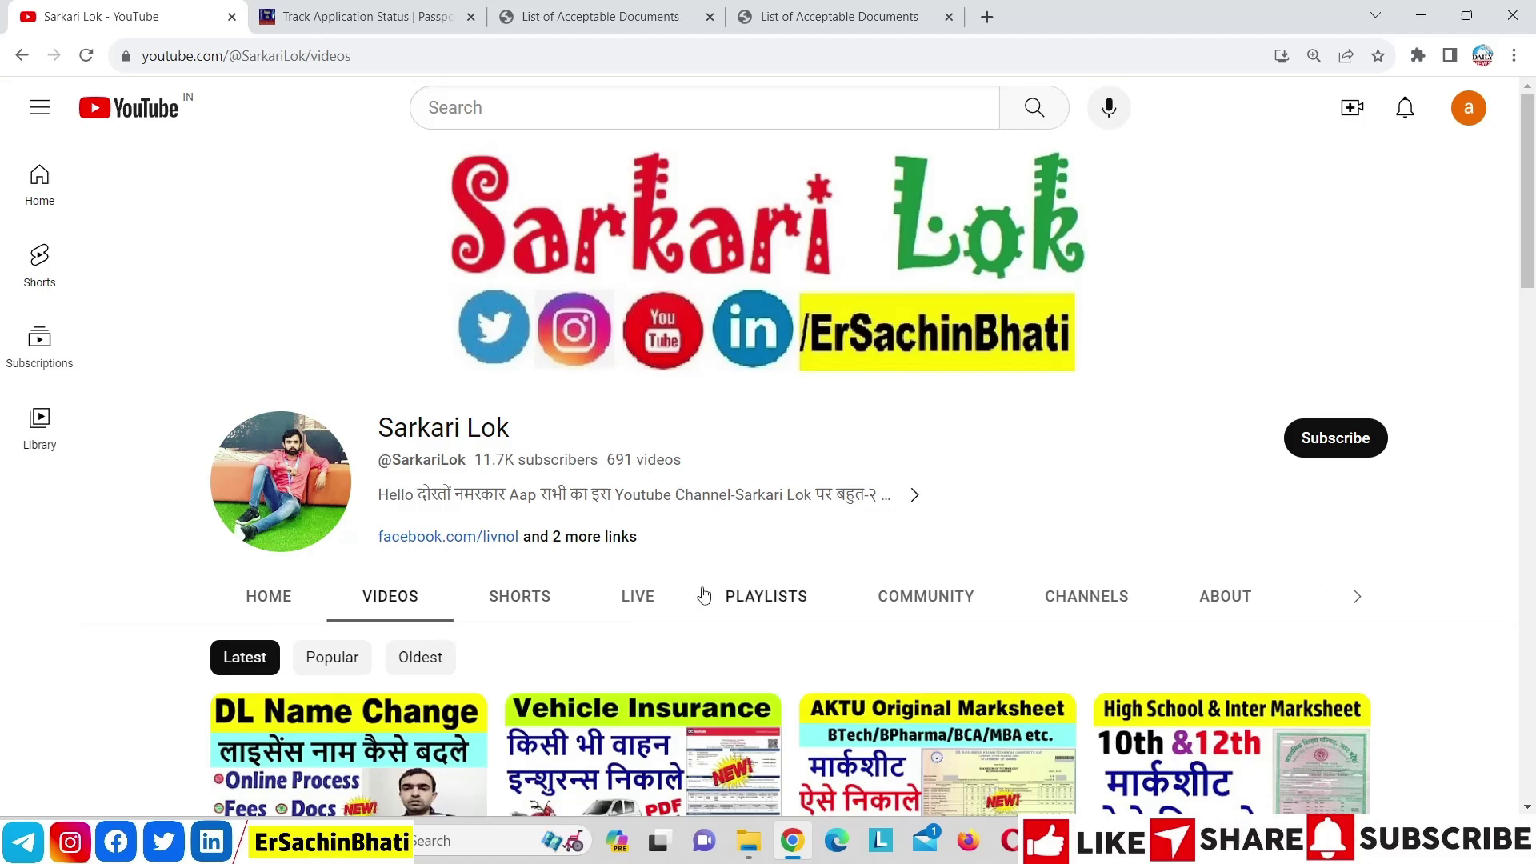
left_click(743, 599)
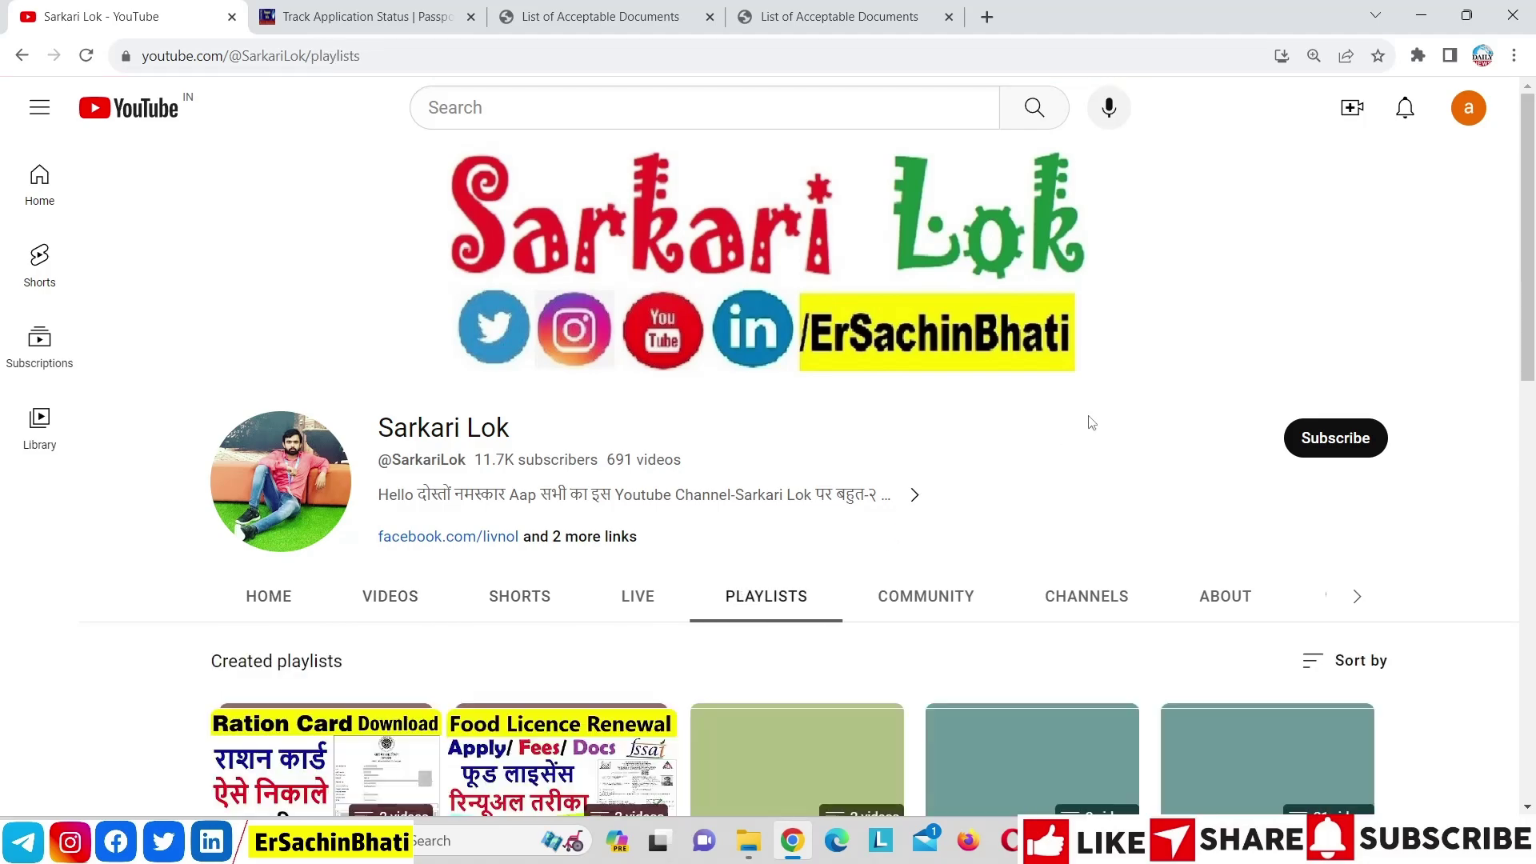
left_click_drag(1533, 210, 1534, 569)
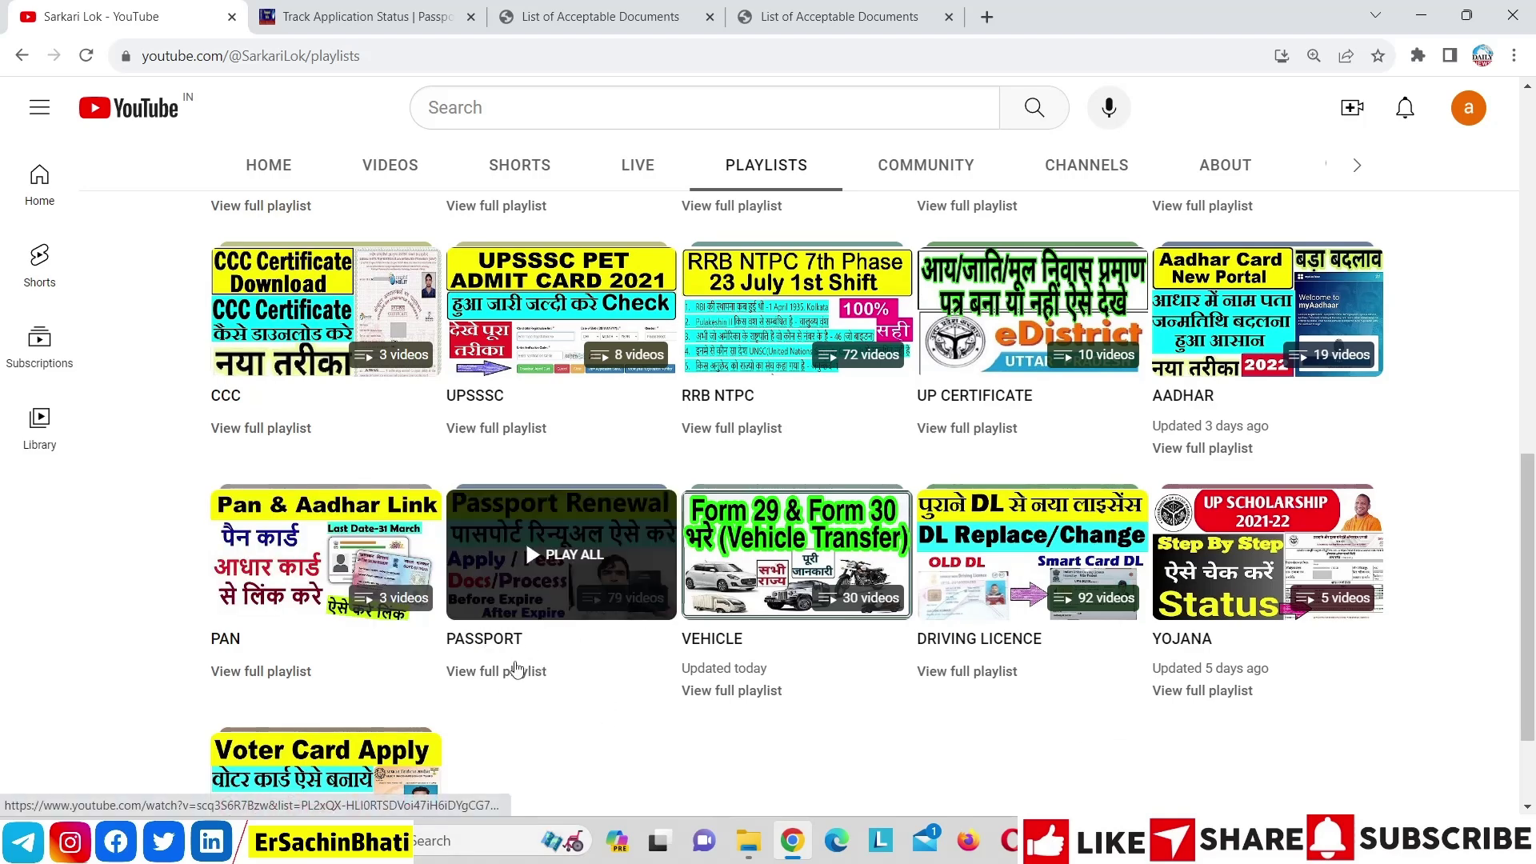
Look through the 79-video PASSPORT playlist, then show the channel's Videos list
left_click(512, 672)
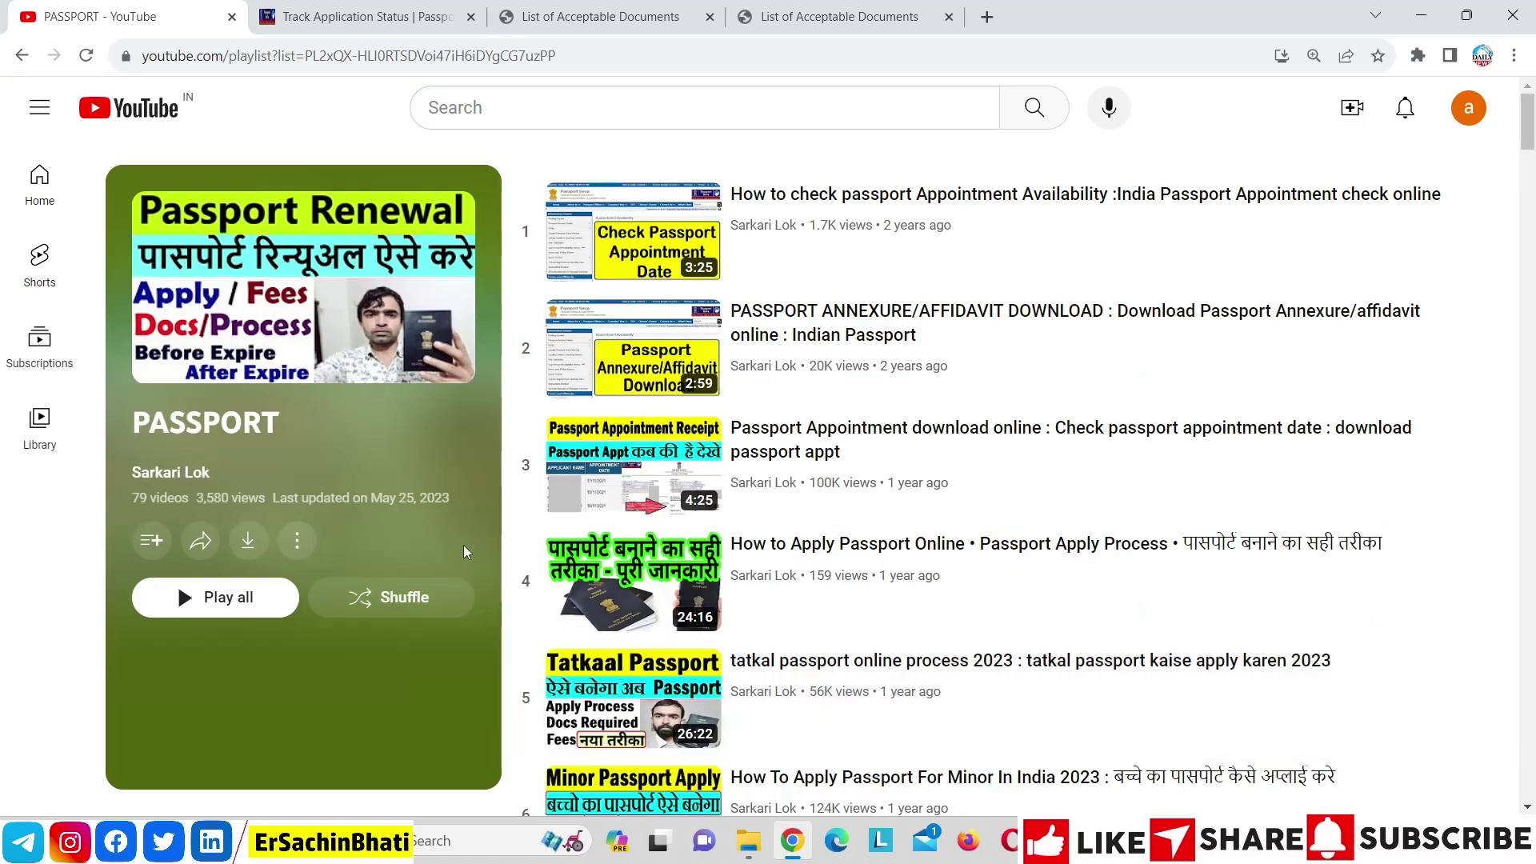
left_click_drag(1527, 120, 1410, 86)
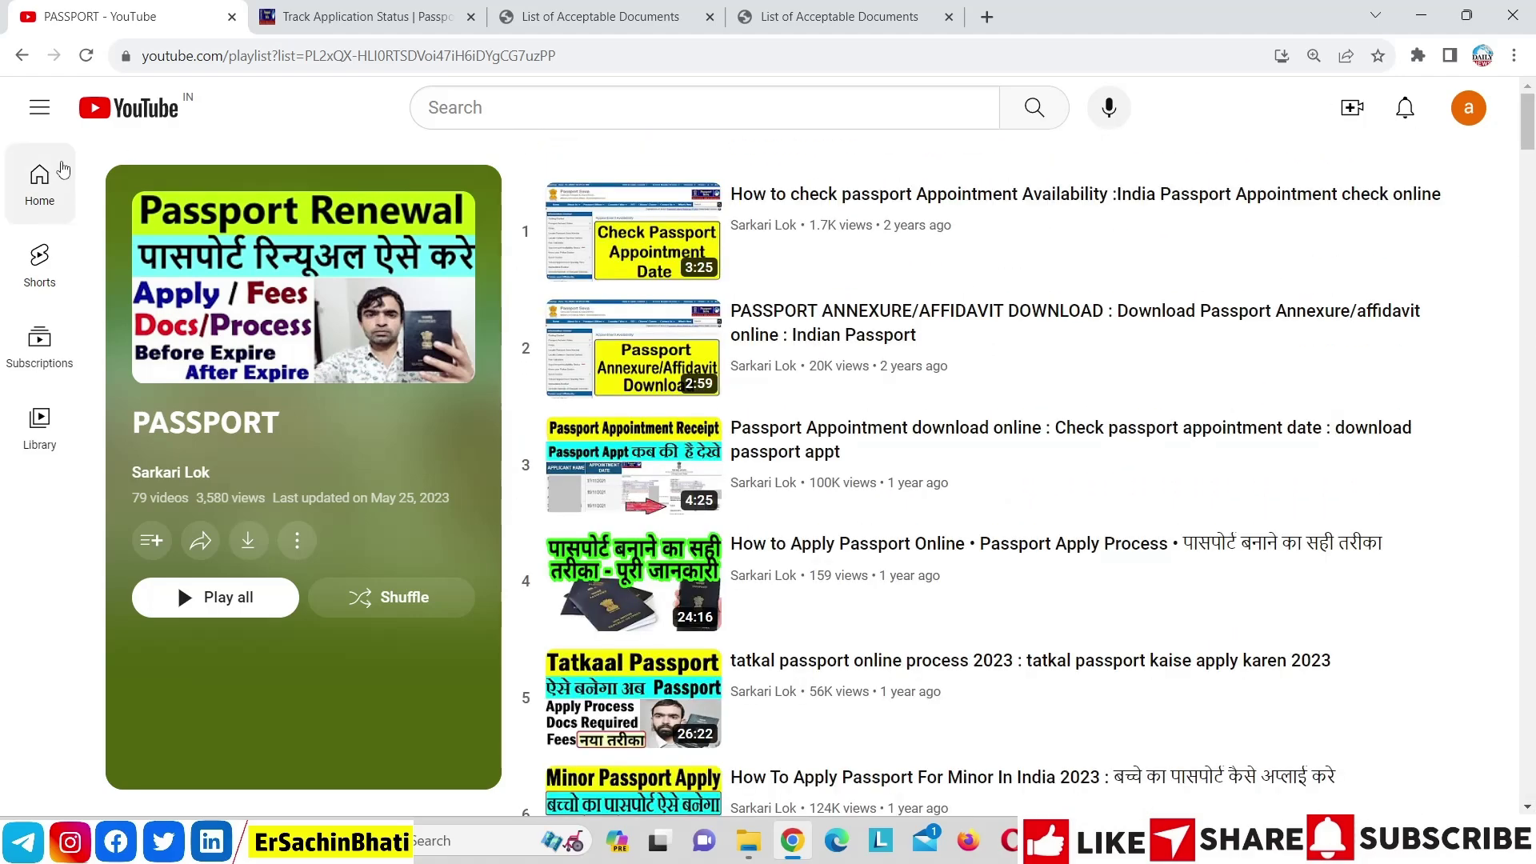
left_click(12, 63)
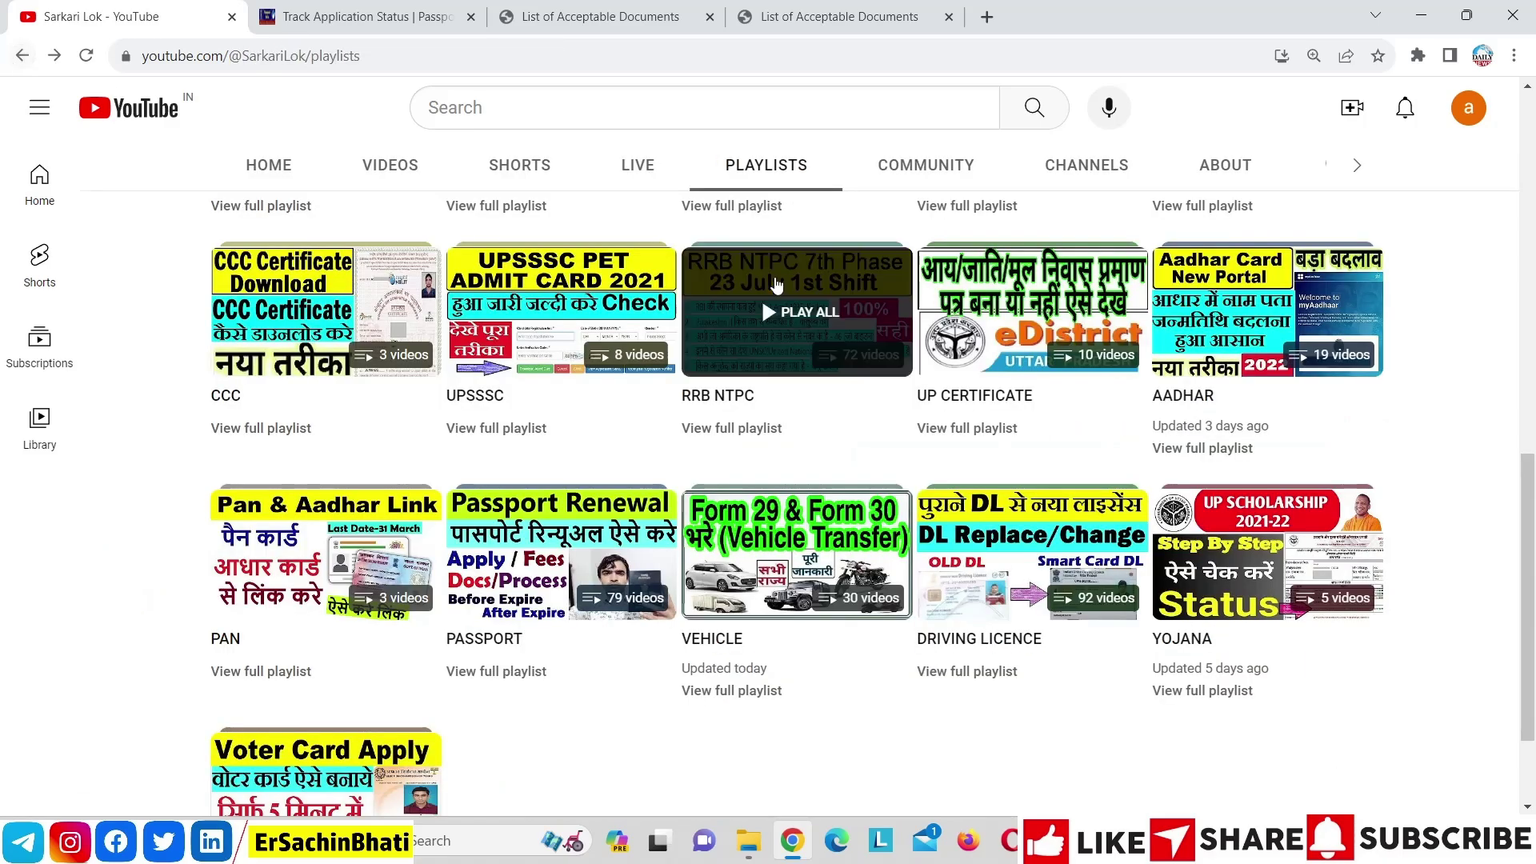
left_click_drag(1532, 518, 1504, 198)
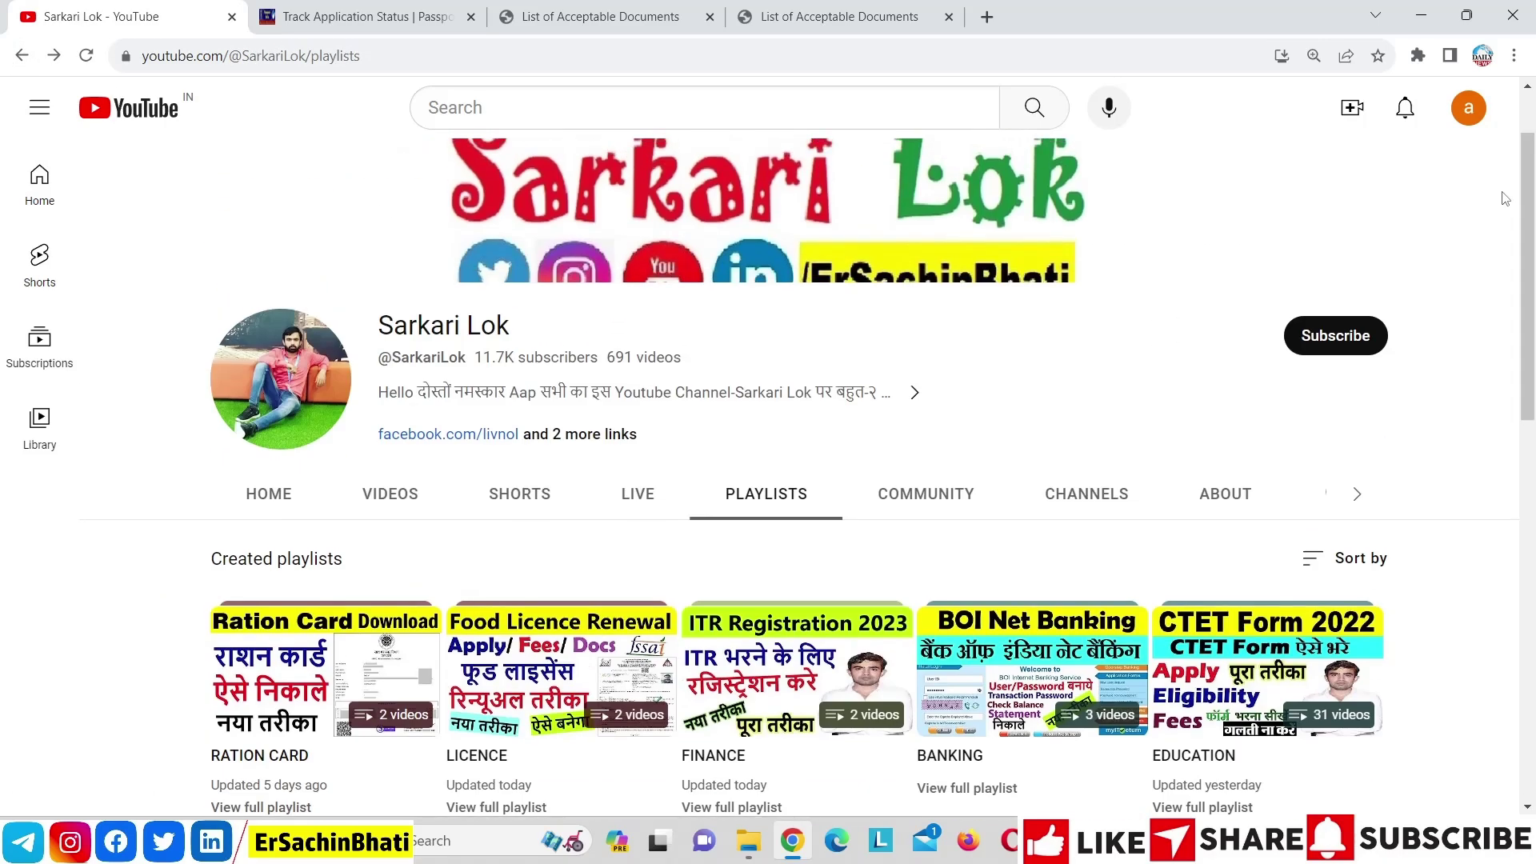
left_click(422, 491)
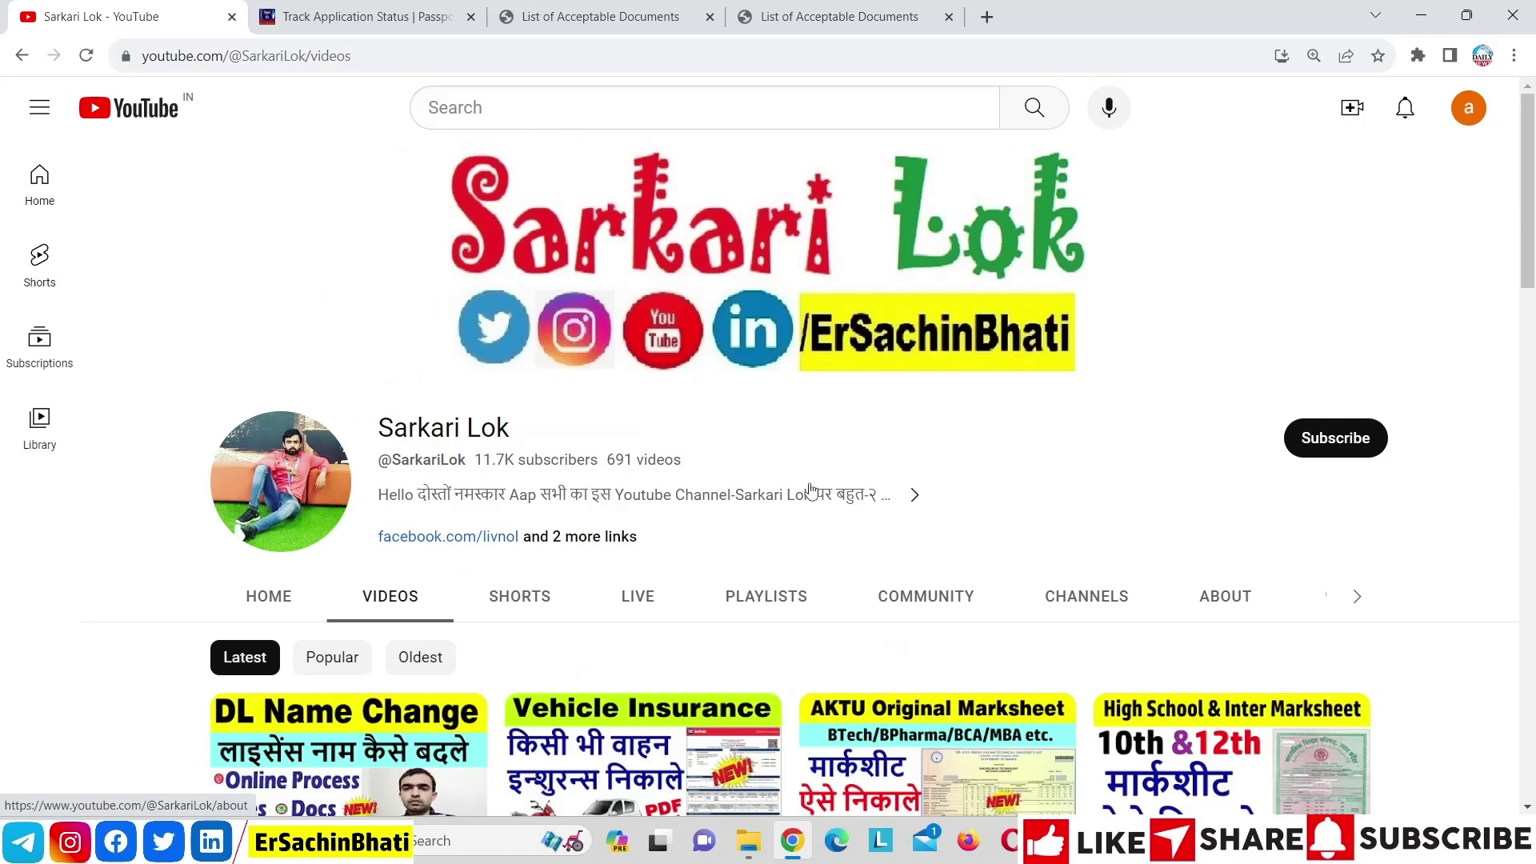